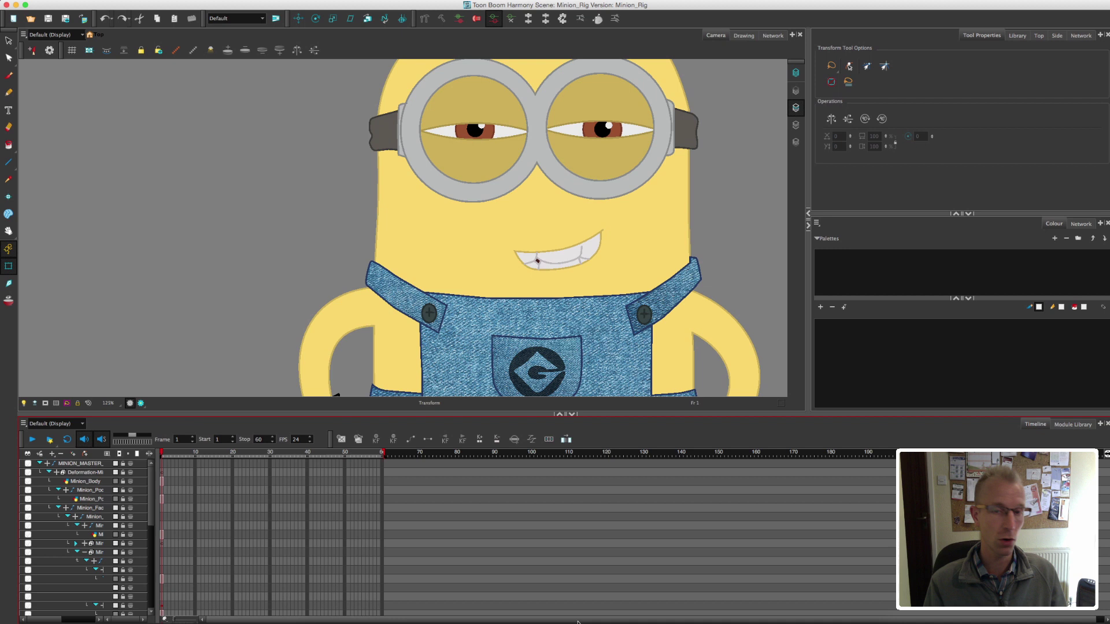
Select the minion's mouth drawing and display its drawing substitution preview in the library.
{"action": "key", "text": "1"}
{"action": "key", "text": "2"}
{"action": "key", "text": "2"}
{"action": "key", "text": "2"}
{"action": "key", "text": "2"}
{"action": "left_click_drag", "start_coordinate": [633, 298], "coordinate": [508, 286]}
{"action": "left_click_drag", "start_coordinate": [580, 294], "coordinate": [580, 286]}
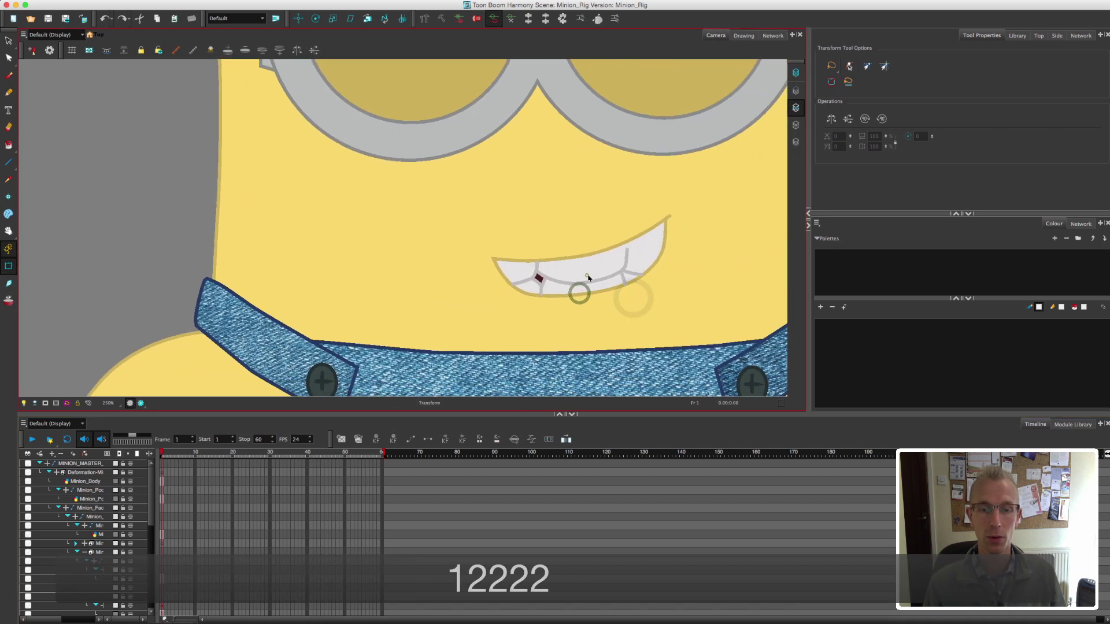
{"action": "left_click", "coordinate": [588, 278]}
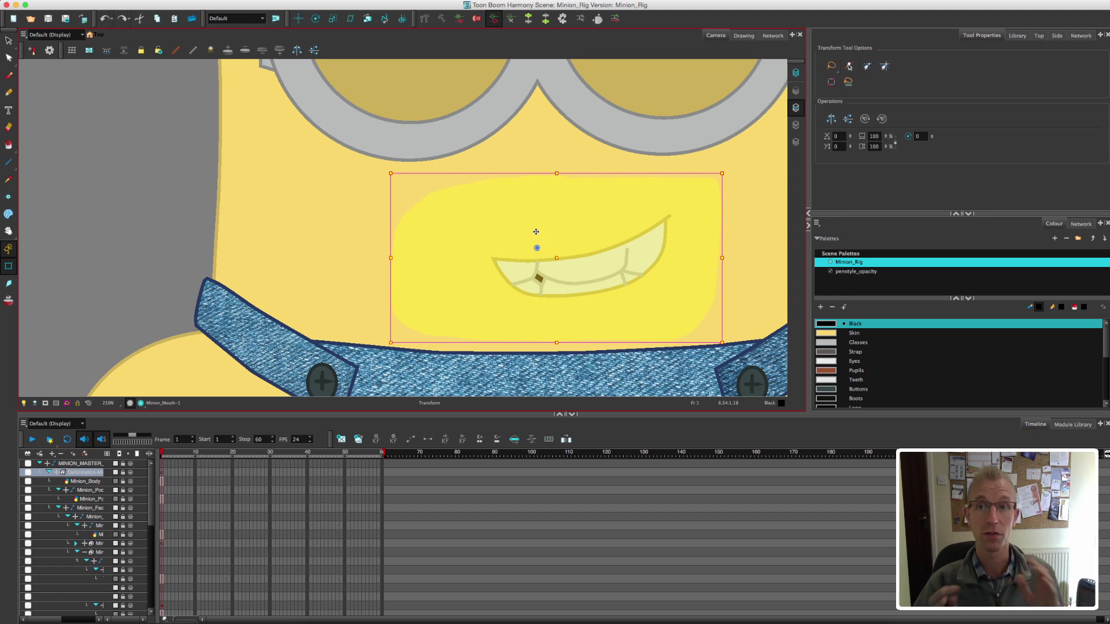
{"action": "left_click", "coordinate": [1018, 36]}
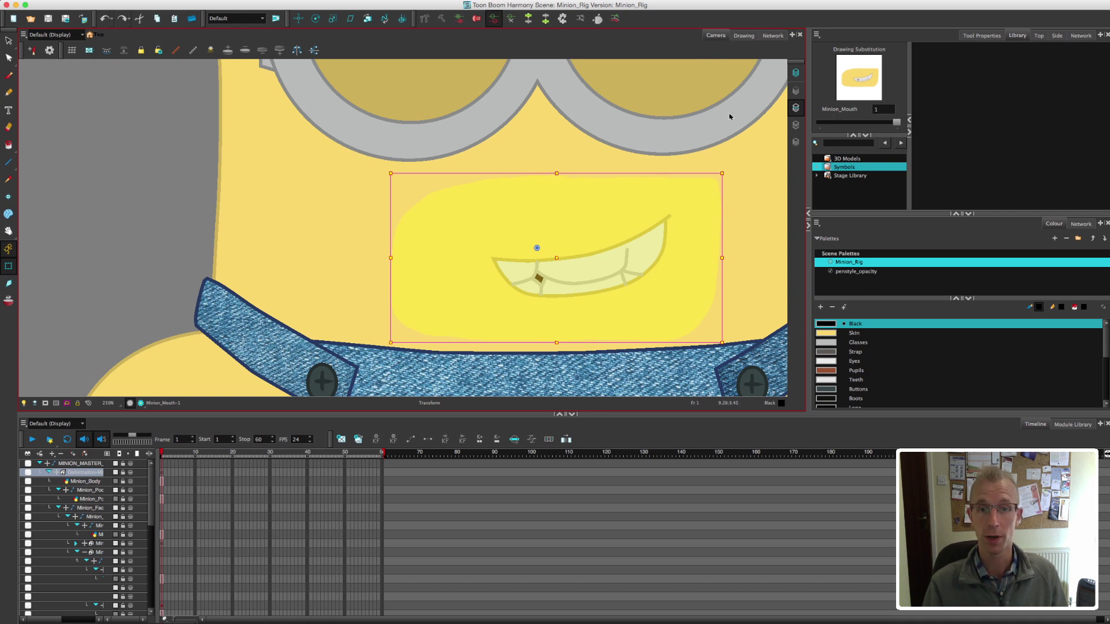
Examine the mouth in relation to the rest of the face and reselect the mouth drawing.
{"action": "left_click", "coordinate": [162, 204]}
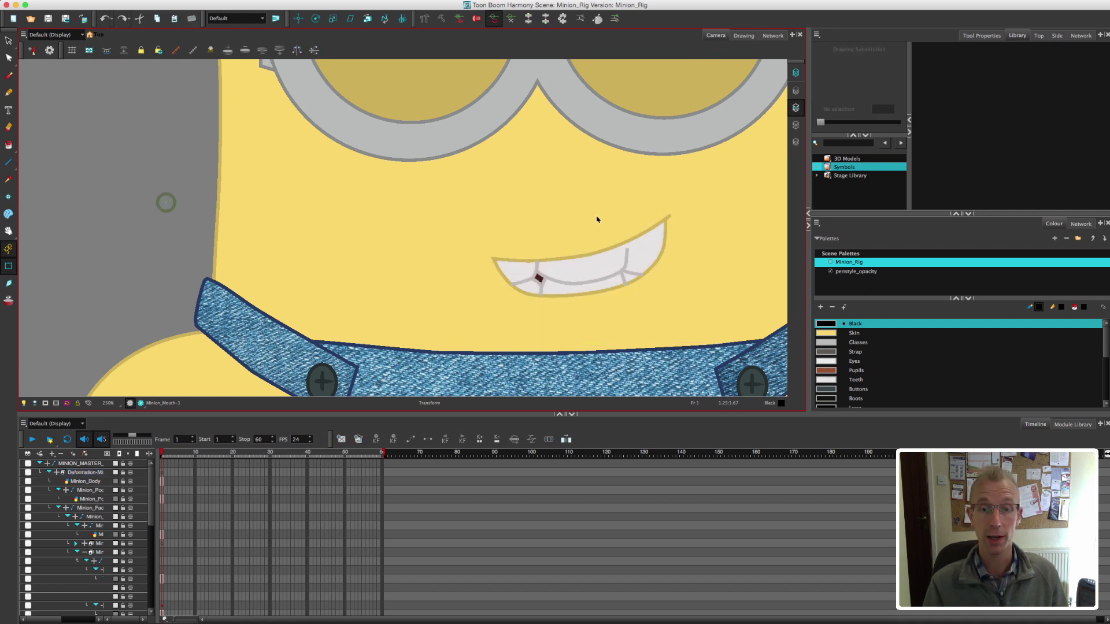
{"action": "key", "text": "1"}
{"action": "key", "text": "1"}
{"action": "key", "text": "1"}
{"action": "key", "text": "1"}
{"action": "key", "text": "2"}
{"action": "key", "text": "2"}
{"action": "key", "text": "2"}
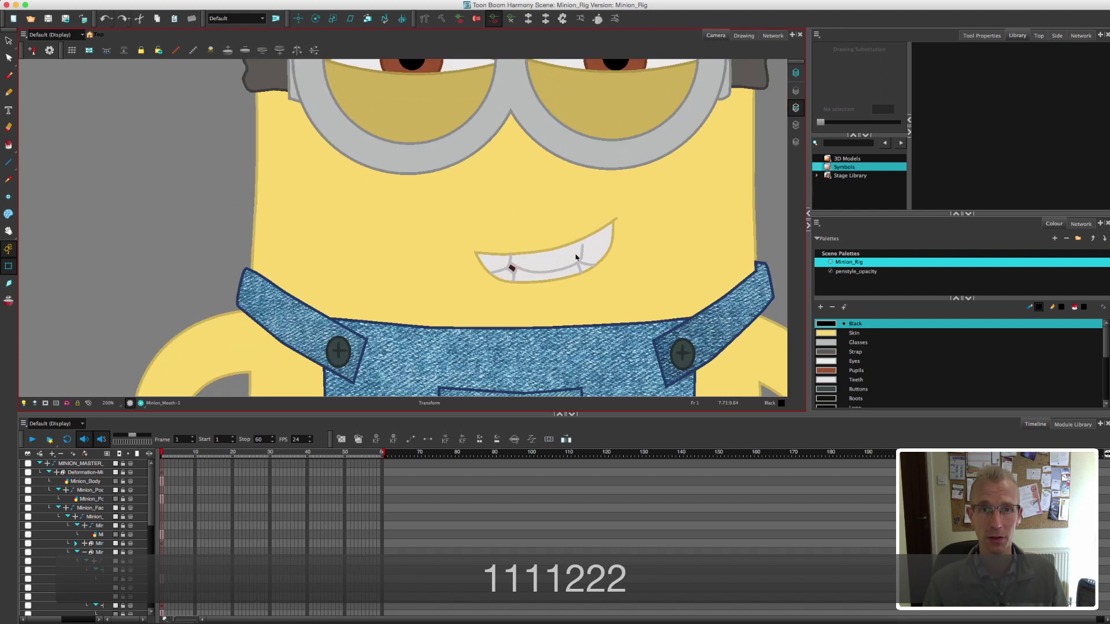
{"action": "key", "text": "2"}
{"action": "left_click", "coordinate": [600, 268]}
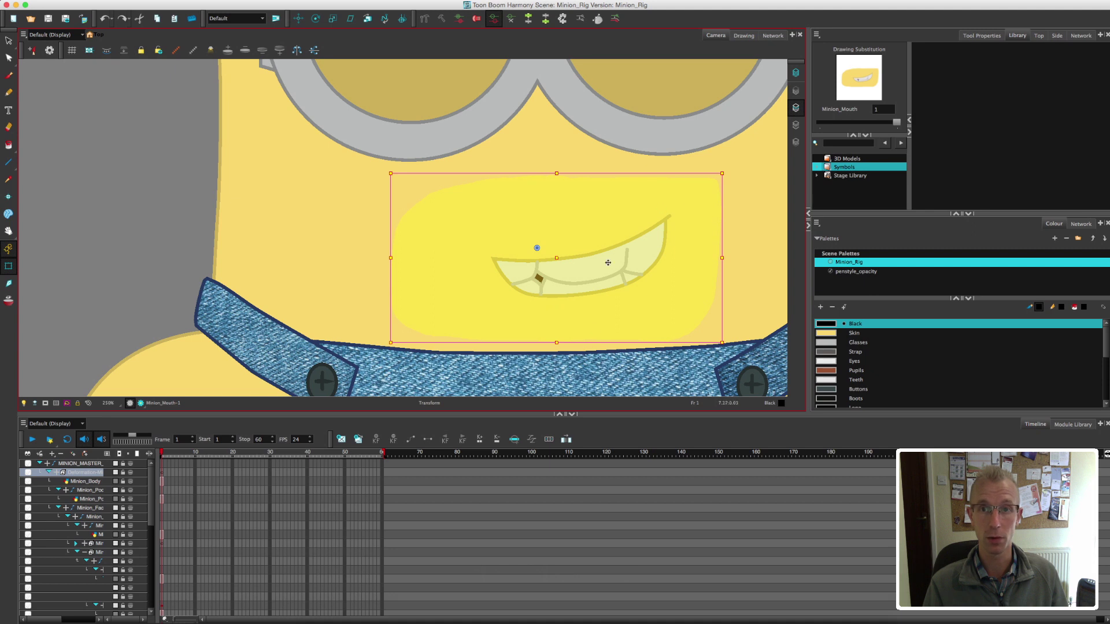
In the node network, move the face and goggles nodes away and place the Minion_Mouth nodes in the cleared space.
{"action": "left_click", "coordinate": [773, 35]}
{"action": "mouse_move", "coordinate": [454, 259]}
{"action": "left_mouse_down"}
{"action": "mouse_move", "coordinate": [715, 191]}
{"action": "mouse_move", "coordinate": [598, 250]}
{"action": "mouse_move", "coordinate": [563, 247]}
{"action": "left_mouse_up"}
{"action": "left_click_drag", "start_coordinate": [87, 126], "coordinate": [407, 314]}
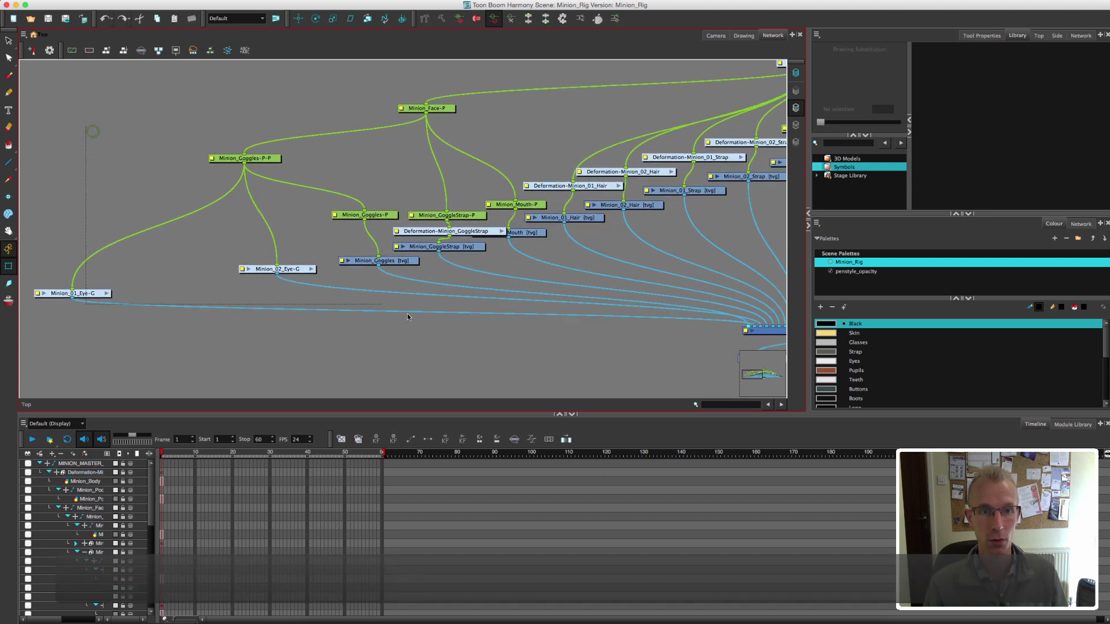
{"action": "left_click_drag", "start_coordinate": [63, 89], "coordinate": [469, 300]}
{"action": "left_click_drag", "start_coordinate": [469, 247], "coordinate": [296, 251]}
{"action": "mouse_move", "coordinate": [453, 193]}
{"action": "left_mouse_down"}
{"action": "mouse_move", "coordinate": [549, 242]}
{"action": "mouse_move", "coordinate": [454, 230]}
{"action": "left_mouse_up"}
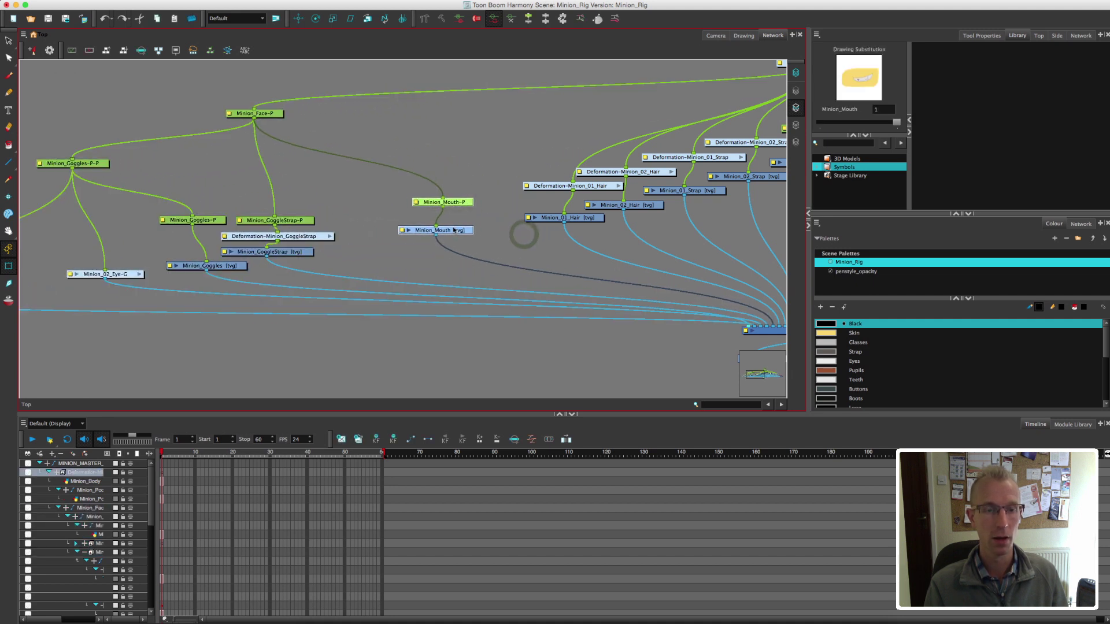
Shift the Minion_Mouth drawing node together with its peg closer to the goggle strap nodes.
{"action": "left_click", "coordinate": [474, 178]}
{"action": "left_click_drag", "start_coordinate": [504, 151], "coordinate": [493, 156]}
{"action": "key", "text": "2"}
{"action": "key", "text": "2"}
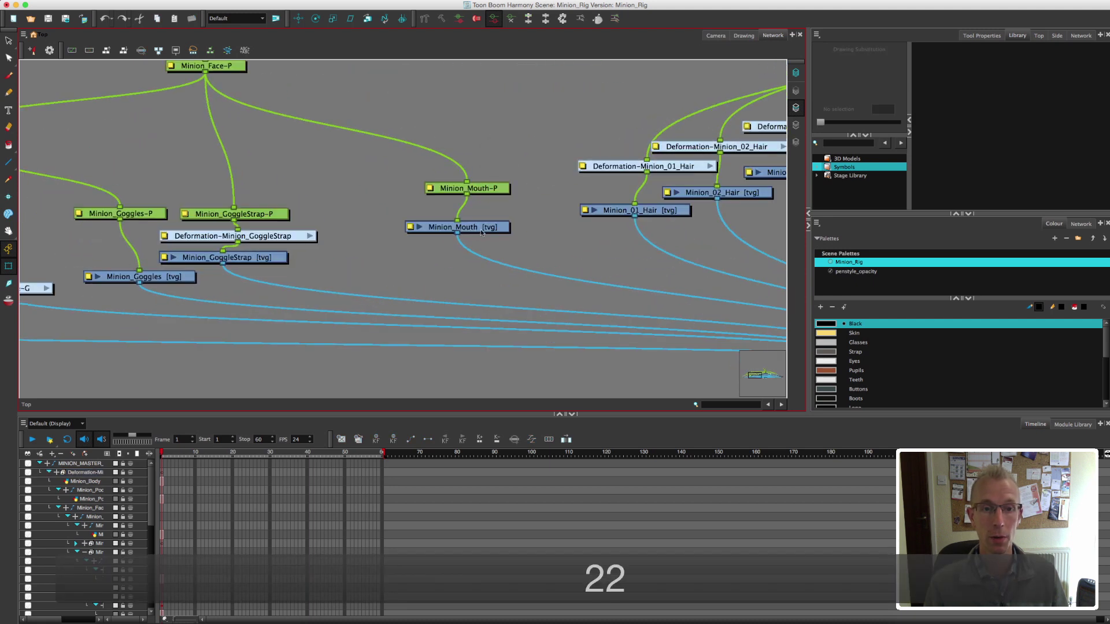
{"action": "left_click", "coordinate": [482, 231]}
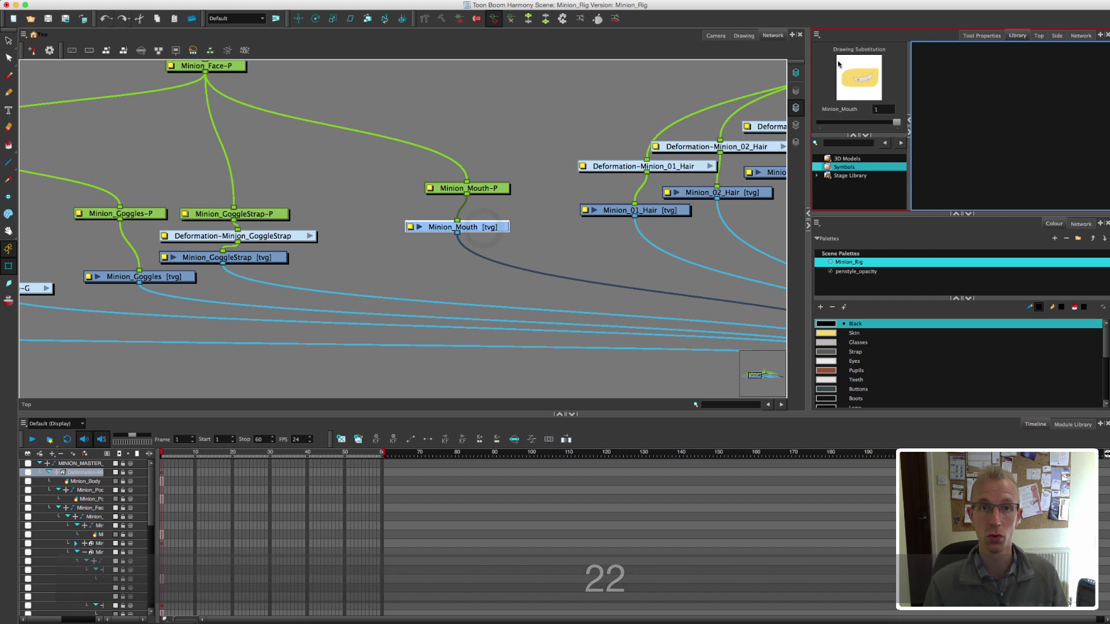
{"action": "left_click_drag", "start_coordinate": [500, 143], "coordinate": [434, 236]}
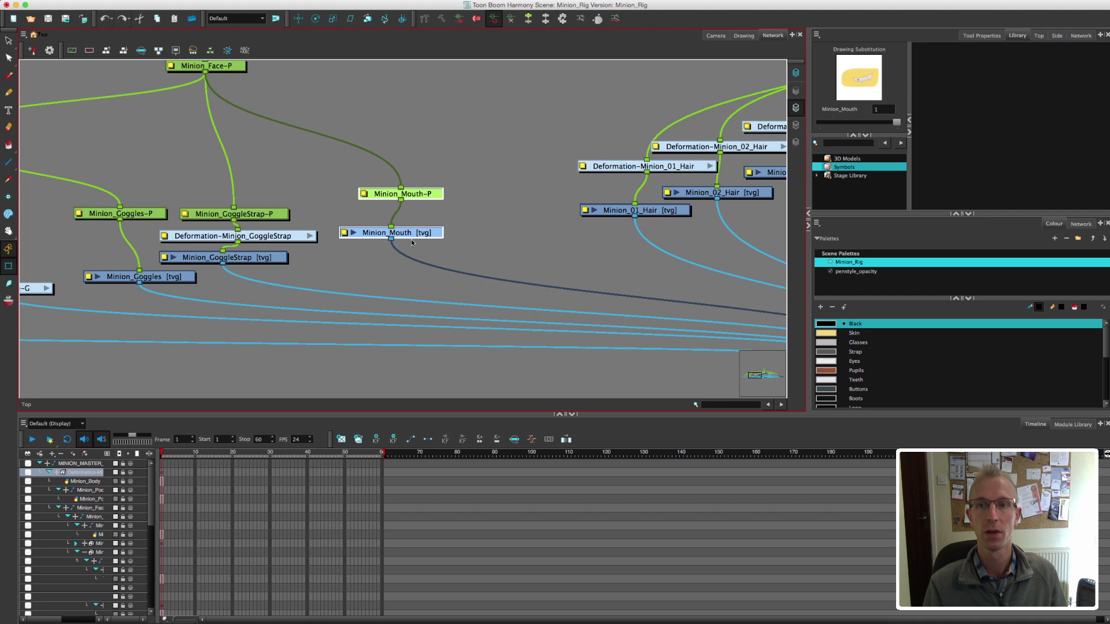
Copy the Minion_Mouth drawing node and place a regular pasted duplicate beside the original.
{"action": "left_click", "coordinate": [466, 231]}
{"action": "left_click", "coordinate": [422, 233]}
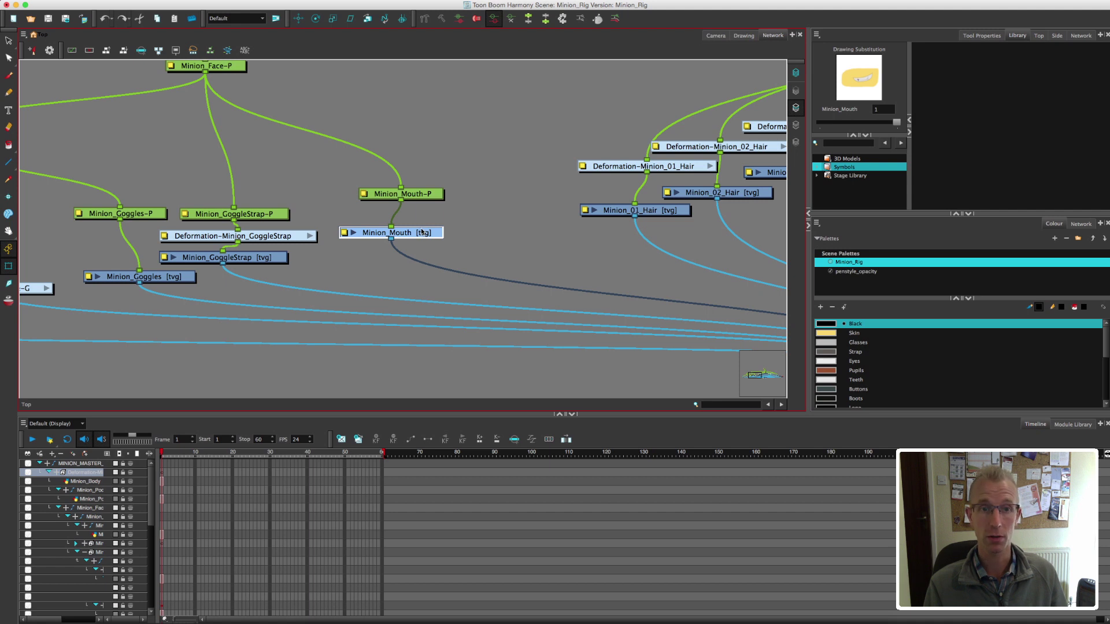
{"action": "key", "text": "super+c"}
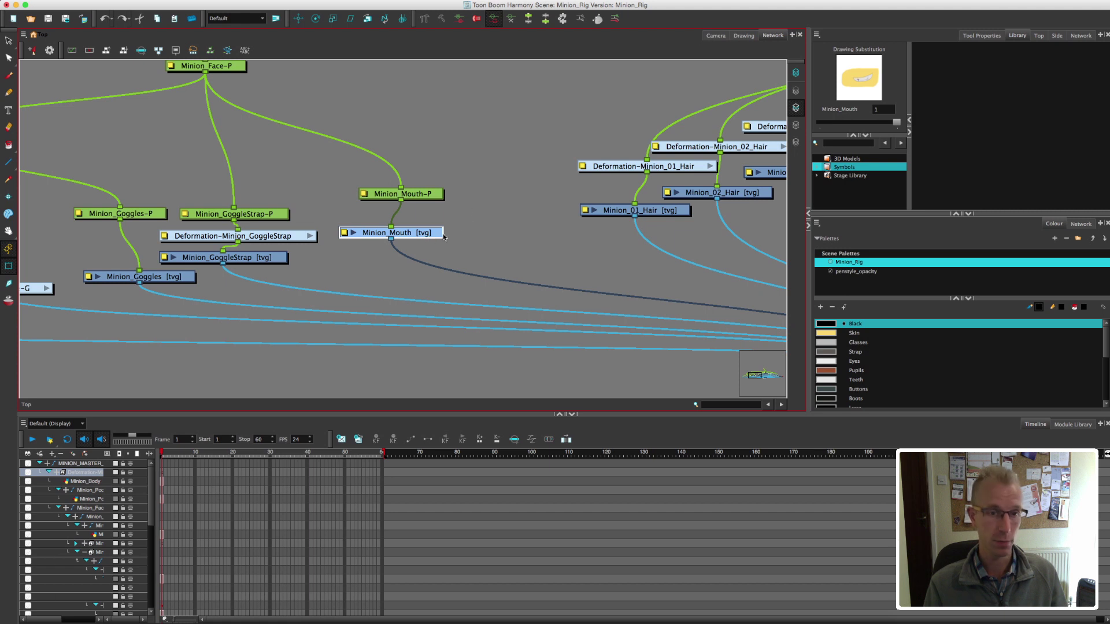
{"action": "key", "text": "super+v"}
{"action": "left_click_drag", "start_coordinate": [498, 244], "coordinate": [494, 234]}
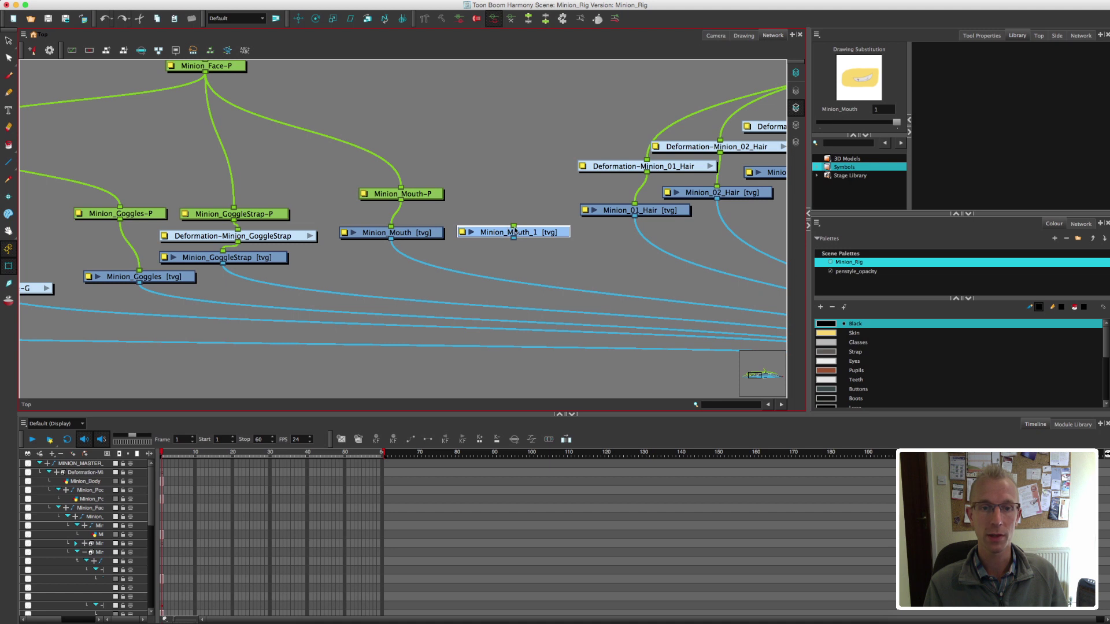
Brush a black zigzag test stroke over the duplicate node's mouth drawing.
{"action": "left_click", "coordinate": [743, 36]}
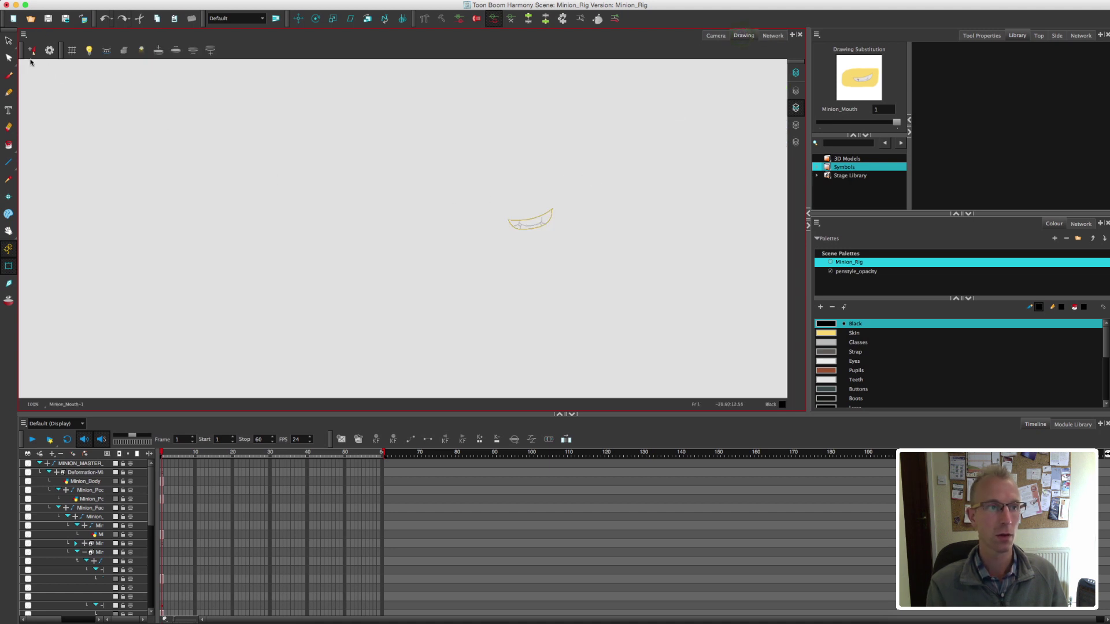
{"action": "left_click", "coordinate": [8, 76]}
{"action": "key", "text": "2"}
{"action": "key", "text": "2"}
{"action": "key", "text": "2"}
{"action": "key", "text": "2"}
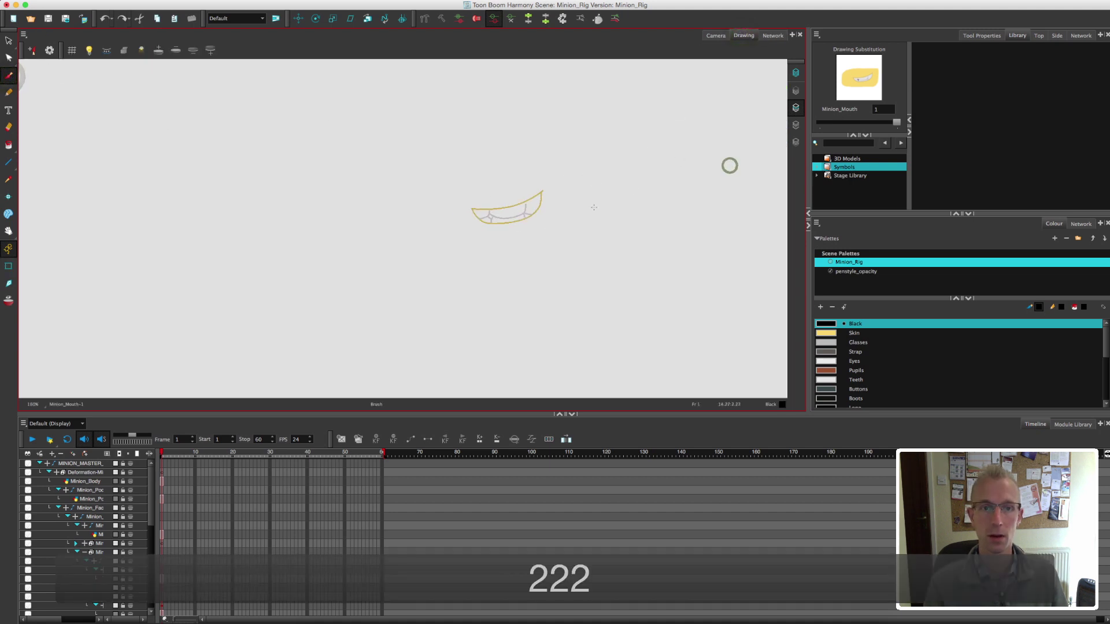
{"action": "mouse_move", "coordinate": [555, 182]}
{"action": "left_mouse_down"}
{"action": "mouse_move", "coordinate": [534, 168]}
{"action": "mouse_move", "coordinate": [614, 213]}
{"action": "left_mouse_up"}
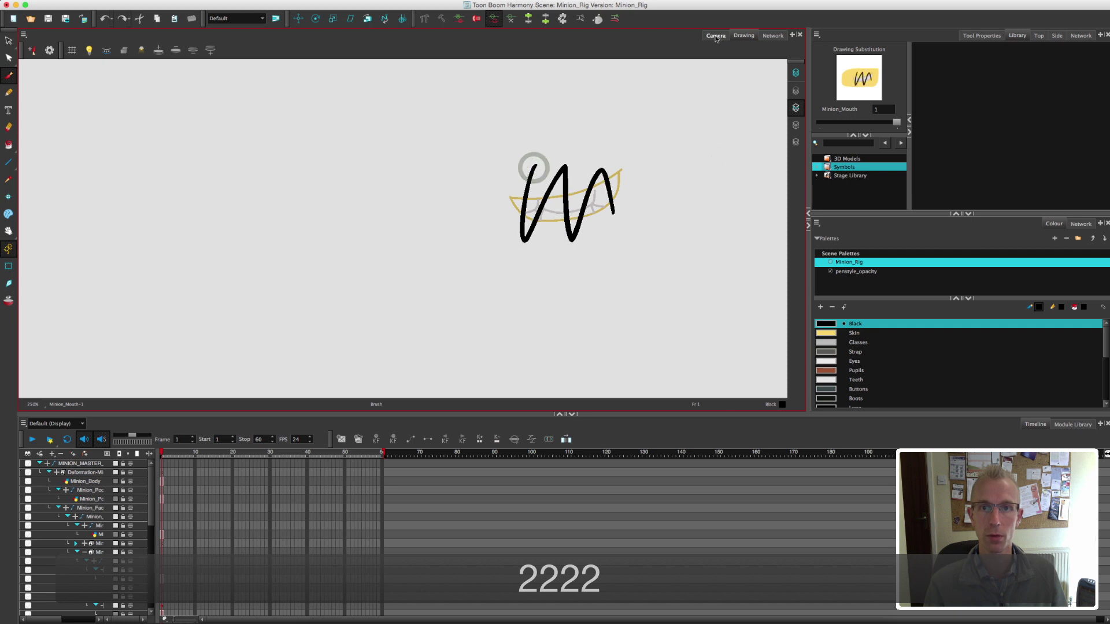
Check the original Minion_Mouth drawing and the rendered character for the test stroke.
{"action": "left_click", "coordinate": [771, 37]}
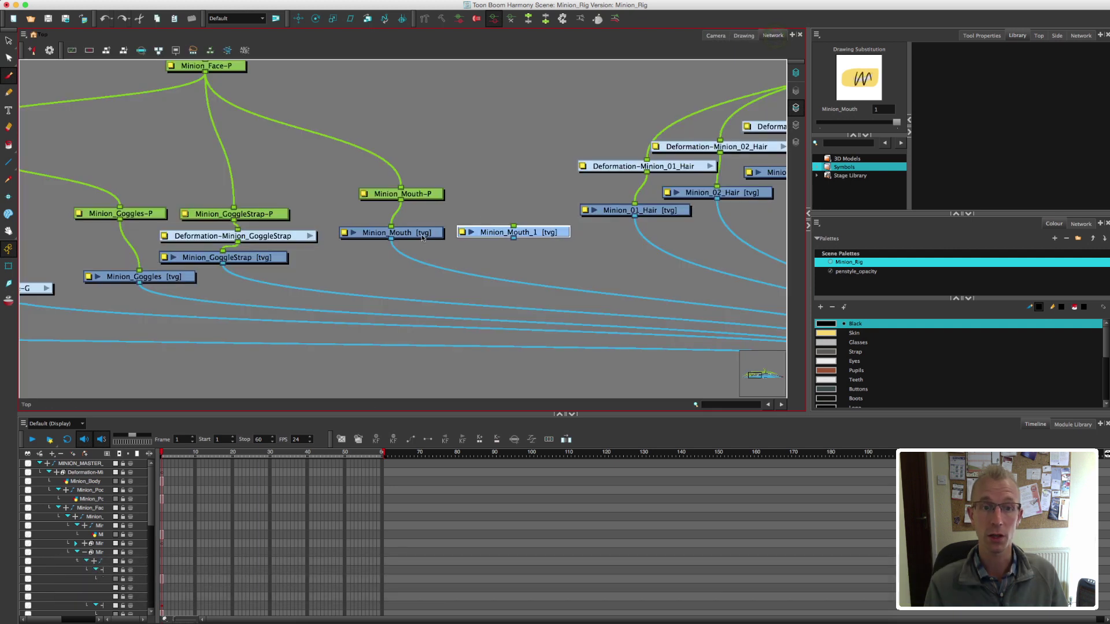
{"action": "left_click", "coordinate": [423, 233]}
{"action": "left_click", "coordinate": [744, 35]}
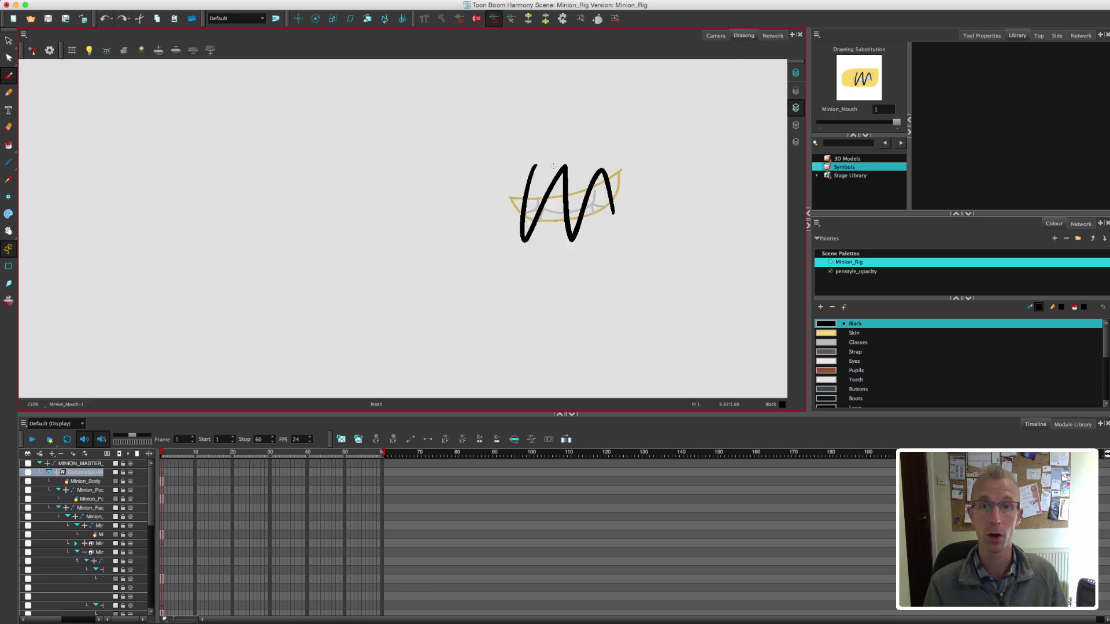
{"action": "left_click", "coordinate": [711, 37]}
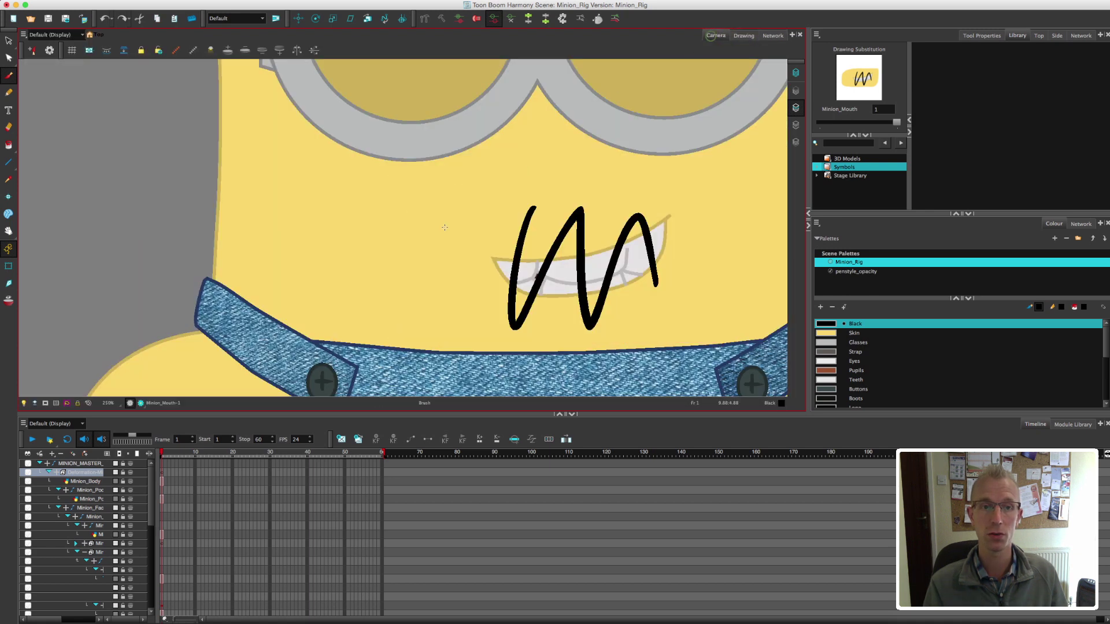
{"action": "left_click", "coordinate": [773, 35]}
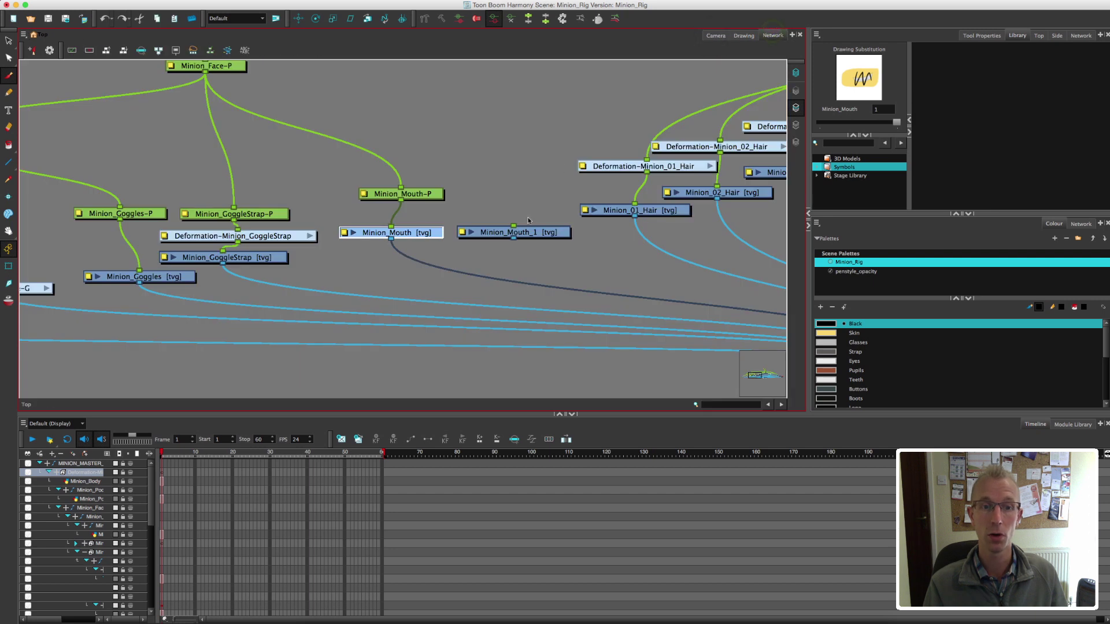
Undo the test stroke and the regular paste of the mouth node.
{"action": "key", "text": "super+z"}
{"action": "key", "text": "super+z"}
{"action": "key", "text": "super+z"}
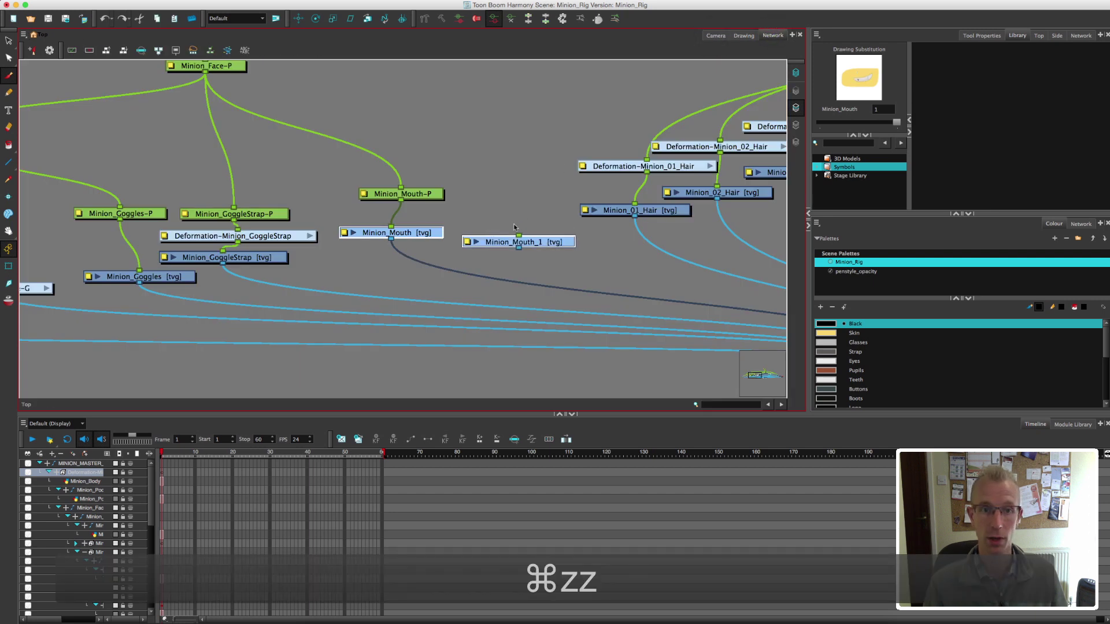
Copy Minion_Mouth, duplicate it with Paste Special without reusing existing elements, and place the copy beside the original.
{"action": "left_click_drag", "start_coordinate": [424, 233], "coordinate": [428, 234]}
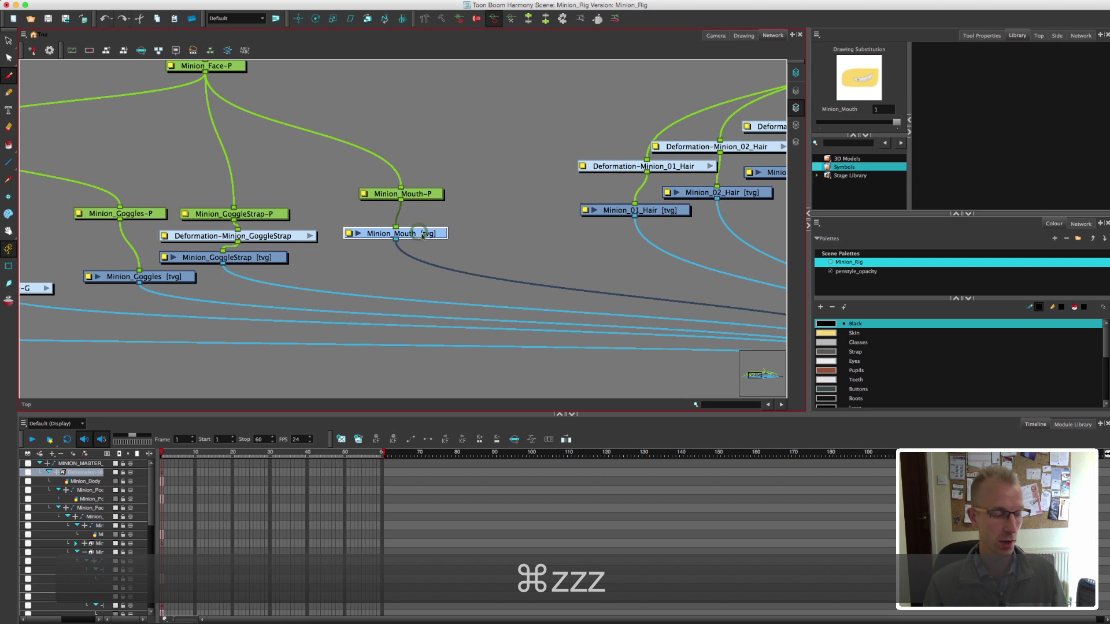
{"action": "key", "text": "super+c"}
{"action": "right_click", "coordinate": [482, 233]}
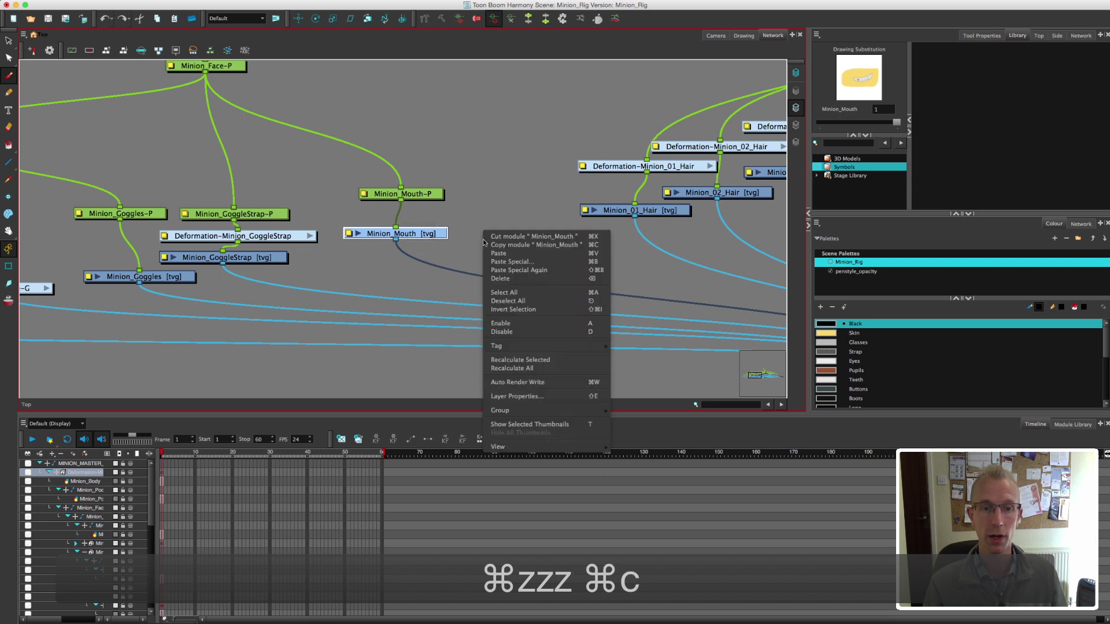
{"action": "left_click", "coordinate": [501, 263]}
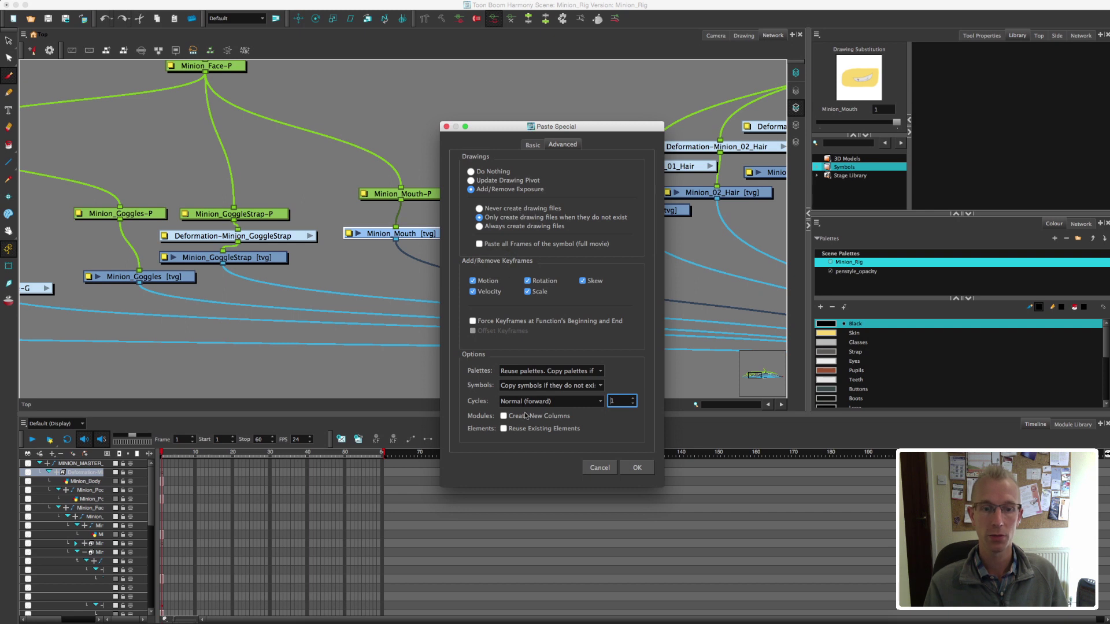
{"action": "left_click", "coordinate": [636, 470]}
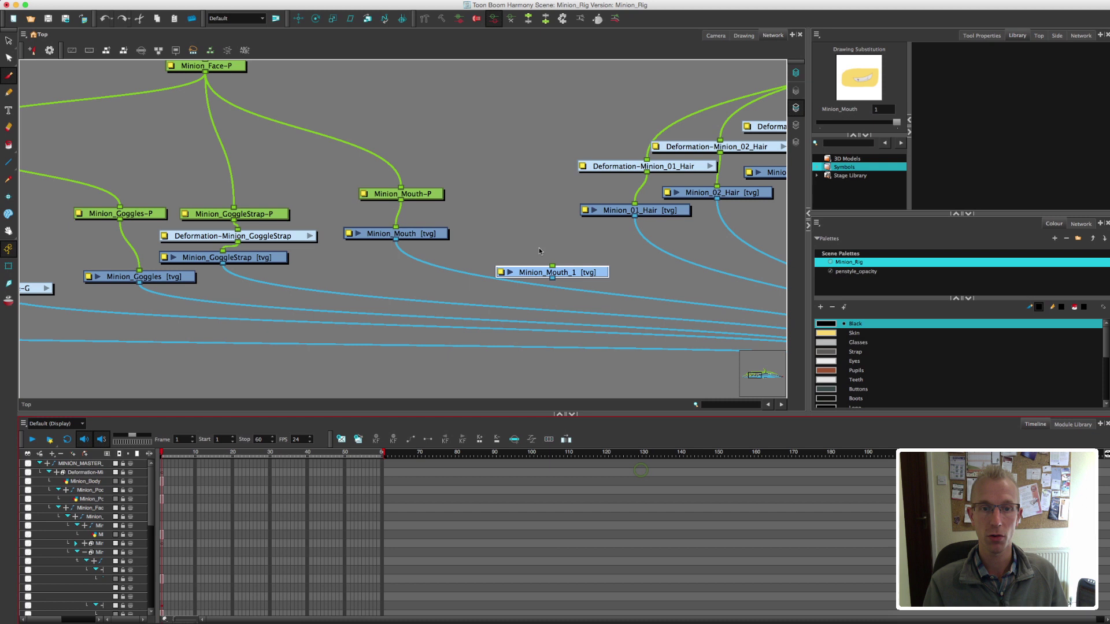
{"action": "left_click_drag", "start_coordinate": [582, 261], "coordinate": [543, 234]}
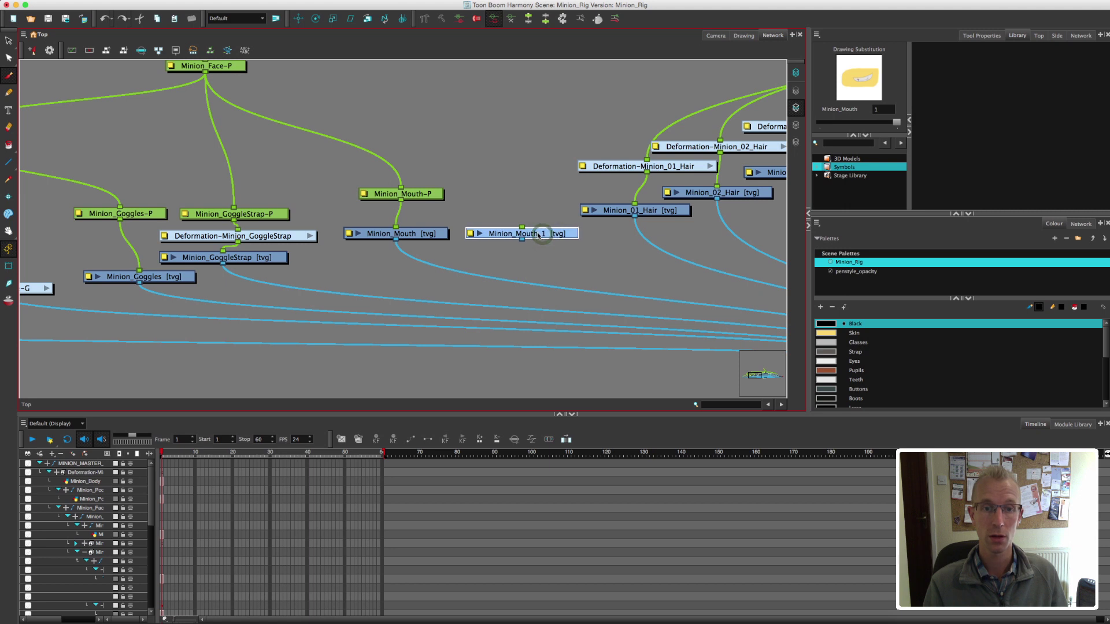
Brush a black test stroke over the new duplicate's drawing and check whether the original Minion_Mouth drawing is affected.
{"action": "left_click", "coordinate": [740, 36]}
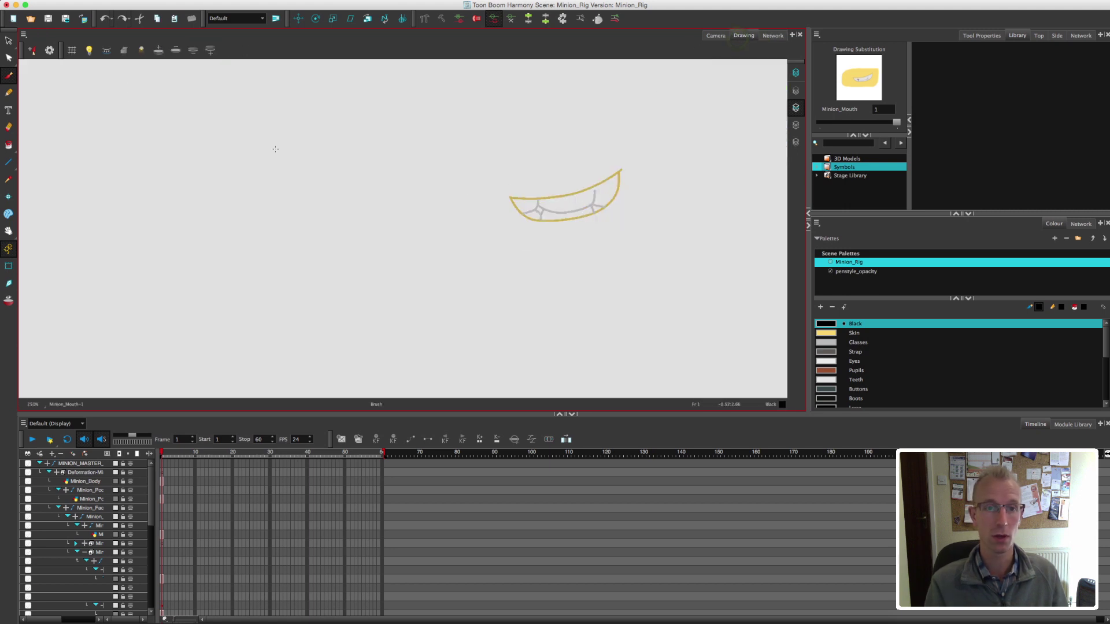
{"action": "mouse_move", "coordinate": [537, 176]}
{"action": "left_mouse_down"}
{"action": "mouse_move", "coordinate": [576, 162]}
{"action": "mouse_move", "coordinate": [604, 200]}
{"action": "left_mouse_up"}
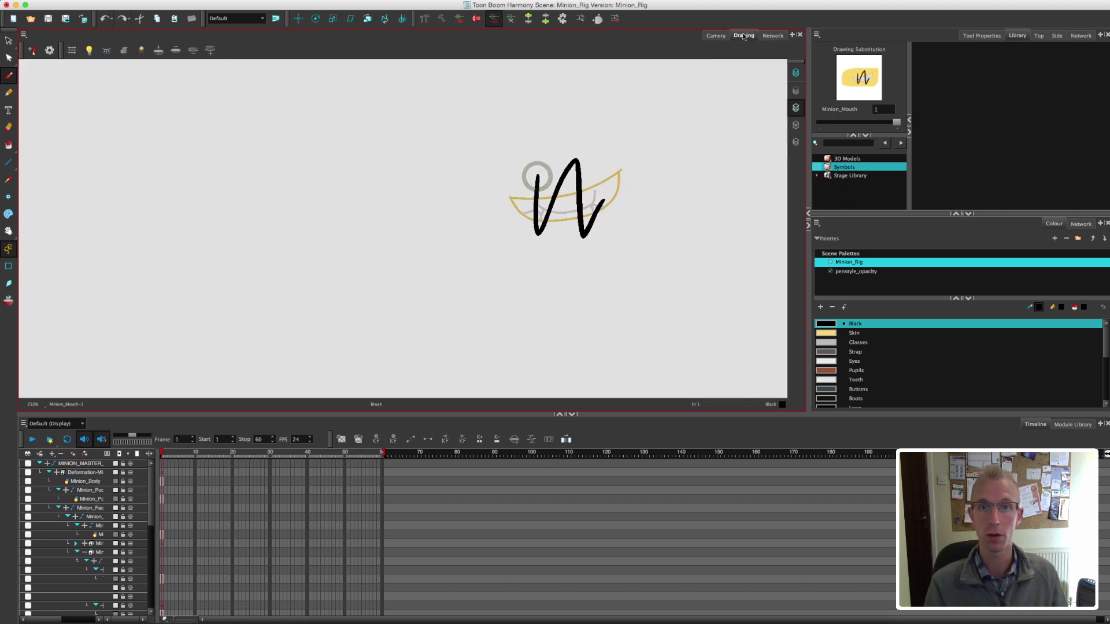
{"action": "left_click", "coordinate": [773, 35]}
{"action": "left_click", "coordinate": [439, 234]}
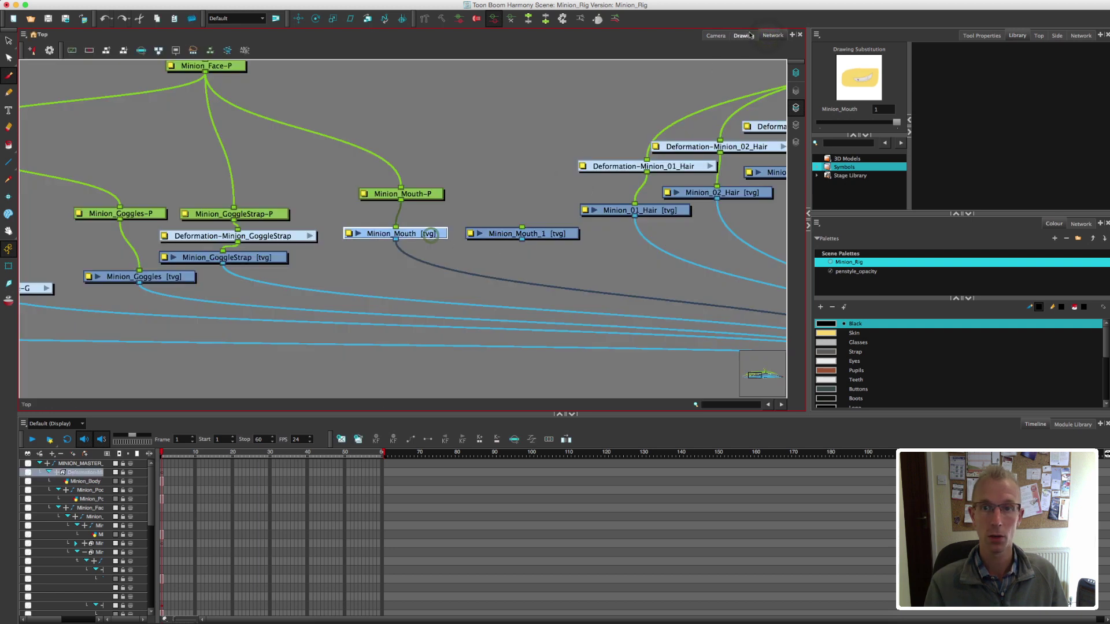
{"action": "left_click", "coordinate": [746, 36]}
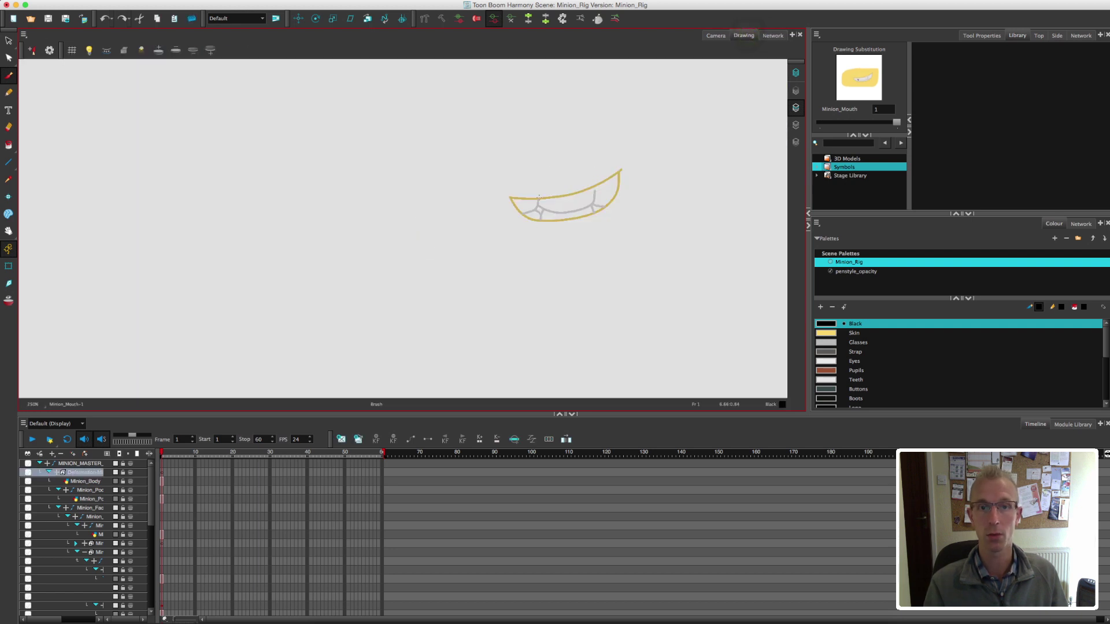
{"action": "left_click", "coordinate": [773, 35]}
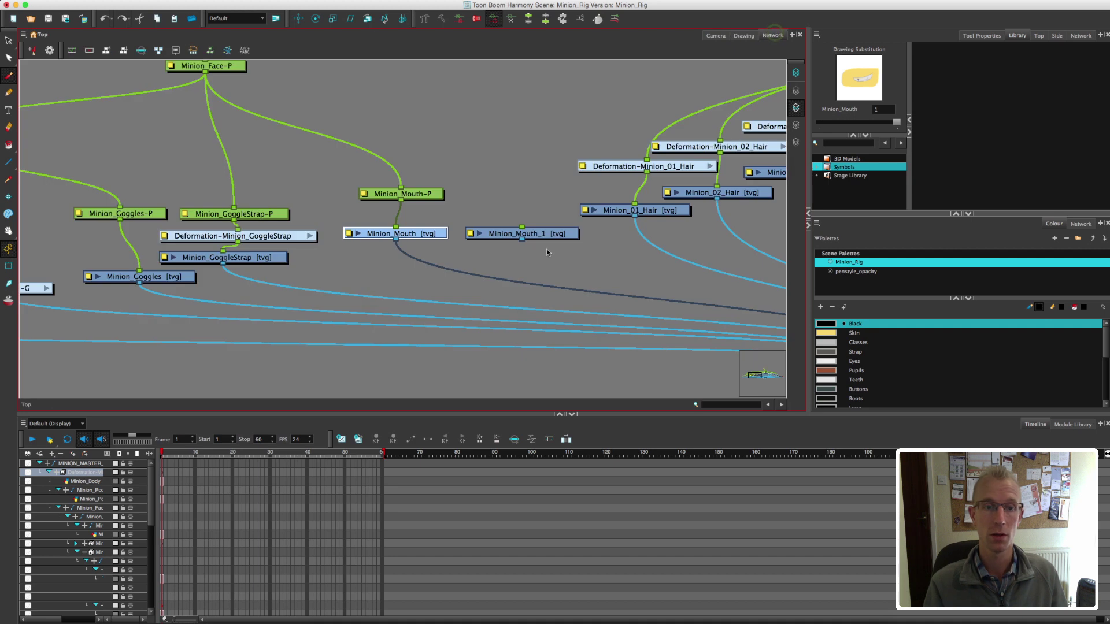
Rename the duplicated mouth layer to Minion_TopTeeth in its layer properties.
{"action": "left_click_drag", "start_coordinate": [544, 237], "coordinate": [538, 237]}
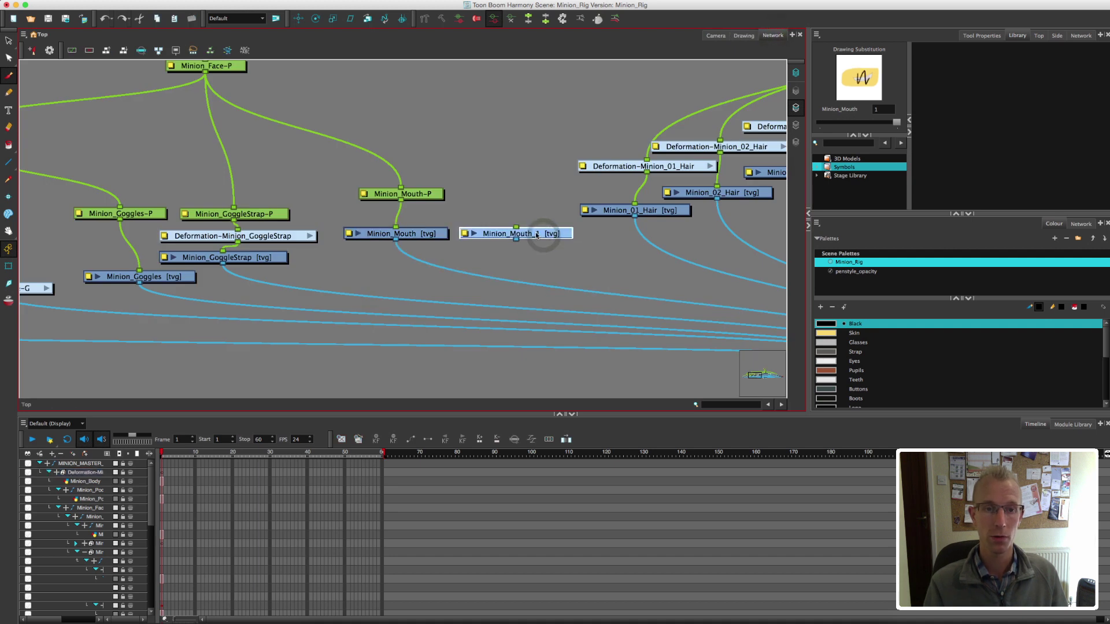
{"action": "double_click", "coordinate": [491, 238]}
{"action": "left_click_drag", "start_coordinate": [536, 167], "coordinate": [516, 167]}
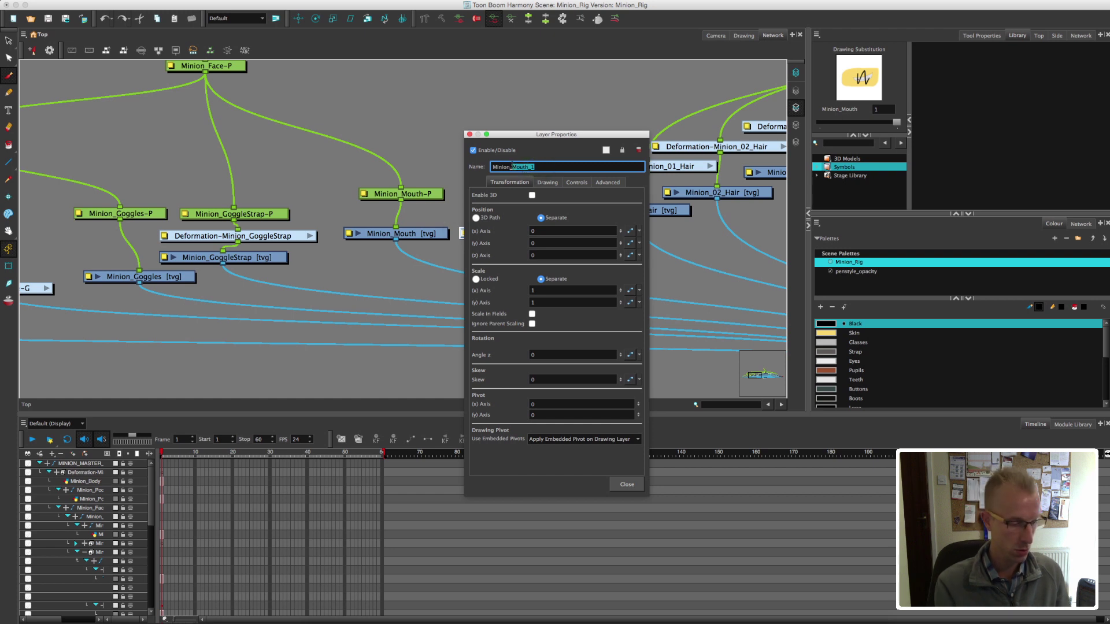
{"action": "type", "text": "TopTeeth"}
{"action": "key", "text": "Return"}
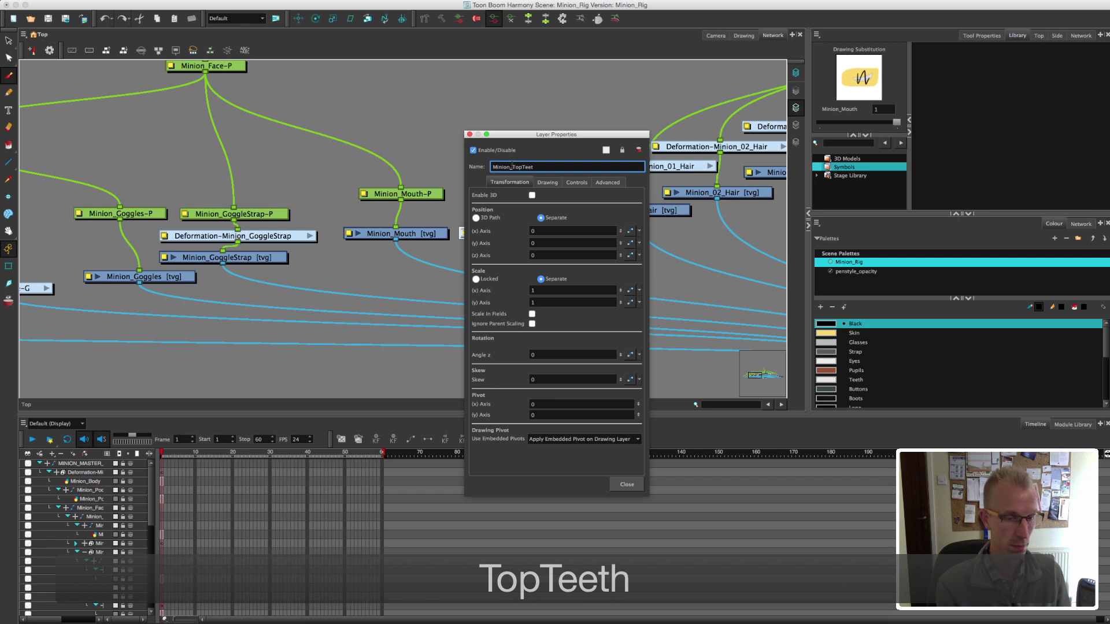
Delete the black test stroke from the Minion_TopTeeth drawing.
{"action": "left_click", "coordinate": [627, 484]}
{"action": "left_click", "coordinate": [744, 35]}
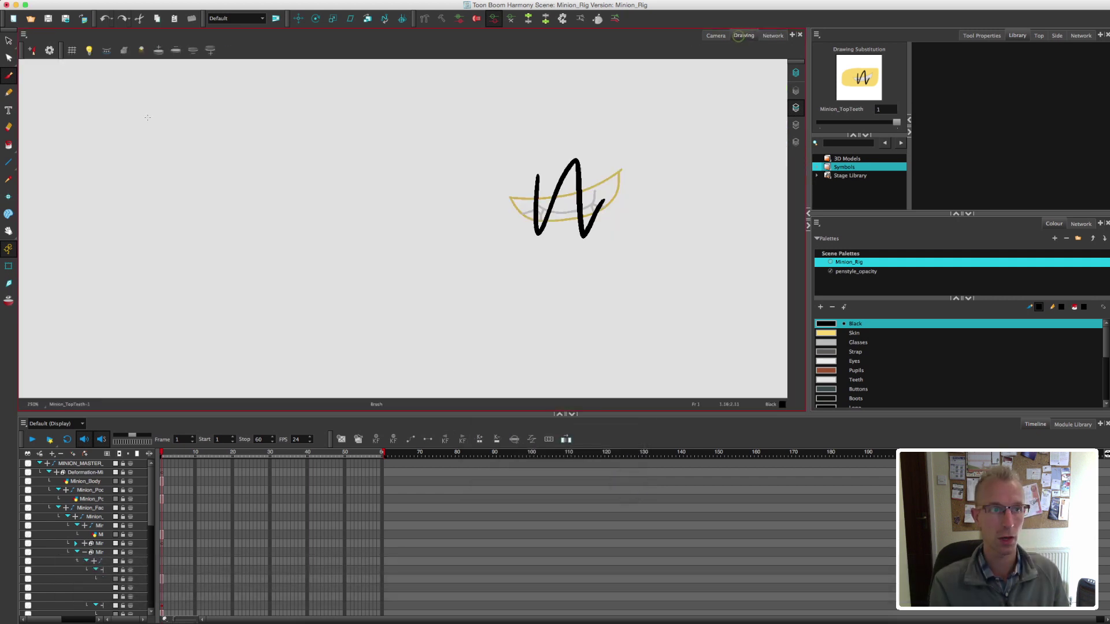
{"action": "left_click", "coordinate": [9, 40]}
{"action": "left_click", "coordinate": [541, 185]}
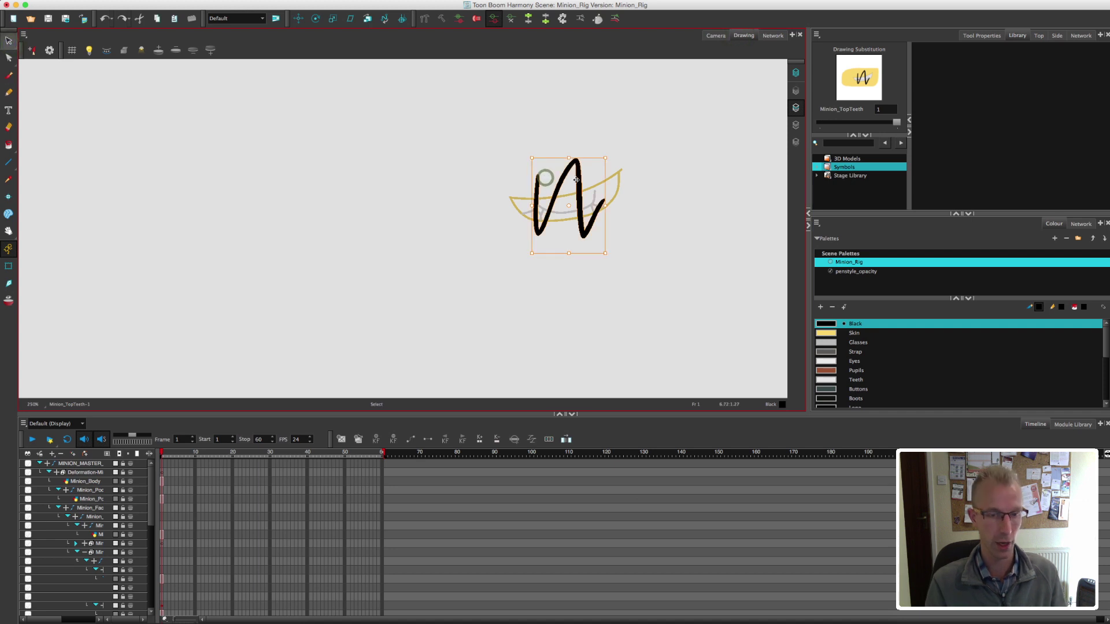
{"action": "key", "text": "Delete"}
Create another independent copy of the mouth node with Paste Special Again and place it below and beside Minion_TopTeeth.
{"action": "left_click", "coordinate": [773, 35]}
{"action": "left_click_drag", "start_coordinate": [539, 232], "coordinate": [539, 235]}
{"action": "right_click", "coordinate": [591, 249]}
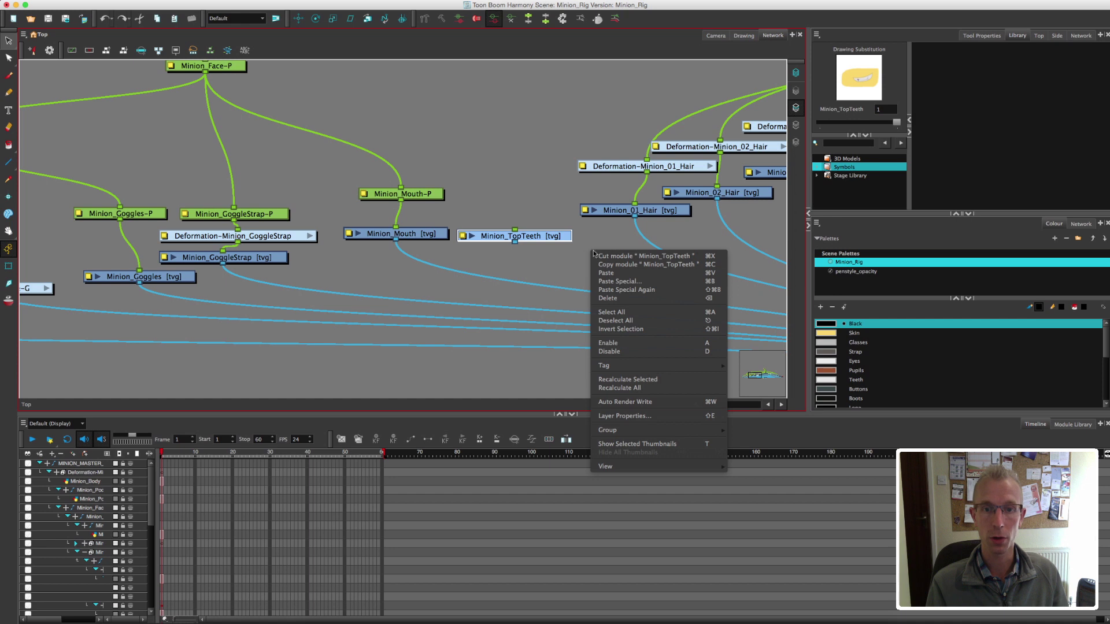
{"action": "left_click", "coordinate": [616, 290]}
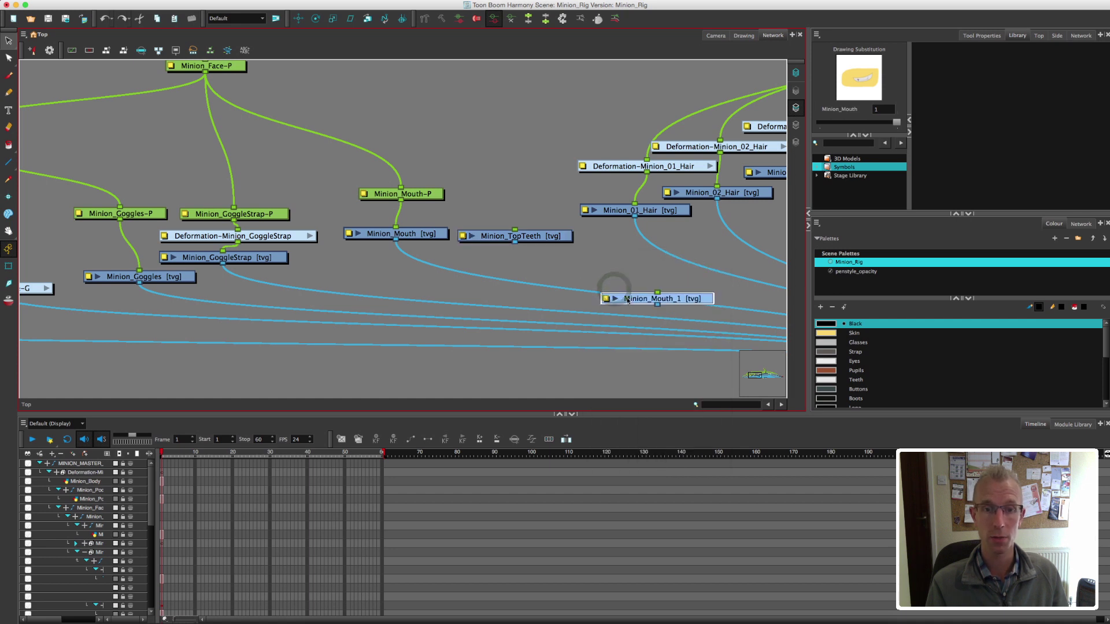
{"action": "left_click_drag", "start_coordinate": [626, 298], "coordinate": [579, 263]}
Brush a black test stroke on the new mouth copy, compare the three mouth drawings, and undo the stroke.
{"action": "left_click", "coordinate": [744, 36]}
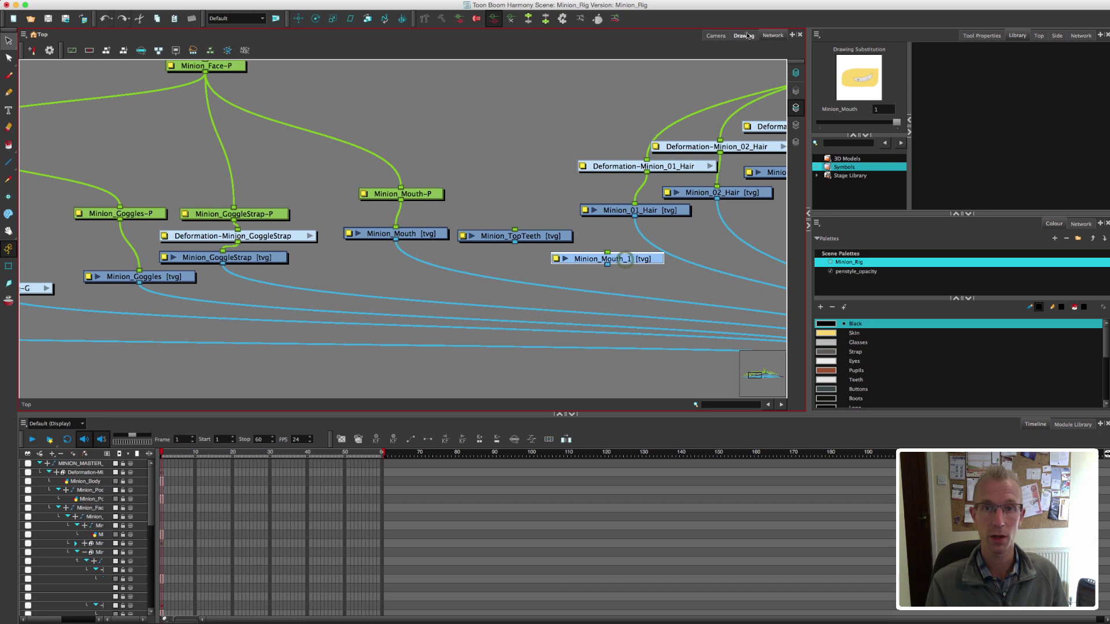
{"action": "left_click", "coordinate": [9, 75]}
{"action": "mouse_move", "coordinate": [548, 176]}
{"action": "left_mouse_down"}
{"action": "mouse_move", "coordinate": [586, 186]}
{"action": "mouse_move", "coordinate": [590, 221]}
{"action": "left_mouse_up"}
{"action": "left_click", "coordinate": [773, 35]}
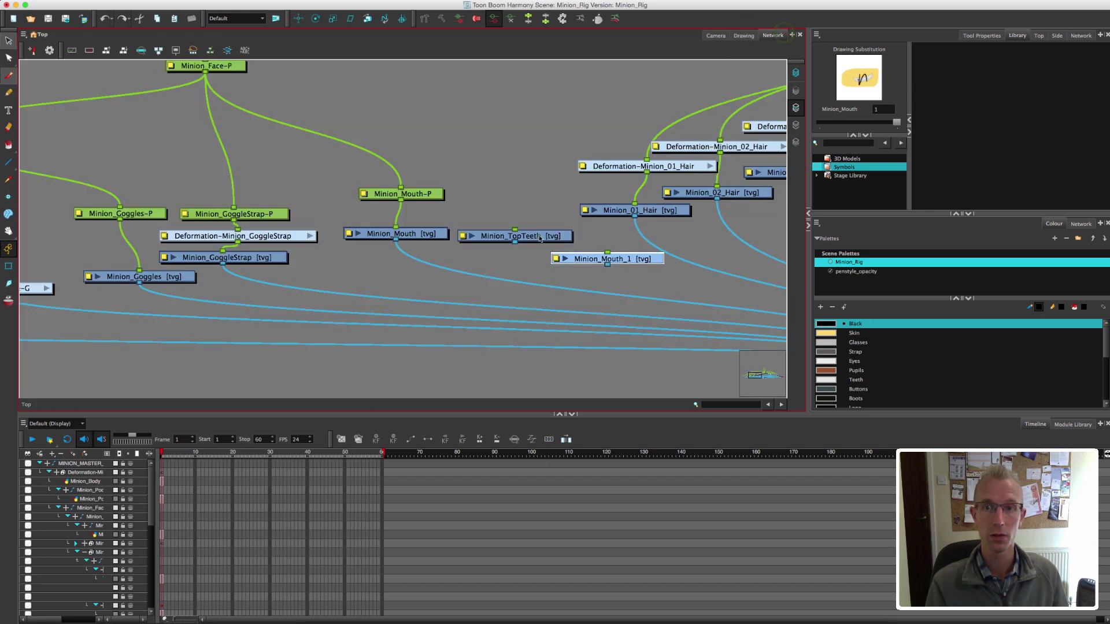
{"action": "left_click", "coordinate": [539, 237]}
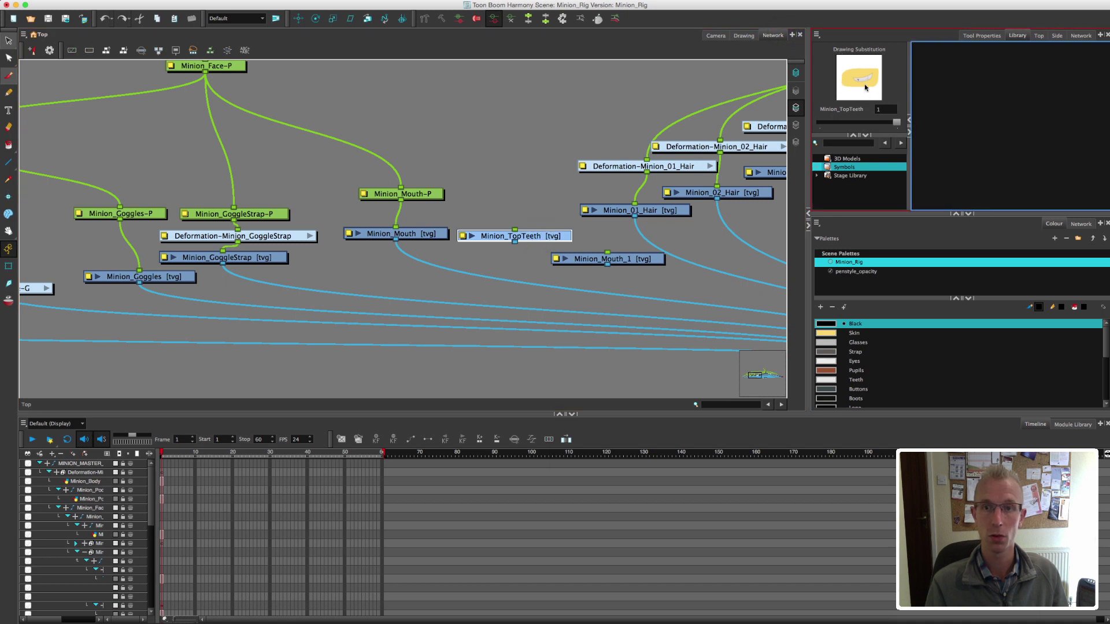
{"action": "left_click", "coordinate": [427, 236]}
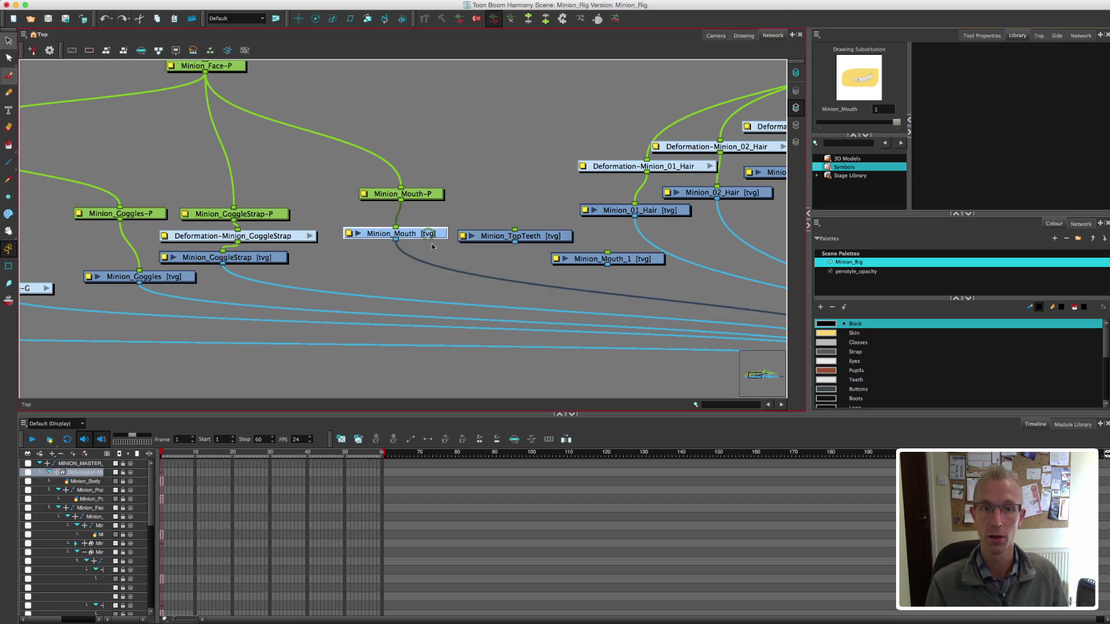
{"action": "left_click", "coordinate": [541, 236]}
{"action": "left_click", "coordinate": [586, 259]}
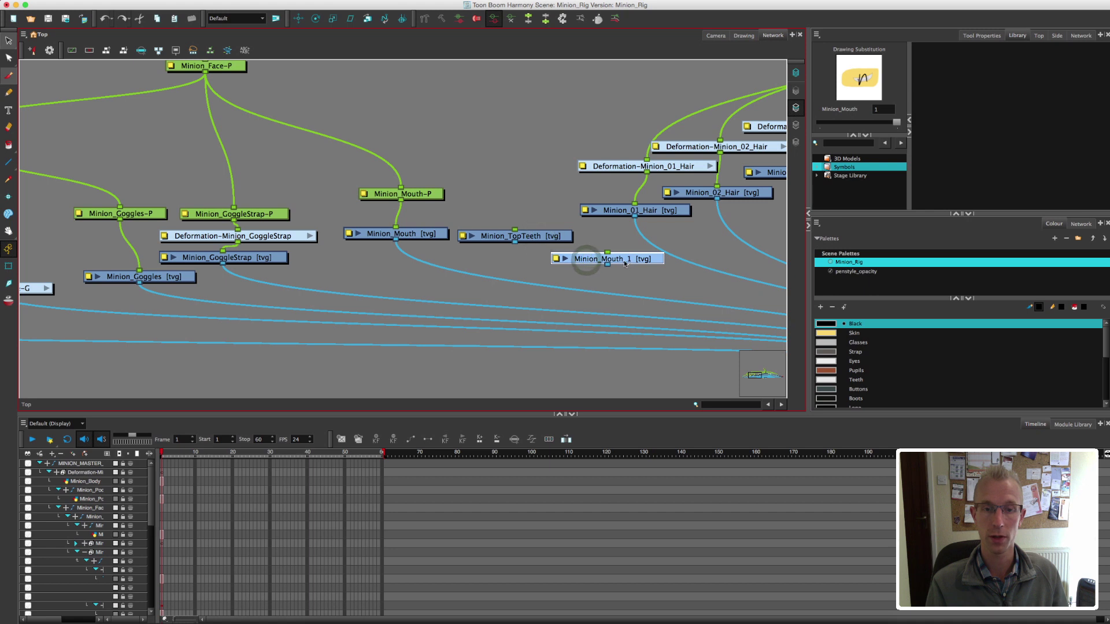
{"action": "key", "text": "super+z"}
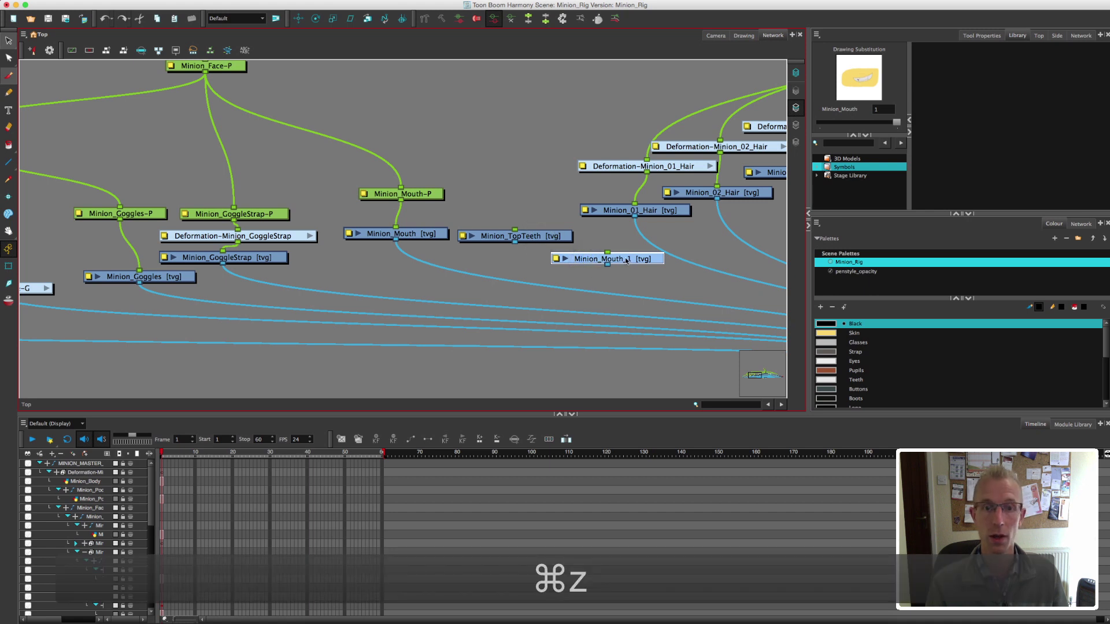
Rename the second mouth duplicate to Minion_BottomTeeth in its layer properties.
{"action": "left_click", "coordinate": [626, 259]}
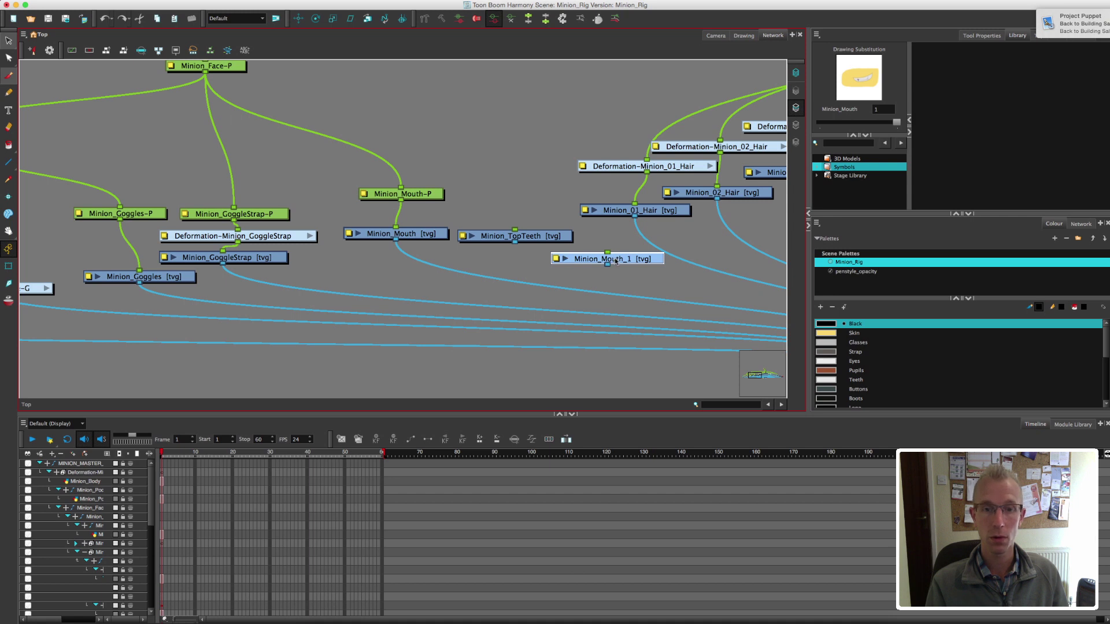
{"action": "double_click", "coordinate": [556, 259]}
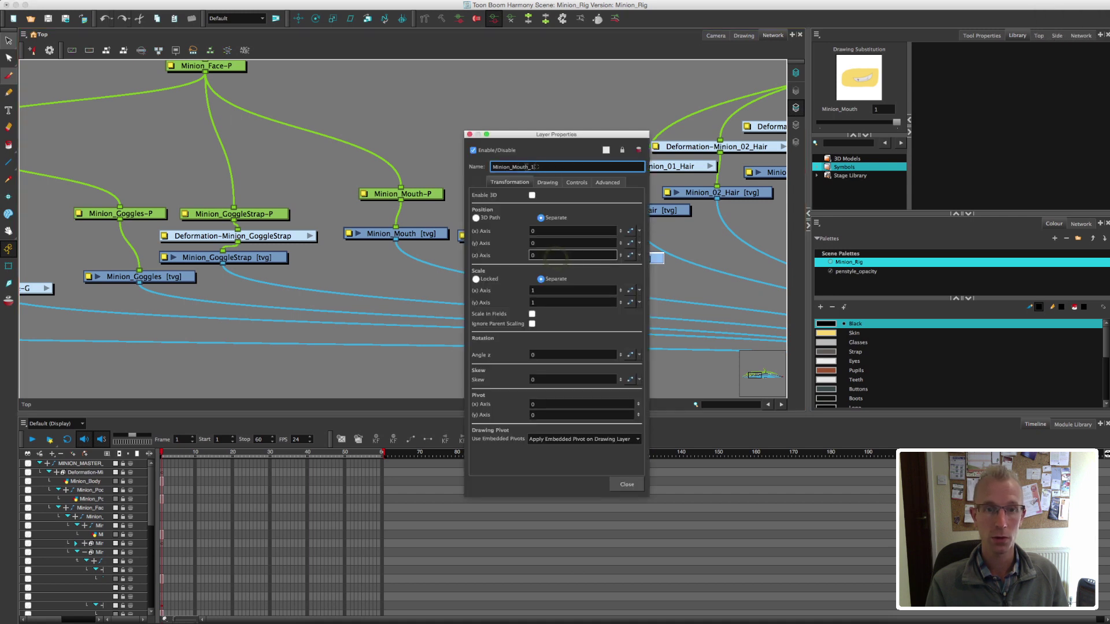
{"action": "type", "text": "Botto"}
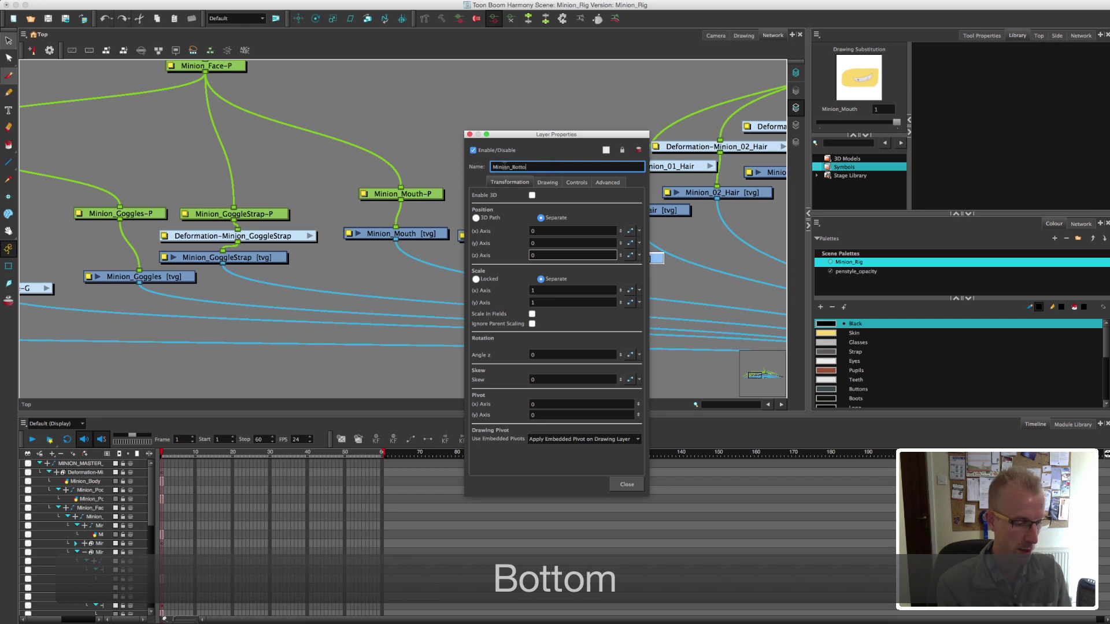
{"action": "type", "text": "mTeeth"}
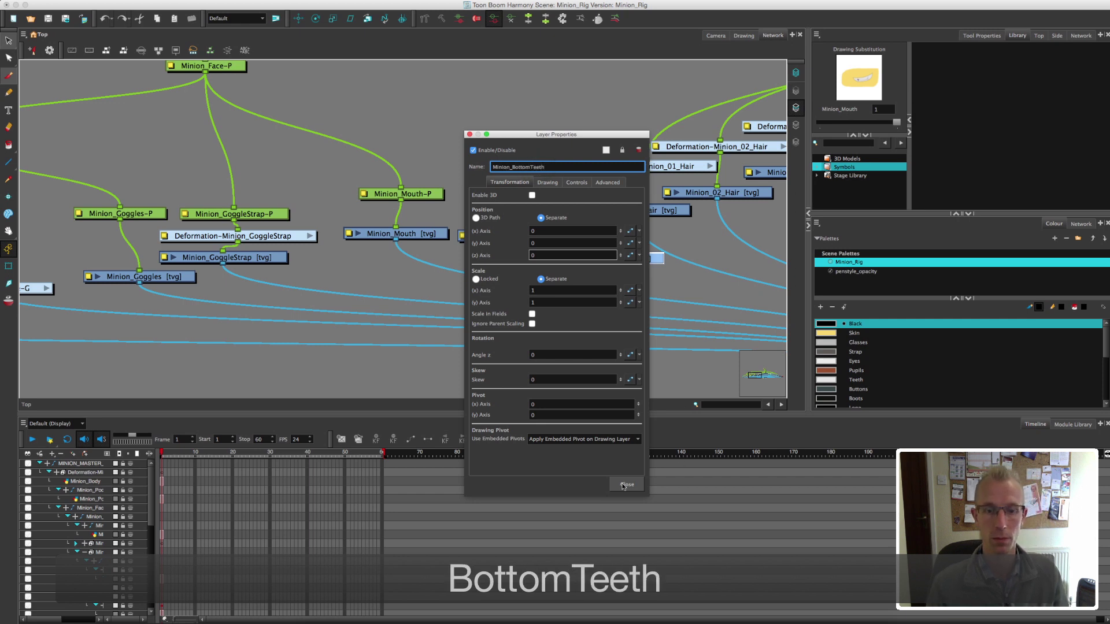
{"action": "left_click", "coordinate": [624, 485]}
Paste another independent mouth copy with Paste Special Again below Minion_BottomTeeth and rename it to Minion_Tongue.
{"action": "right_click", "coordinate": [663, 288]}
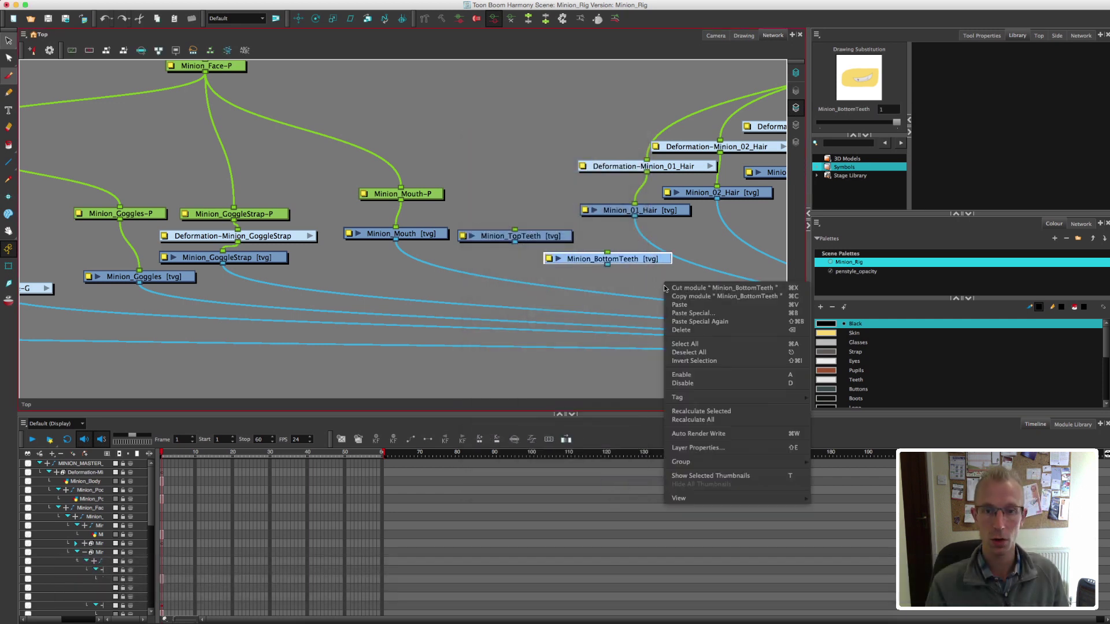
{"action": "left_click", "coordinate": [677, 318]}
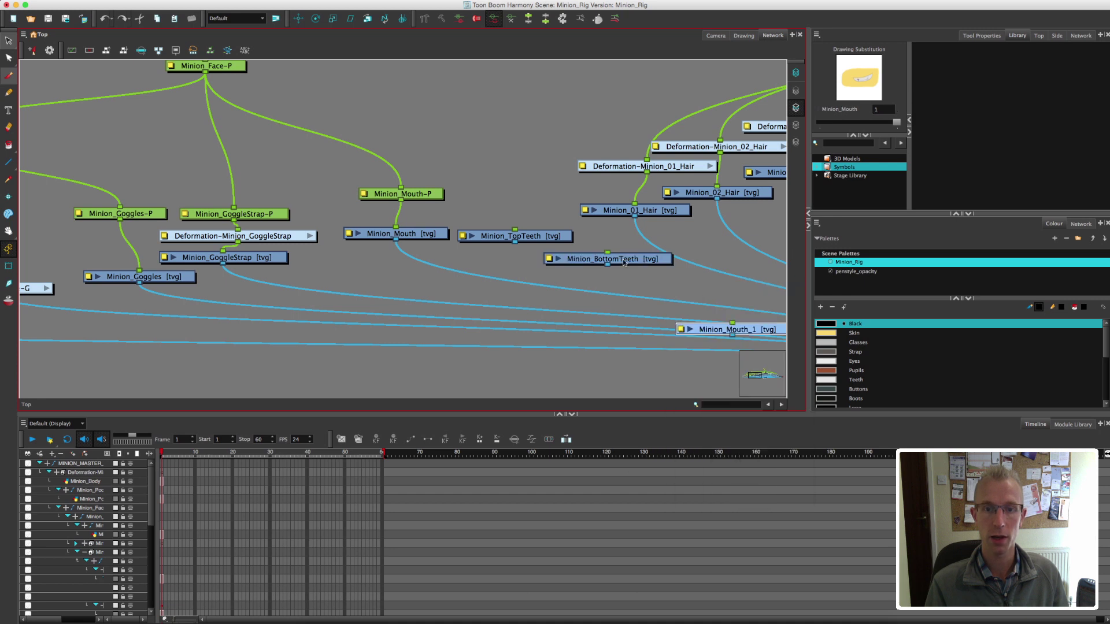
{"action": "left_click_drag", "start_coordinate": [713, 335], "coordinate": [650, 288]}
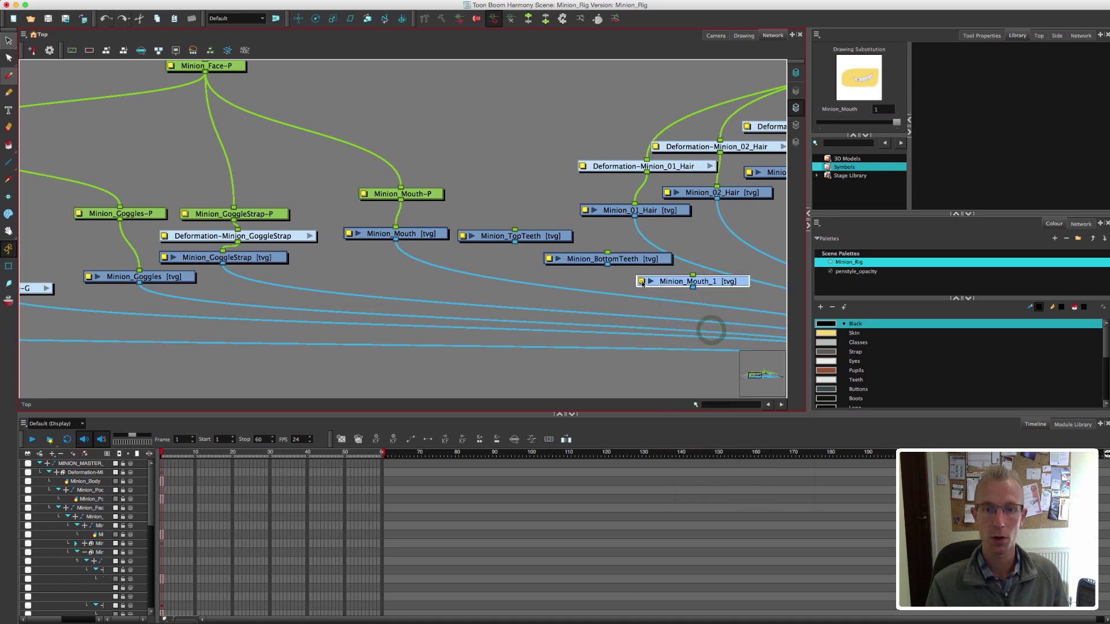
{"action": "double_click", "coordinate": [643, 283]}
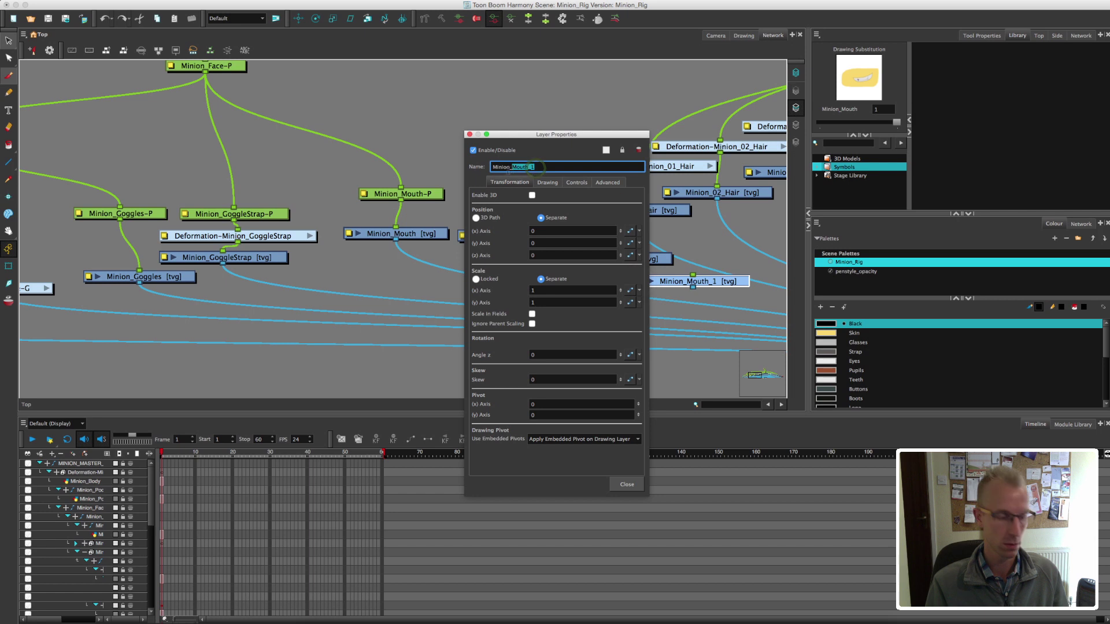
{"action": "type", "text": "Tongue"}
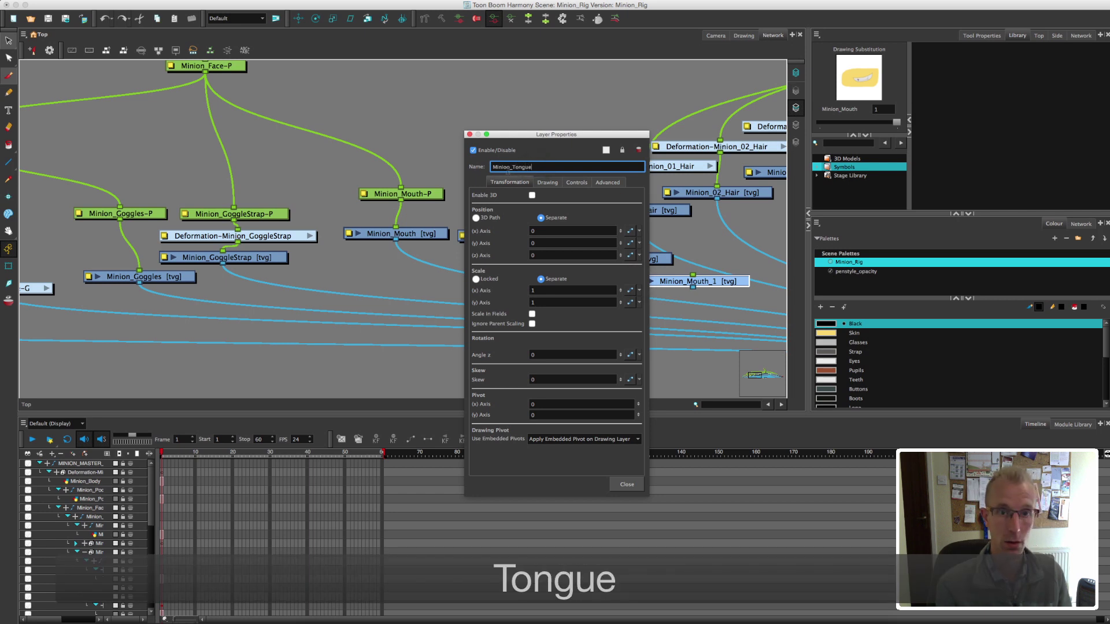
{"action": "key", "text": "Return"}
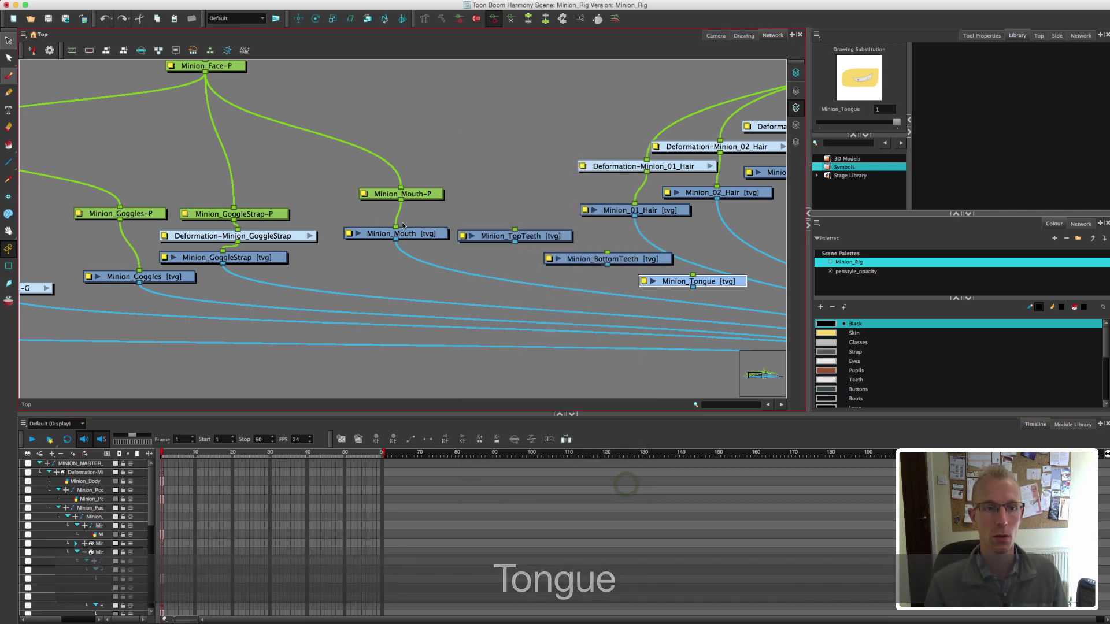
Move the face and goggle nodes away from the mouth nodes to open up space in the network.
{"action": "scroll", "coordinate": [295, 207], "scroll_direction": "down", "scroll_amount": 4}
{"action": "left_click_drag", "start_coordinate": [45, 137], "coordinate": [375, 343]}
{"action": "left_click_drag", "start_coordinate": [313, 235], "coordinate": [168, 237]}
{"action": "left_click", "coordinate": [284, 236]}
{"action": "left_click_drag", "start_coordinate": [281, 235], "coordinate": [404, 240]}
Move Minion_Mouth-P together with the mouth, top teeth, bottom teeth and tongue nodes away from the hair nodes.
{"action": "left_click_drag", "start_coordinate": [359, 170], "coordinate": [485, 264]}
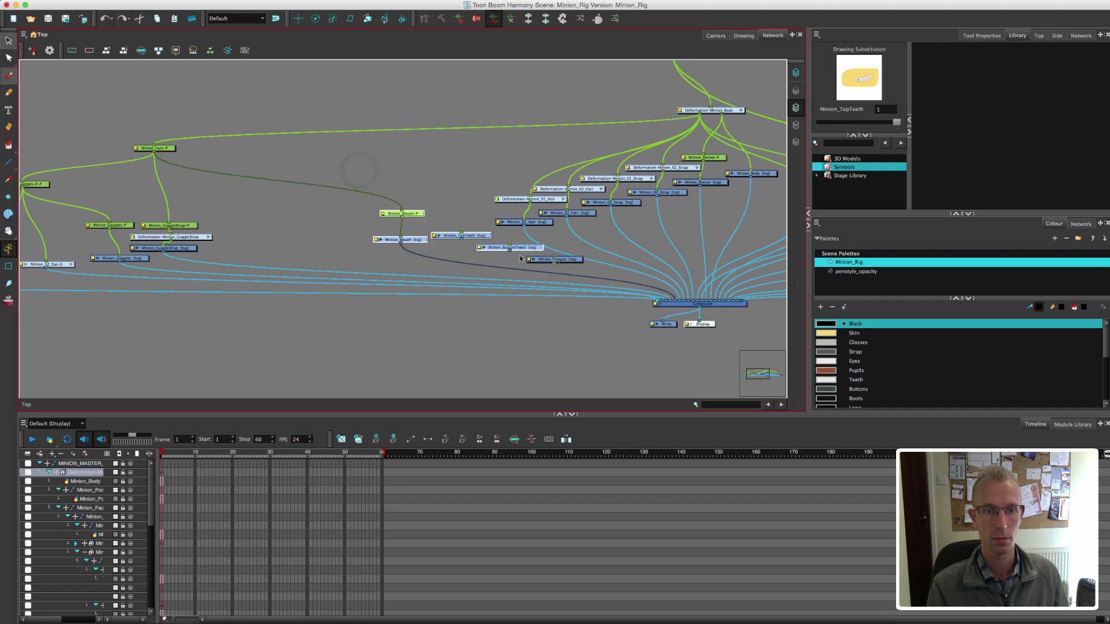
{"action": "left_click", "coordinate": [544, 260]}
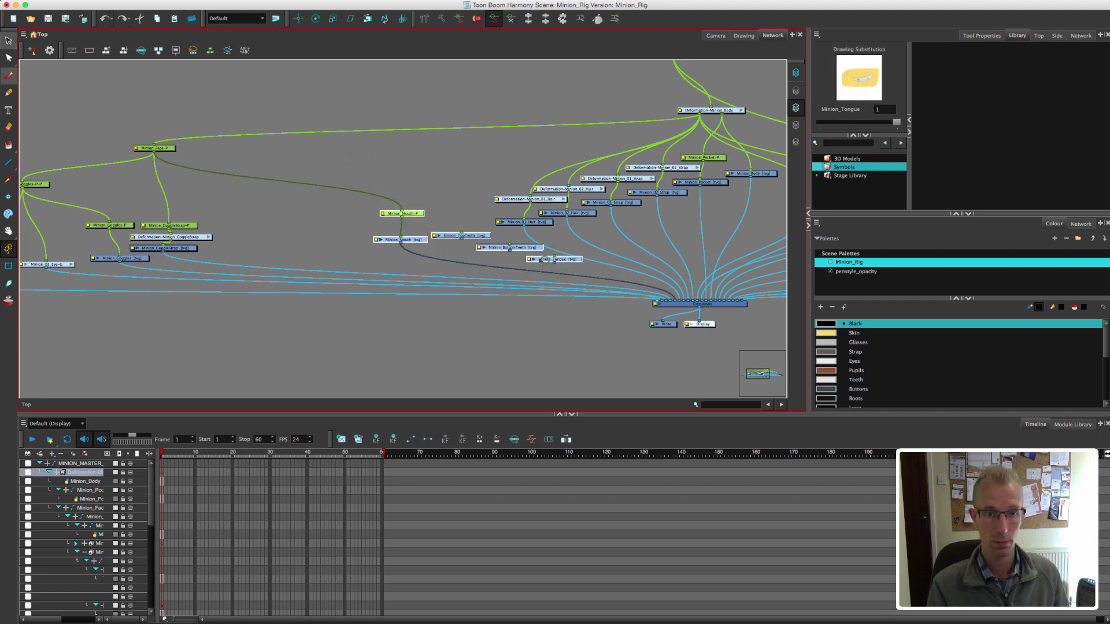
{"action": "left_click_drag", "start_coordinate": [512, 248], "coordinate": [393, 229]}
{"action": "left_click", "coordinate": [435, 207]}
Shift Minion_BottomTeeth away from Minion_TopTeeth and line Minion_TopTeeth up level with Minion_Mouth.
{"action": "scroll", "coordinate": [435, 207], "scroll_direction": "up", "scroll_amount": 2}
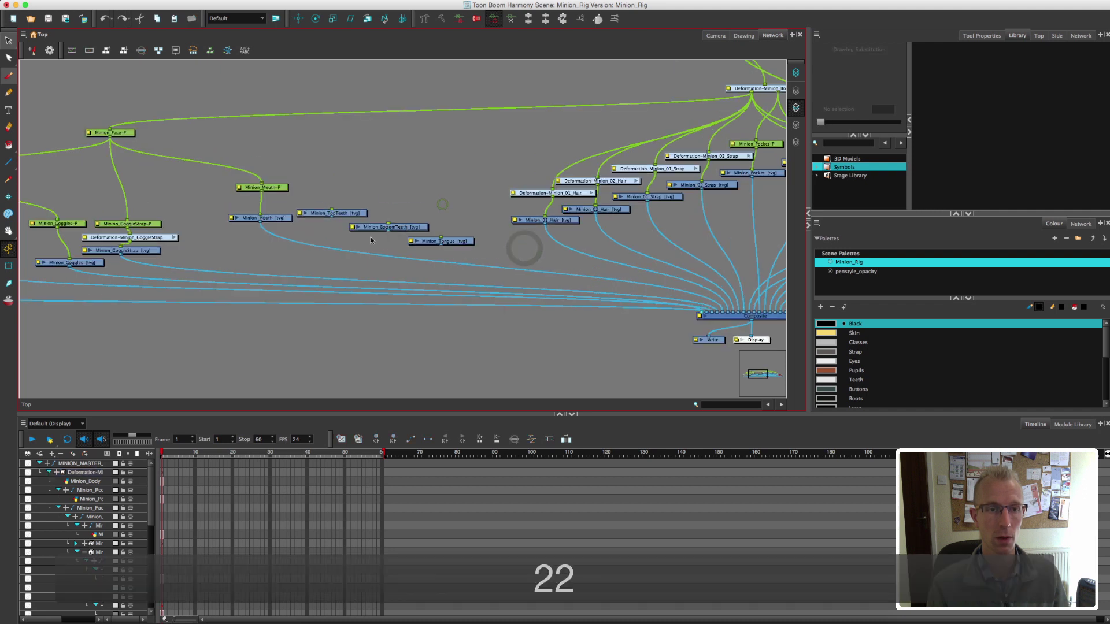
{"action": "scroll", "coordinate": [514, 273], "scroll_direction": "up", "scroll_amount": 3}
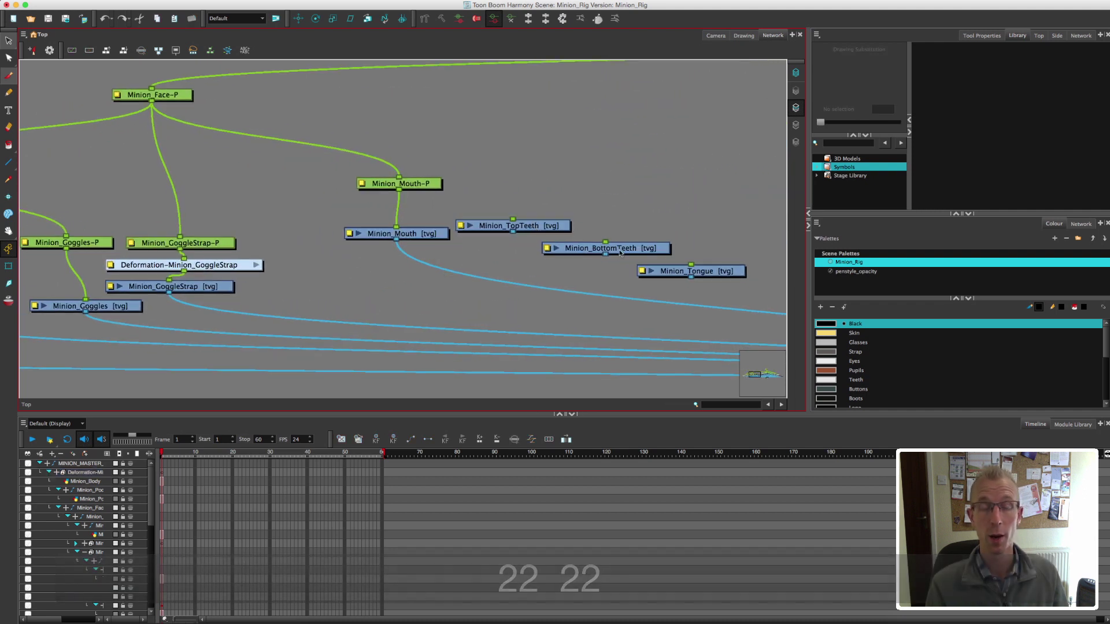
{"action": "left_click_drag", "start_coordinate": [704, 236], "coordinate": [631, 231]}
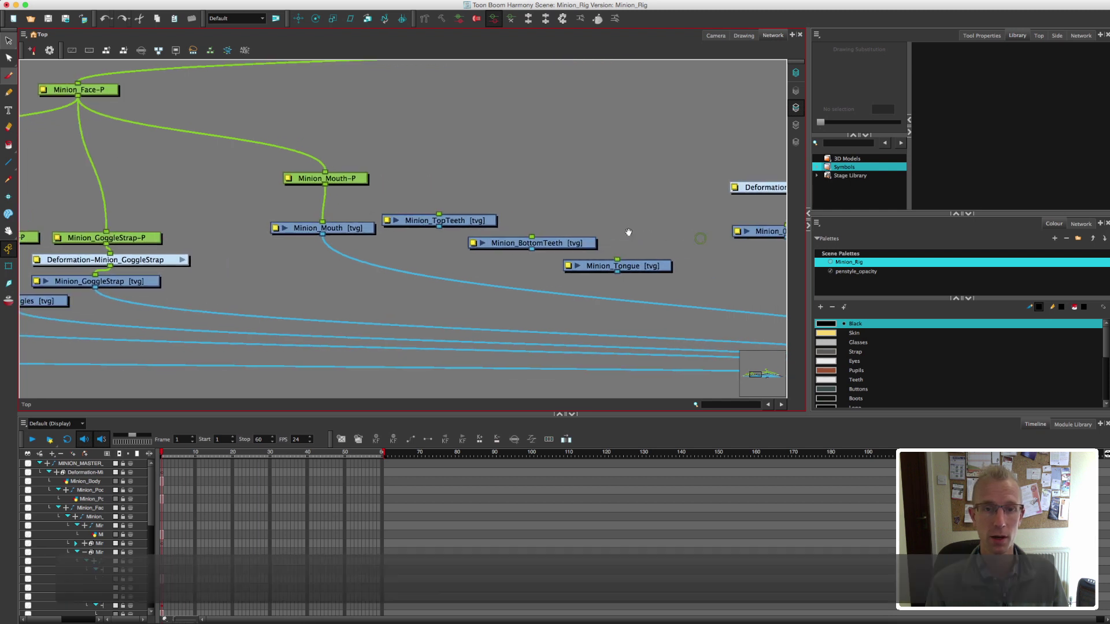
{"action": "left_click_drag", "start_coordinate": [568, 245], "coordinate": [592, 245]}
{"action": "left_click_drag", "start_coordinate": [462, 221], "coordinate": [455, 232]}
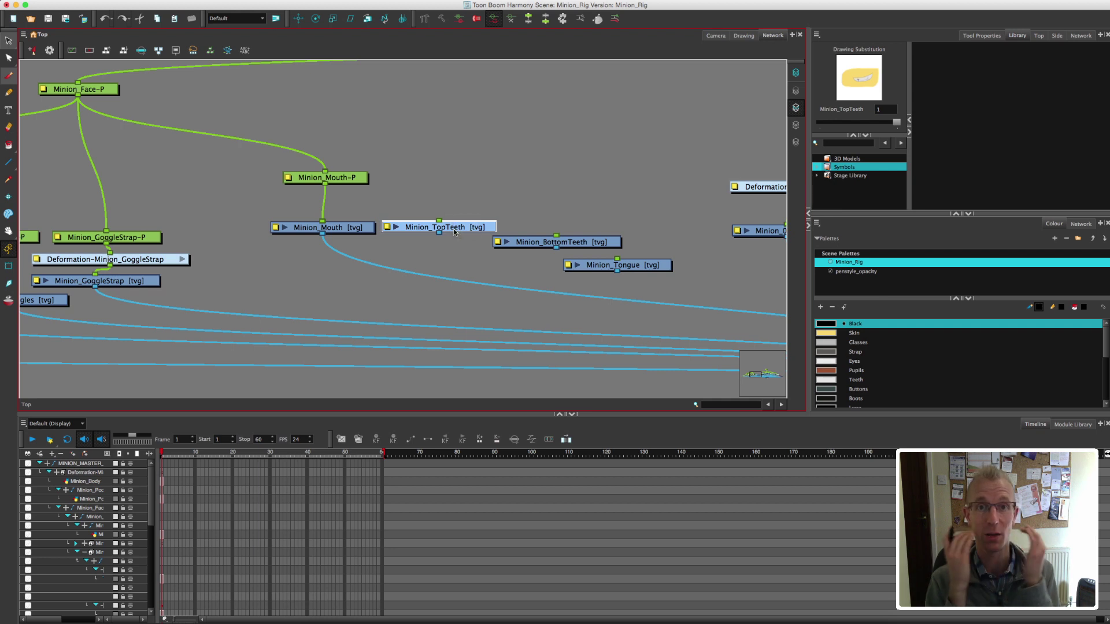
{"action": "left_click", "coordinate": [457, 230]}
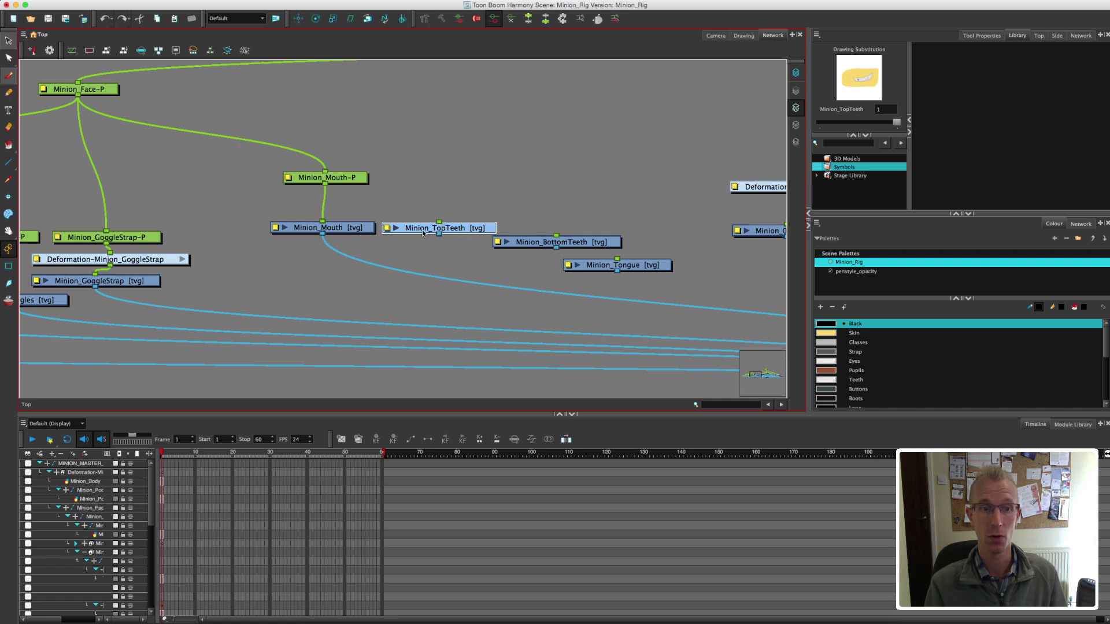
Add a parent peg to Minion_BottomTeeth and another to Minion_Tongue, and move the tongue pair clear of the bottom teeth pair.
{"action": "left_click", "coordinate": [572, 244]}
{"action": "key", "text": "super+p"}
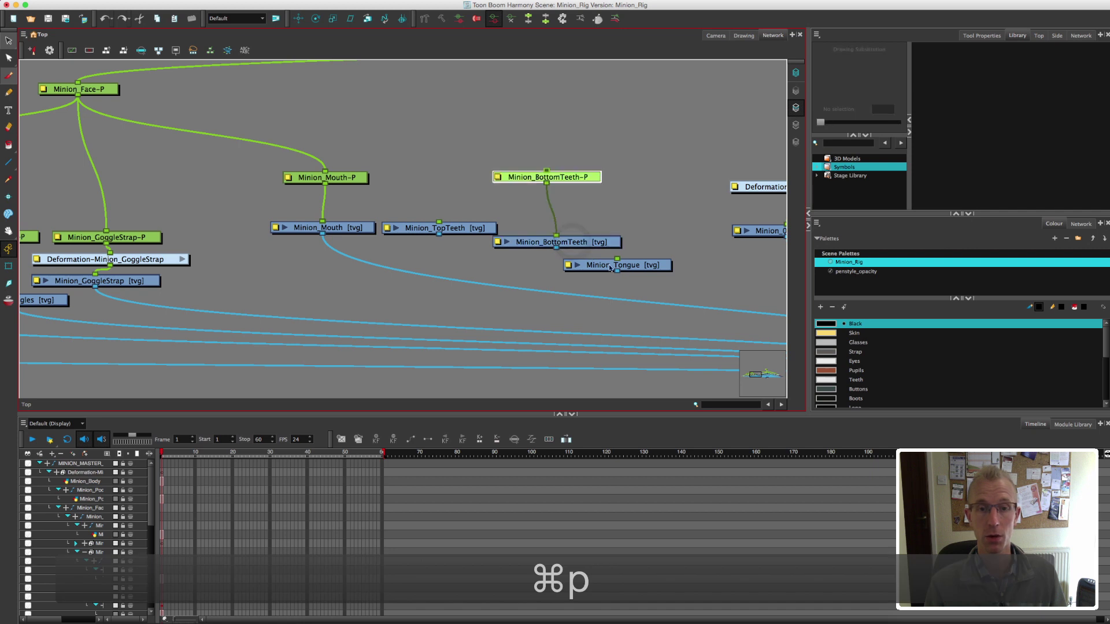
{"action": "left_click", "coordinate": [639, 267]}
{"action": "key", "text": "super+p"}
{"action": "mouse_move", "coordinate": [657, 168]}
{"action": "left_mouse_down"}
{"action": "mouse_move", "coordinate": [654, 263]}
{"action": "mouse_move", "coordinate": [689, 267]}
{"action": "left_mouse_up"}
{"action": "left_click_drag", "start_coordinate": [647, 207], "coordinate": [694, 212]}
{"action": "left_click_drag", "start_coordinate": [581, 151], "coordinate": [580, 246]}
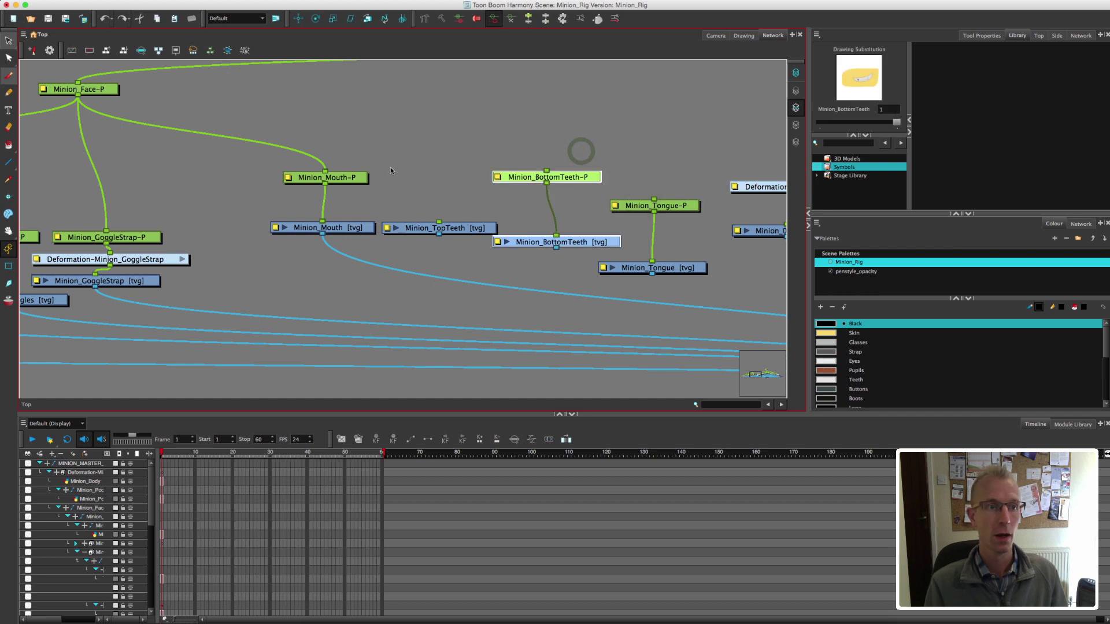
Create a standalone peg above the mouth part nodes and name it Minion_Mouth_MASTER-P.
{"action": "left_click", "coordinate": [401, 145]}
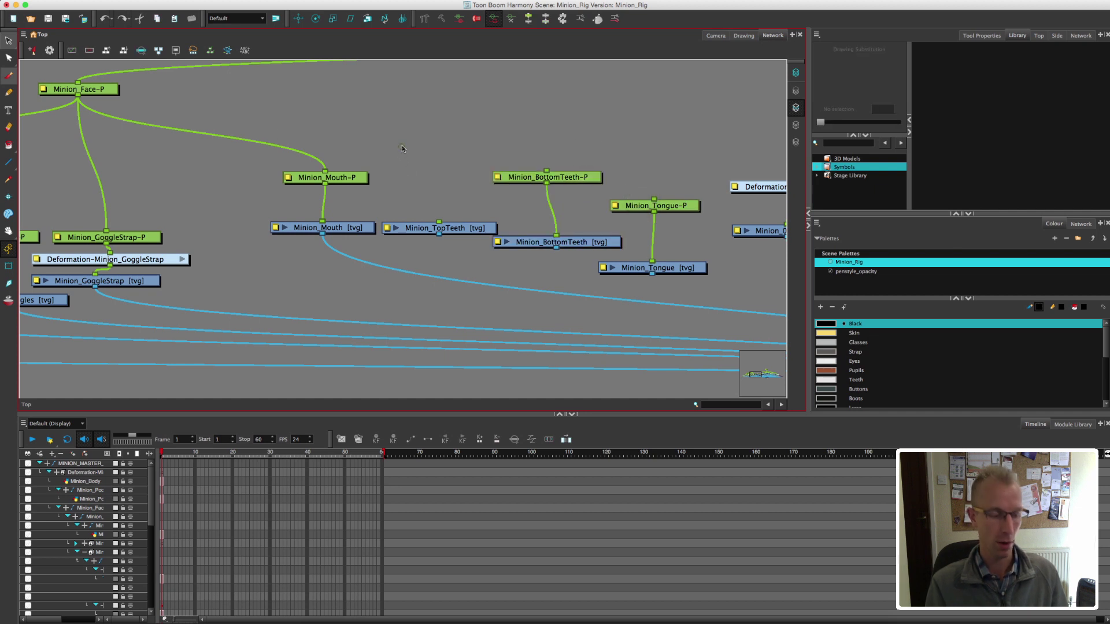
{"action": "key", "text": "super+p"}
{"action": "left_click_drag", "start_coordinate": [432, 141], "coordinate": [477, 110]}
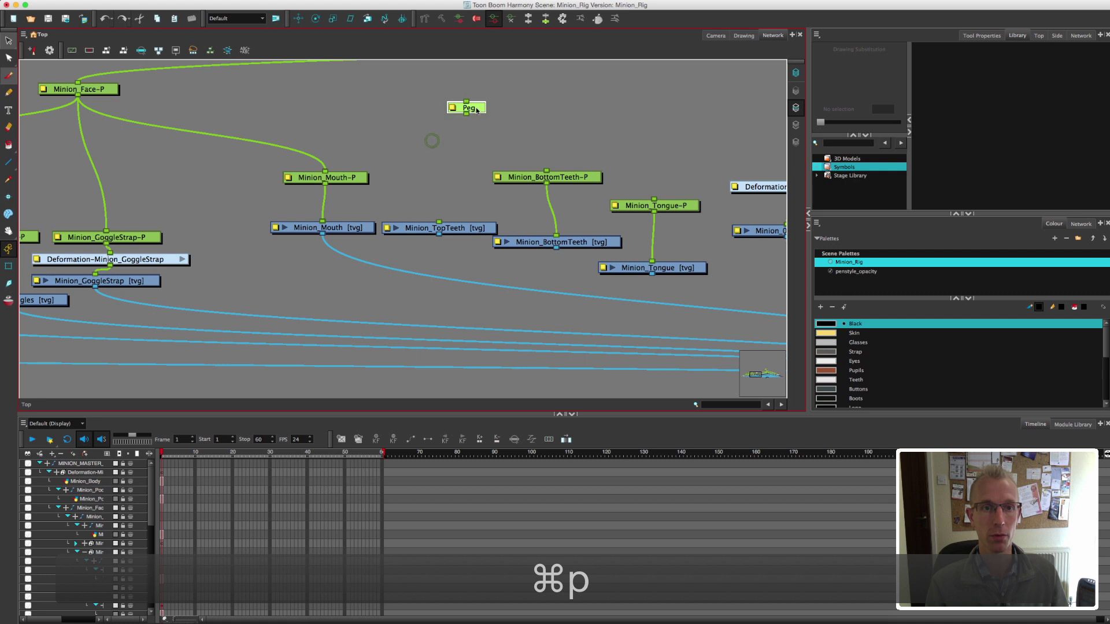
{"action": "double_click", "coordinate": [453, 110]}
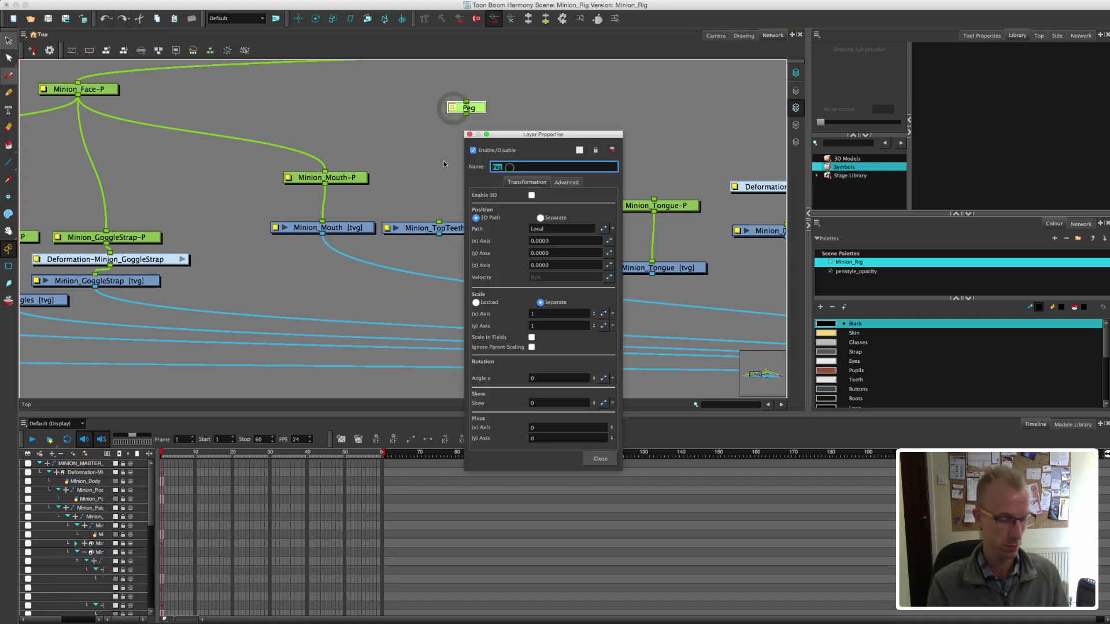
{"action": "type", "text": "Minion_M"}
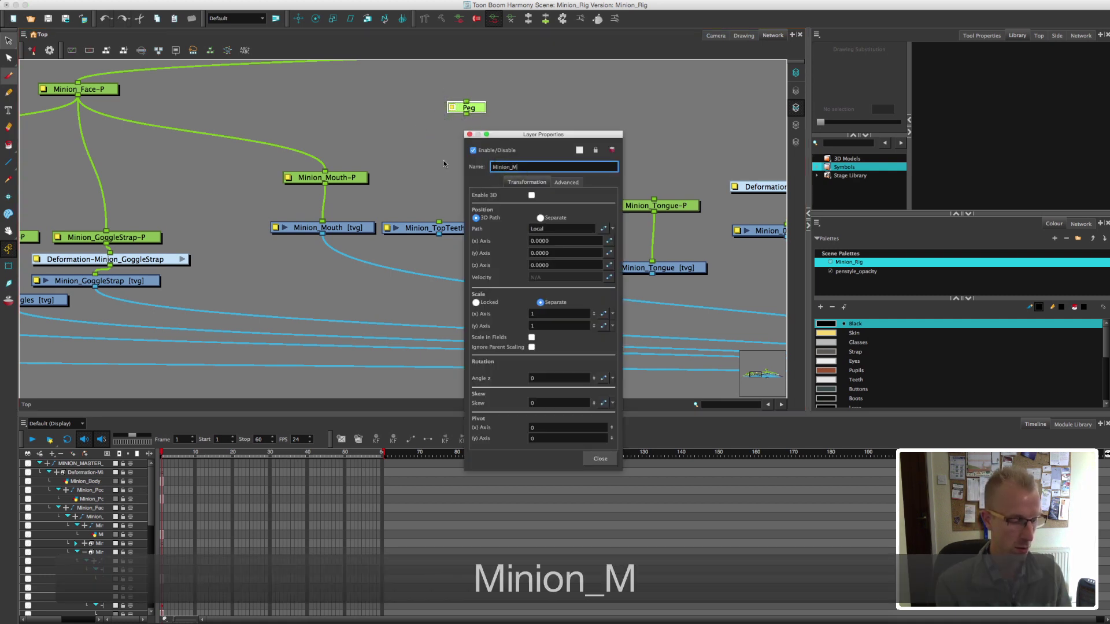
{"action": "type", "text": "outh_MAS"}
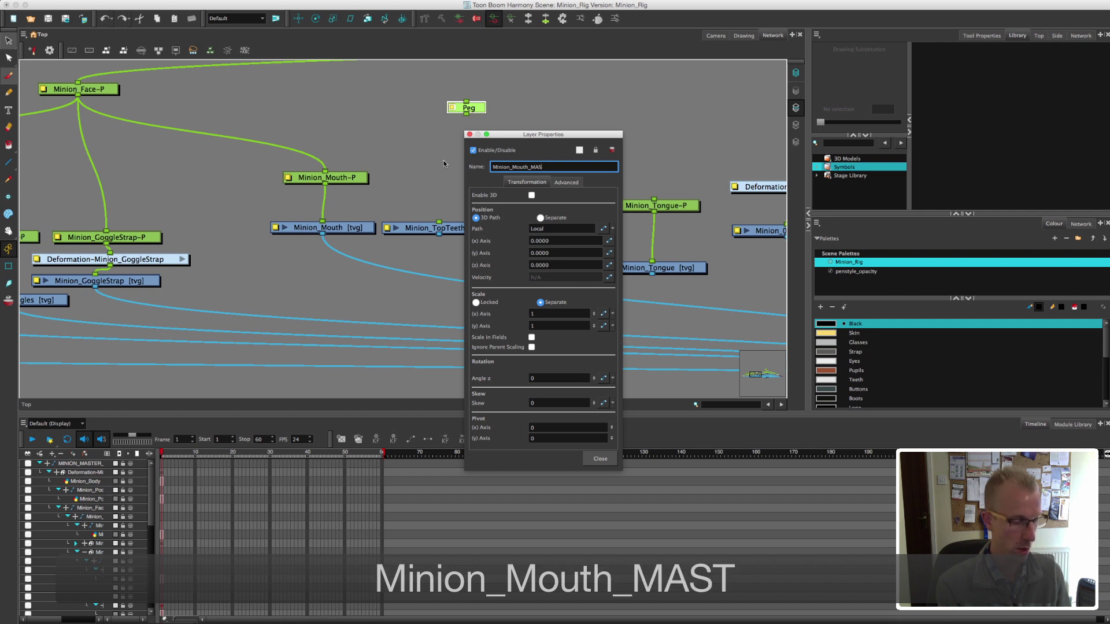
{"action": "type", "text": "TER-P"}
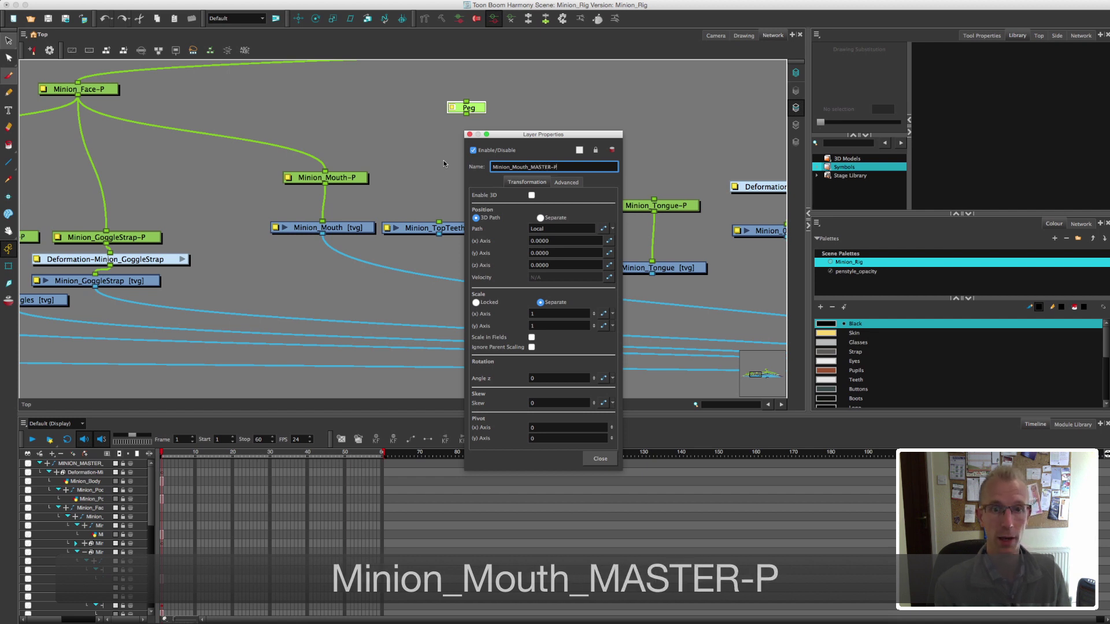
Parent Minion_Mouth-P, Minion_TopTeeth, Minion_BottomTeeth-P and Minion_Tongue-P to Minion_Mouth_MASTER-P, and connect the master peg under Minion_Face-P.
{"action": "left_click", "coordinate": [469, 135]}
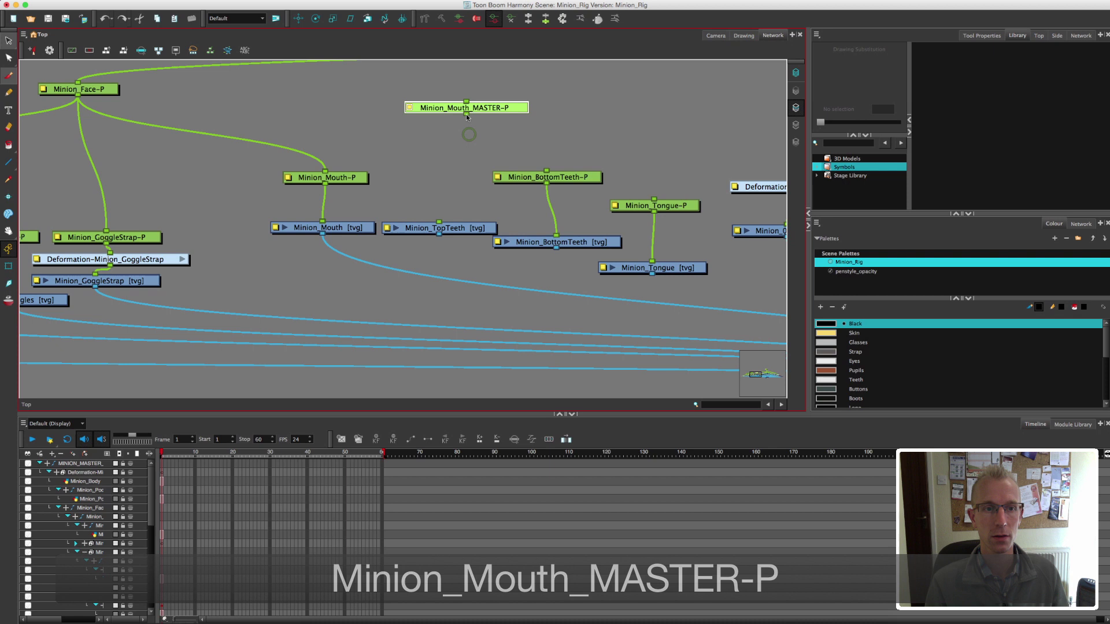
{"action": "left_click", "coordinate": [466, 114]}
{"action": "left_click", "coordinate": [469, 135]}
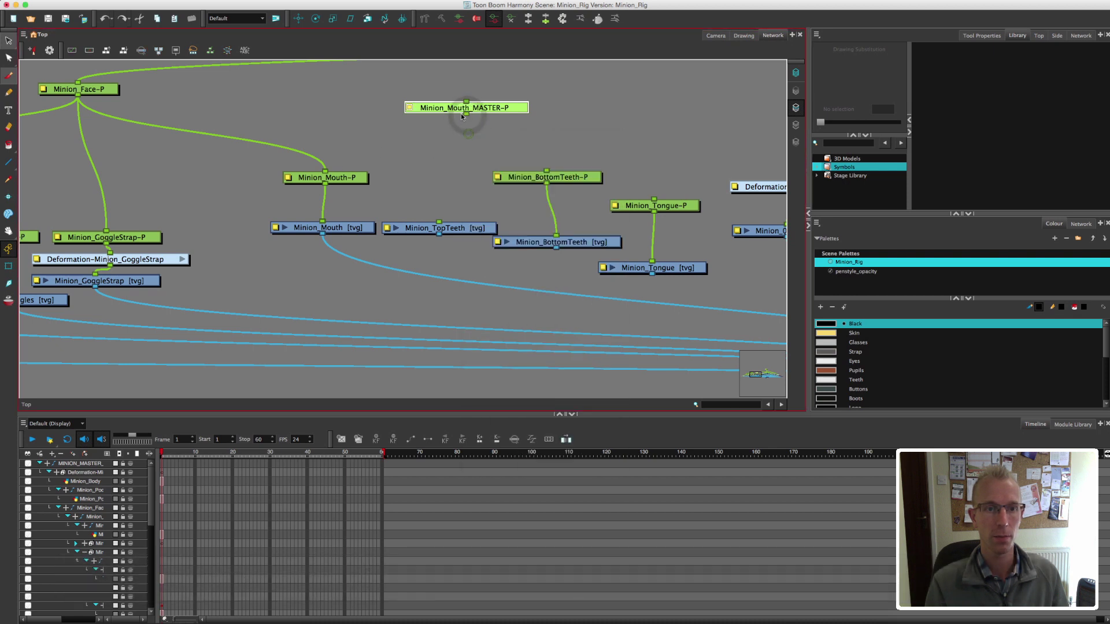
{"action": "left_click_drag", "start_coordinate": [467, 114], "coordinate": [325, 172]}
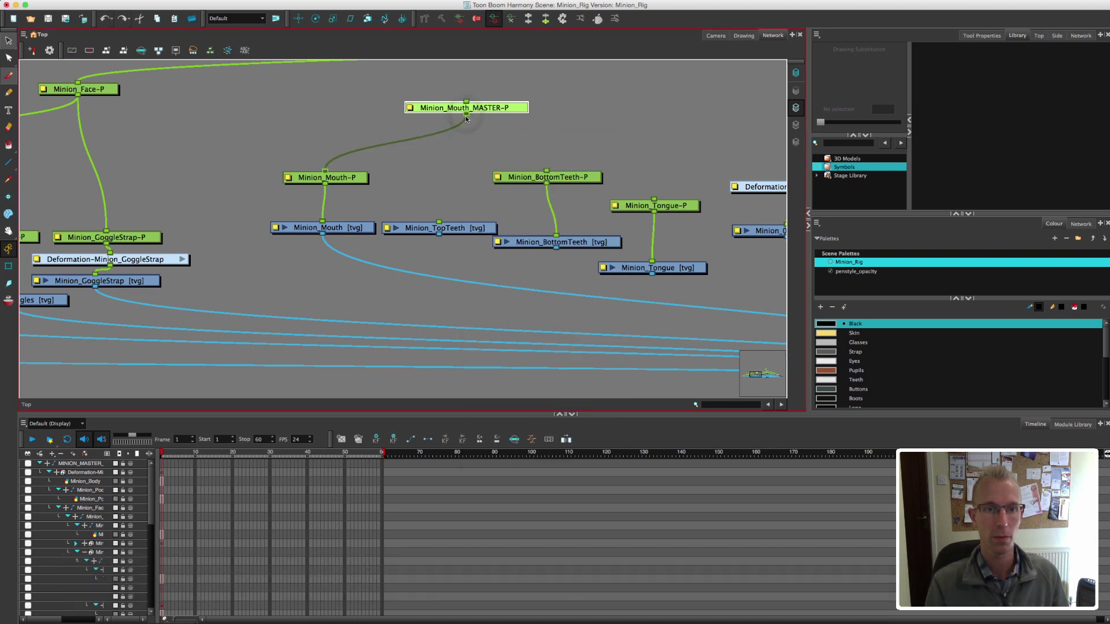
{"action": "left_click_drag", "start_coordinate": [439, 223], "coordinate": [439, 223]}
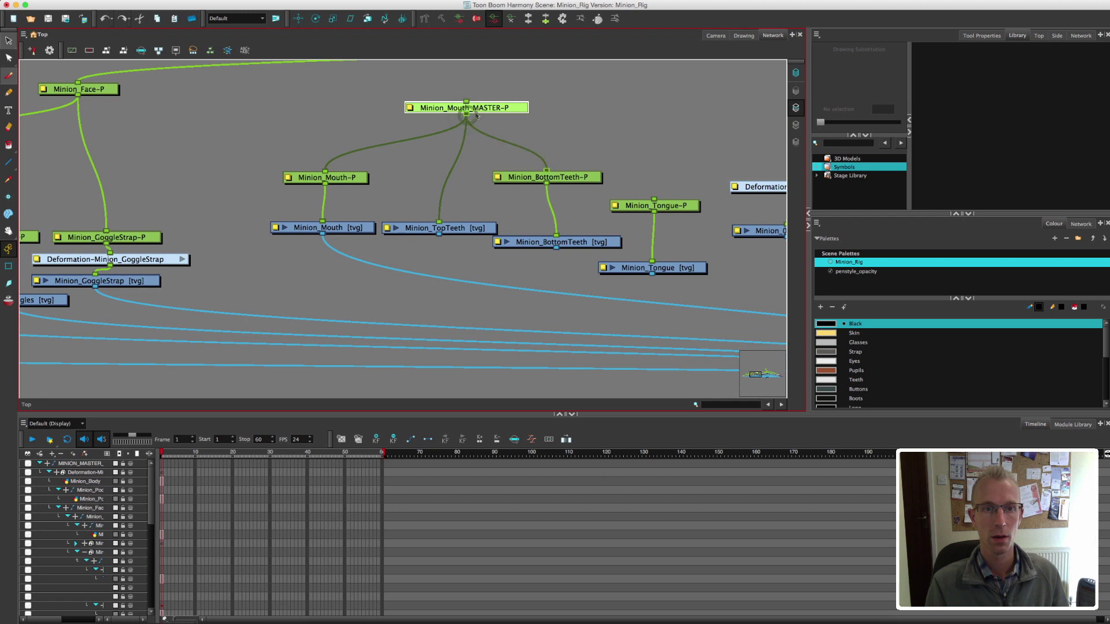
{"action": "left_click_drag", "start_coordinate": [569, 141], "coordinate": [654, 200]}
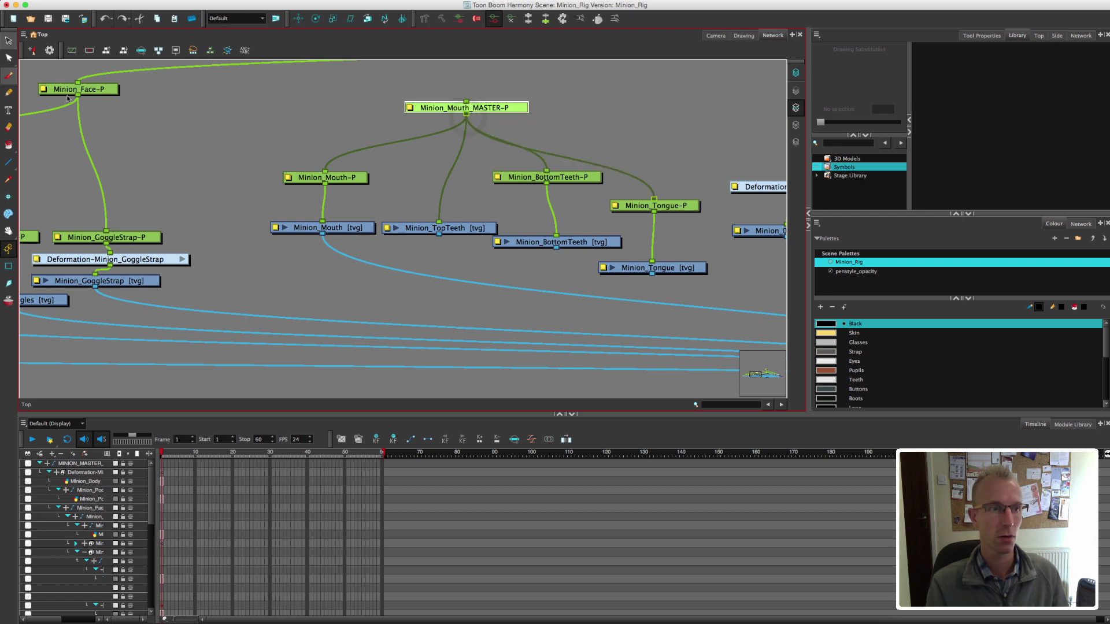
{"action": "left_click_drag", "start_coordinate": [78, 96], "coordinate": [466, 103]}
Add a Composite node below the mouth parts and connect the mouth, top teeth, bottom teeth and tongue drawings into it.
{"action": "key", "text": "1"}
{"action": "key", "text": "1"}
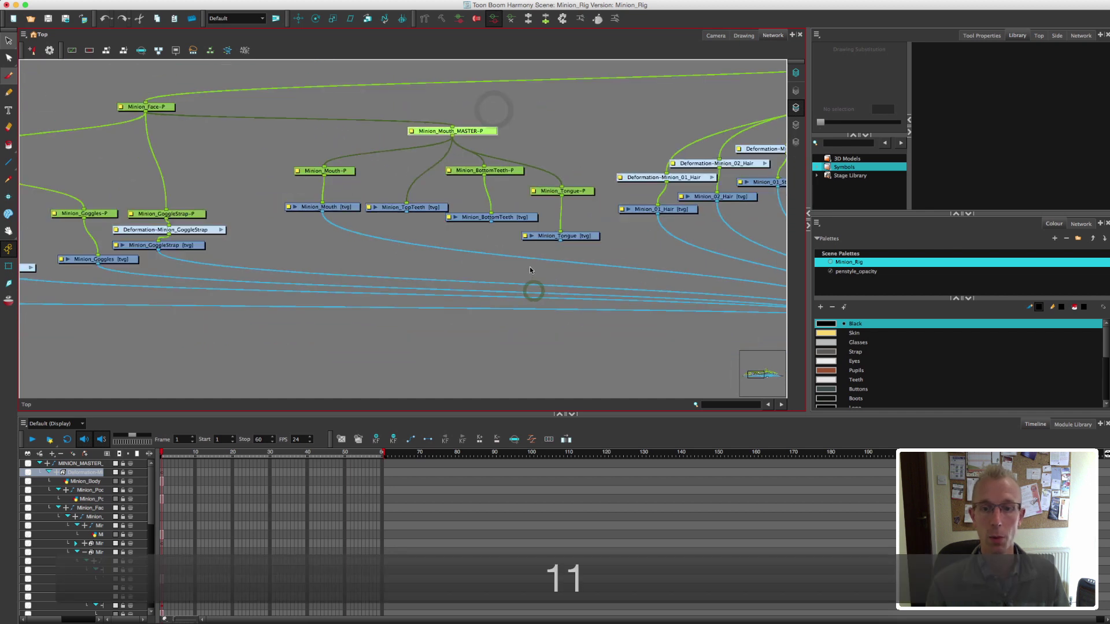
{"action": "left_click", "coordinate": [1073, 424]}
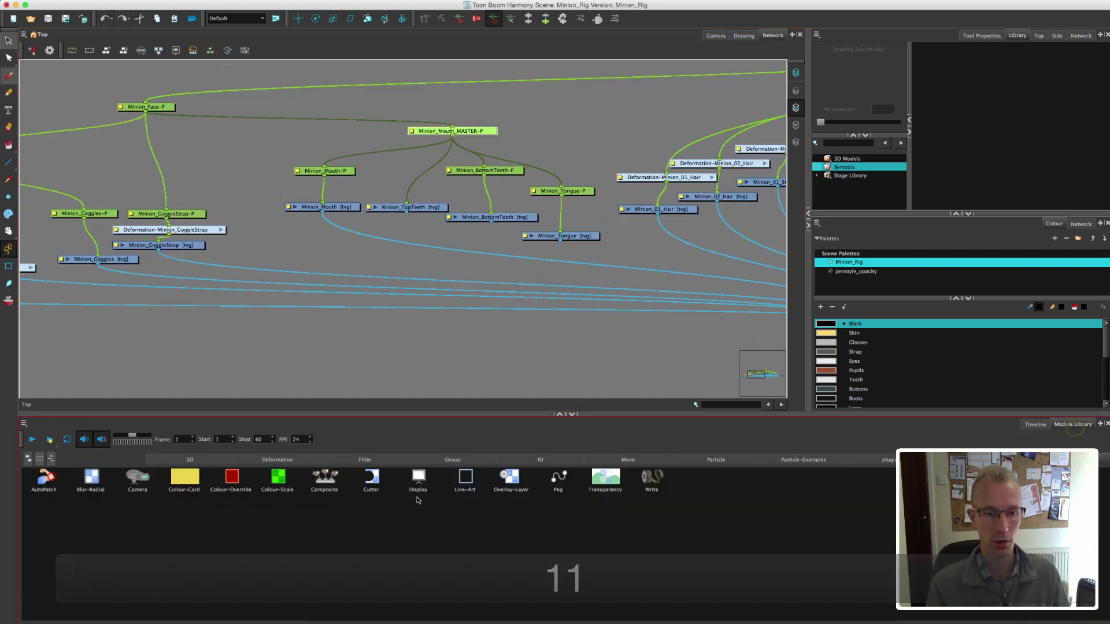
{"action": "left_click_drag", "start_coordinate": [327, 478], "coordinate": [442, 263]}
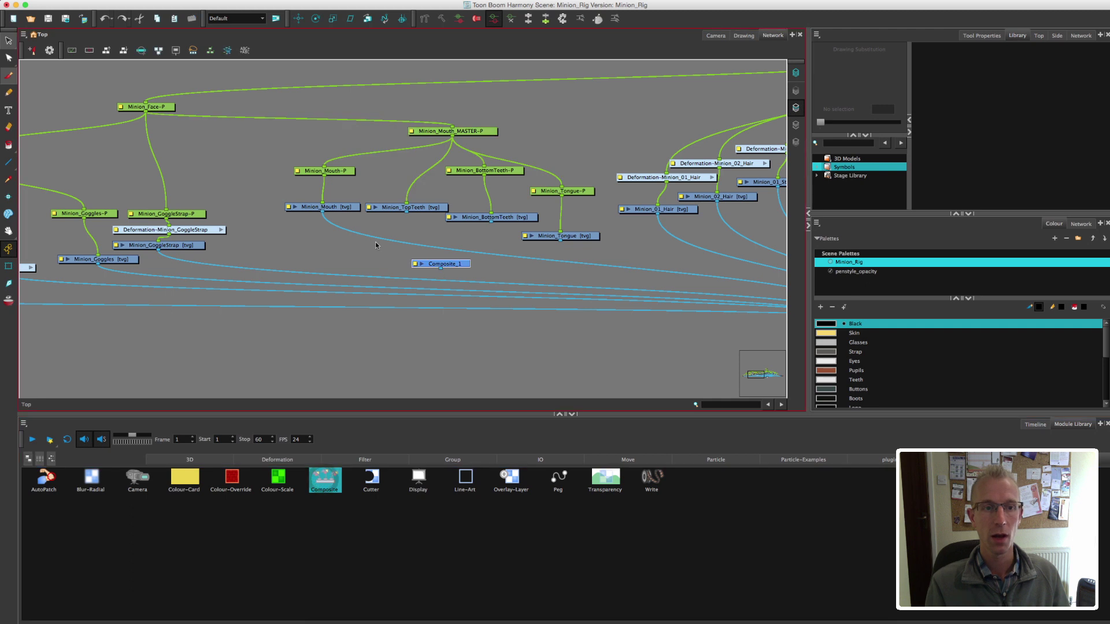
{"action": "left_click_drag", "start_coordinate": [343, 229], "coordinate": [442, 260]}
{"action": "left_click_drag", "start_coordinate": [408, 214], "coordinate": [491, 222]}
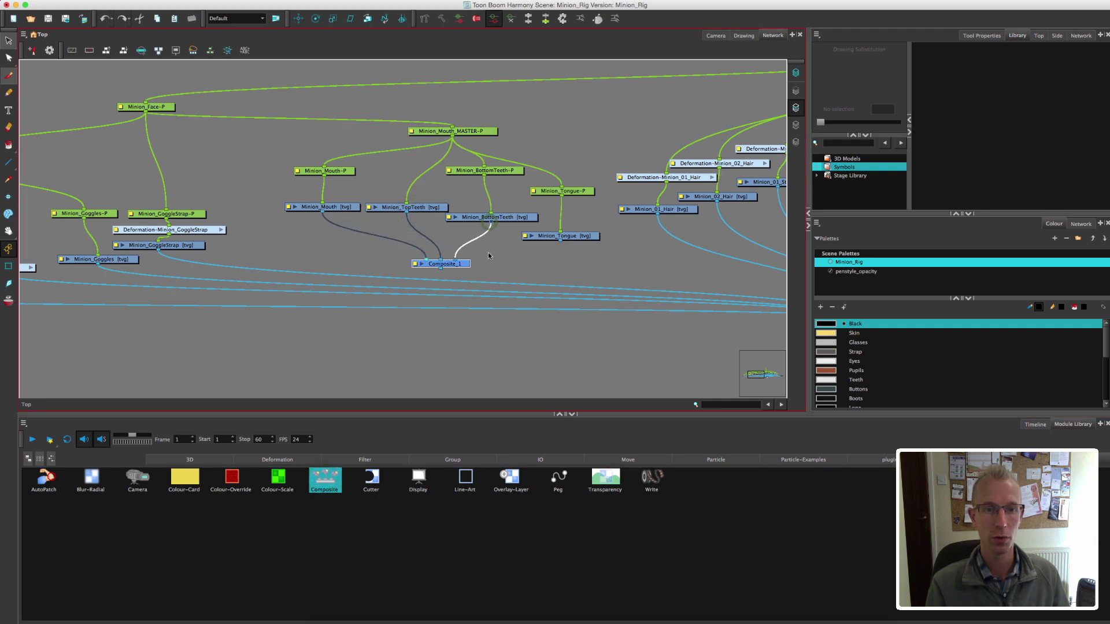
{"action": "left_click_drag", "start_coordinate": [475, 261], "coordinate": [460, 260]}
Connect the mouth's composite into the rig's main Composite node.
{"action": "scroll", "coordinate": [520, 272], "scroll_direction": "right", "scroll_amount": 8}
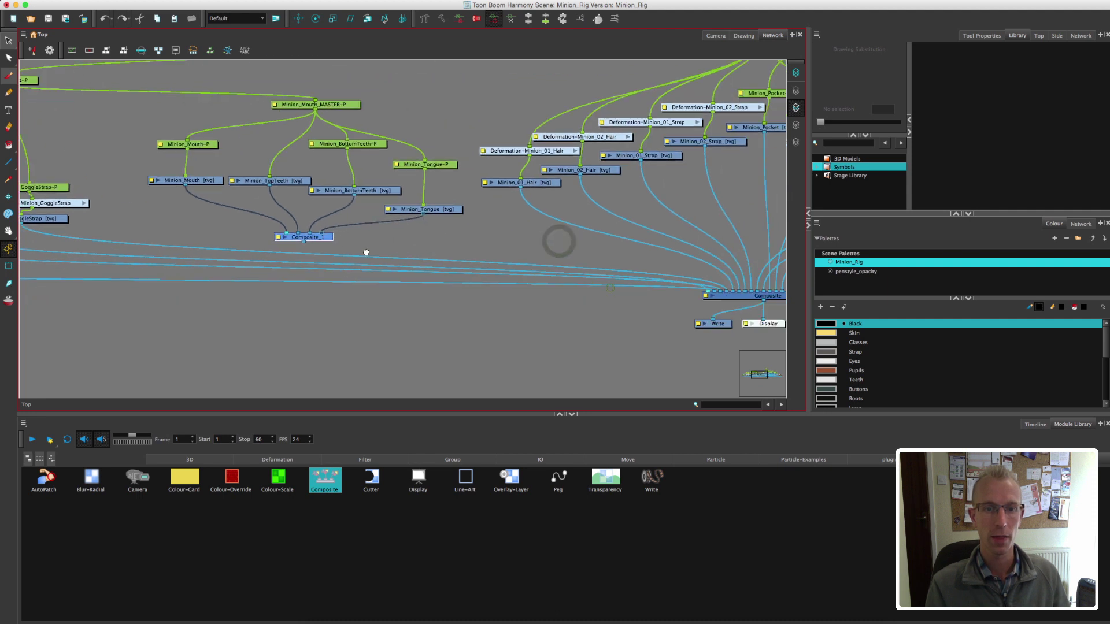
{"action": "left_click_drag", "start_coordinate": [198, 233], "coordinate": [622, 284]}
{"action": "left_click", "coordinate": [621, 328]}
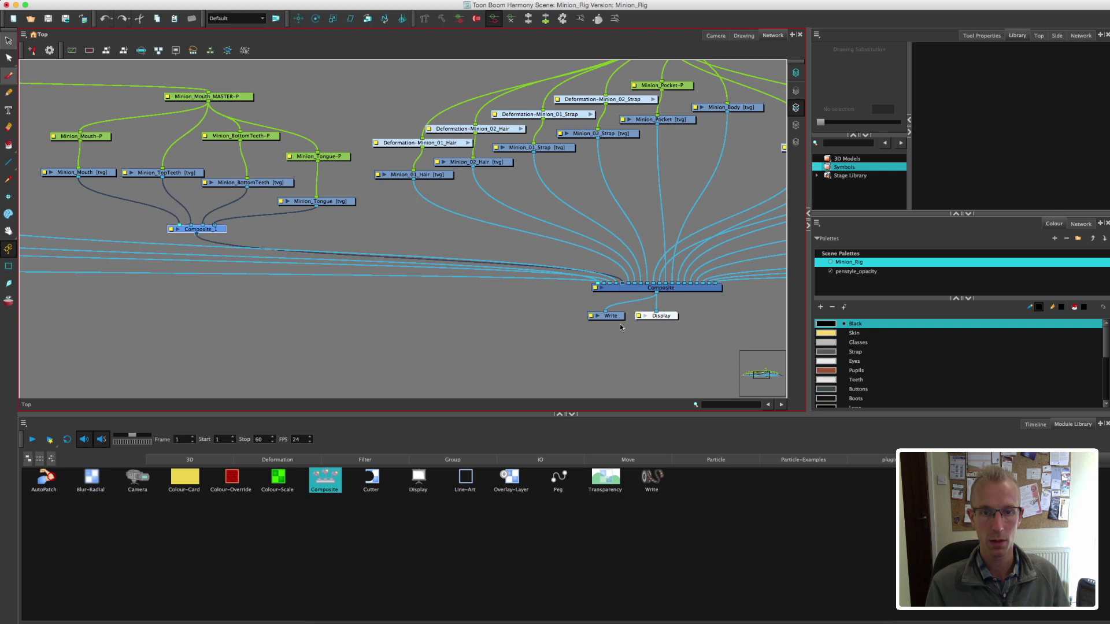
Group the master mouth peg, all the mouth part nodes and their composite, and name the group Minion_Mouth-G.
{"action": "scroll", "coordinate": [294, 197], "scroll_direction": "left", "scroll_amount": 8}
{"action": "left_click_drag", "start_coordinate": [546, 109], "coordinate": [312, 268]}
{"action": "key", "text": "super+g"}
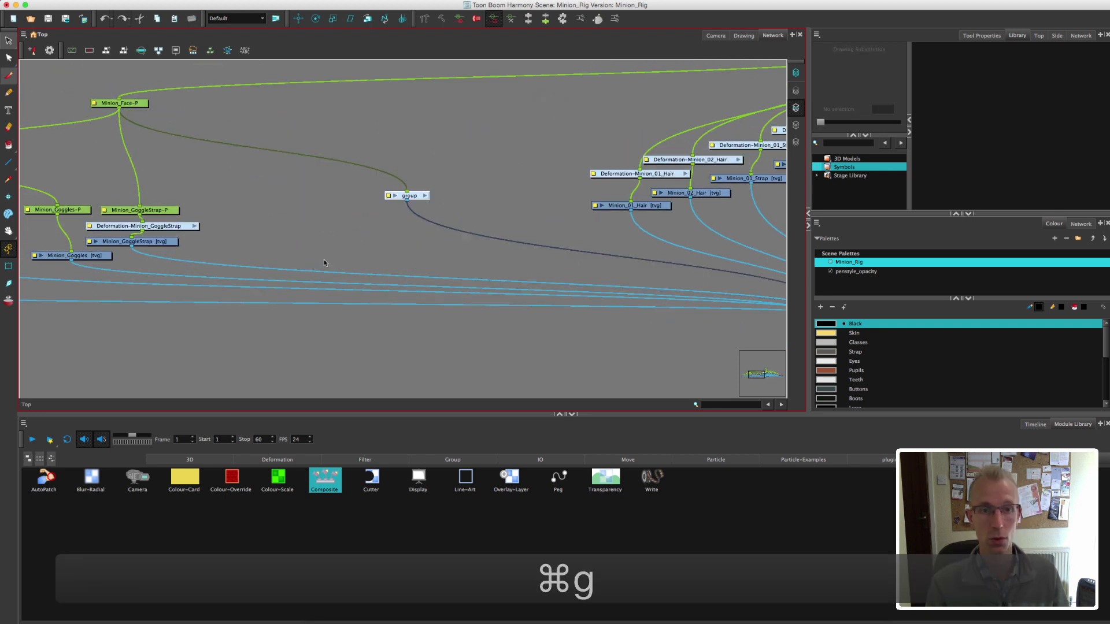
{"action": "double_click", "coordinate": [393, 197]}
{"action": "type", "text": "Mio"}
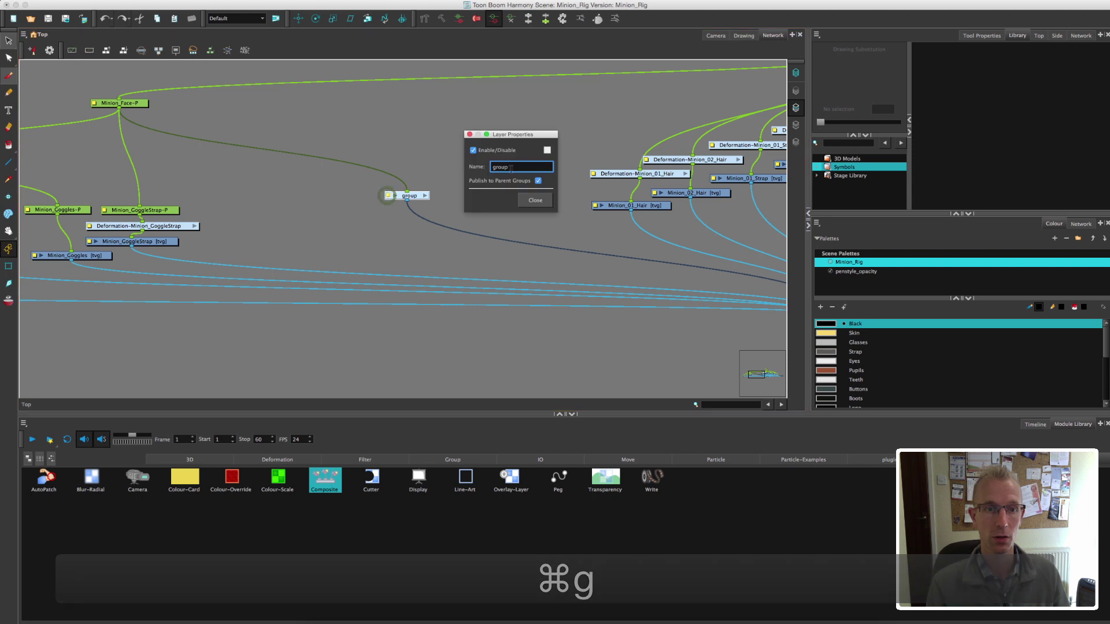
{"action": "type", "text": "n"}
{"action": "key", "text": "BackSpace"}
{"action": "key", "text": "BackSpace"}
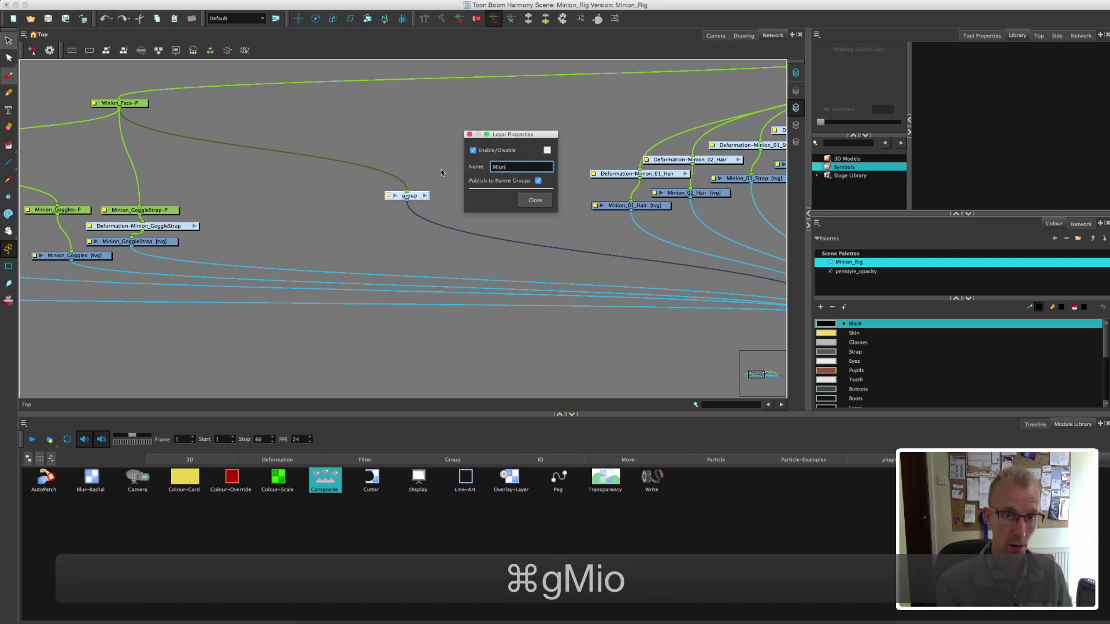
{"action": "type", "text": "nion_M"}
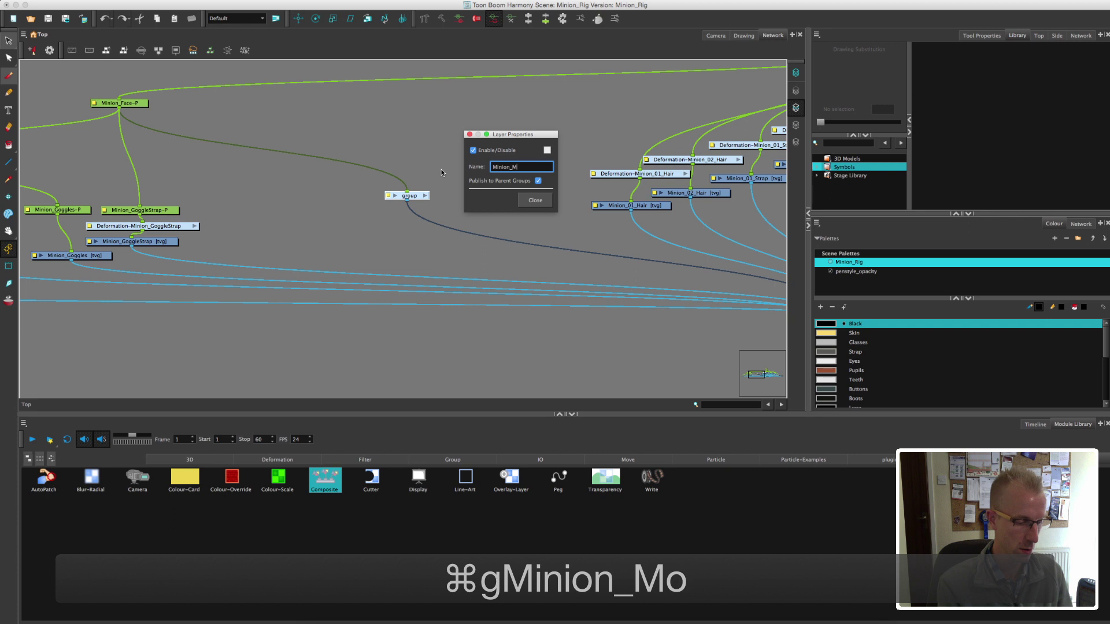
{"action": "type", "text": "outh-G"}
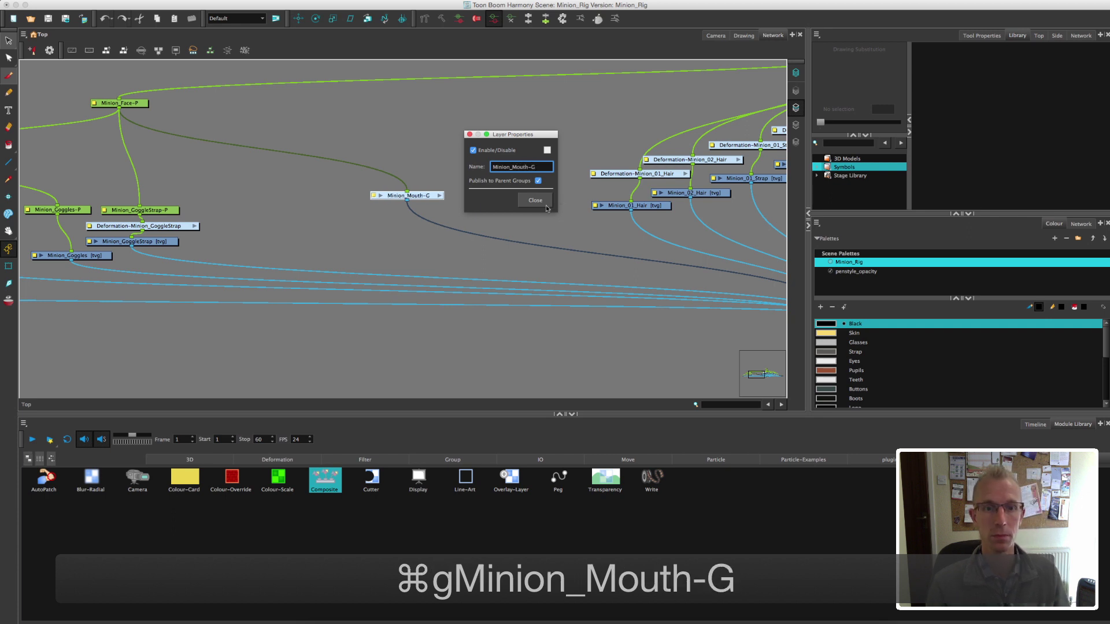
{"action": "left_click", "coordinate": [544, 205]}
Enter the Minion_Mouth-G group and spread the mouth, teeth and tongue nodes into an evenly spaced row under the master peg.
{"action": "left_click", "coordinate": [440, 196]}
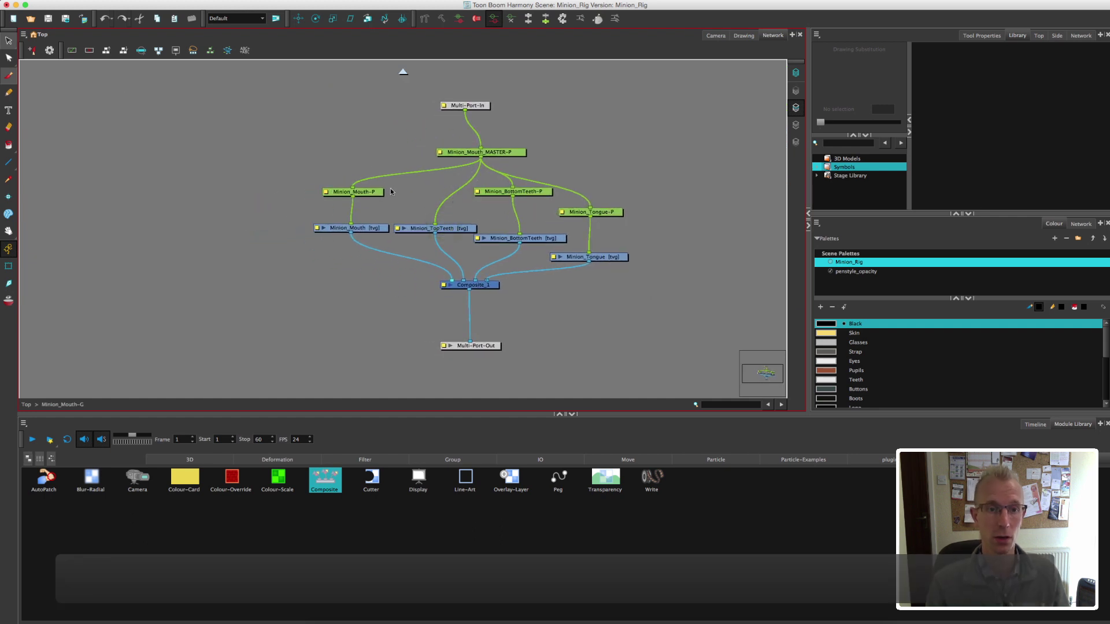
{"action": "left_click_drag", "start_coordinate": [355, 253], "coordinate": [298, 233]}
{"action": "left_click_drag", "start_coordinate": [617, 178], "coordinate": [600, 273]}
{"action": "left_click_drag", "start_coordinate": [608, 256], "coordinate": [692, 236]}
{"action": "mouse_move", "coordinate": [569, 186]}
{"action": "left_mouse_down"}
{"action": "mouse_move", "coordinate": [537, 244]}
{"action": "mouse_move", "coordinate": [573, 237]}
{"action": "left_mouse_up"}
{"action": "left_click_drag", "start_coordinate": [476, 228], "coordinate": [461, 231]}
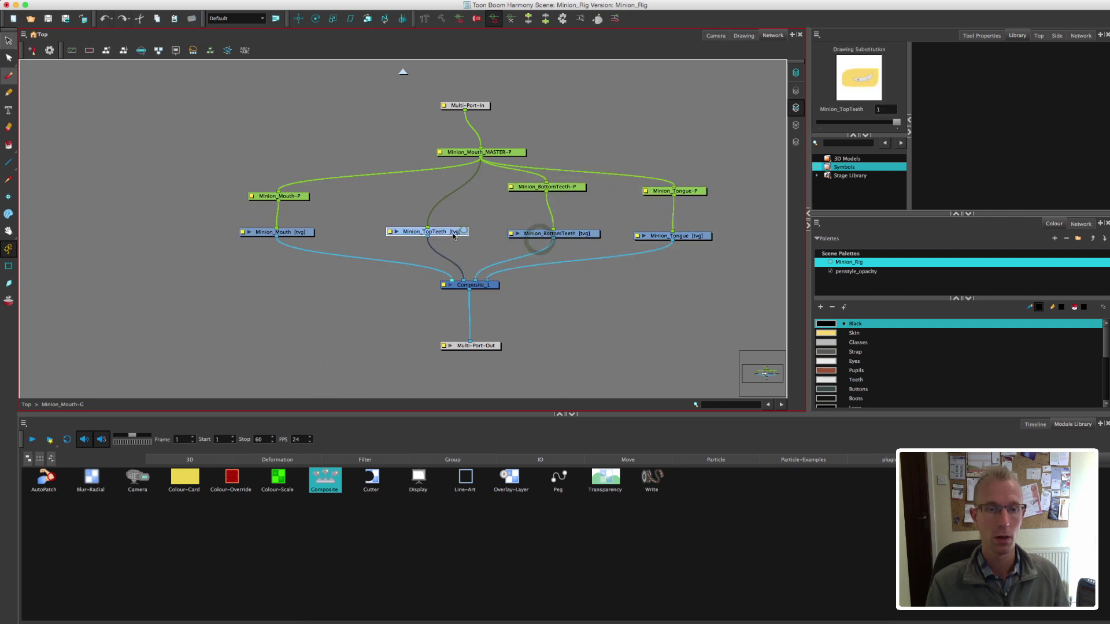
{"action": "left_click_drag", "start_coordinate": [509, 152], "coordinate": [491, 144]}
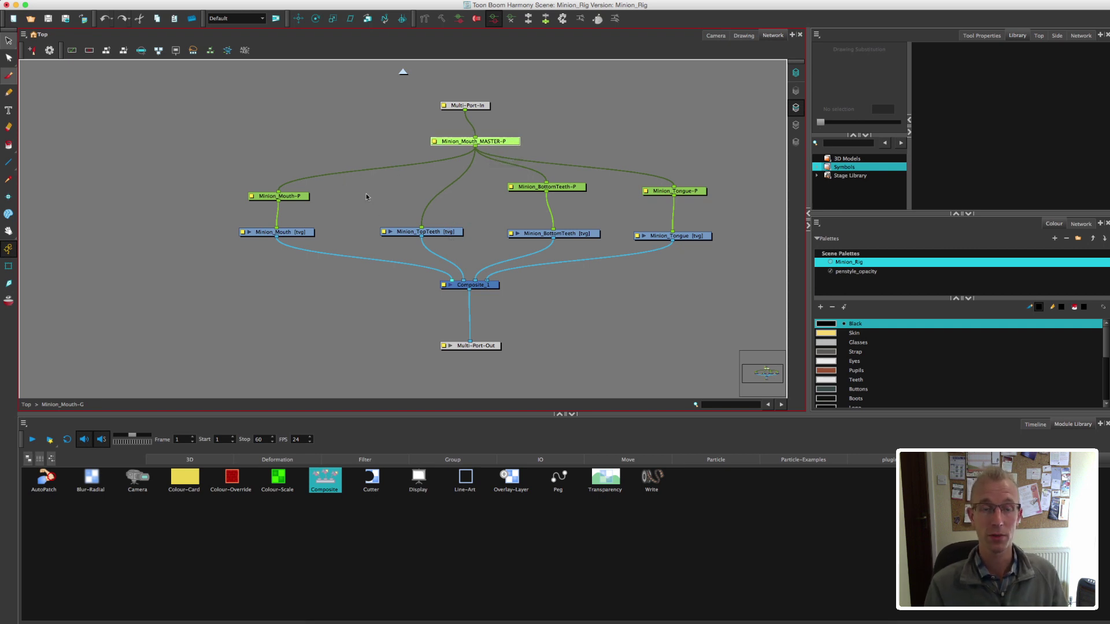
Open the Minion_Mouth drawing and delete the teeth lines inside the mouth from its Line Art, leaving only the outline.
{"action": "mouse_move", "coordinate": [243, 151]}
{"action": "left_mouse_down"}
{"action": "mouse_move", "coordinate": [288, 245]}
{"action": "mouse_move", "coordinate": [314, 234]}
{"action": "left_mouse_up"}
{"action": "left_click", "coordinate": [340, 225]}
{"action": "left_click", "coordinate": [312, 234]}
{"action": "left_click", "coordinate": [744, 37]}
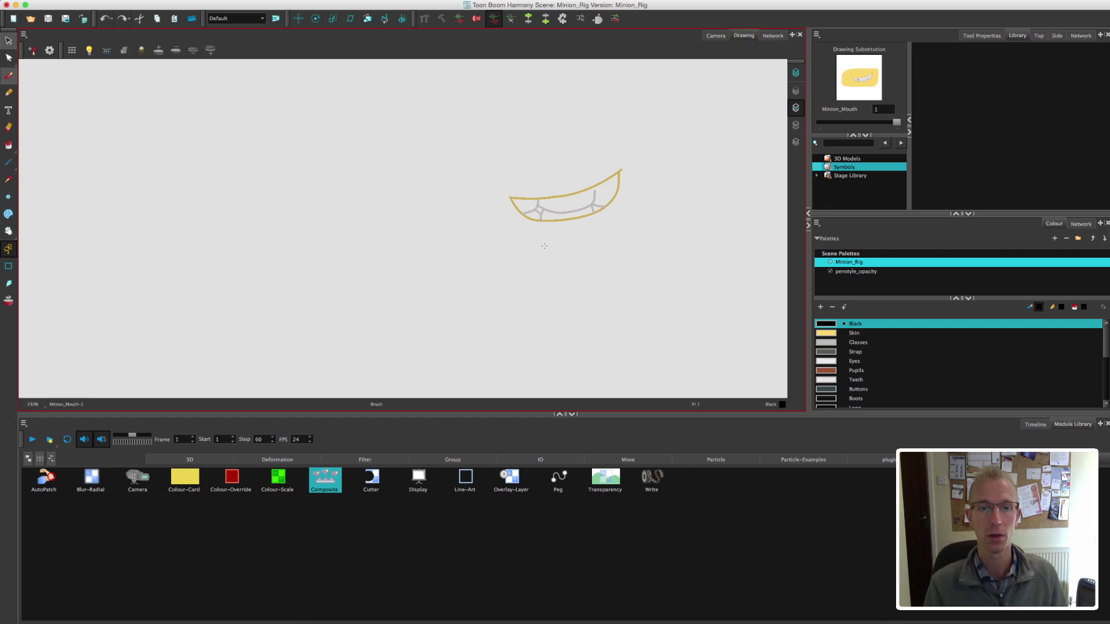
{"action": "left_click", "coordinate": [9, 41]}
{"action": "key", "text": "2"}
{"action": "key", "text": "2"}
{"action": "key", "text": "2"}
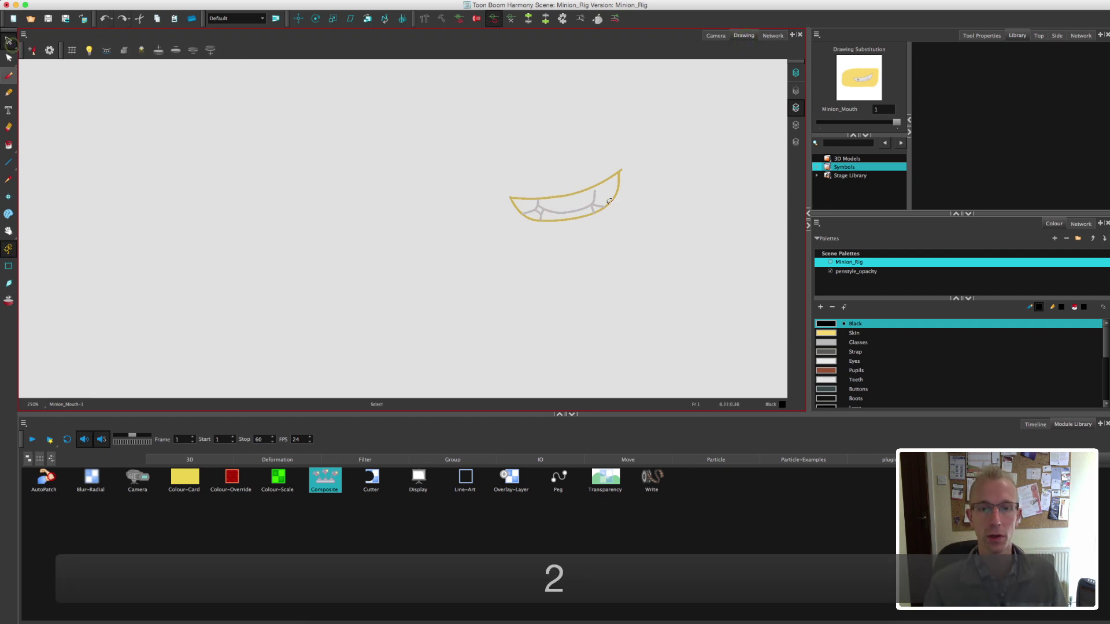
{"action": "left_click", "coordinate": [525, 193]}
{"action": "key", "text": "Delete"}
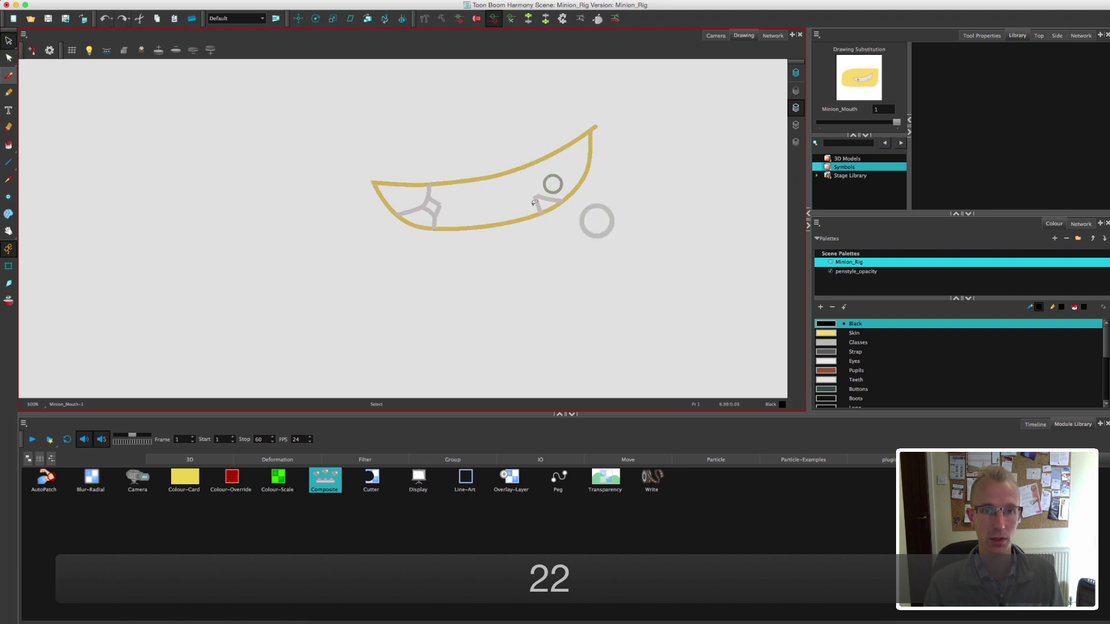
{"action": "left_click", "coordinate": [438, 221]}
{"action": "key", "text": "Delete"}
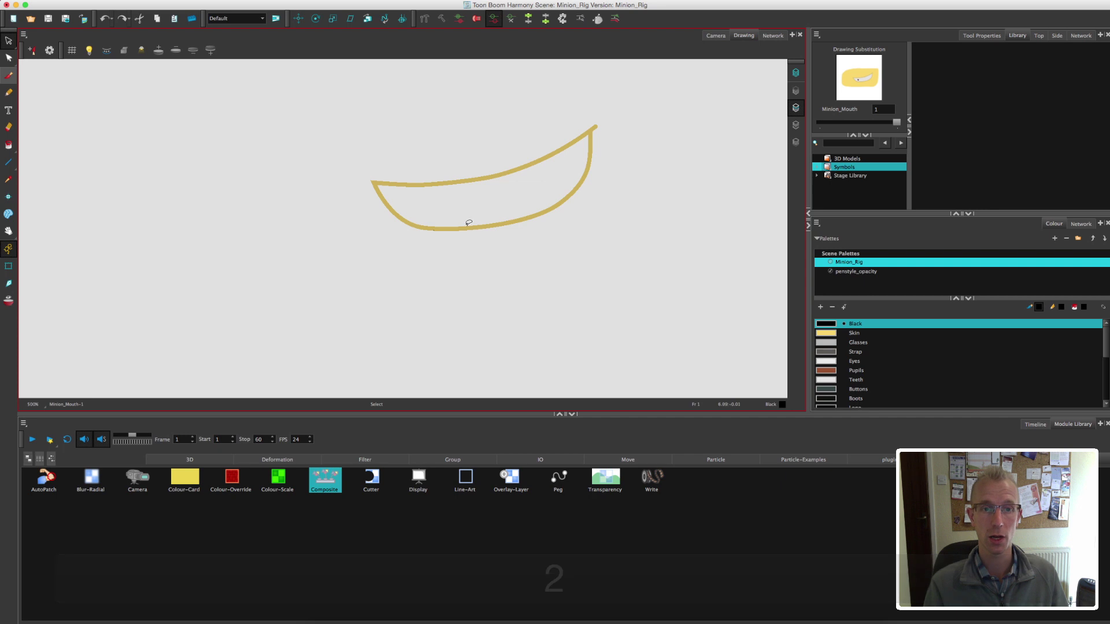
{"action": "left_click", "coordinate": [495, 137]}
{"action": "left_click", "coordinate": [477, 202]}
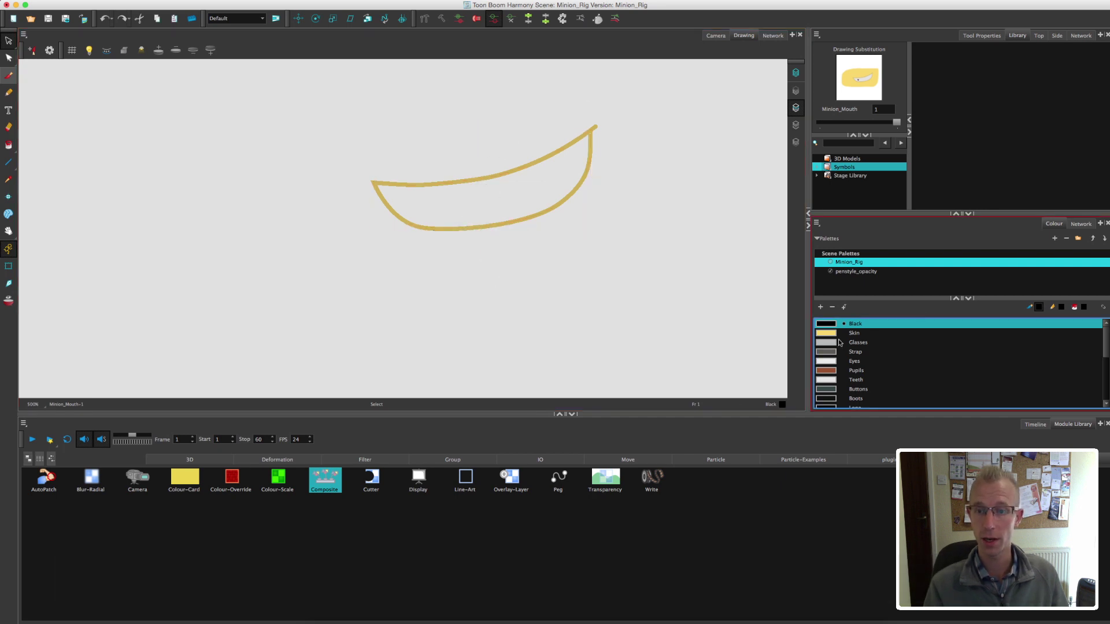
{"action": "mouse_move", "coordinate": [1106, 354]}
{"action": "left_mouse_down"}
{"action": "mouse_move", "coordinate": [1107, 391]}
{"action": "mouse_move", "coordinate": [1107, 366]}
{"action": "left_mouse_up"}
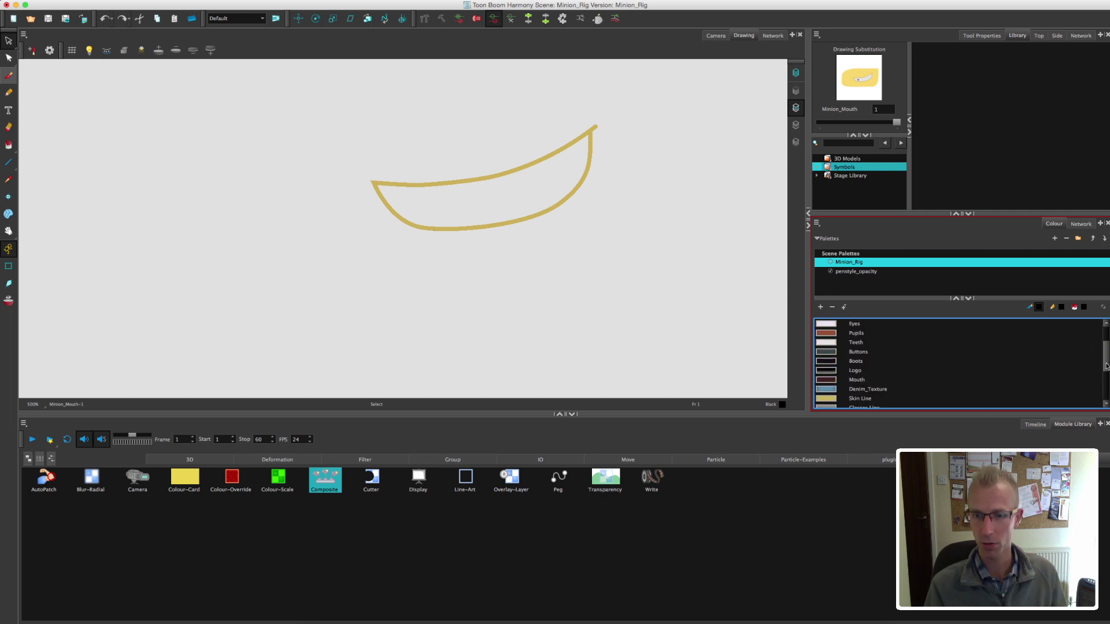
{"action": "left_click", "coordinate": [826, 381]}
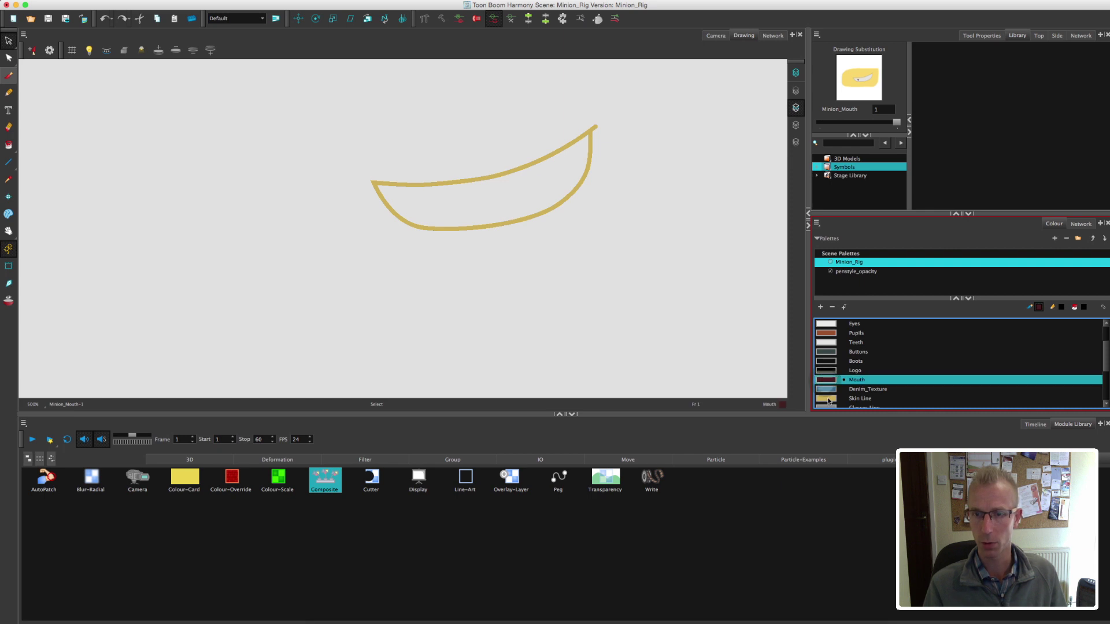
{"action": "left_click", "coordinate": [11, 148]}
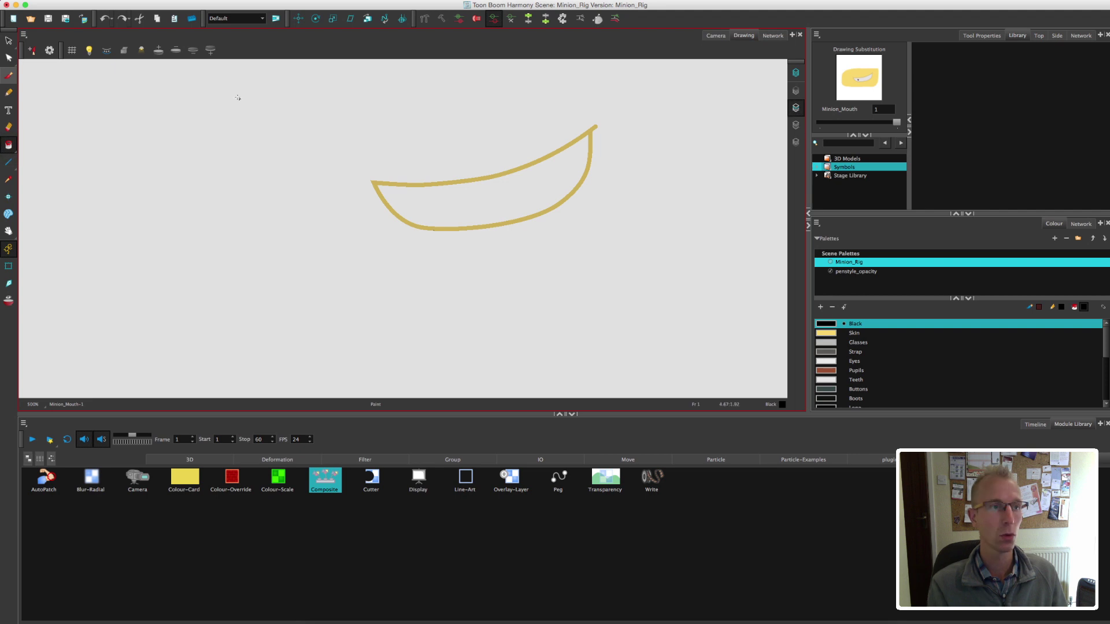
{"action": "left_click", "coordinate": [8, 42]}
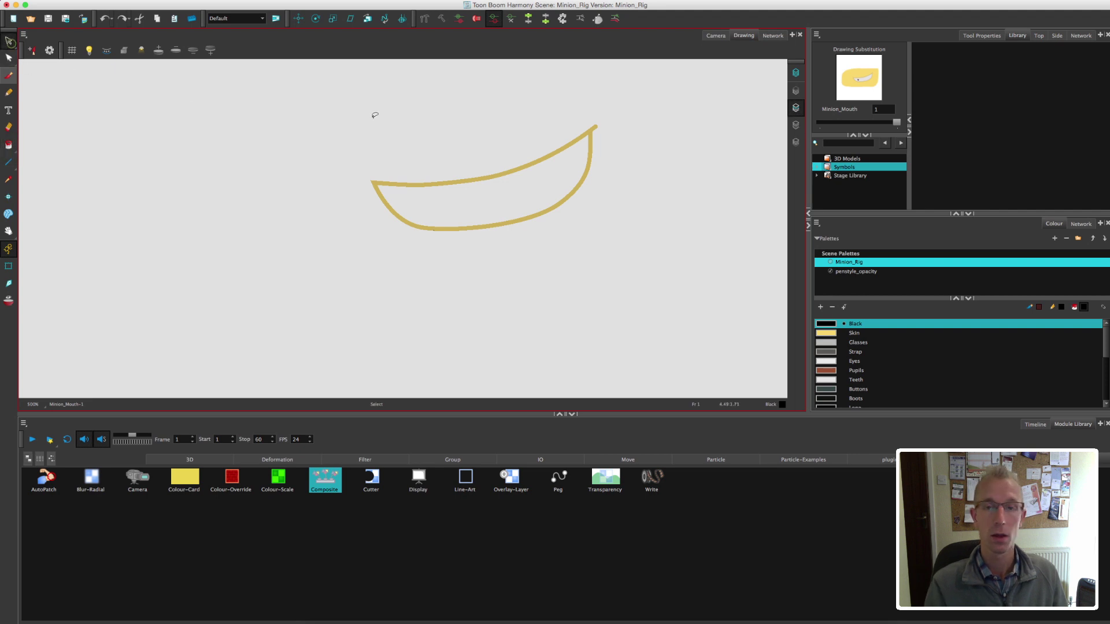
Delete all the artwork on the Colour Art layer of the Minion_Mouth drawing.
{"action": "left_click", "coordinate": [981, 35]}
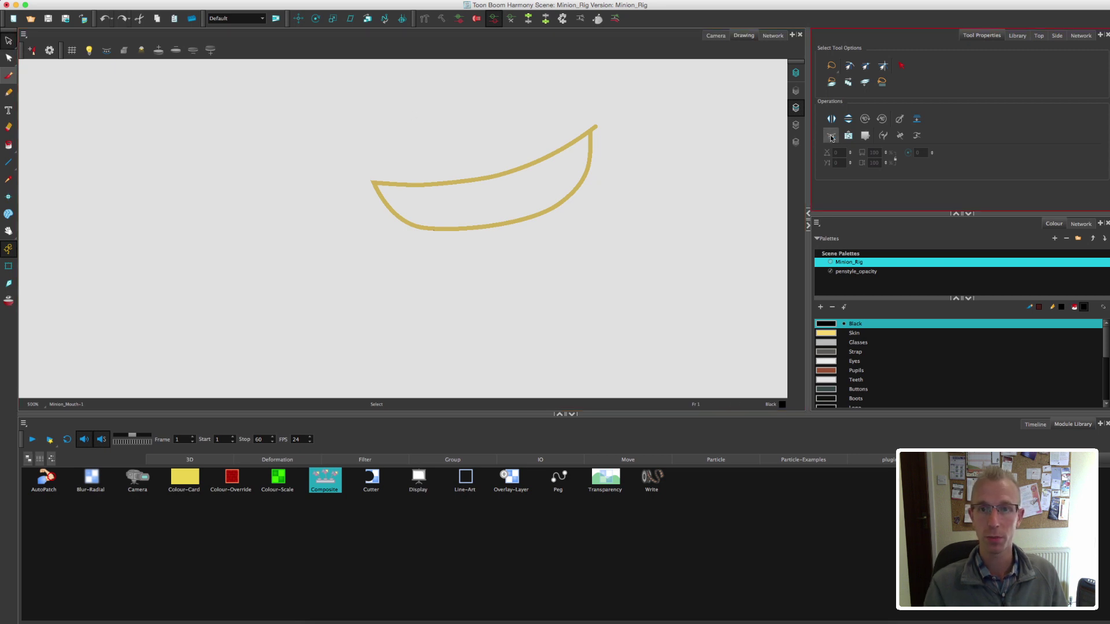
{"action": "left_click", "coordinate": [795, 126]}
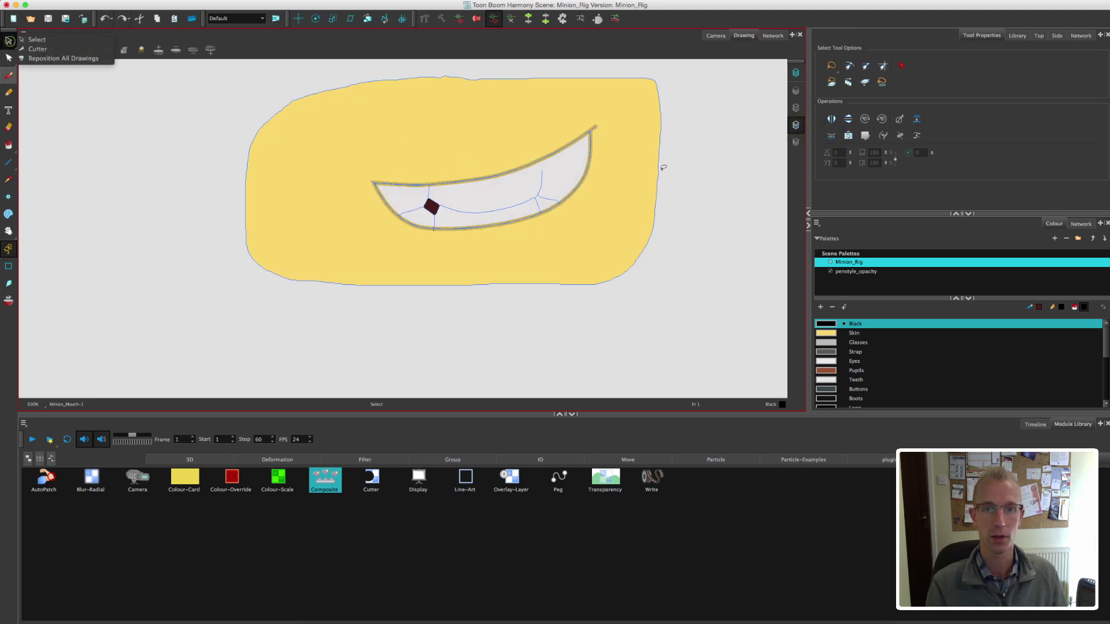
{"action": "mouse_move", "coordinate": [686, 125]}
{"action": "left_mouse_down"}
{"action": "mouse_move", "coordinate": [297, 248]}
{"action": "mouse_move", "coordinate": [627, 228]}
{"action": "left_mouse_up"}
{"action": "key", "text": "Delete"}
Create Colour Art from the mouth's Line Art outline and switch to the Colour Art layer.
{"action": "key", "text": "l"}
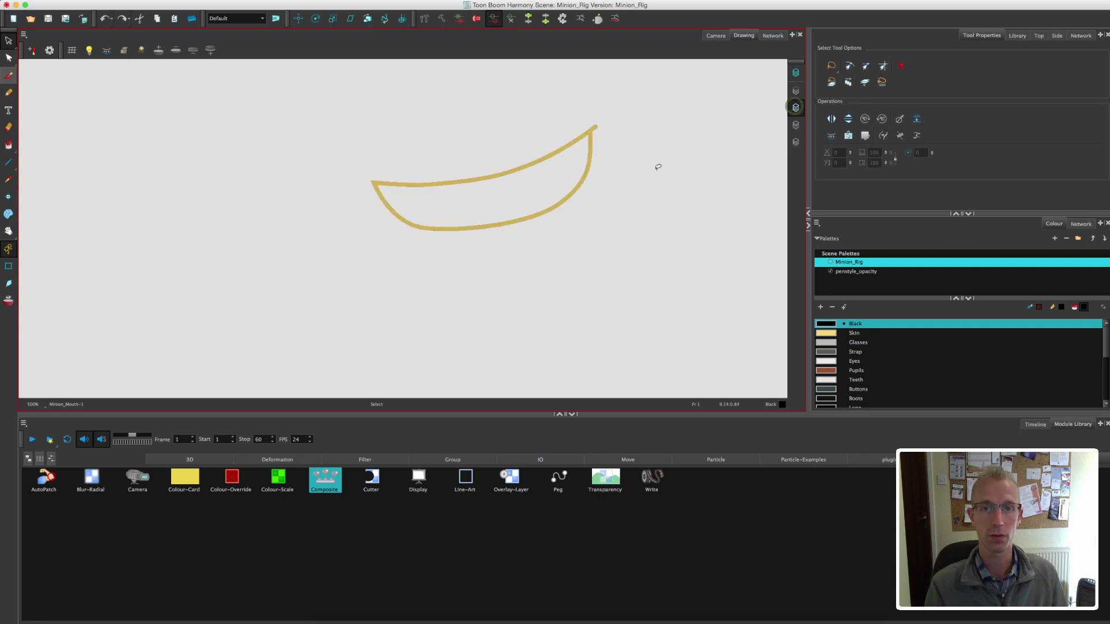
{"action": "left_click", "coordinate": [831, 135]}
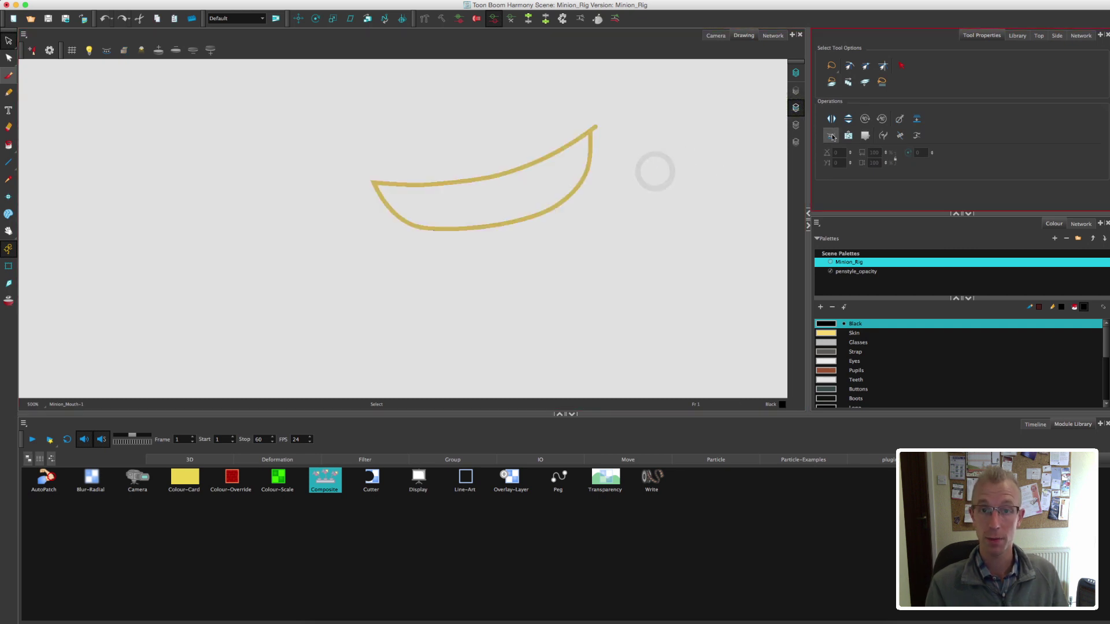
{"action": "left_click", "coordinate": [797, 126]}
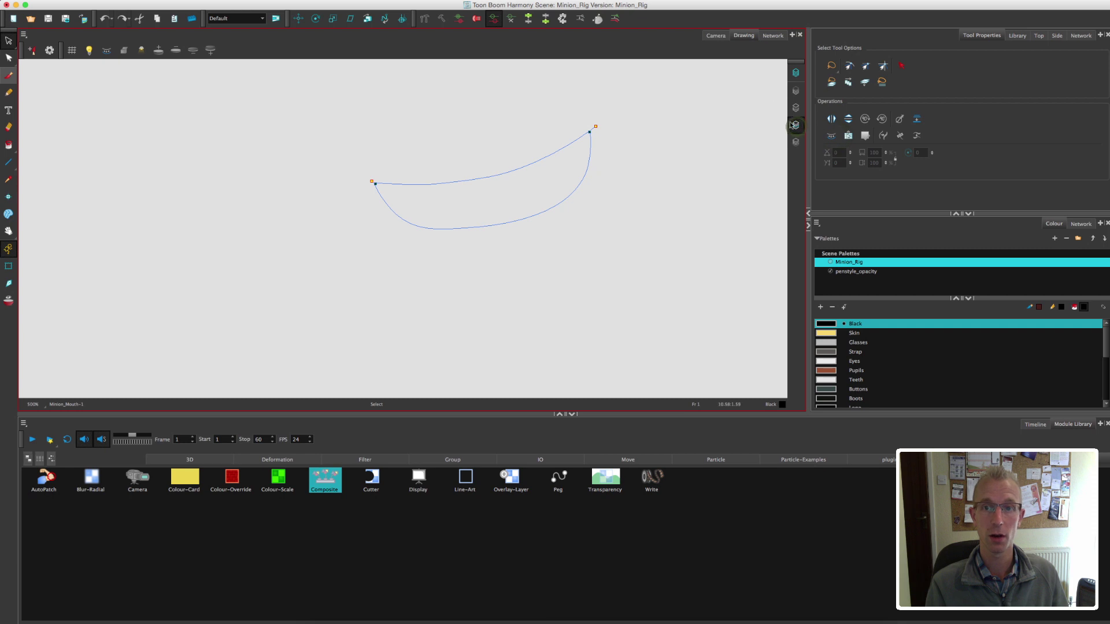
Fill the mouth shape on the Colour Art layer with the Mouth colour and check it in the Camera view.
{"action": "left_click", "coordinate": [10, 145]}
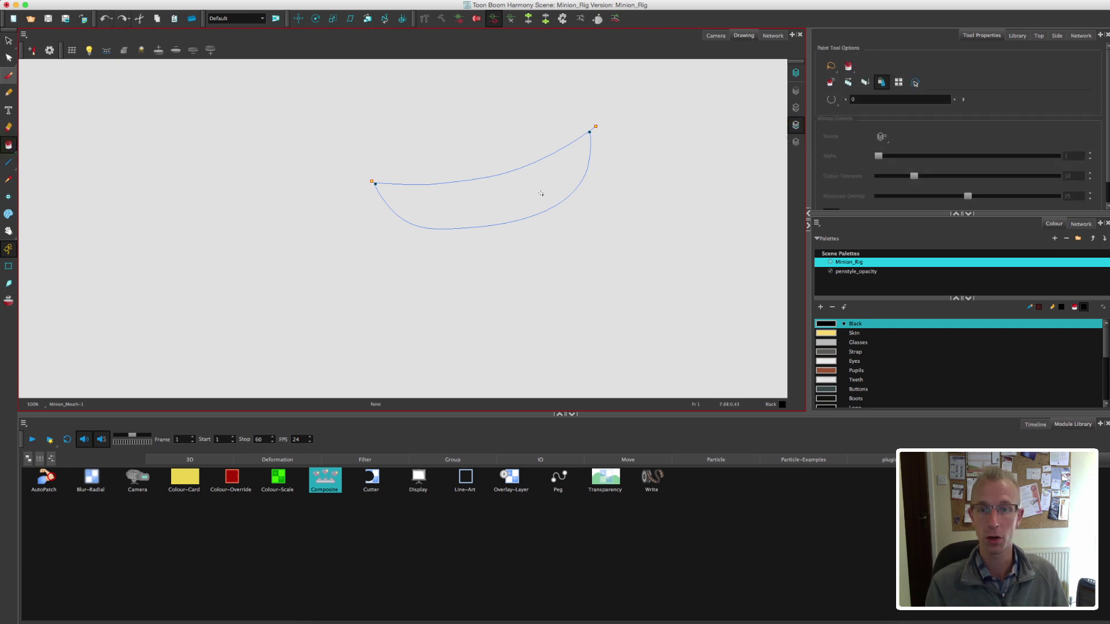
{"action": "scroll", "coordinate": [1107, 340], "scroll_direction": "down", "scroll_amount": 2}
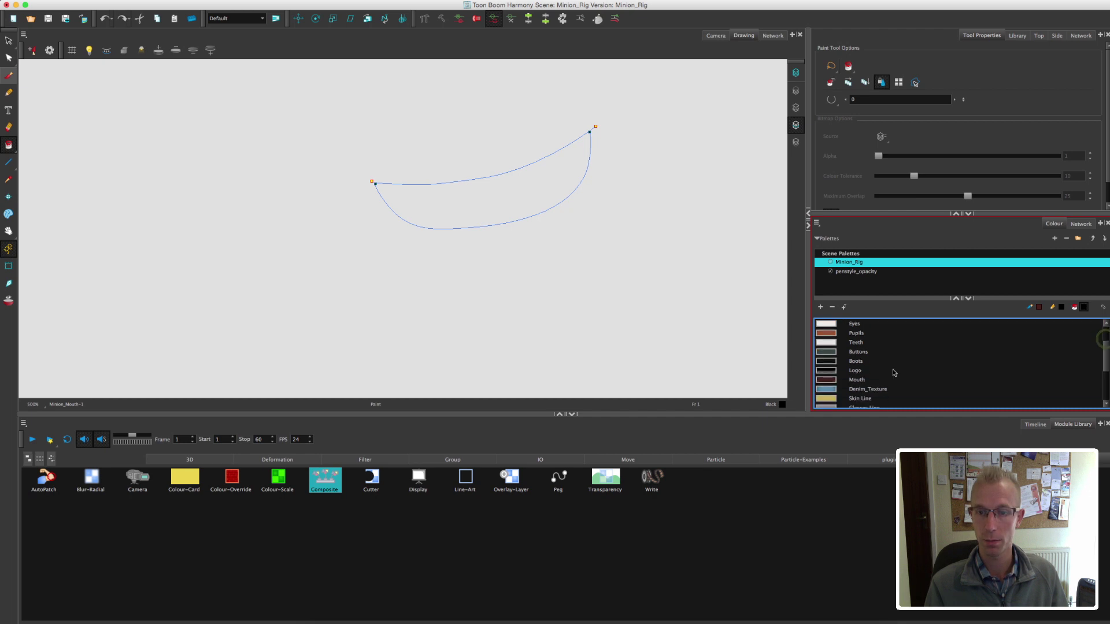
{"action": "left_click", "coordinate": [867, 380]}
{"action": "left_click", "coordinate": [495, 204]}
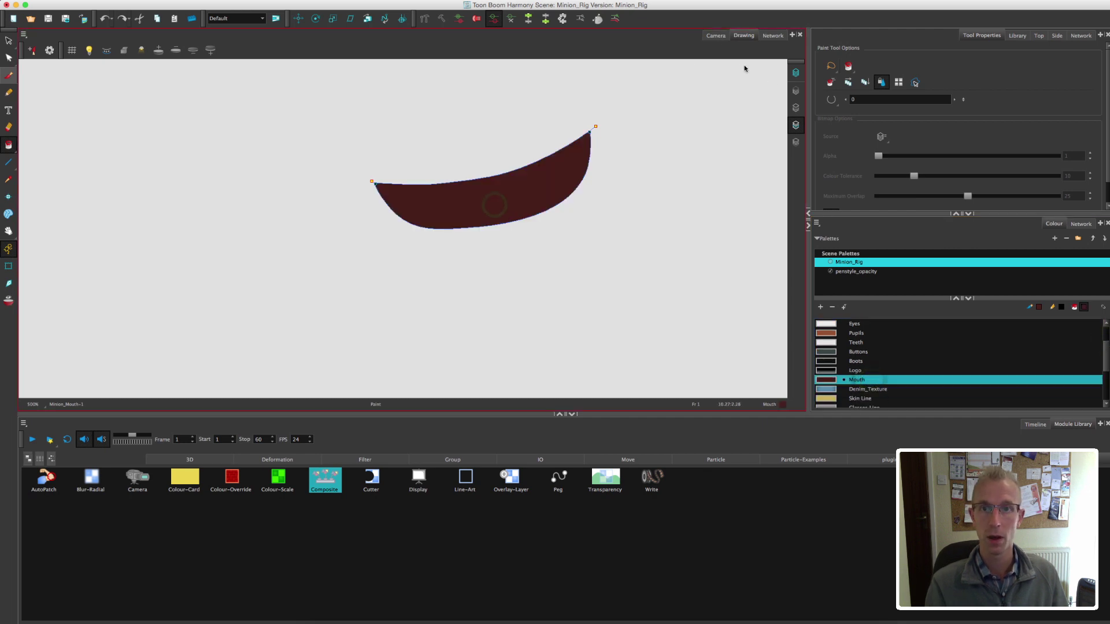
{"action": "left_click", "coordinate": [716, 36]}
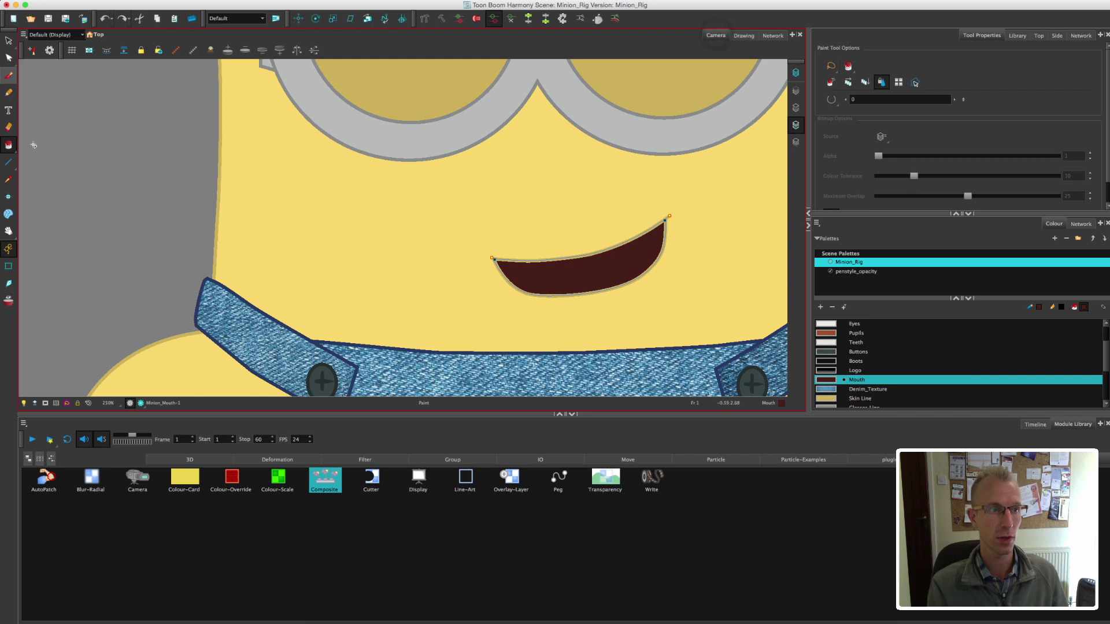
{"action": "left_click", "coordinate": [10, 42]}
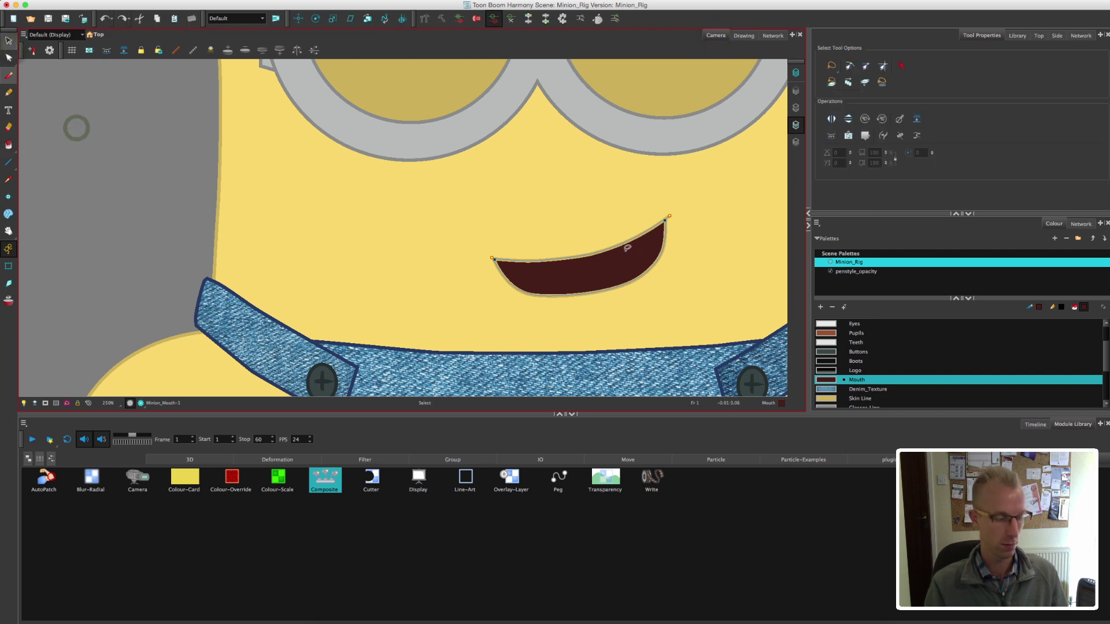
{"action": "key", "text": "k"}
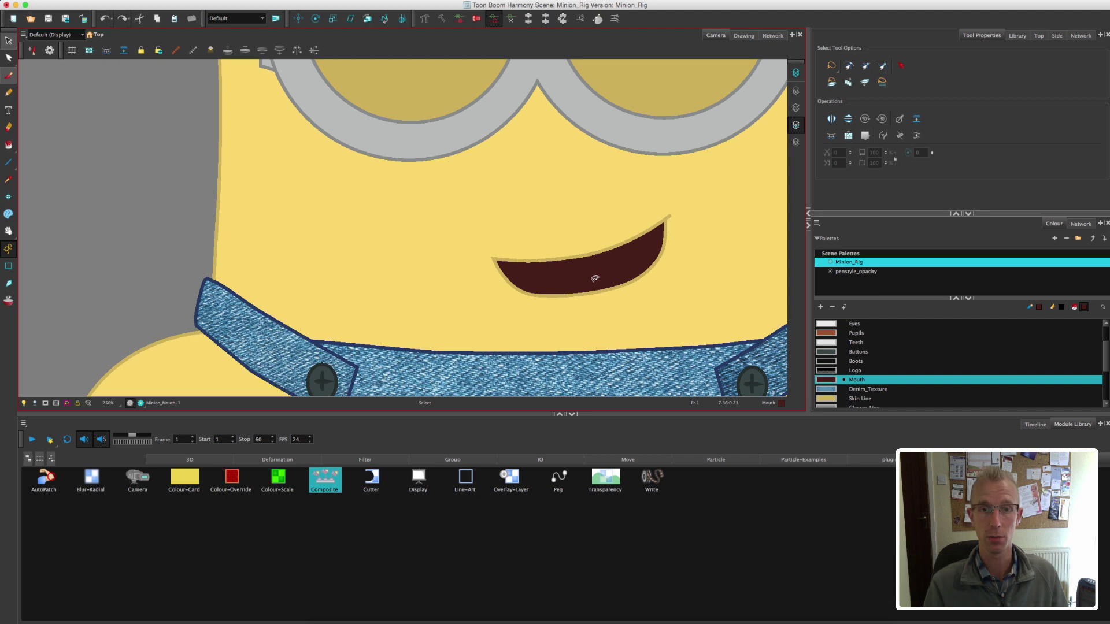
Open the Minion_TopTeeth drawing and delete the mouth outline from its Line Art, keeping only the teeth lines.
{"action": "left_click", "coordinate": [773, 35]}
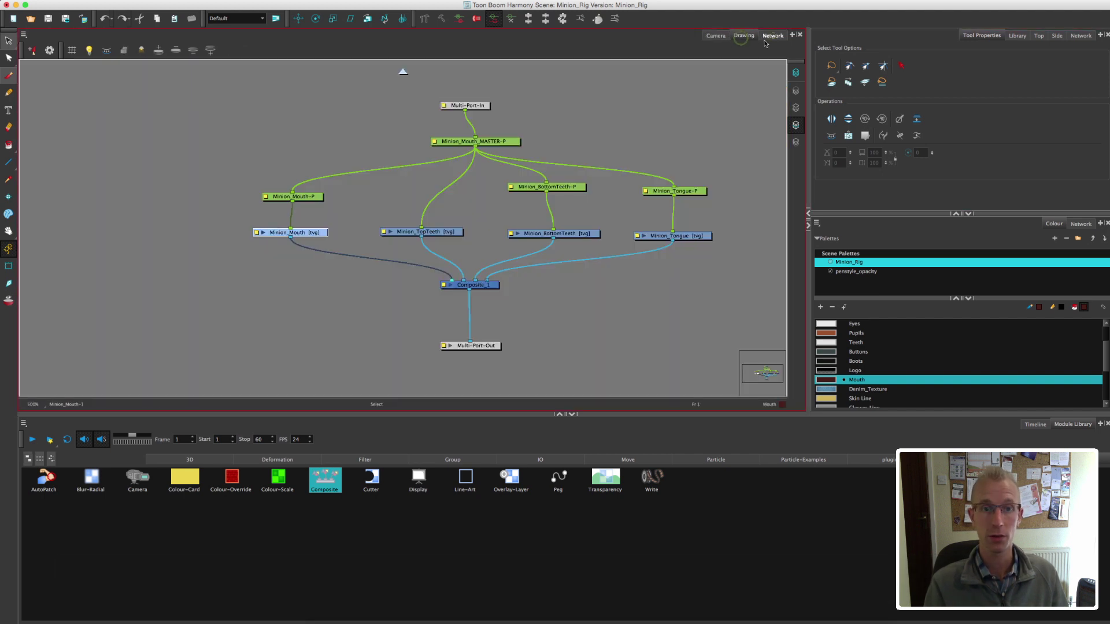
{"action": "left_click", "coordinate": [443, 232]}
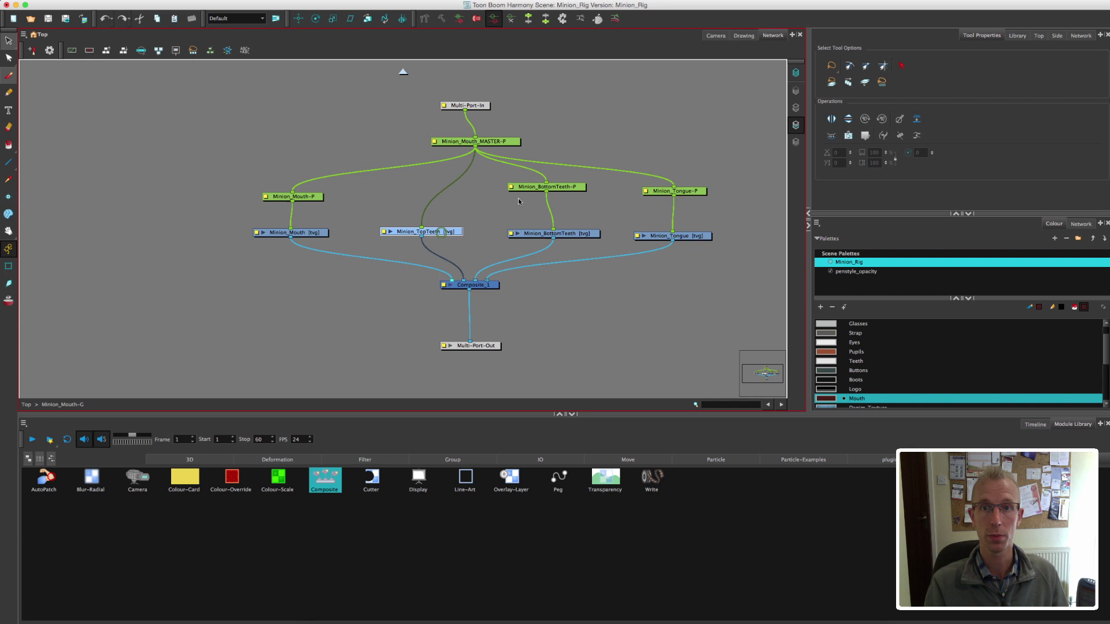
{"action": "left_click", "coordinate": [745, 38]}
{"action": "left_click", "coordinate": [13, 45]}
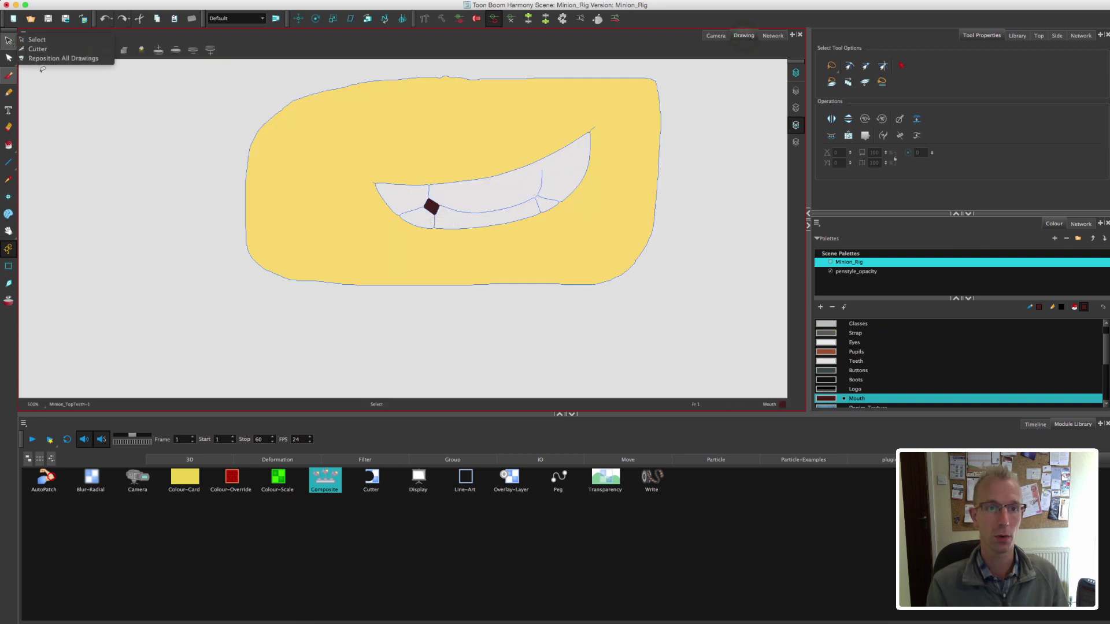
{"action": "left_click", "coordinate": [795, 123]}
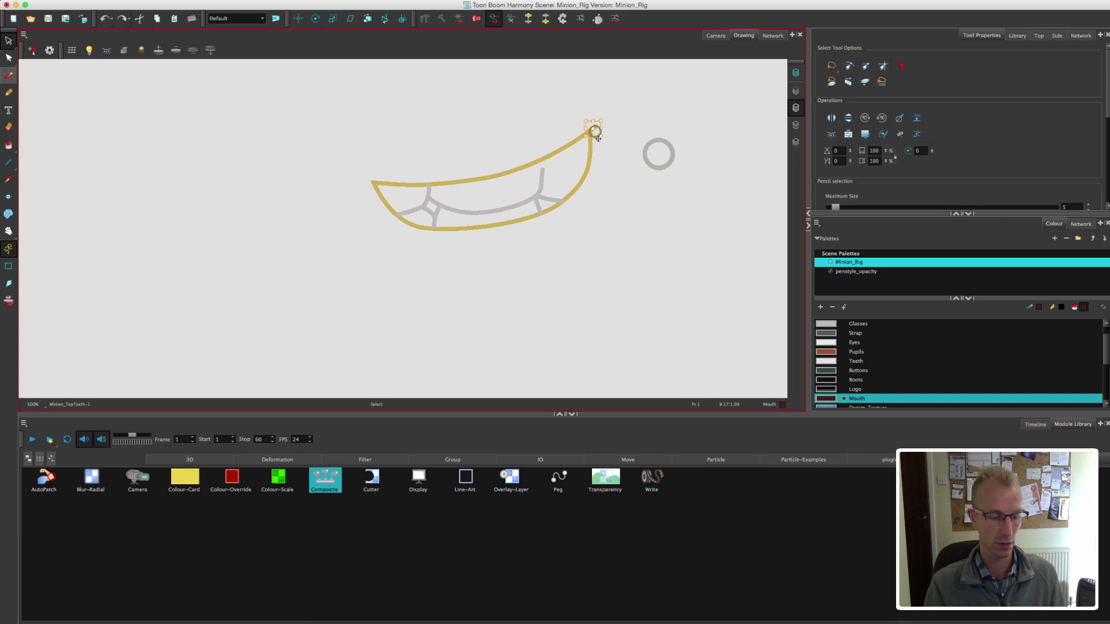
{"action": "left_click", "coordinate": [595, 128]}
{"action": "key", "text": "Delete"}
{"action": "left_click", "coordinate": [545, 206]}
{"action": "key", "text": "Delete"}
{"action": "left_click", "coordinate": [433, 230]}
{"action": "key", "text": "Delete"}
{"action": "left_click", "coordinate": [474, 226]}
Delete all artwork on the Colour Art layer of the Minion_TopTeeth drawing and return to Line Art.
{"action": "left_click", "coordinate": [795, 125]}
{"action": "mouse_move", "coordinate": [709, 147]}
{"action": "left_mouse_down"}
{"action": "mouse_move", "coordinate": [340, 119]}
{"action": "mouse_move", "coordinate": [652, 211]}
{"action": "left_mouse_up"}
{"action": "key", "text": "Delete"}
{"action": "left_click", "coordinate": [795, 108]}
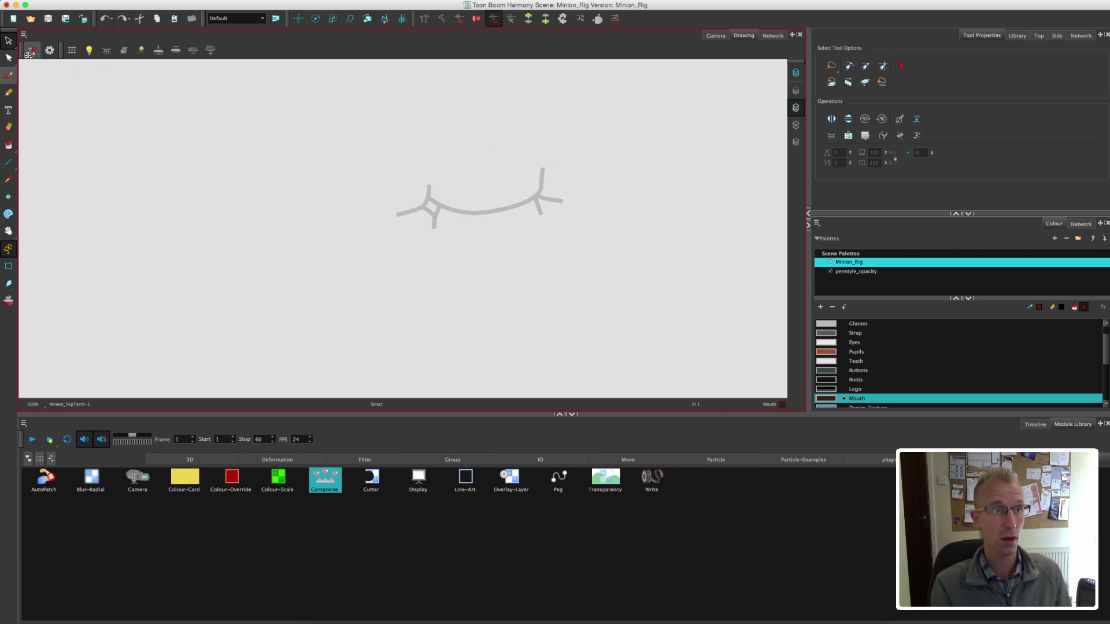
Turn on the light table for the Minion_TopTeeth drawing, switch to Underlay Art and show all art layers together.
{"action": "left_click", "coordinate": [8, 77]}
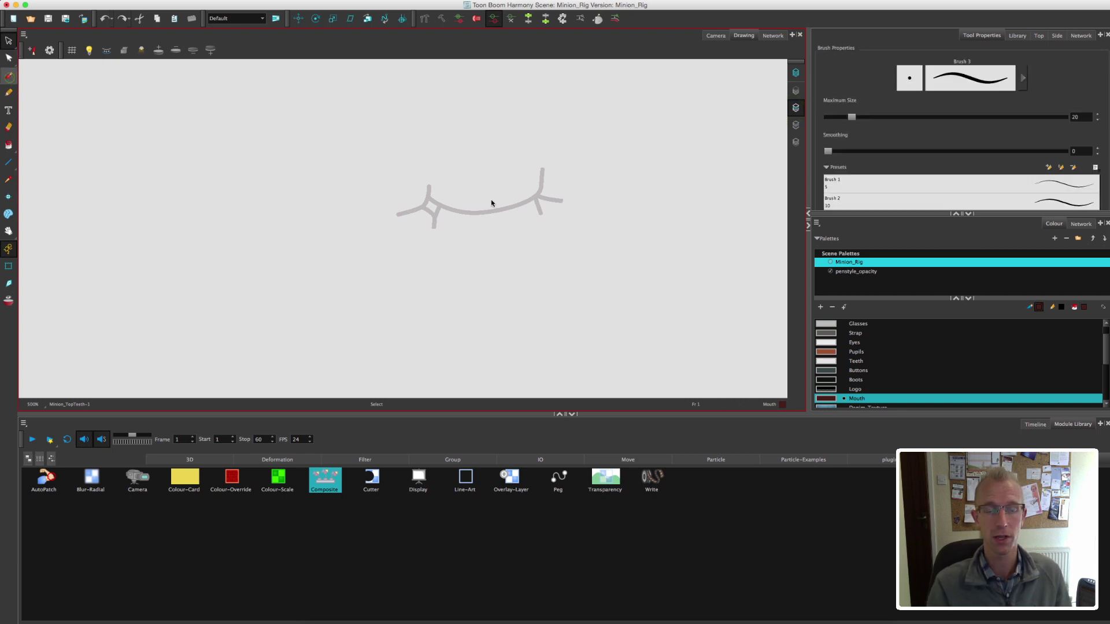
{"action": "left_click", "coordinate": [715, 36]}
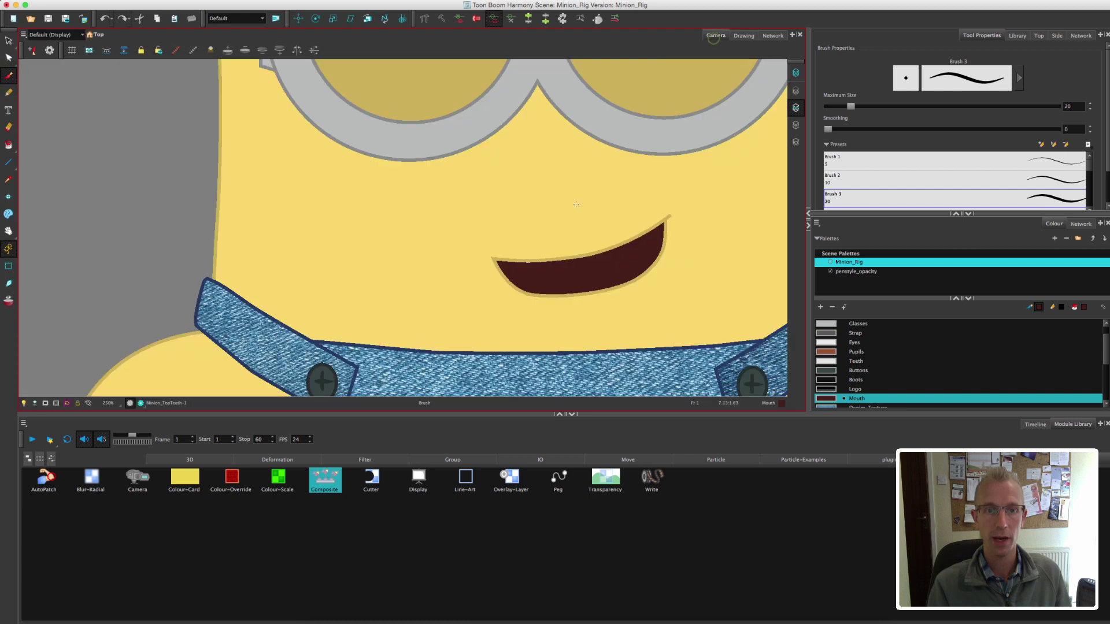
{"action": "left_click", "coordinate": [743, 35]}
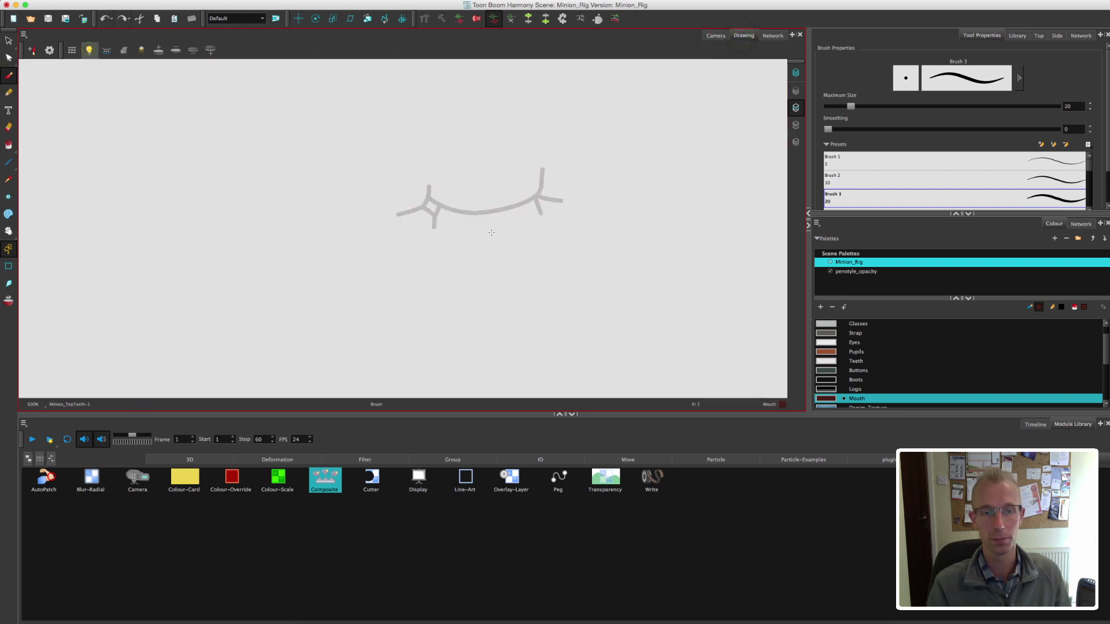
{"action": "key", "text": "1"}
{"action": "key", "text": "1"}
{"action": "key", "text": "1"}
{"action": "key", "text": "1"}
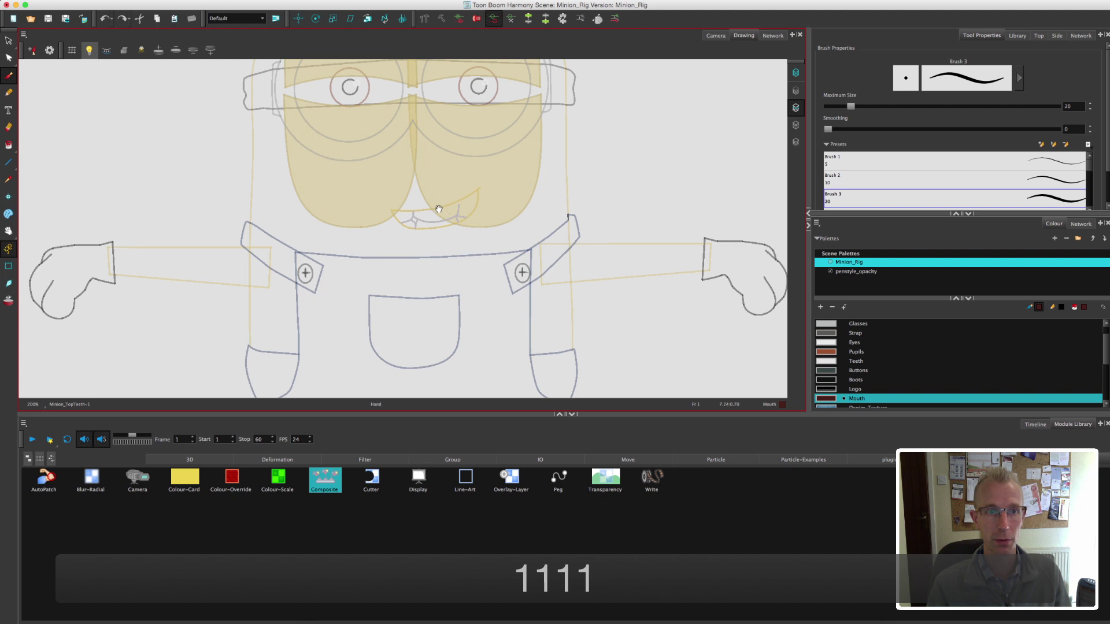
{"action": "key", "text": "2"}
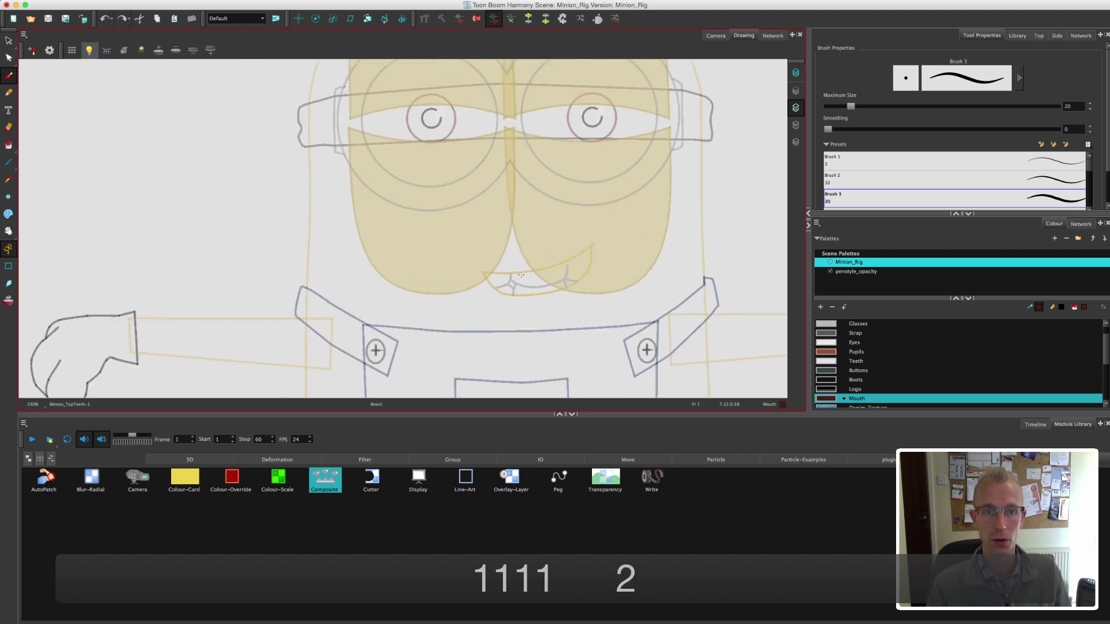
{"action": "key", "text": "2"}
{"action": "key", "text": "2"}
{"action": "key", "text": "2"}
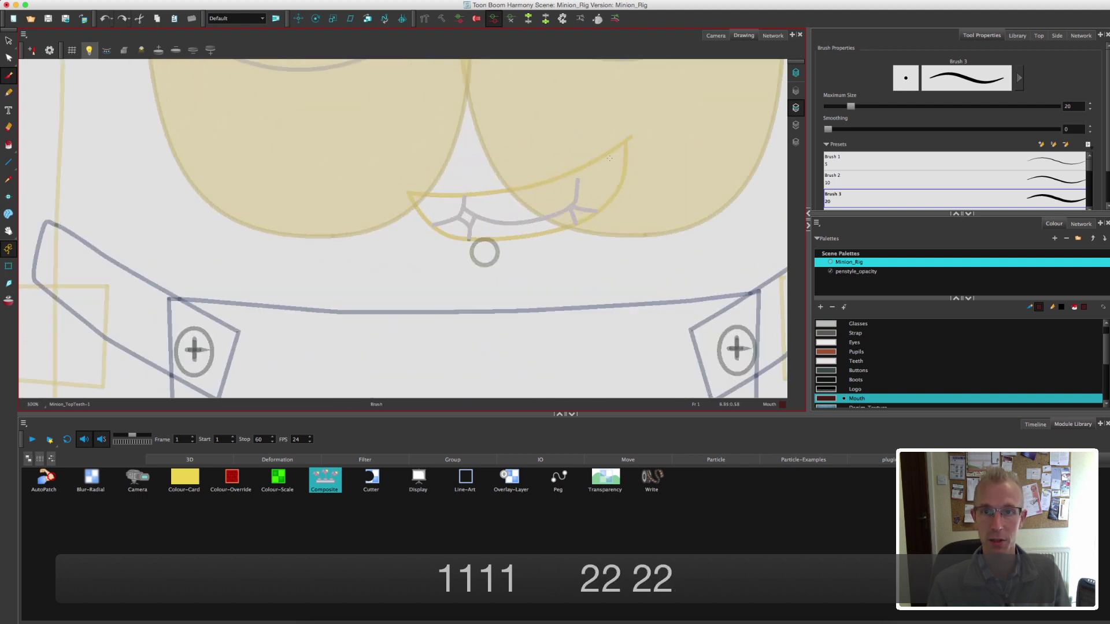
{"action": "left_click", "coordinate": [796, 142]}
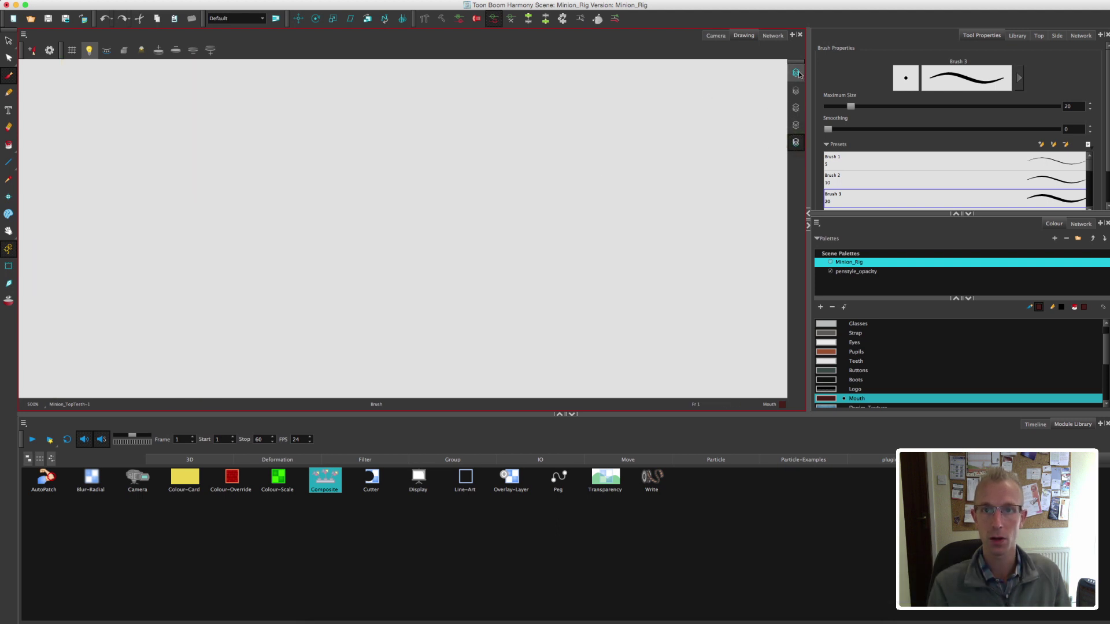
{"action": "left_click", "coordinate": [797, 73]}
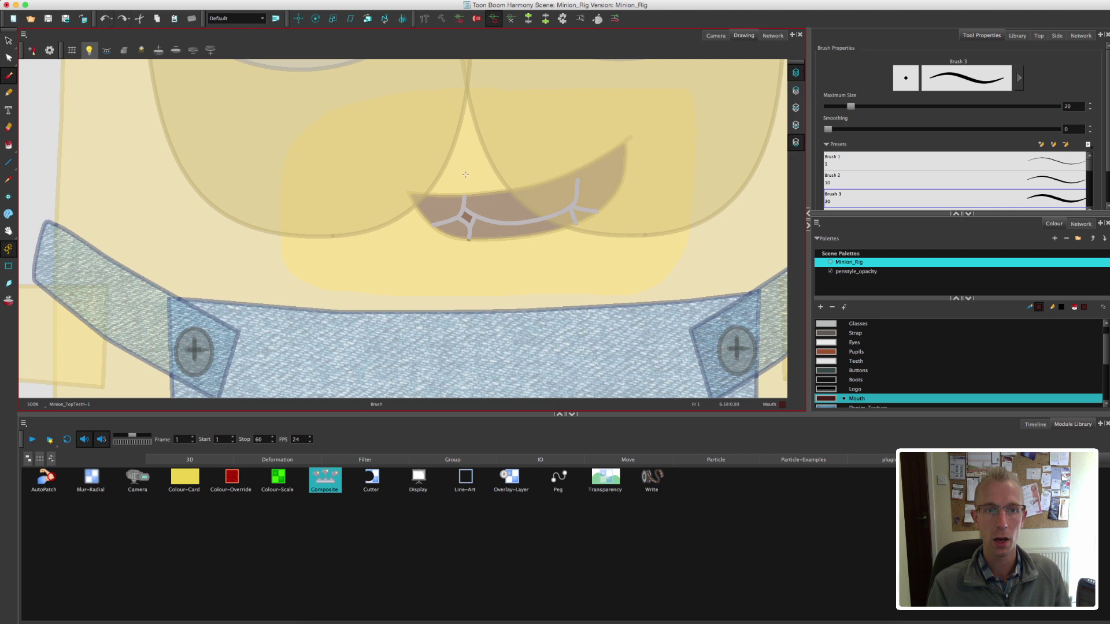
Brush a U-shaped front tooth in the Strap colour along the central teeth line, extending above the mouth, and undo the extra stroke.
{"action": "scroll", "coordinate": [983, 342], "scroll_direction": "up", "scroll_amount": 2}
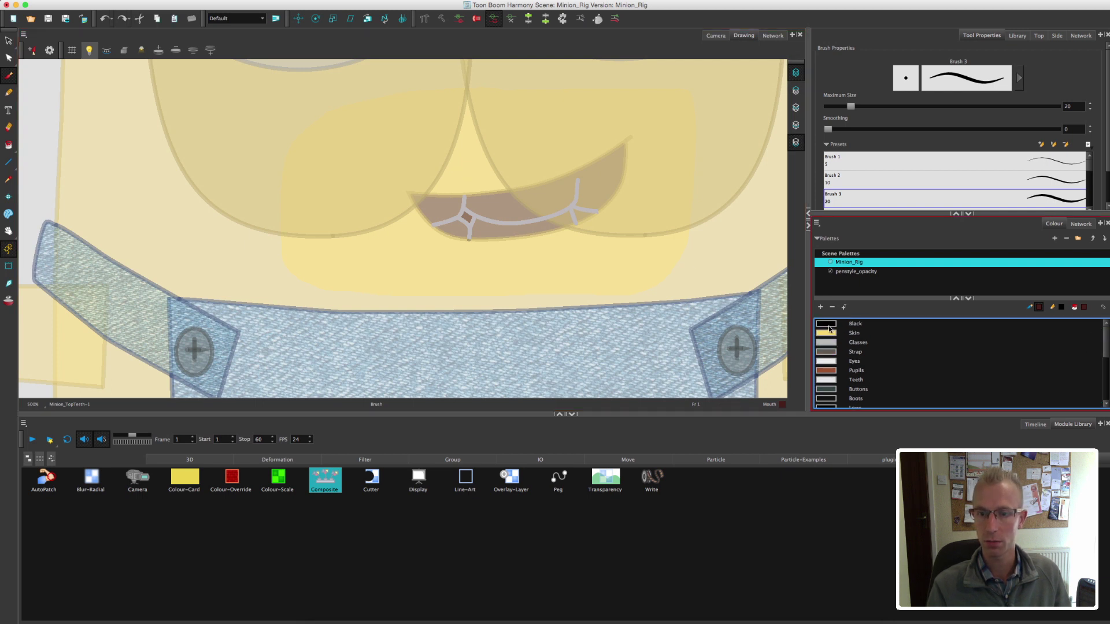
{"action": "left_click", "coordinate": [828, 351]}
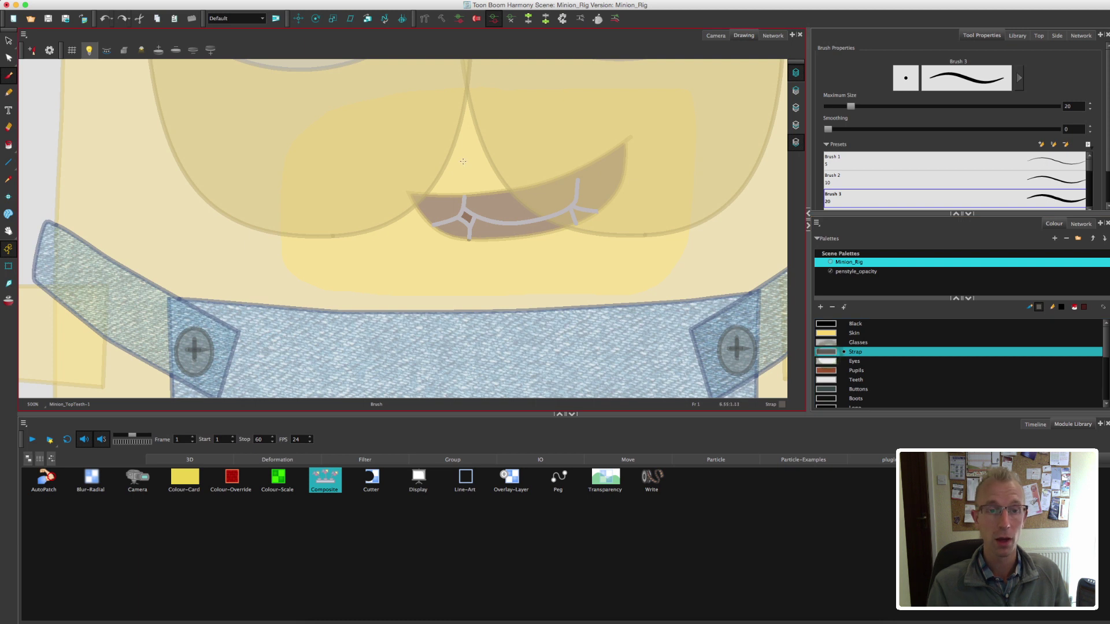
{"action": "mouse_move", "coordinate": [469, 211]}
{"action": "left_mouse_down"}
{"action": "mouse_move", "coordinate": [548, 220]}
{"action": "mouse_move", "coordinate": [578, 181]}
{"action": "mouse_move", "coordinate": [575, 197]}
{"action": "mouse_move", "coordinate": [574, 155]}
{"action": "left_mouse_up"}
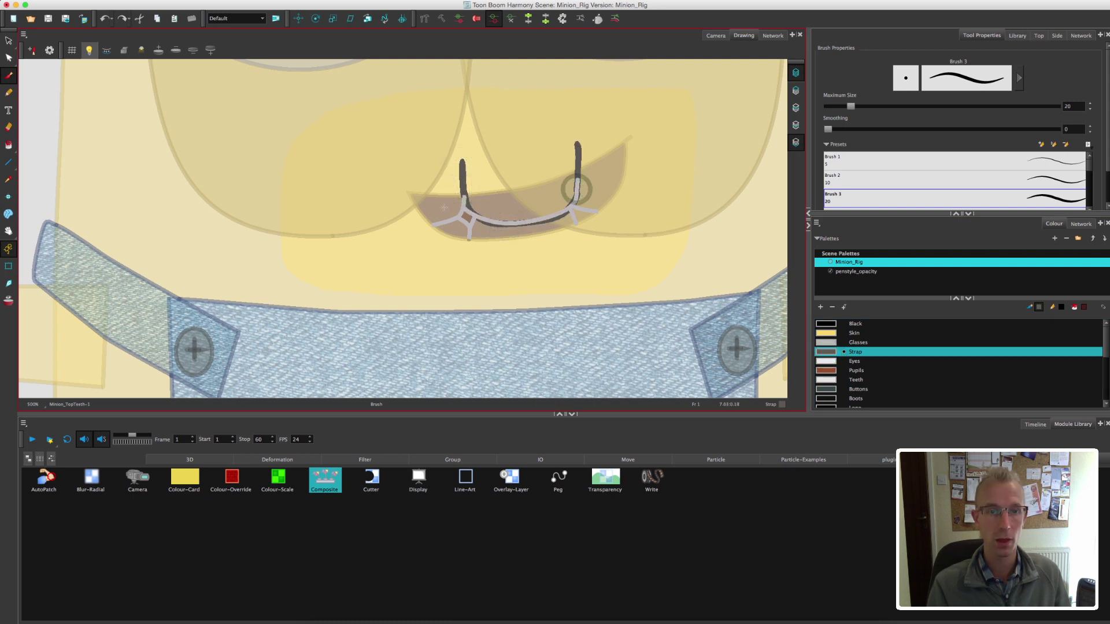
{"action": "key", "text": "super+z"}
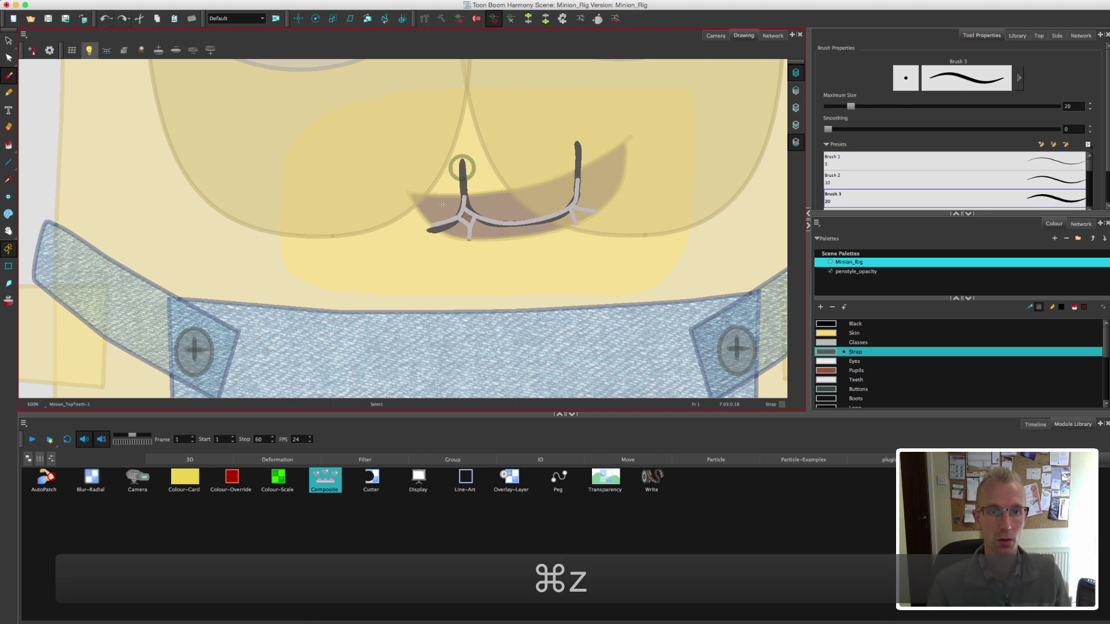
Duplicate the brushed front tooth outline and flip the copy horizontally.
{"action": "left_click", "coordinate": [8, 41]}
{"action": "left_click_drag", "start_coordinate": [439, 173], "coordinate": [484, 168]}
{"action": "left_click", "coordinate": [580, 157]}
{"action": "left_click", "coordinate": [551, 221]}
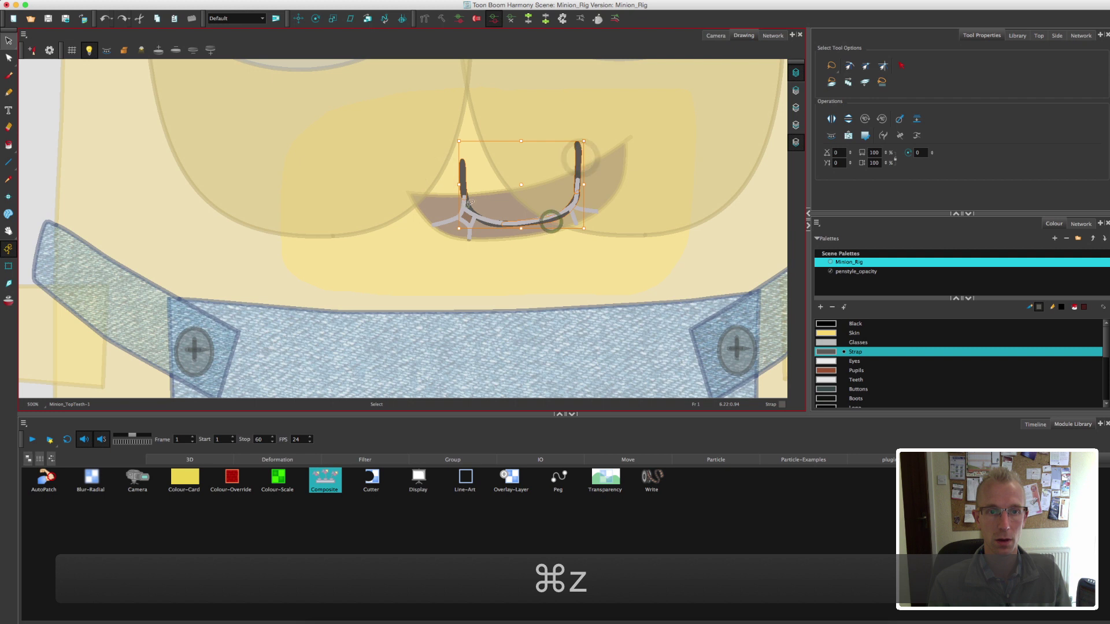
{"action": "key", "text": "super+c"}
{"action": "key", "text": "super+v"}
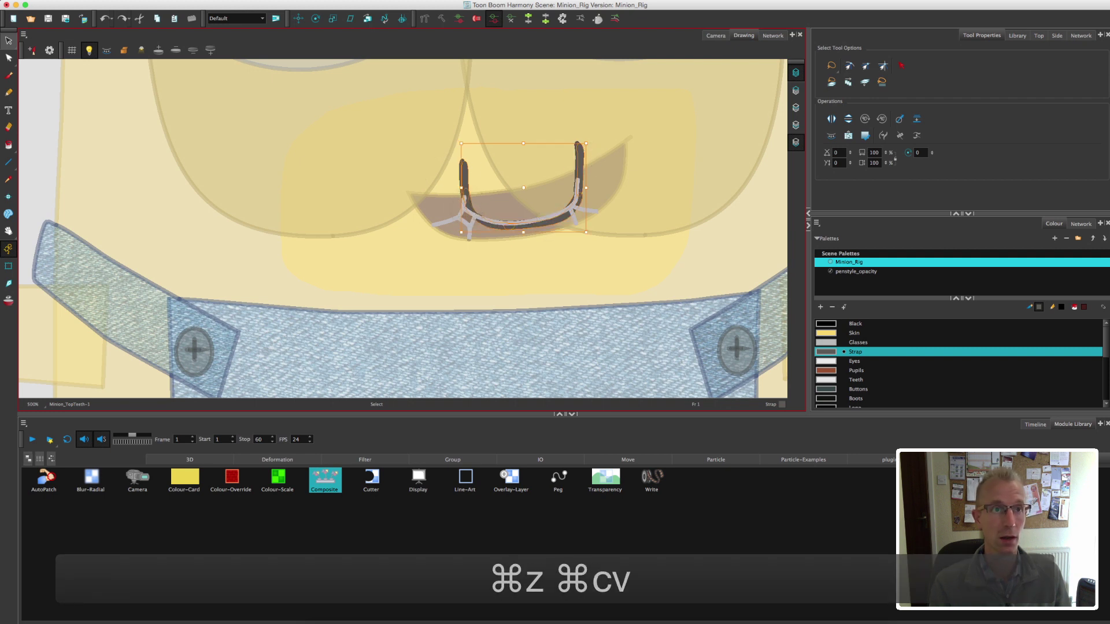
{"action": "left_click", "coordinate": [211, 3]}
{"action": "mouse_move", "coordinate": [324, 61]}
{"action": "left_click", "coordinate": [365, 61]}
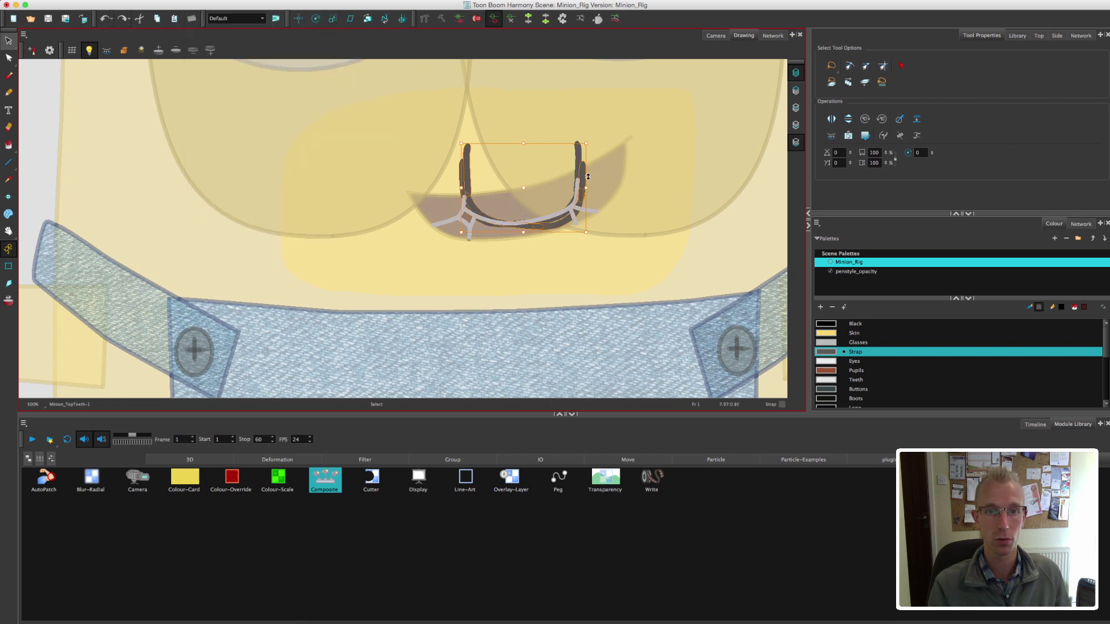
{"action": "key", "text": "super+z"}
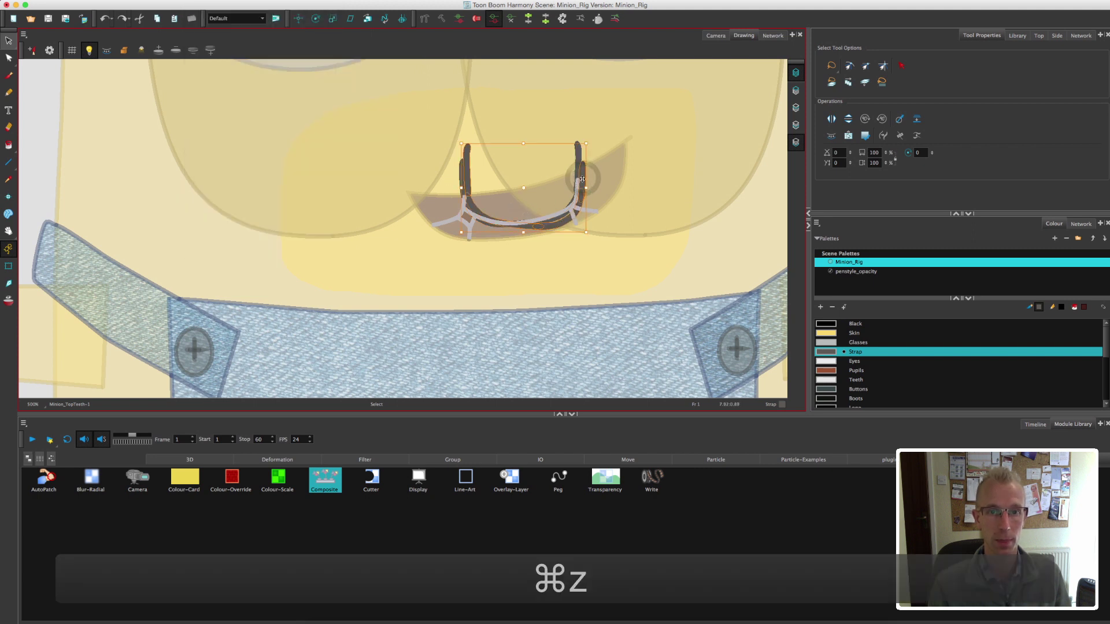
{"action": "key", "text": "super+z"}
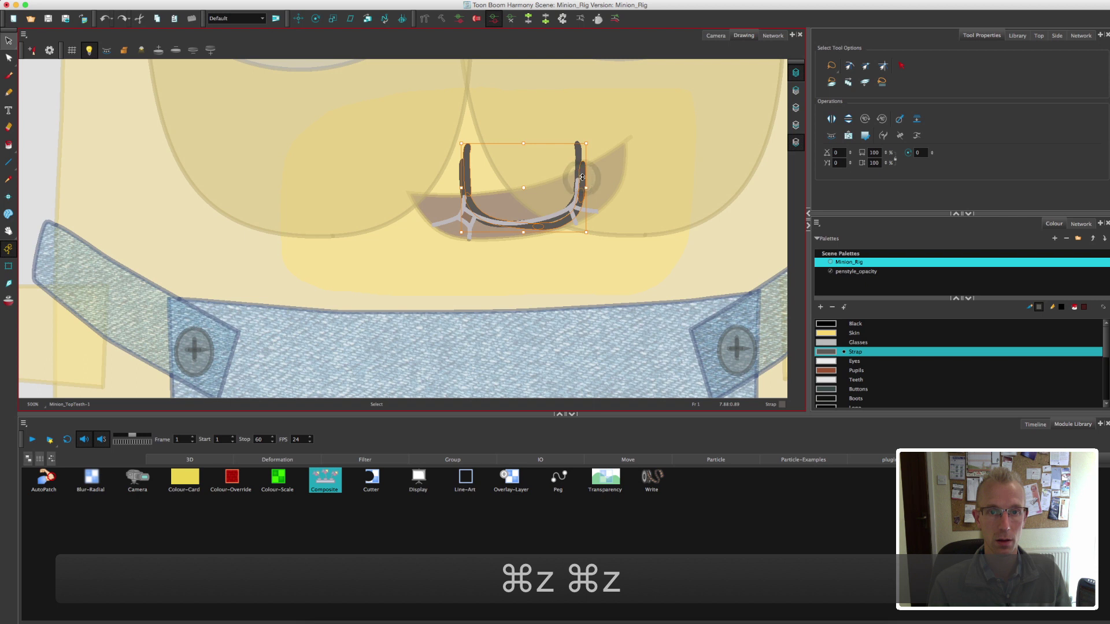
Move the flipped tooth beside the original on its left and nudge it until the two outlines join.
{"action": "left_click_drag", "start_coordinate": [540, 225], "coordinate": [422, 231]}
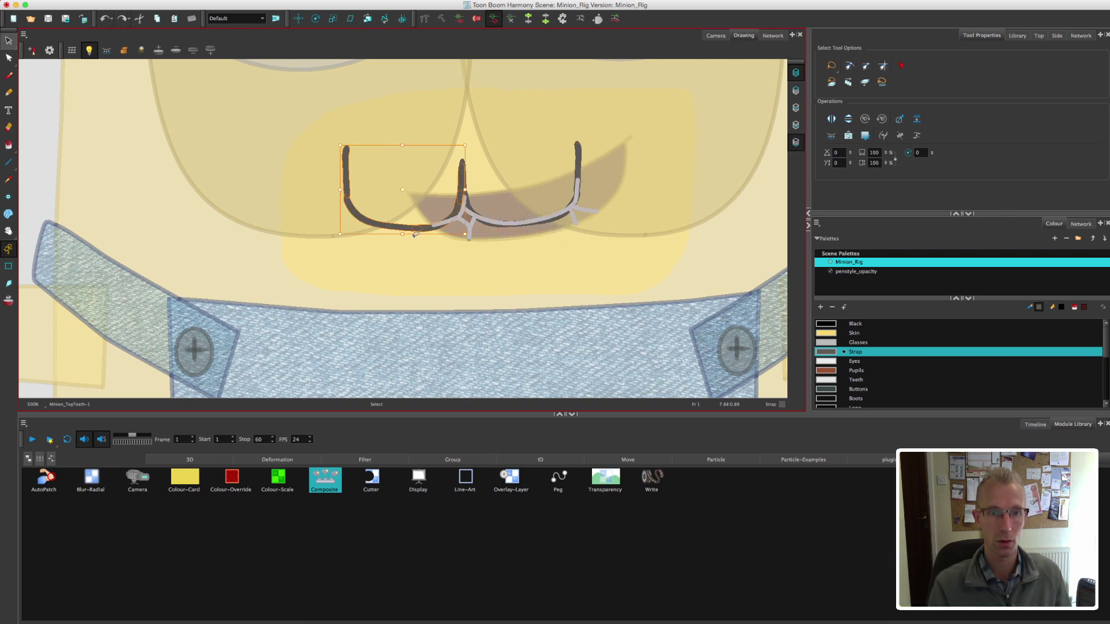
{"action": "key", "text": "Up"}
{"action": "key", "text": "Up"}
{"action": "key", "text": "Up"}
{"action": "key", "text": "Up"}
{"action": "key", "text": "Up"}
{"action": "key", "text": "Up"}
{"action": "key", "text": "Right"}
{"action": "key", "text": "Right"}
{"action": "key", "text": "Up"}
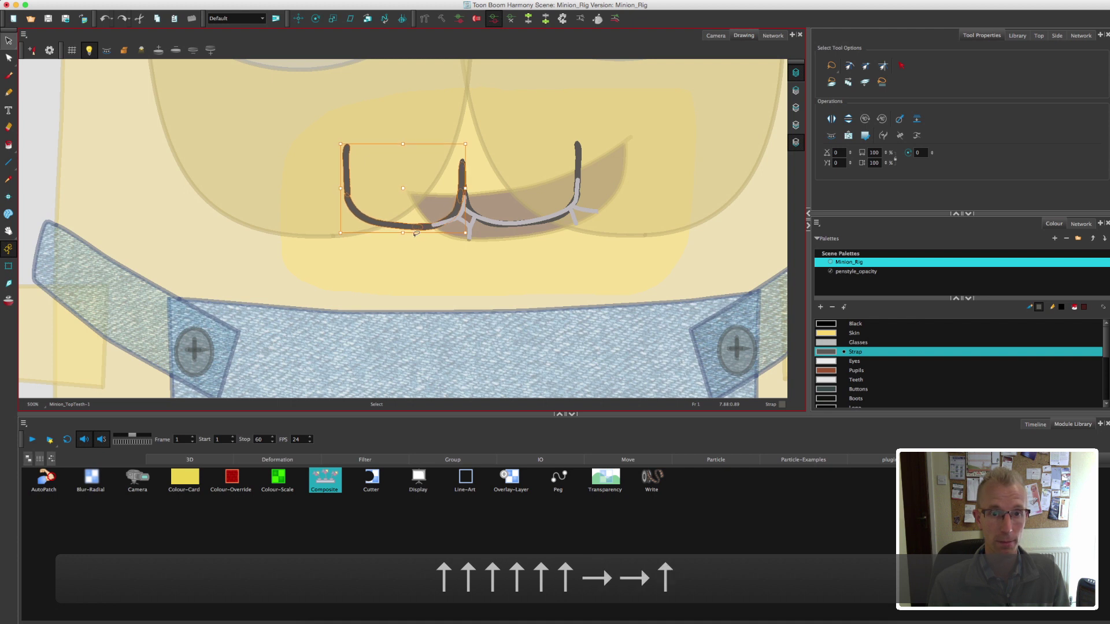
Brush three progressively smaller teeth to the right of the front teeth, continuing the row upward.
{"action": "left_click", "coordinate": [9, 77]}
{"action": "mouse_move", "coordinate": [578, 181]}
{"action": "left_mouse_down"}
{"action": "mouse_move", "coordinate": [592, 202]}
{"action": "mouse_move", "coordinate": [661, 199]}
{"action": "mouse_move", "coordinate": [680, 169]}
{"action": "mouse_move", "coordinate": [681, 134]}
{"action": "left_mouse_up"}
{"action": "key", "text": "space"}
{"action": "mouse_move", "coordinate": [686, 196]}
{"action": "left_mouse_down"}
{"action": "mouse_move", "coordinate": [589, 210]}
{"action": "mouse_move", "coordinate": [618, 205]}
{"action": "mouse_move", "coordinate": [639, 179]}
{"action": "mouse_move", "coordinate": [636, 156]}
{"action": "mouse_move", "coordinate": [656, 182]}
{"action": "mouse_move", "coordinate": [681, 166]}
{"action": "mouse_move", "coordinate": [681, 135]}
{"action": "left_mouse_up"}
{"action": "key", "text": "space"}
{"action": "mouse_move", "coordinate": [653, 180]}
{"action": "left_mouse_down"}
{"action": "mouse_move", "coordinate": [809, 166]}
{"action": "mouse_move", "coordinate": [648, 173]}
{"action": "left_mouse_up"}
Duplicate the three smaller right-hand teeth and flip the copy horizontally.
{"action": "left_click", "coordinate": [8, 41]}
{"action": "mouse_move", "coordinate": [650, 111]}
{"action": "left_mouse_down"}
{"action": "mouse_move", "coordinate": [492, 191]}
{"action": "mouse_move", "coordinate": [671, 115]}
{"action": "left_mouse_up"}
{"action": "key", "text": "ctrl+c"}
{"action": "key", "text": "ctrl+v"}
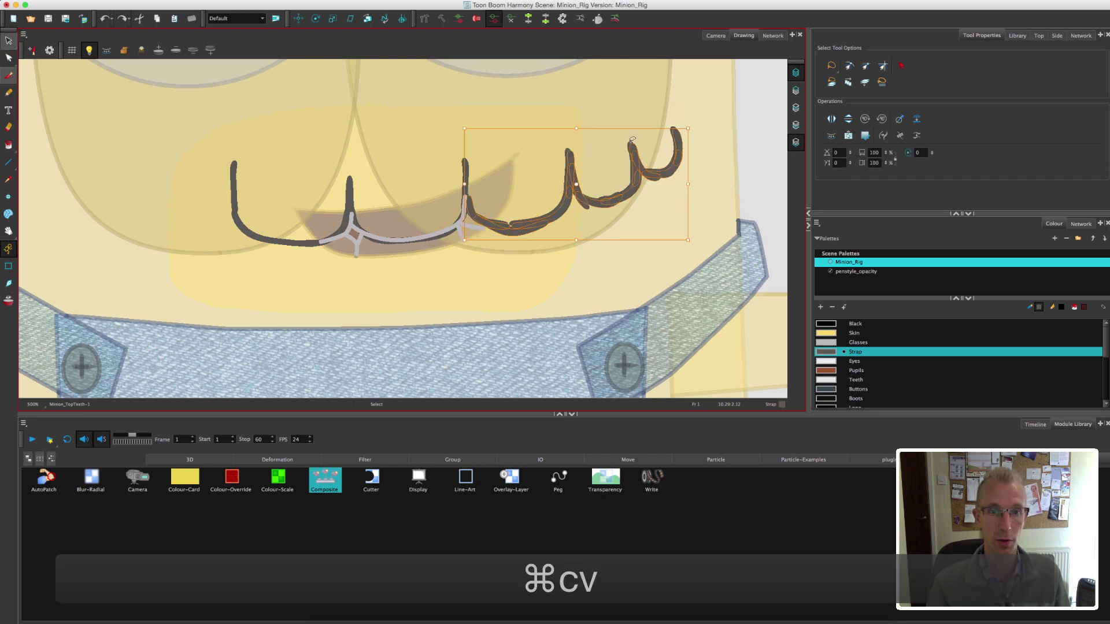
{"action": "left_click", "coordinate": [203, 0]}
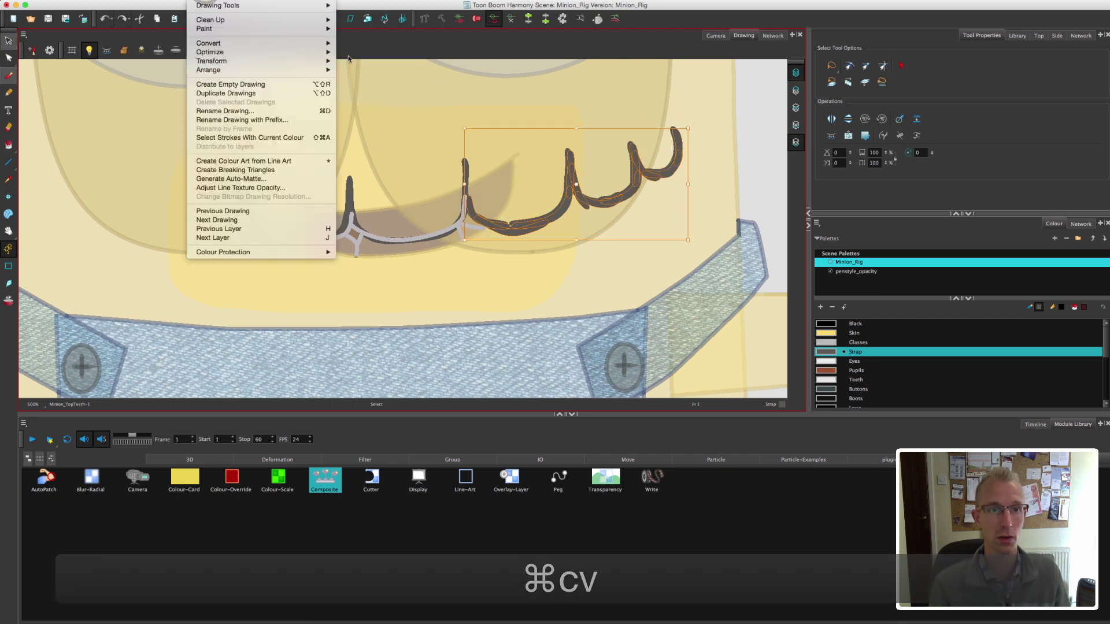
{"action": "mouse_move", "coordinate": [328, 62]}
{"action": "left_click", "coordinate": [367, 61]}
Move the flipped set of three teeth to the left end of the row, joining the front teeth, and return to the Brush tool.
{"action": "scroll", "coordinate": [751, 213], "scroll_direction": "left", "scroll_amount": 5}
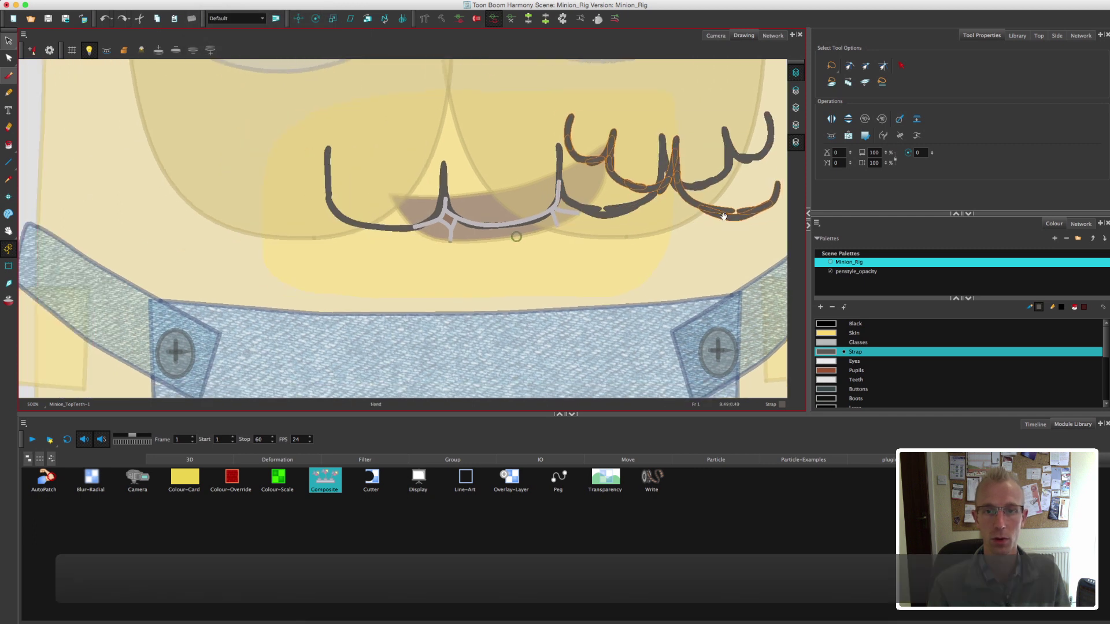
{"action": "left_click_drag", "start_coordinate": [751, 213], "coordinate": [303, 213]}
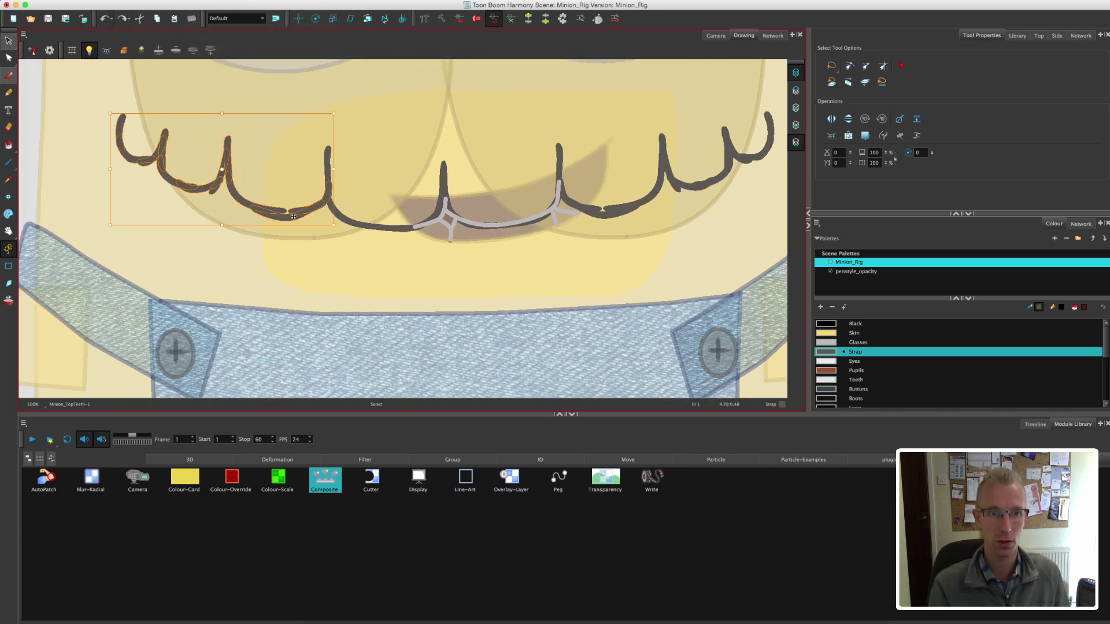
{"action": "key", "text": "1"}
{"action": "key", "text": "1"}
{"action": "key", "text": "1"}
{"action": "key", "text": "1"}
{"action": "key", "text": "1"}
{"action": "key", "text": "2"}
{"action": "key", "text": "2"}
{"action": "key", "text": "2"}
{"action": "left_click", "coordinate": [9, 76]}
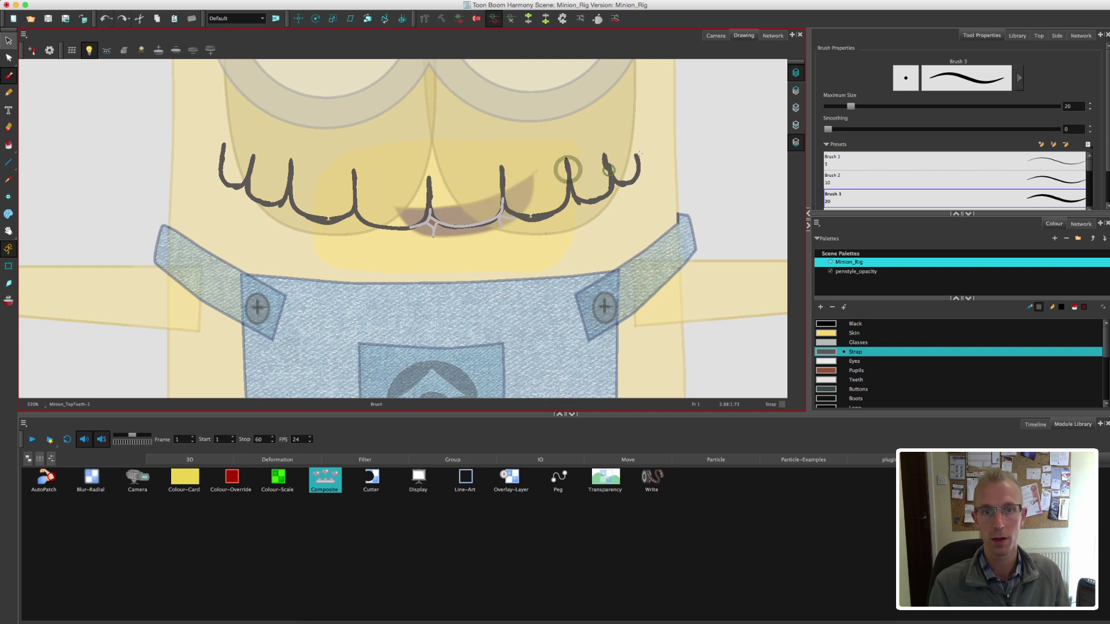
Brush a curved gum line joining the tops of all the upper teeth, and remove the old light tooth lines from the line art.
{"action": "left_click_drag", "start_coordinate": [228, 147], "coordinate": [442, 174]}
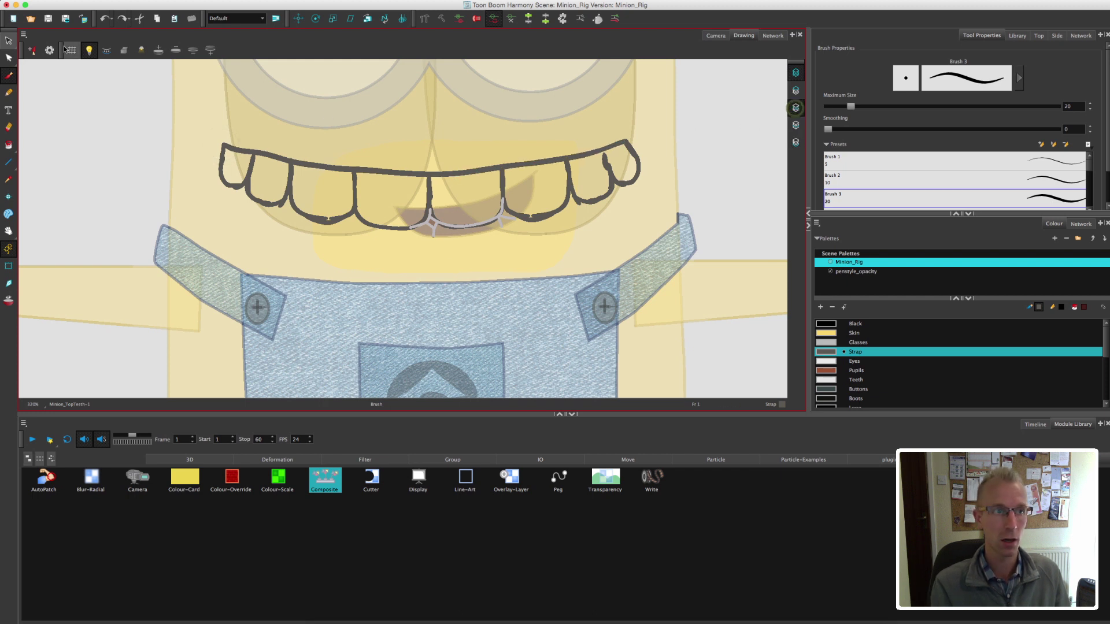
{"action": "left_click", "coordinate": [9, 41]}
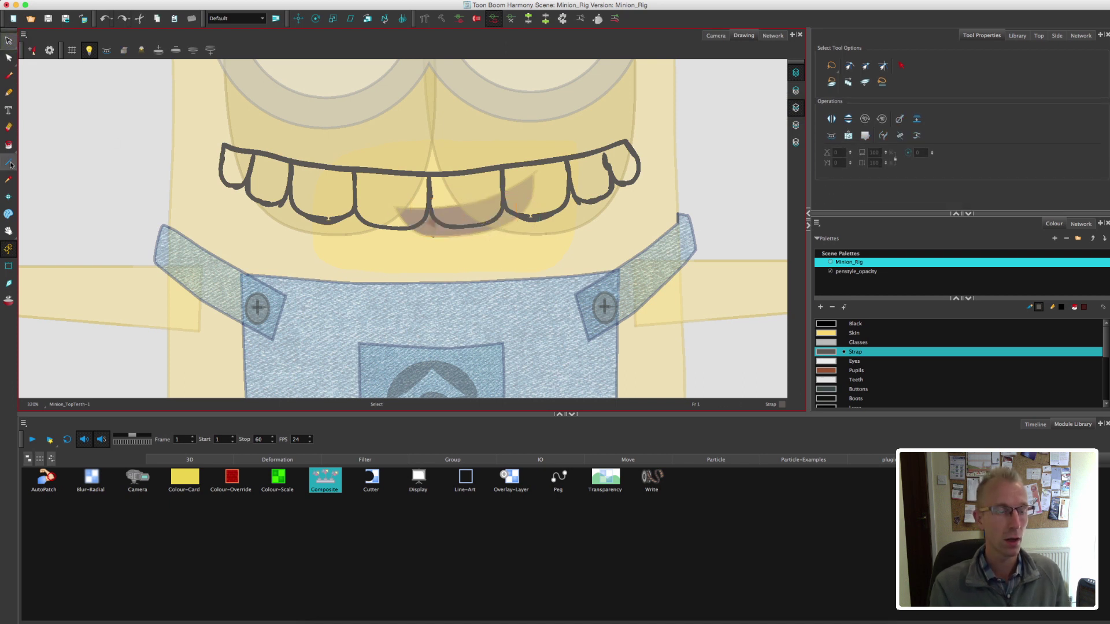
Trace the front tooth right of centre with the Polyline tool in the Teeth Line colour, from gum line to gum line.
{"action": "left_click", "coordinate": [11, 165]}
{"action": "left_click", "coordinate": [40, 181]}
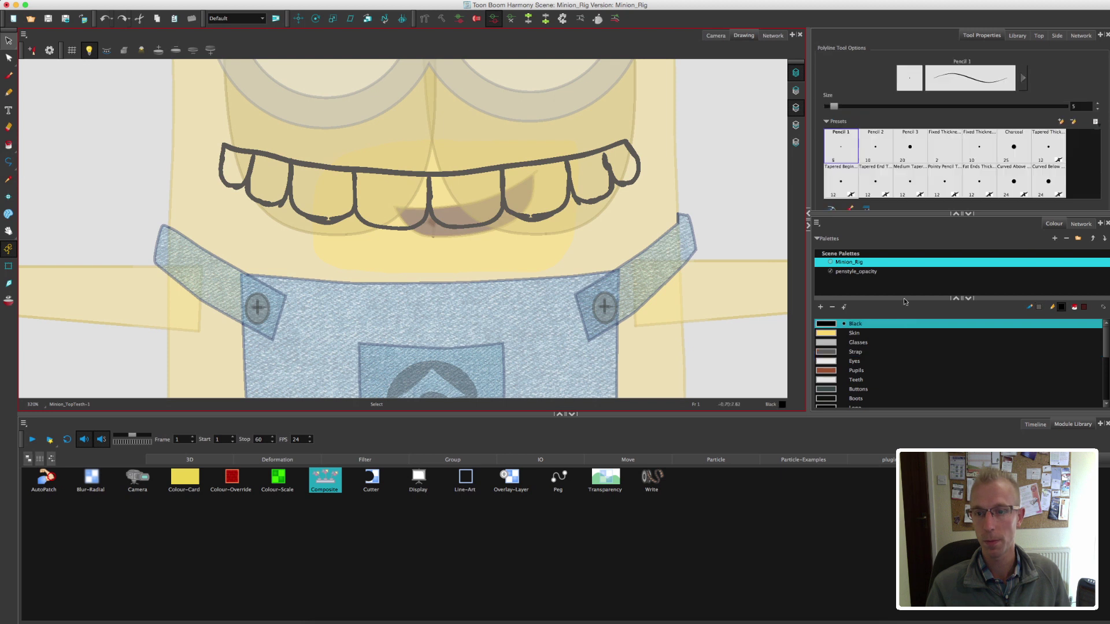
{"action": "left_click_drag", "start_coordinate": [1105, 341], "coordinate": [1107, 378]}
{"action": "left_click", "coordinate": [895, 378]}
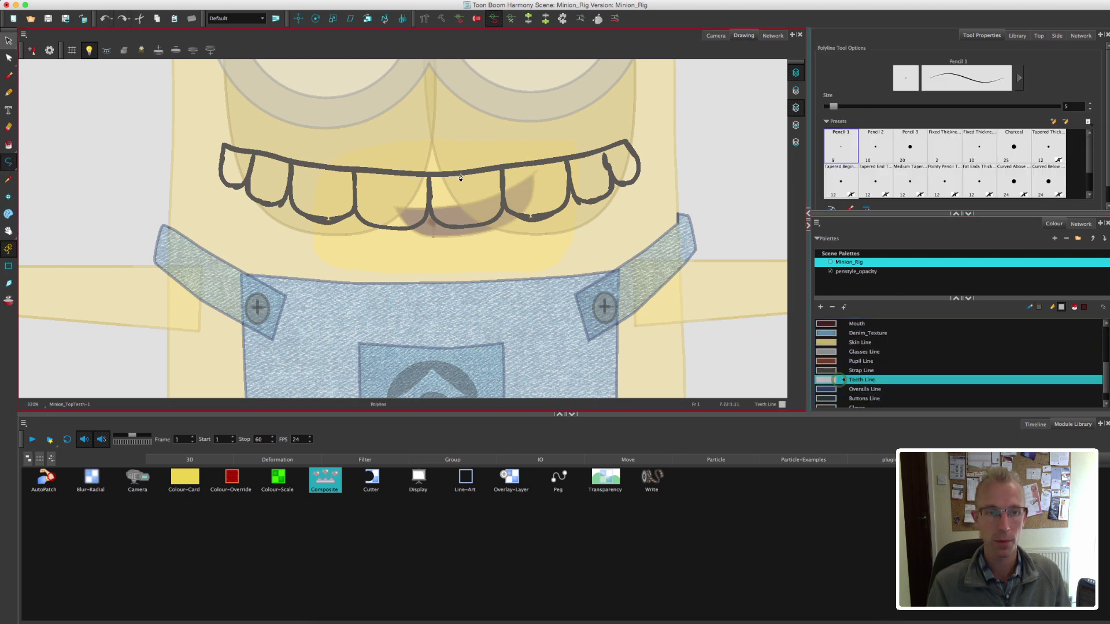
{"action": "key", "text": "2"}
{"action": "key", "text": "2"}
{"action": "mouse_move", "coordinate": [490, 176]}
{"action": "left_mouse_down"}
{"action": "mouse_move", "coordinate": [456, 180]}
{"action": "mouse_move", "coordinate": [446, 144]}
{"action": "mouse_move", "coordinate": [445, 165]}
{"action": "left_mouse_up"}
{"action": "left_click_drag", "start_coordinate": [471, 226], "coordinate": [490, 228]}
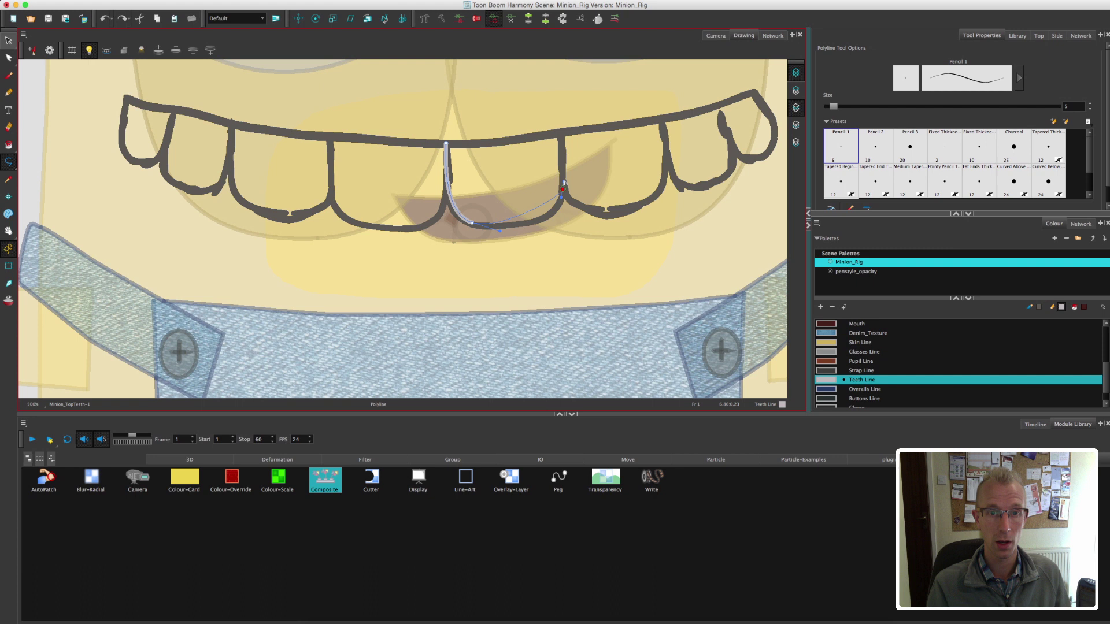
{"action": "left_click_drag", "start_coordinate": [564, 158], "coordinate": [565, 160]}
{"action": "left_click", "coordinate": [562, 137]}
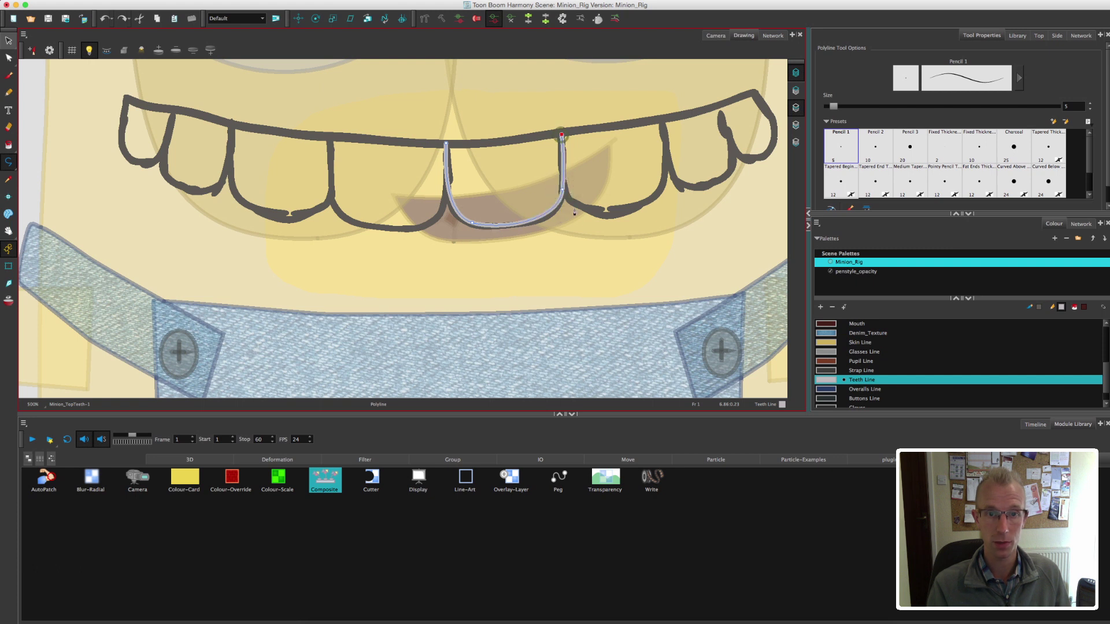
Trace the remaining three teeth on the right with the polyline, ending at the gum line's upper right corner.
{"action": "left_click_drag", "start_coordinate": [665, 170], "coordinate": [667, 139]}
{"action": "left_click", "coordinate": [662, 122]}
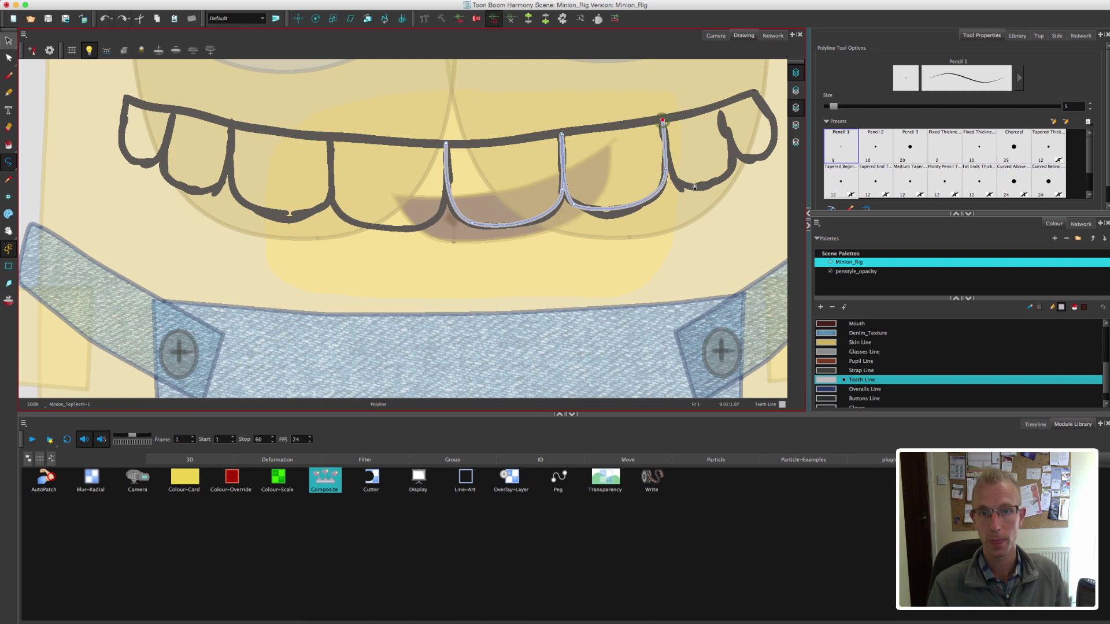
{"action": "left_click_drag", "start_coordinate": [718, 184], "coordinate": [729, 178]}
{"action": "left_click_drag", "start_coordinate": [729, 140], "coordinate": [725, 119]}
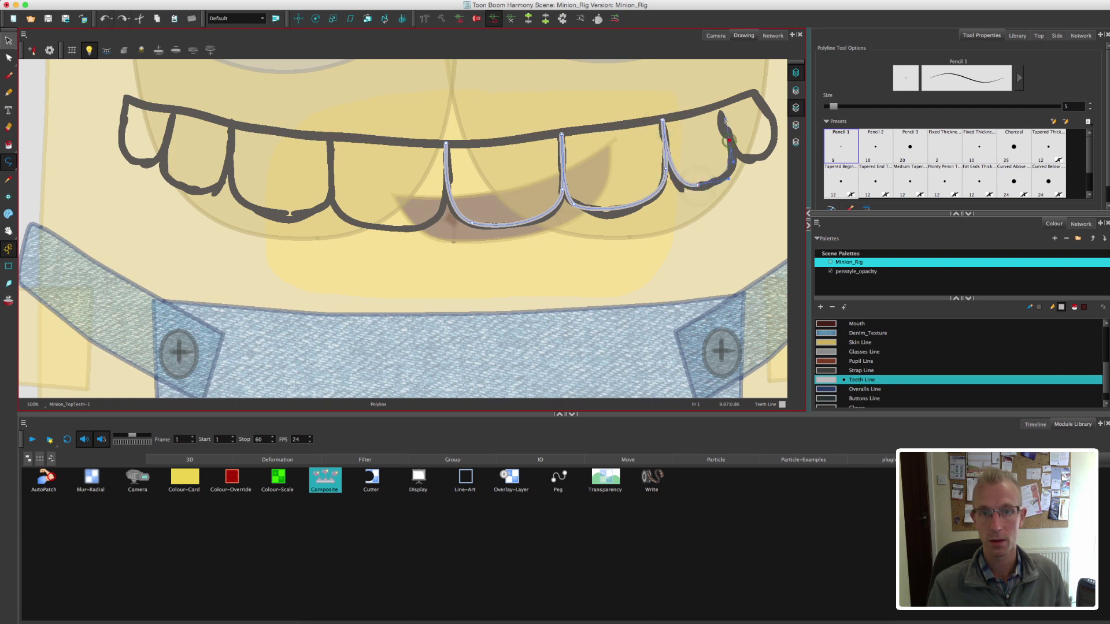
{"action": "left_click_drag", "start_coordinate": [754, 157], "coordinate": [772, 154]}
{"action": "left_click_drag", "start_coordinate": [768, 113], "coordinate": [754, 94]}
{"action": "left_click", "coordinate": [755, 92]}
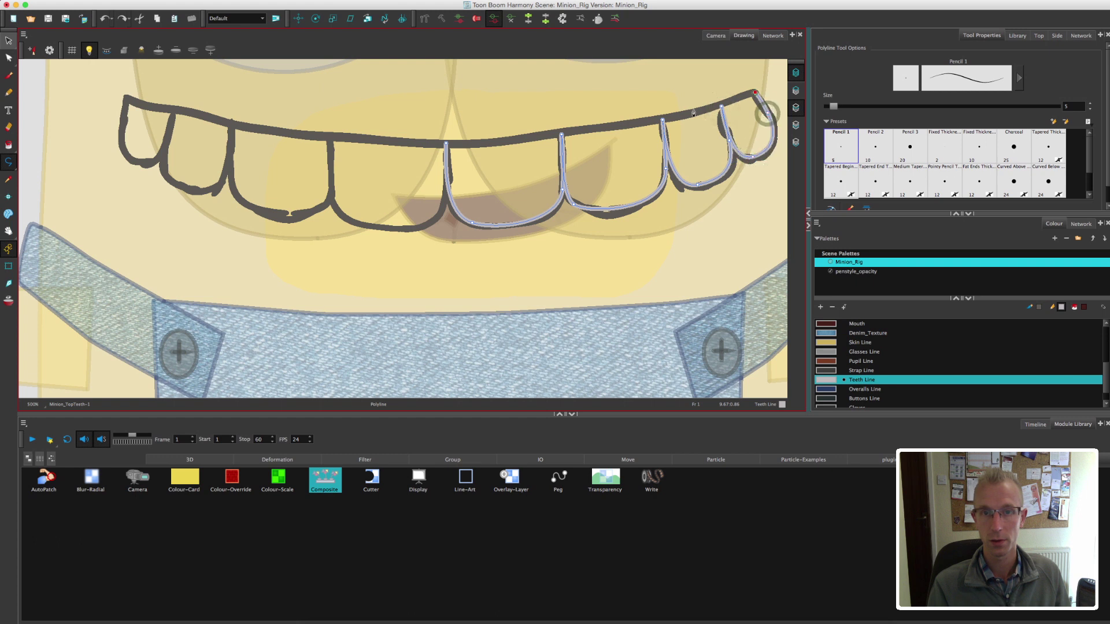
Trace the gum line with a smooth polyline from the right corner across to the left corner of the upper teeth.
{"action": "left_click", "coordinate": [656, 122]}
{"action": "left_click_drag", "start_coordinate": [506, 140], "coordinate": [486, 143]}
{"action": "left_click_drag", "start_coordinate": [345, 137], "coordinate": [314, 133]}
{"action": "left_click_drag", "start_coordinate": [217, 122], "coordinate": [187, 119]}
{"action": "left_click", "coordinate": [126, 100]}
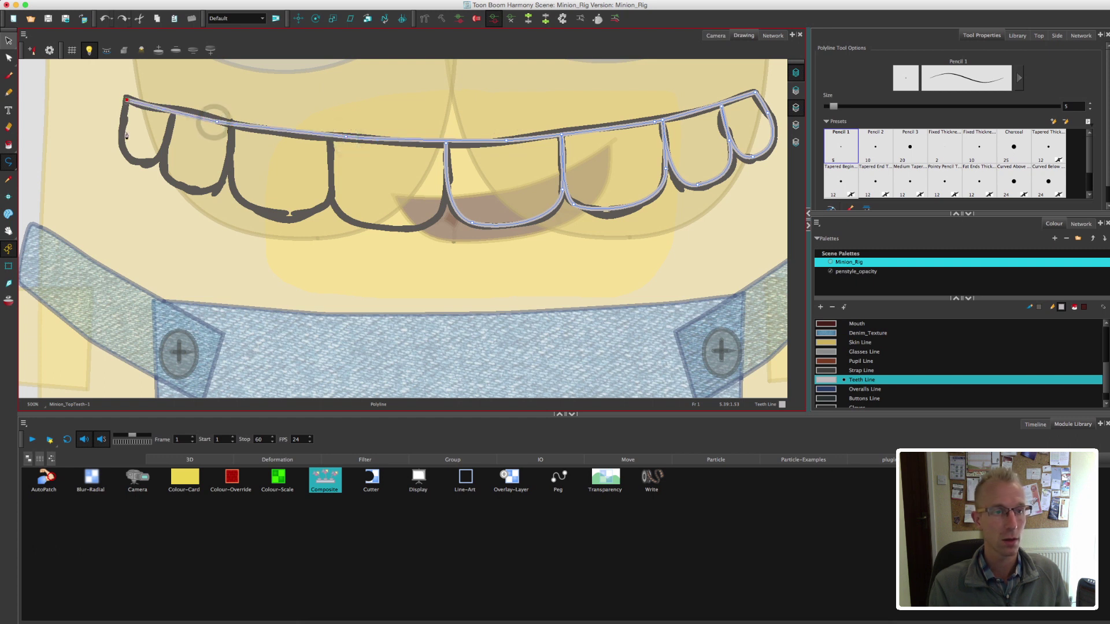
Trace the four upper teeth on the left with the polyline, from the outermost tooth back to the centre line.
{"action": "left_click_drag", "start_coordinate": [129, 162], "coordinate": [172, 118]}
{"action": "left_click", "coordinate": [171, 115]}
{"action": "left_click", "coordinate": [172, 181]}
{"action": "left_click_drag", "start_coordinate": [228, 166], "coordinate": [231, 134]}
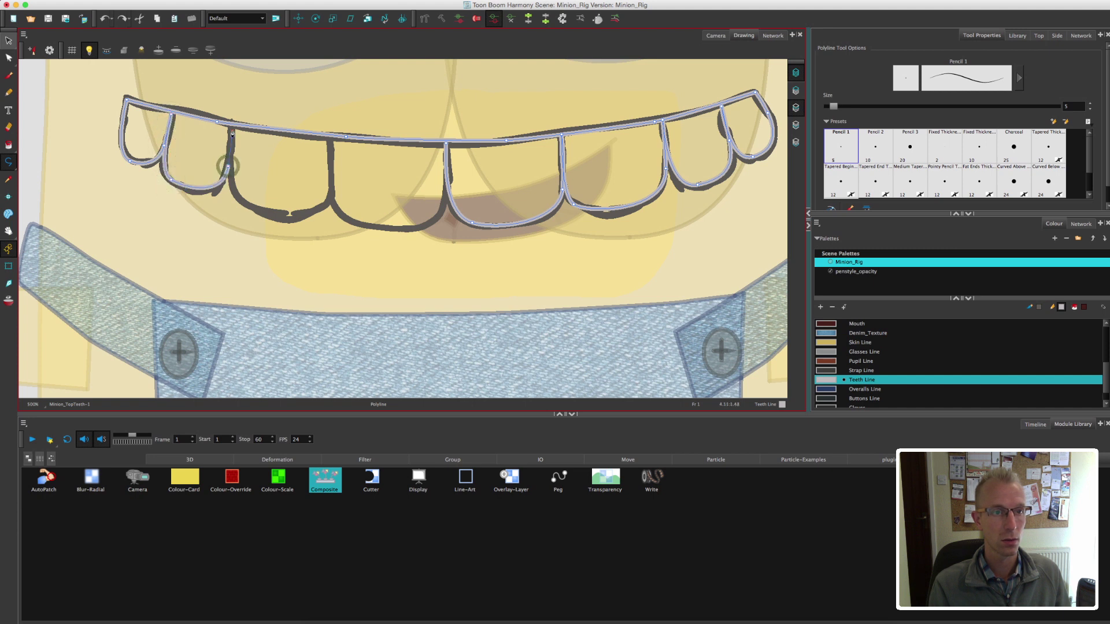
{"action": "left_click_drag", "start_coordinate": [246, 202], "coordinate": [271, 218]}
{"action": "left_click_drag", "start_coordinate": [328, 202], "coordinate": [434, 230]}
{"action": "left_click", "coordinate": [331, 142]}
{"action": "left_click", "coordinate": [447, 180]}
Fill all eight upper teeth with the Teeth colour using the Paint tool set to Close Small Gap.
{"action": "key", "text": "alt+i"}
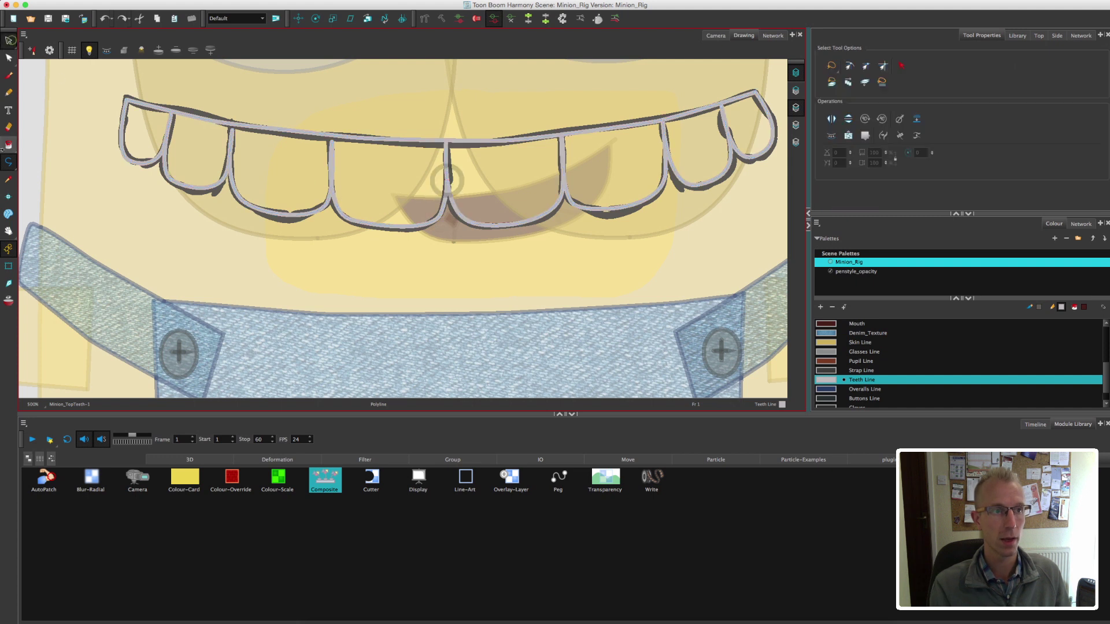
{"action": "left_click", "coordinate": [862, 324]}
{"action": "scroll", "coordinate": [1103, 375], "scroll_direction": "up", "scroll_amount": 3}
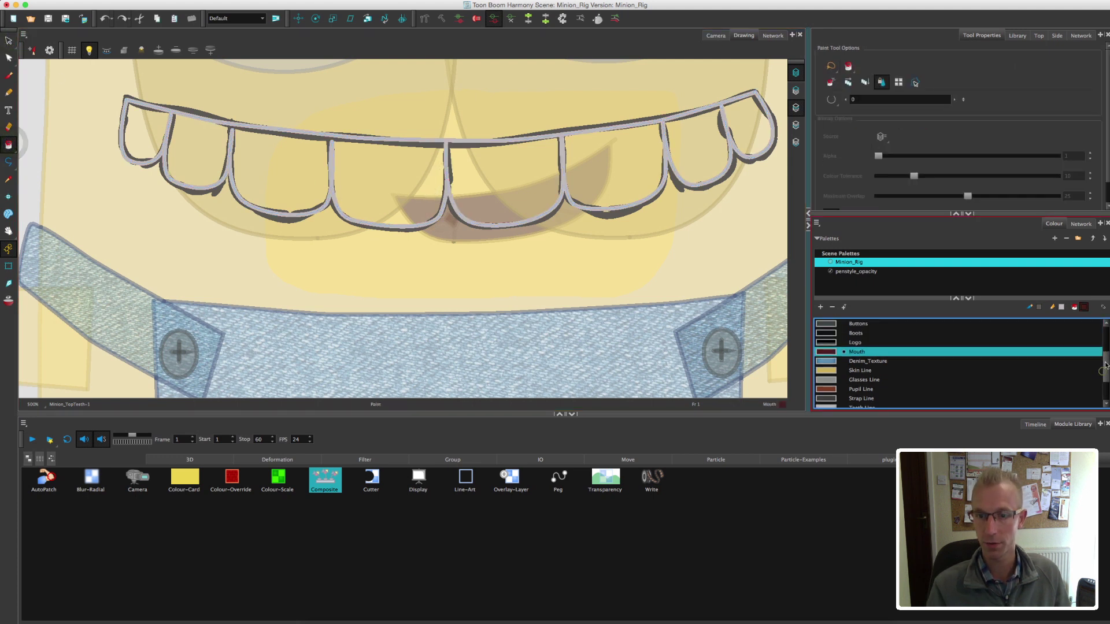
{"action": "left_click", "coordinate": [901, 370]}
{"action": "left_click", "coordinate": [898, 362]}
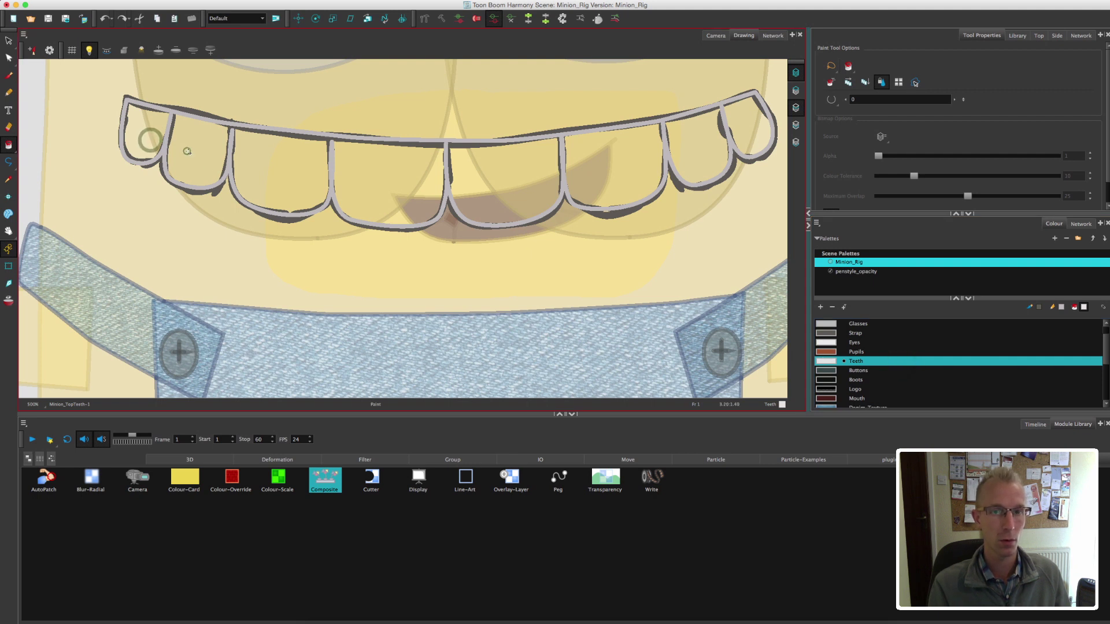
{"action": "left_click", "coordinate": [832, 99]}
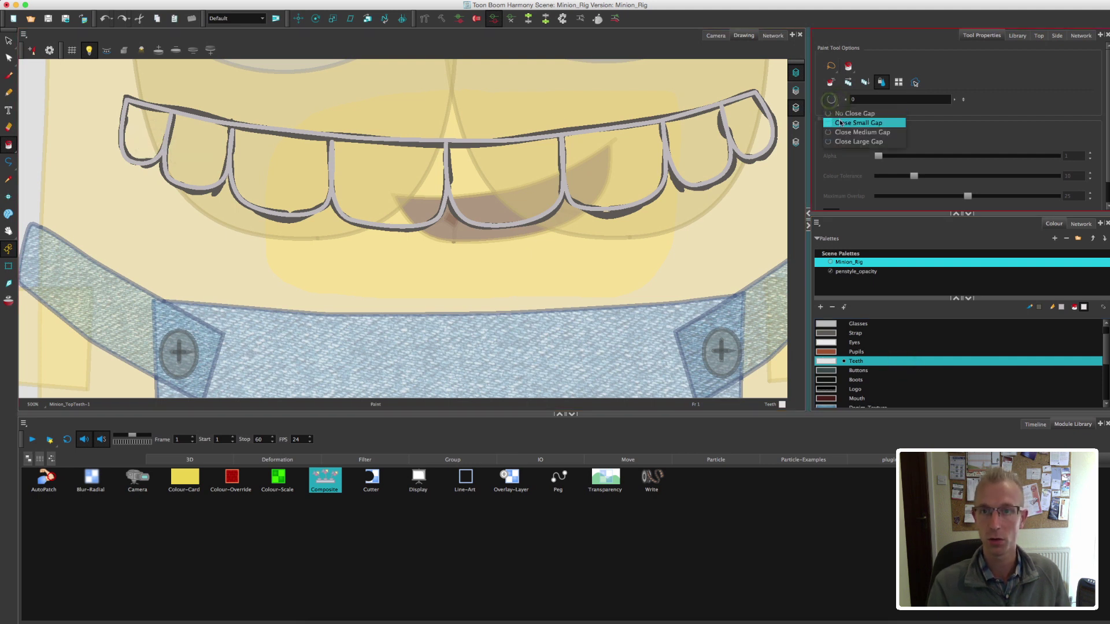
{"action": "left_click", "coordinate": [841, 123]}
{"action": "left_click", "coordinate": [196, 161]}
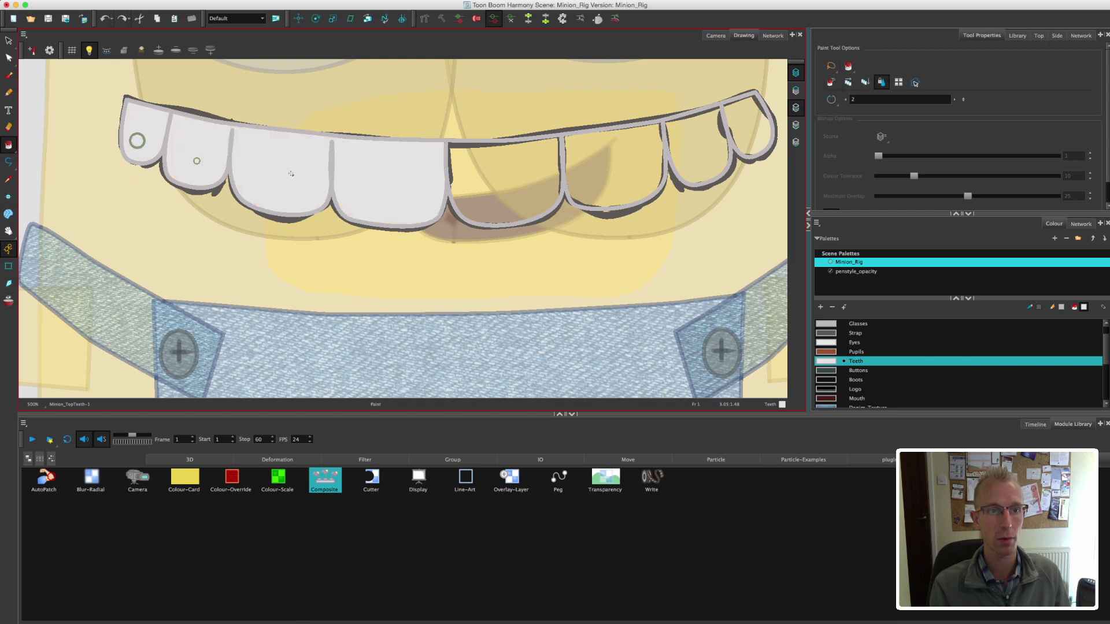
{"action": "left_click", "coordinate": [511, 186]}
{"action": "left_click", "coordinate": [623, 174]}
{"action": "left_click", "coordinate": [697, 153]}
{"action": "left_click", "coordinate": [749, 134]}
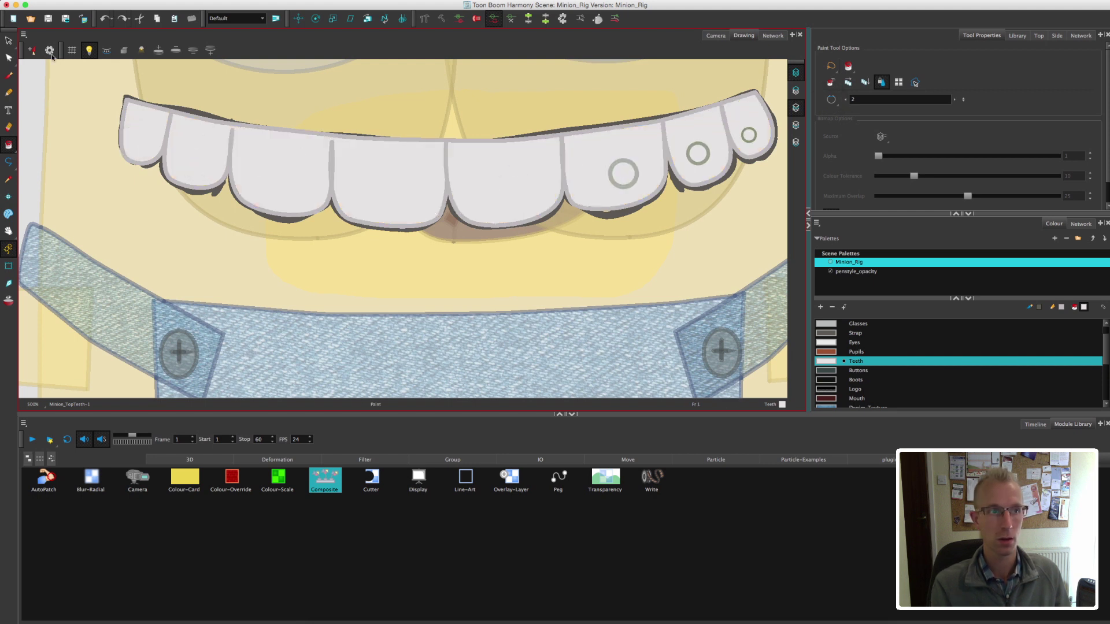
Delete the rough brush strokes beneath the upper teeth and turn off the light table to show only the clean drawing.
{"action": "key", "text": "alt+s"}
{"action": "left_click", "coordinate": [795, 145]}
{"action": "key", "text": "super+a"}
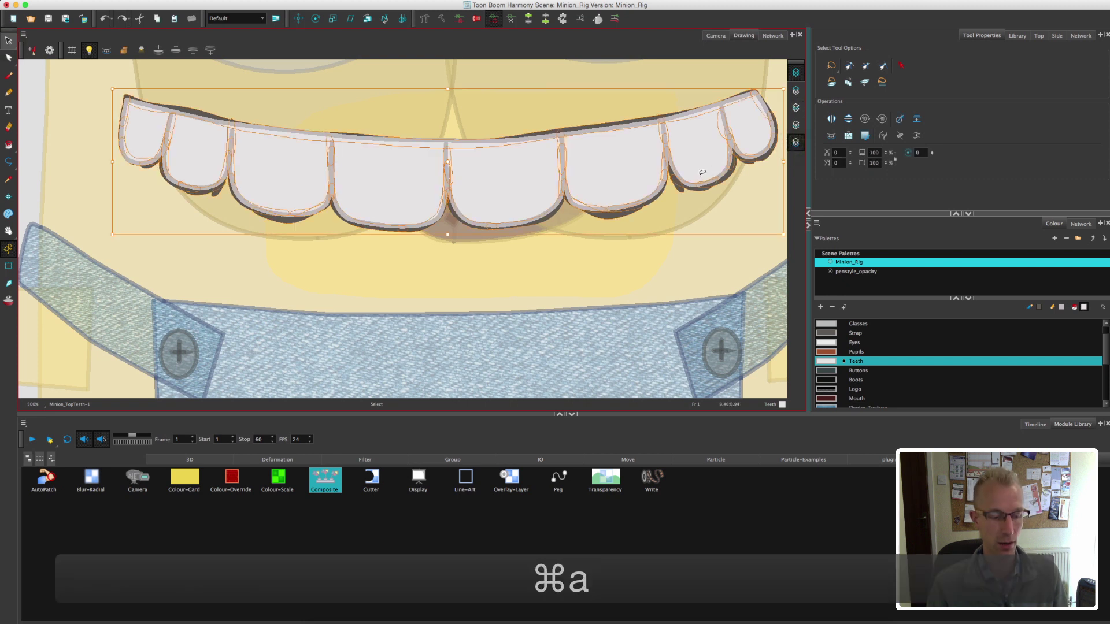
{"action": "left_click", "coordinate": [797, 109]}
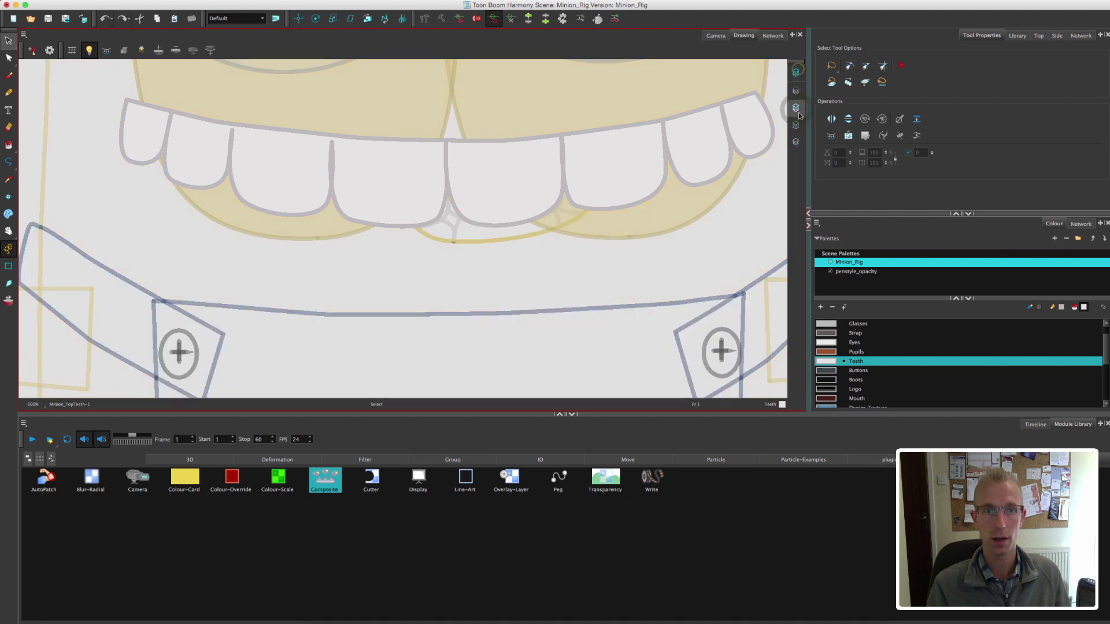
{"action": "key", "text": "shift+l"}
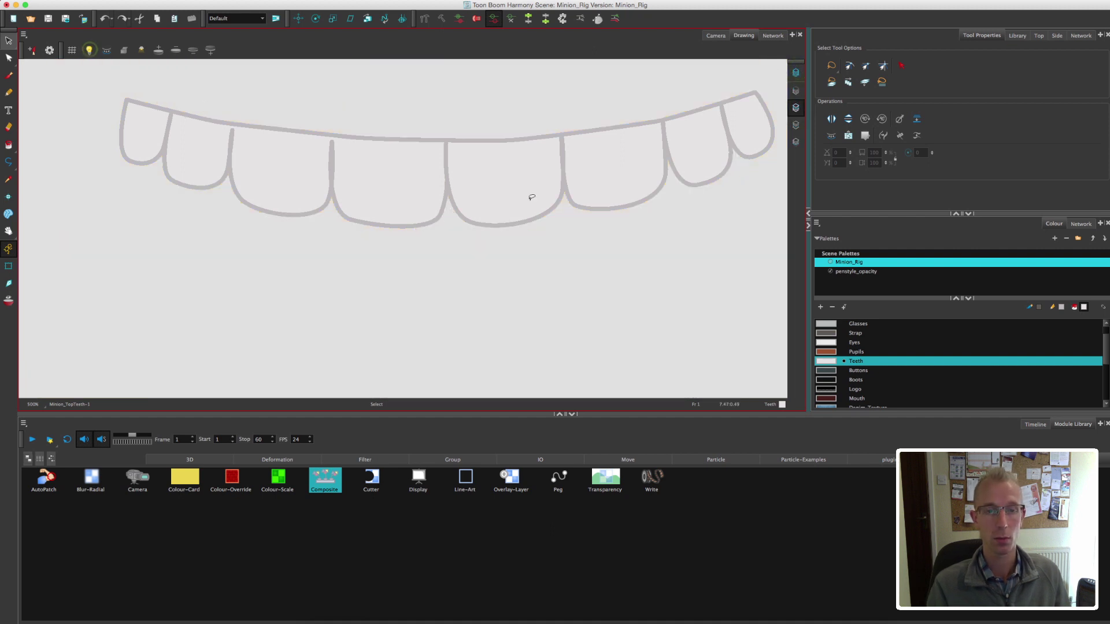
Examine the finished upper teeth on the whole character in the Camera view.
{"action": "key", "text": "1"}
{"action": "key", "text": "1"}
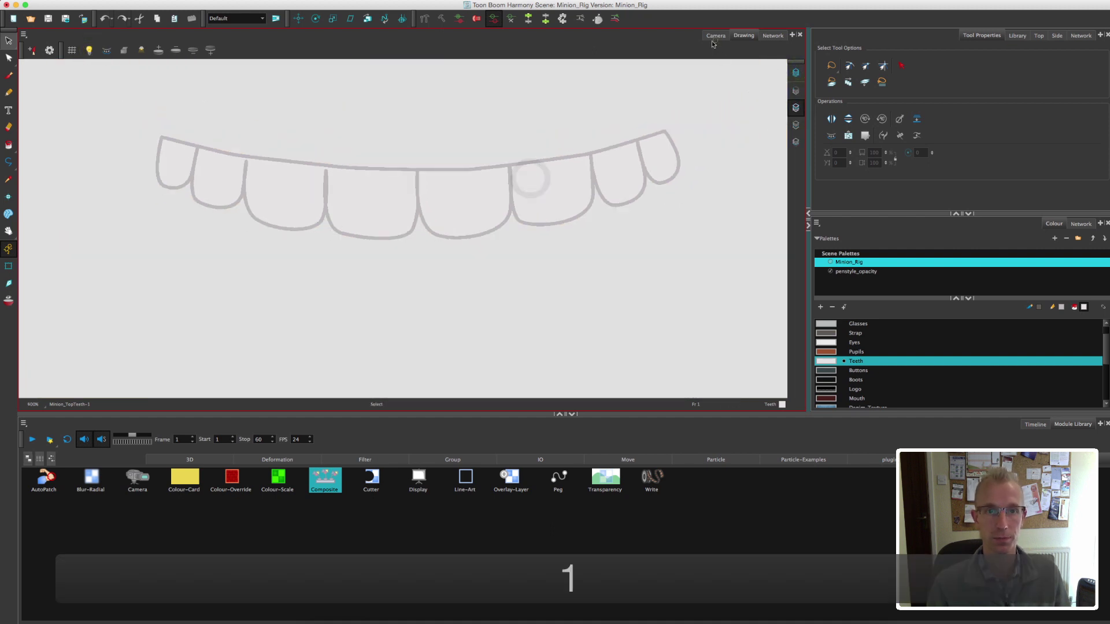
{"action": "left_click", "coordinate": [716, 36]}
{"action": "key", "text": "1"}
{"action": "key", "text": "1"}
{"action": "key", "text": "1"}
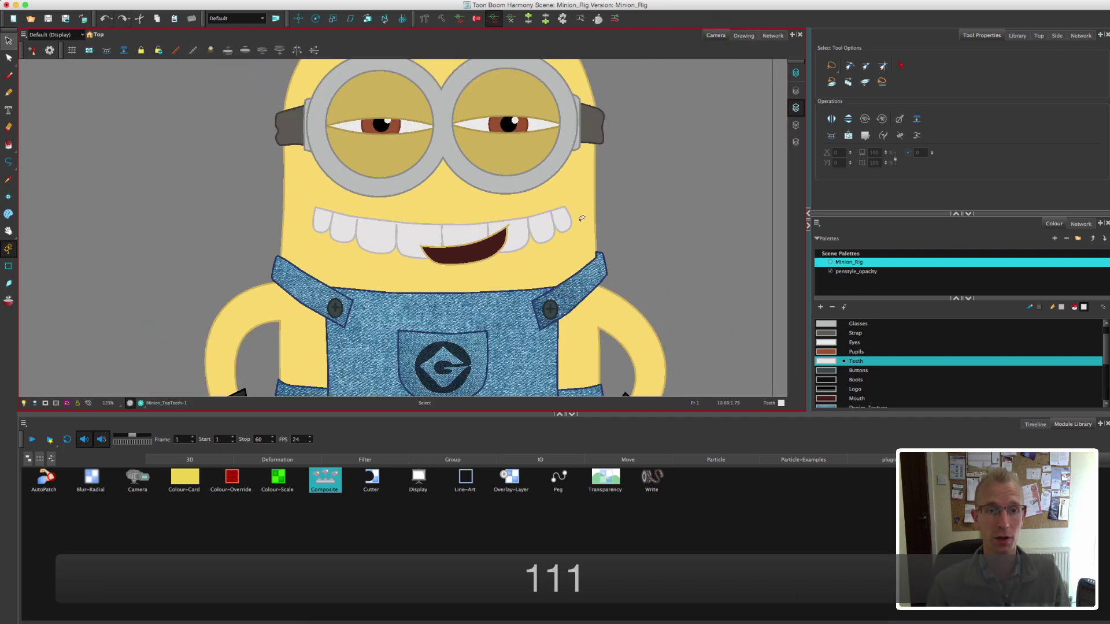
{"action": "key", "text": "space"}
{"action": "left_click_drag", "start_coordinate": [488, 225], "coordinate": [530, 207]}
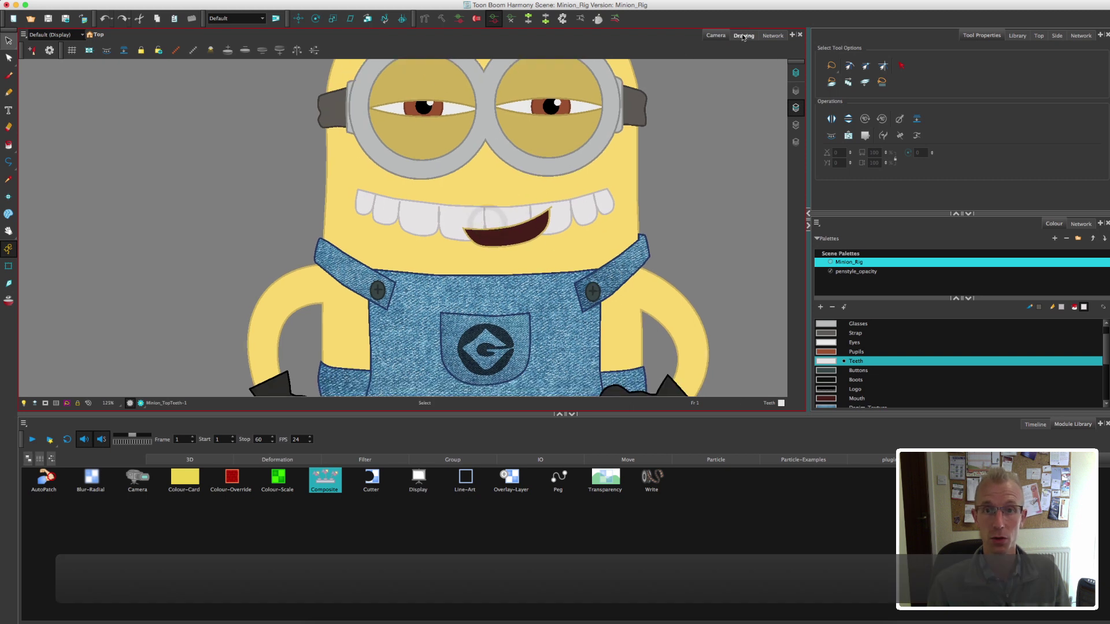
Select the Minion_BottomTeeth drawing in the mouth group's network and open it in the Drawing view.
{"action": "left_click", "coordinate": [743, 36]}
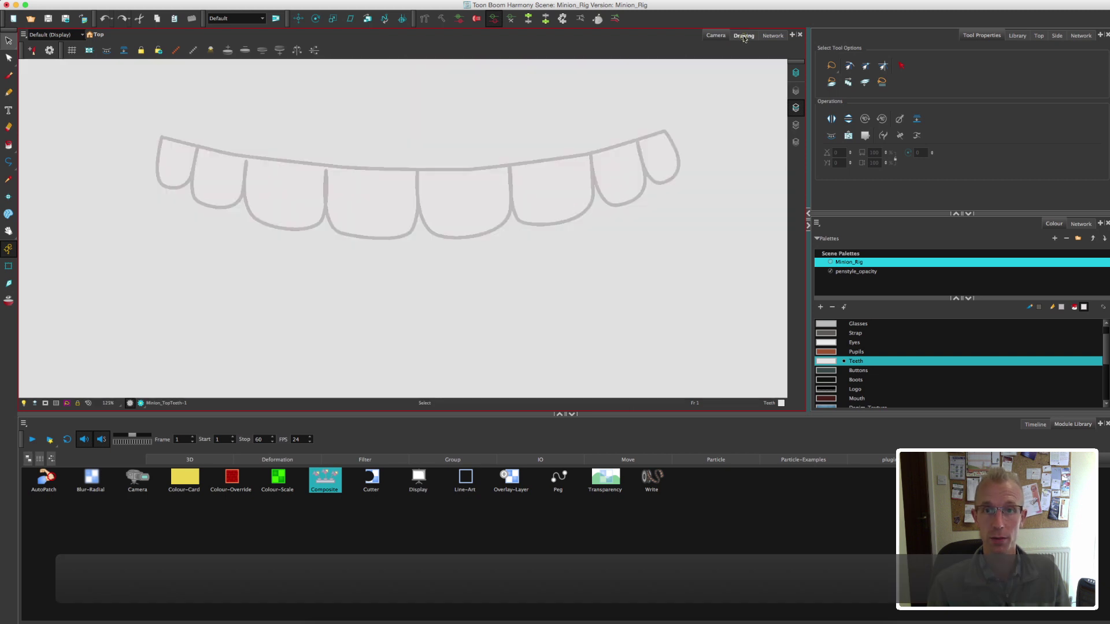
{"action": "left_click", "coordinate": [773, 36]}
{"action": "left_click_drag", "start_coordinate": [578, 234], "coordinate": [576, 231]}
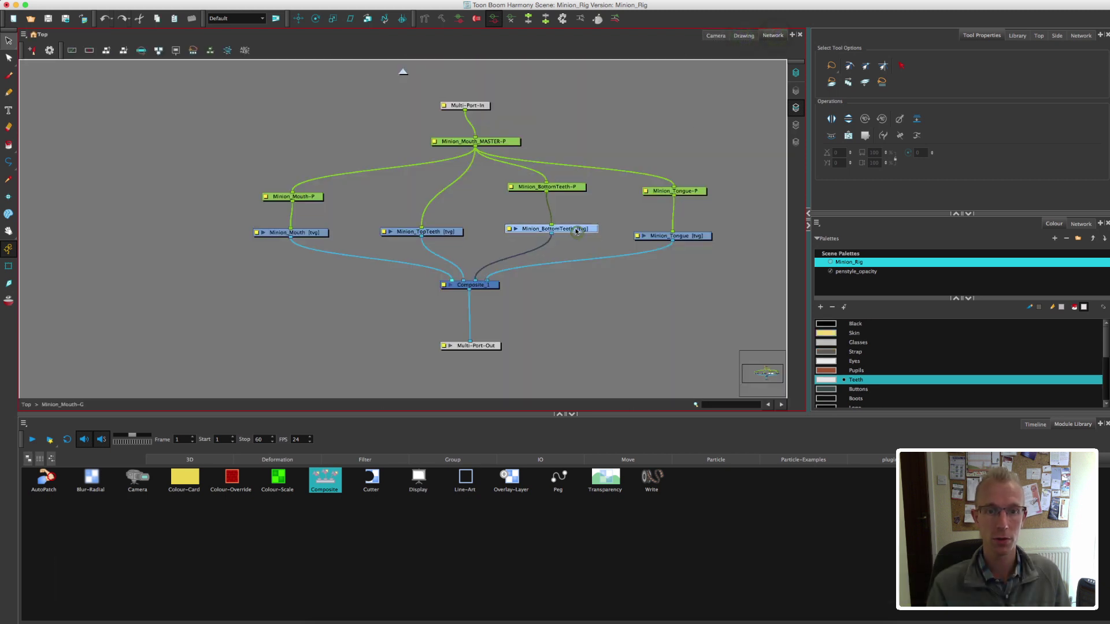
{"action": "left_click", "coordinate": [744, 35]}
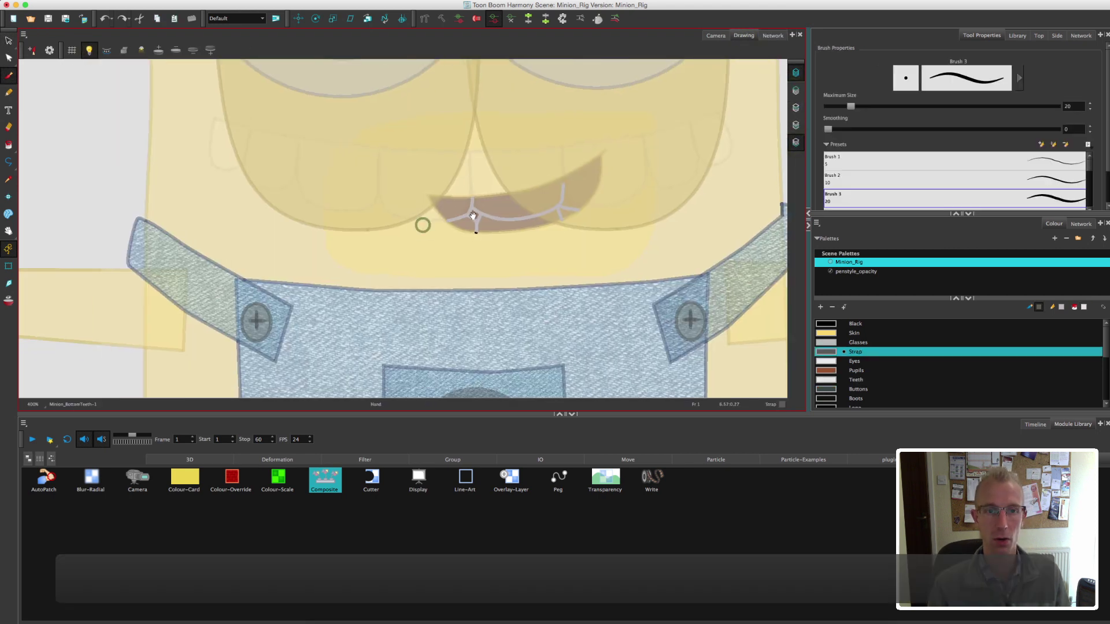
Brush a rough row of rounded lower teeth across the mouth and close it with a curved gum line underneath.
{"action": "key", "text": "super+z"}
{"action": "mouse_move", "coordinate": [382, 248]}
{"action": "left_mouse_down"}
{"action": "mouse_move", "coordinate": [609, 204]}
{"action": "mouse_move", "coordinate": [713, 208]}
{"action": "left_mouse_up"}
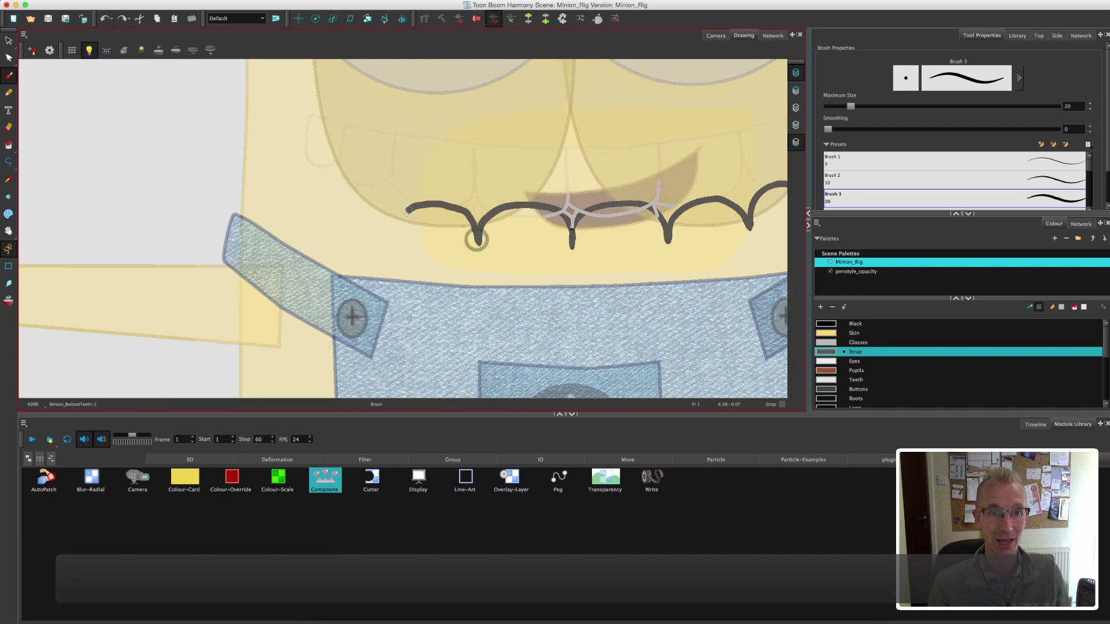
{"action": "mouse_move", "coordinate": [366, 235]}
{"action": "left_mouse_down"}
{"action": "mouse_move", "coordinate": [282, 228]}
{"action": "mouse_move", "coordinate": [196, 155]}
{"action": "mouse_move", "coordinate": [353, 271]}
{"action": "left_mouse_up"}
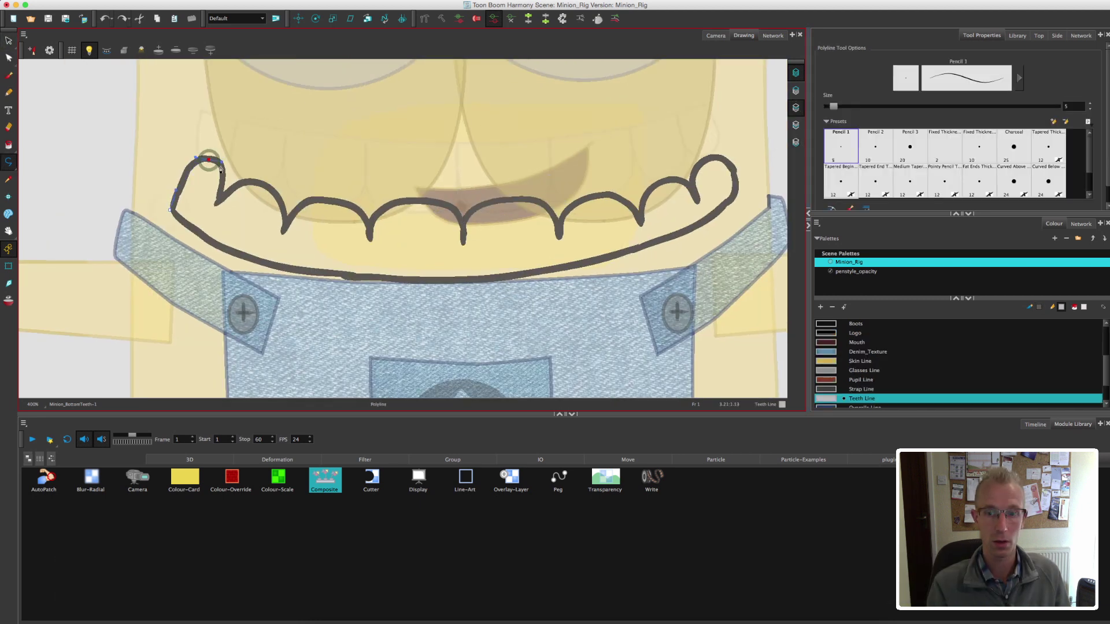
Trace the lower teeth and their gum line as a closed polyline outline in the Teeth Line colour.
{"action": "left_click_drag", "start_coordinate": [221, 169], "coordinate": [223, 173]}
{"action": "left_click", "coordinate": [219, 201]}
{"action": "left_click_drag", "start_coordinate": [254, 184], "coordinate": [353, 204]}
{"action": "left_click", "coordinate": [285, 231]}
{"action": "left_click", "coordinate": [370, 239]}
{"action": "left_click_drag", "start_coordinate": [420, 200], "coordinate": [443, 203]}
{"action": "left_click", "coordinate": [463, 242]}
{"action": "left_click", "coordinate": [739, 190]}
{"action": "left_click_drag", "start_coordinate": [637, 249], "coordinate": [257, 264]}
{"action": "left_click", "coordinate": [170, 210]}
Refine the points and curves of the traced lower-teeth outline with the Contour Editor.
{"action": "left_click", "coordinate": [8, 58]}
{"action": "key", "text": "2"}
{"action": "key", "text": "2"}
{"action": "left_click", "coordinate": [534, 183]}
{"action": "left_click_drag", "start_coordinate": [569, 177], "coordinate": [609, 169]}
{"action": "left_click", "coordinate": [642, 156]}
{"action": "left_click_drag", "start_coordinate": [506, 149], "coordinate": [661, 149]}
{"action": "key", "text": "2"}
{"action": "key", "text": "2"}
{"action": "key", "text": "2"}
{"action": "left_click_drag", "start_coordinate": [145, 154], "coordinate": [617, 232]}
{"action": "left_click", "coordinate": [386, 171]}
{"action": "left_click_drag", "start_coordinate": [450, 184], "coordinate": [475, 189]}
{"action": "left_click", "coordinate": [229, 101]}
{"action": "key", "text": "1"}
{"action": "key", "text": "1"}
{"action": "key", "text": "1"}
{"action": "key", "text": "1"}
{"action": "key", "text": "1"}
Fill the lower-teeth outline with the Teeth colour using the Paint tool and check the edges up close.
{"action": "left_click", "coordinate": [8, 144]}
{"action": "key", "text": "k"}
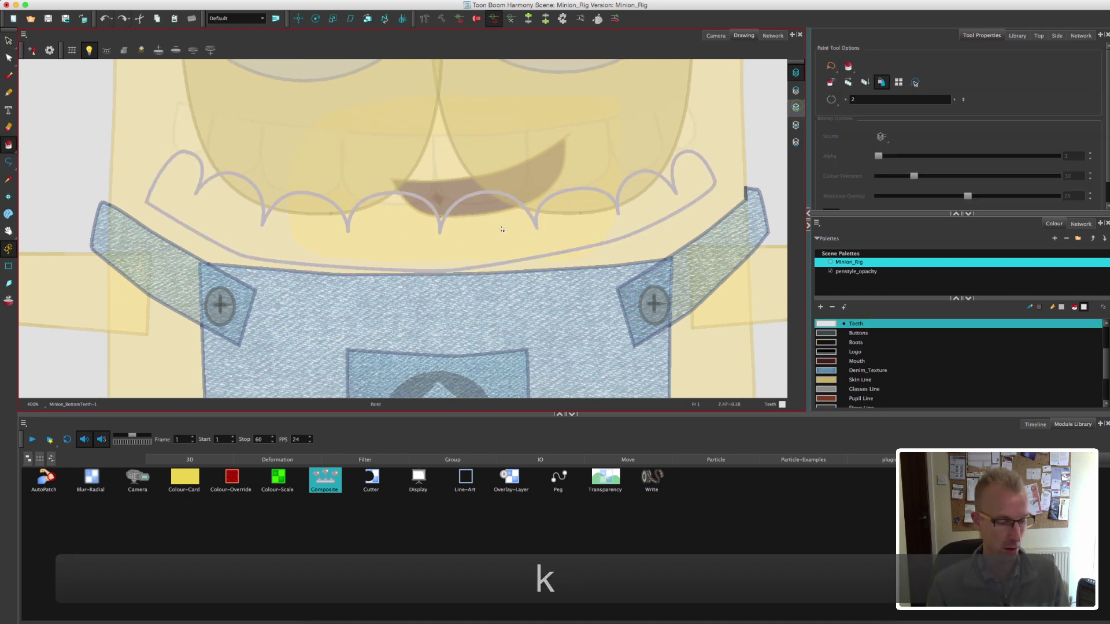
{"action": "key", "text": "2"}
{"action": "key", "text": "2"}
{"action": "key", "text": "2"}
{"action": "key", "text": "2"}
{"action": "key", "text": "2"}
{"action": "key", "text": "2"}
{"action": "key", "text": "2"}
{"action": "key", "text": "2"}
{"action": "key", "text": "2"}
{"action": "key", "text": "2"}
{"action": "key", "text": "2"}
{"action": "key", "text": "1"}
{"action": "key", "text": "1"}
{"action": "key", "text": "1"}
{"action": "key", "text": "1"}
{"action": "key", "text": "1"}
{"action": "key", "text": "1"}
{"action": "key", "text": "1"}
{"action": "key", "text": "1"}
{"action": "key", "text": "1"}
{"action": "key", "text": "1"}
{"action": "key", "text": "1"}
{"action": "key", "text": "1"}
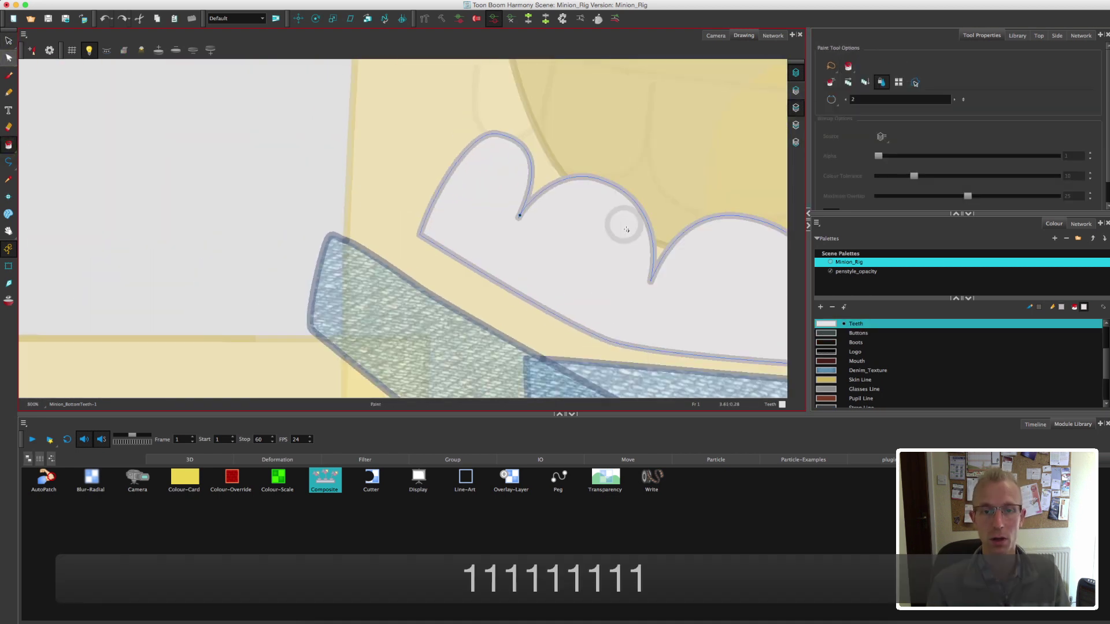
Check the finished lower teeth against the upper teeth in the Camera view.
{"action": "left_click", "coordinate": [9, 41]}
{"action": "left_click", "coordinate": [716, 35]}
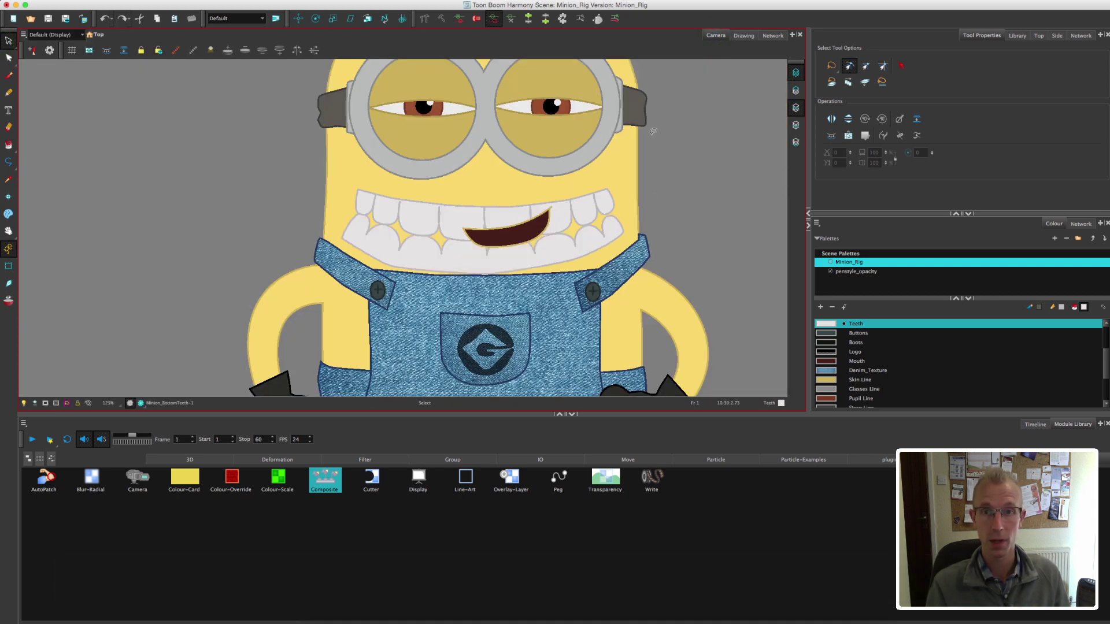
Open the Minion_Tongue drawing and delete the old mouth artwork from all of its art layers.
{"action": "left_click", "coordinate": [773, 35]}
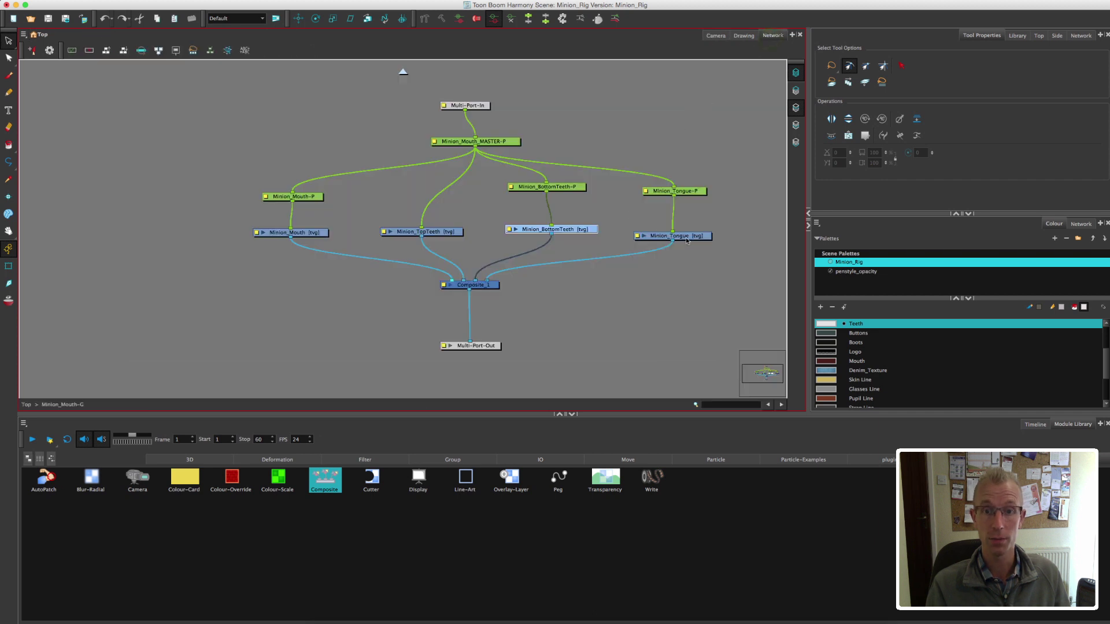
{"action": "left_click", "coordinate": [687, 237]}
{"action": "left_click", "coordinate": [744, 35]}
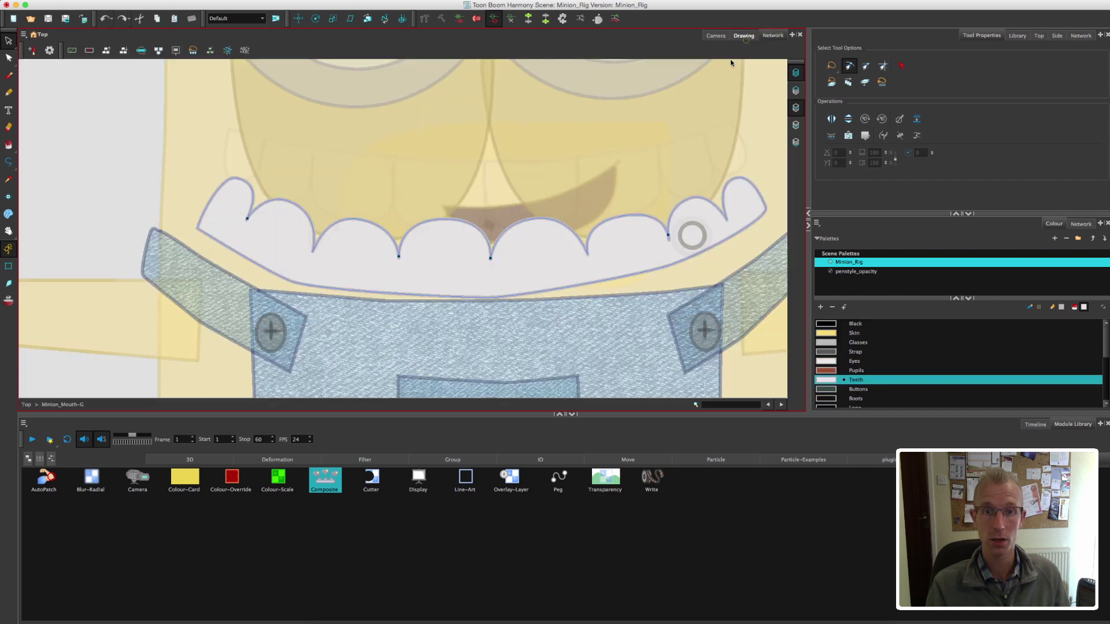
{"action": "left_click", "coordinate": [8, 41]}
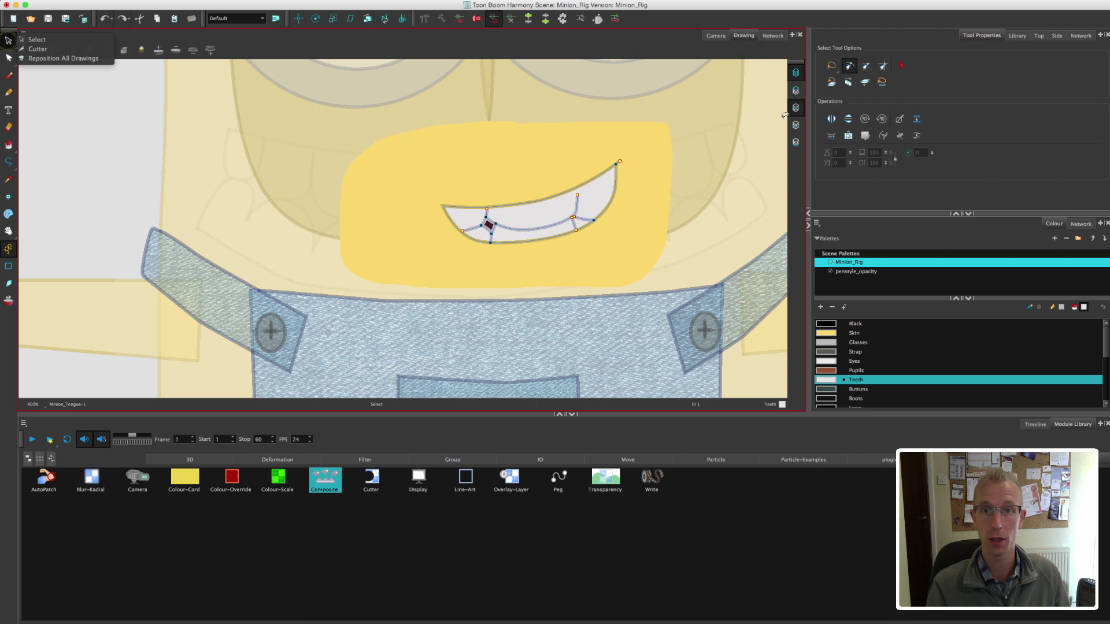
{"action": "left_click", "coordinate": [541, 98]}
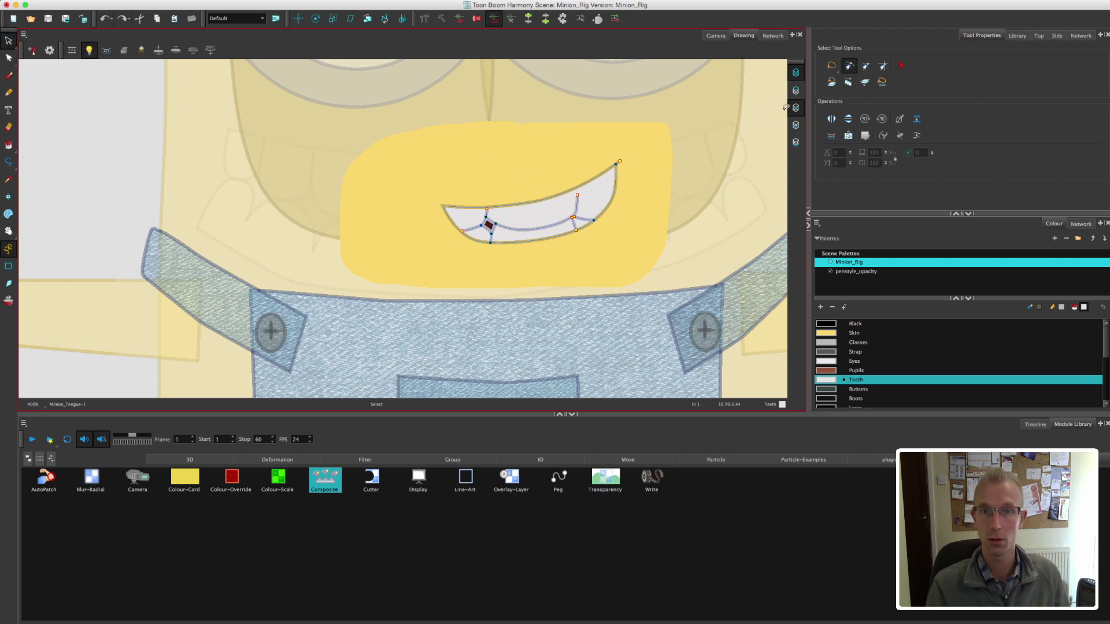
{"action": "key", "text": "super+a"}
{"action": "left_click", "coordinate": [485, 122]}
{"action": "left_click", "coordinate": [796, 126]}
{"action": "key", "text": "super+a"}
{"action": "key", "text": "Delete"}
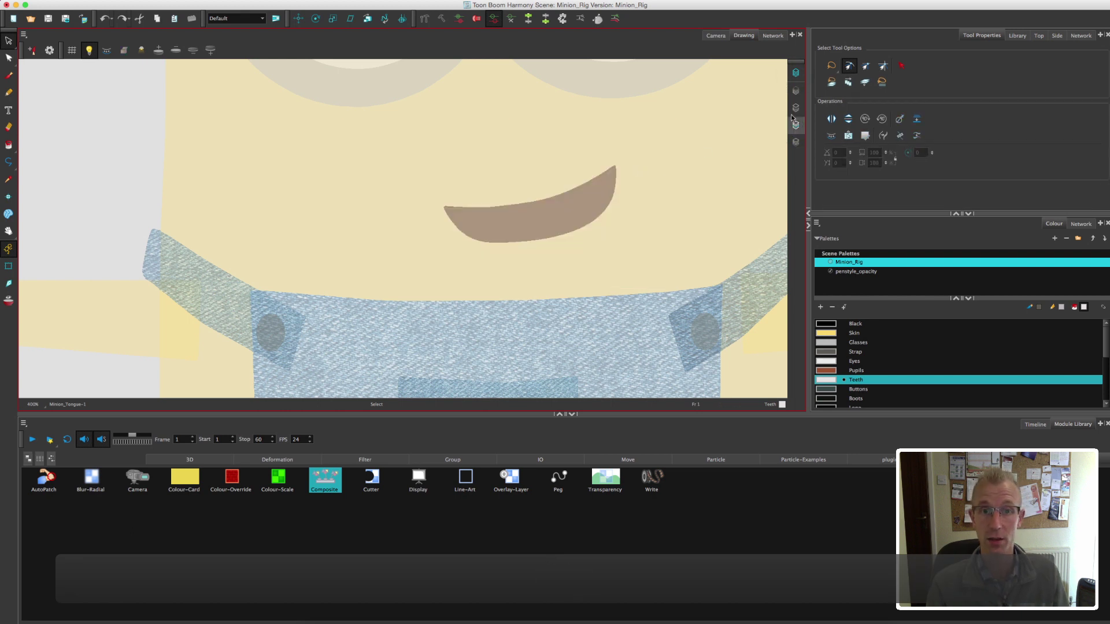
Check each art layer of the tongue drawing for leftover artwork with the light table off.
{"action": "left_click", "coordinate": [89, 51]}
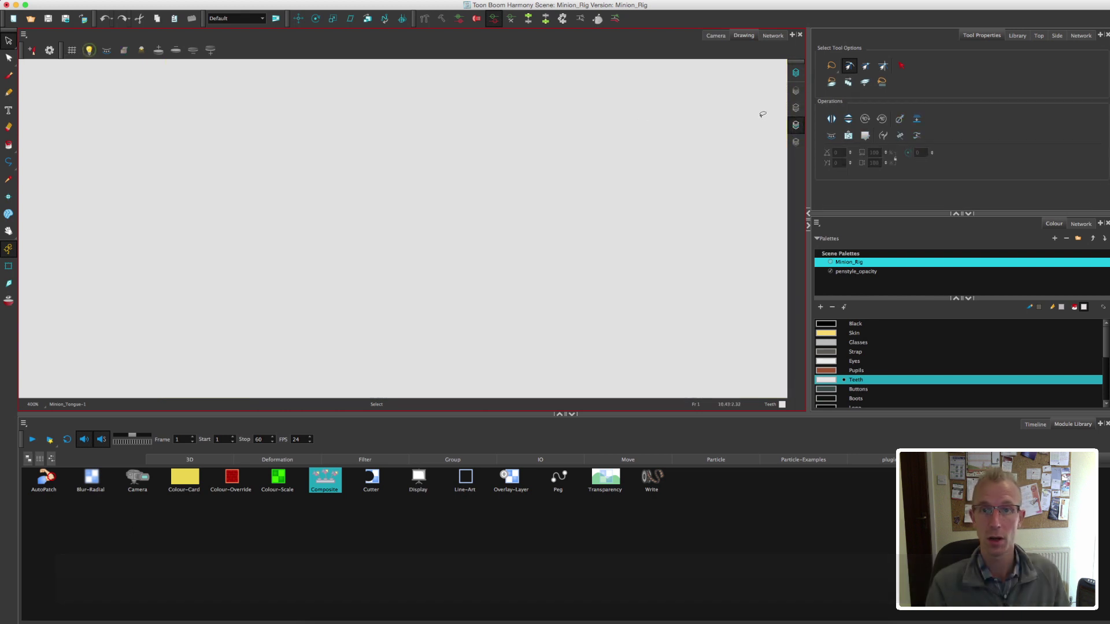
{"action": "left_click", "coordinate": [797, 108]}
{"action": "left_click", "coordinate": [796, 124]}
{"action": "left_click", "coordinate": [796, 140]}
{"action": "left_click", "coordinate": [795, 92]}
{"action": "left_click", "coordinate": [795, 108]}
{"action": "left_click", "coordinate": [796, 124]}
{"action": "left_click", "coordinate": [797, 141]}
{"action": "left_click", "coordinate": [796, 112]}
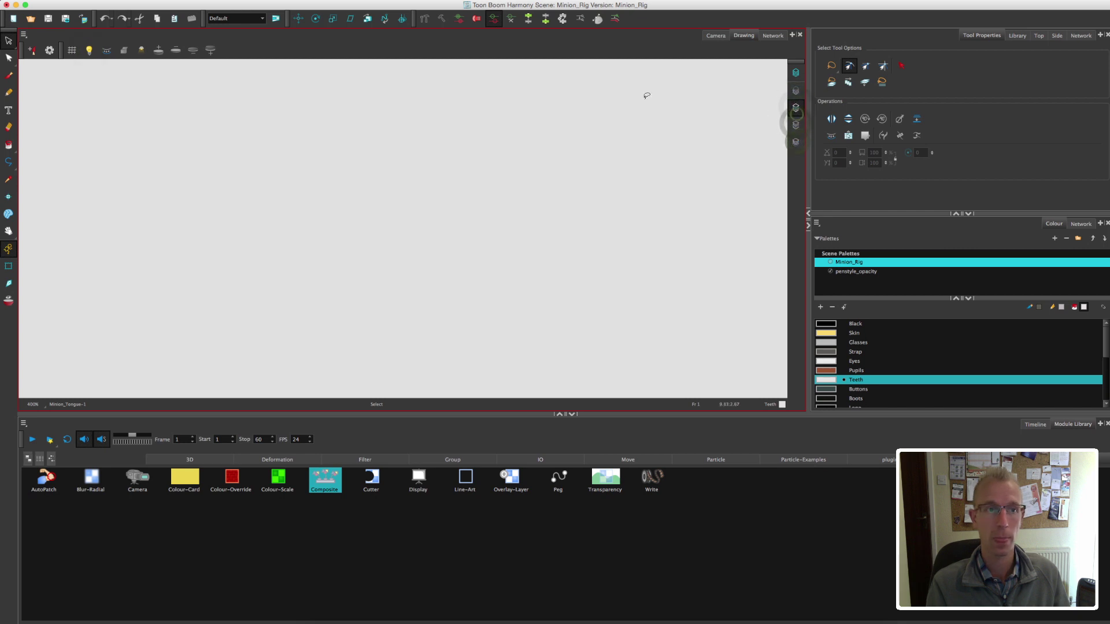
Sketch a rough two-lobed tongue with curled centre creases over the mouth, using the size 20 Brush 3 preset and the light table on.
{"action": "left_click", "coordinate": [89, 51]}
{"action": "left_click", "coordinate": [8, 77]}
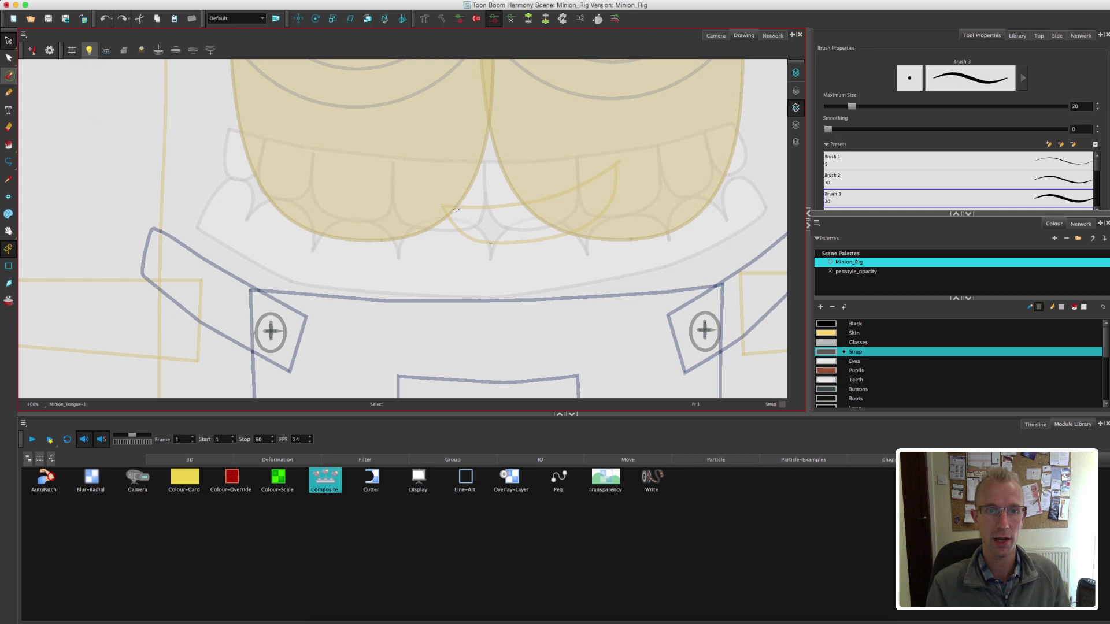
{"action": "key", "text": "2"}
{"action": "left_click_drag", "start_coordinate": [536, 220], "coordinate": [522, 242]}
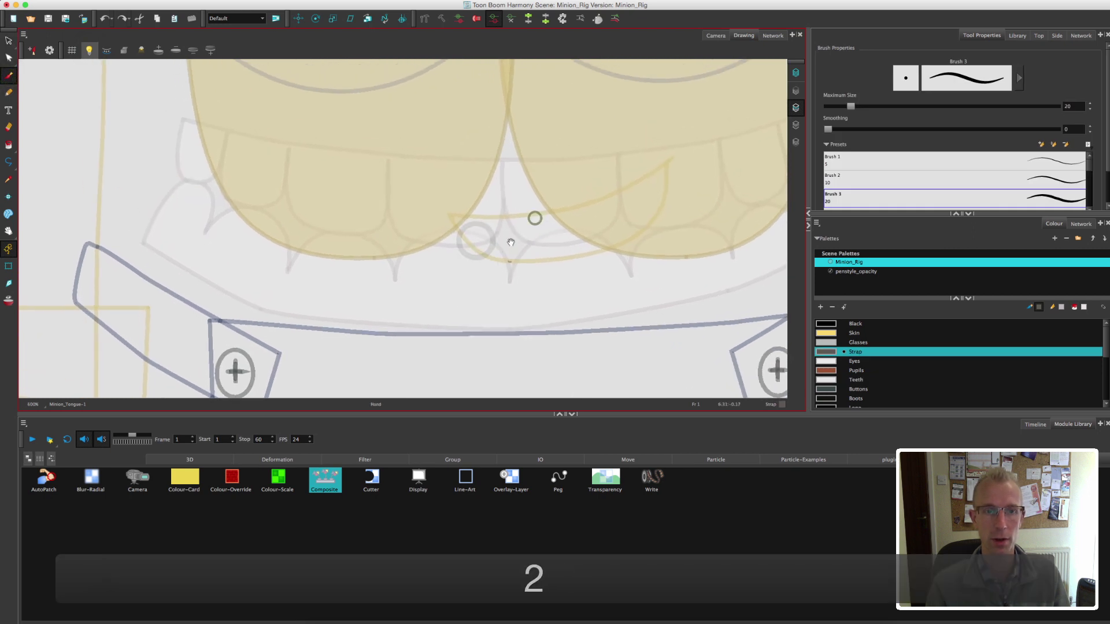
{"action": "mouse_move", "coordinate": [436, 230]}
{"action": "left_mouse_down"}
{"action": "mouse_move", "coordinate": [507, 246]}
{"action": "mouse_move", "coordinate": [504, 224]}
{"action": "mouse_move", "coordinate": [564, 224]}
{"action": "mouse_move", "coordinate": [596, 298]}
{"action": "left_mouse_up"}
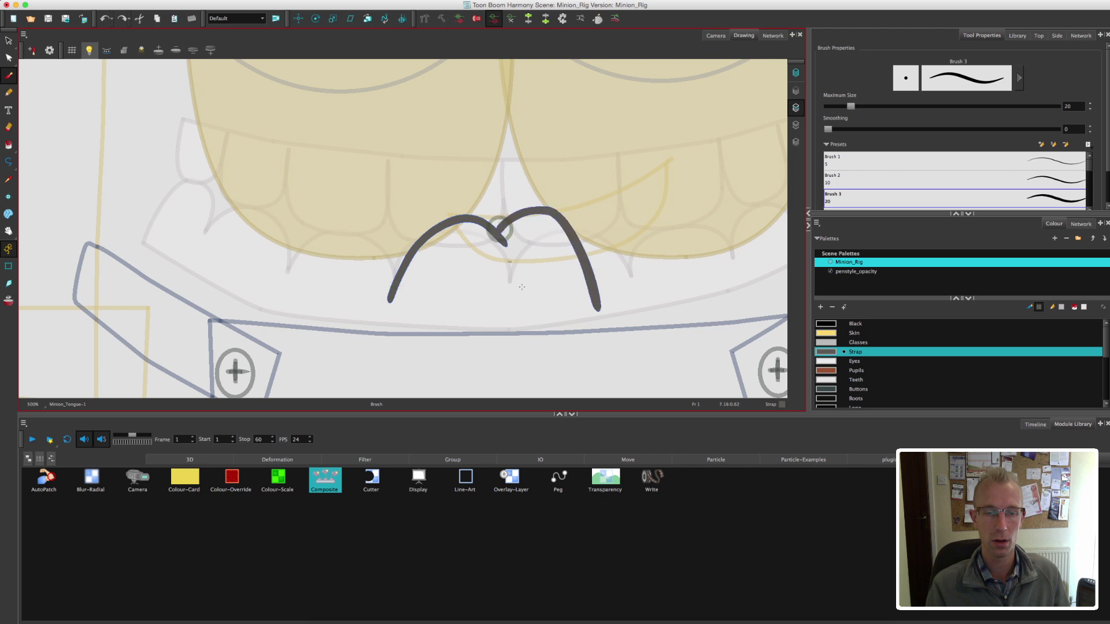
{"action": "mouse_move", "coordinate": [453, 288]}
{"action": "left_mouse_down"}
{"action": "mouse_move", "coordinate": [603, 325]}
{"action": "mouse_move", "coordinate": [558, 342]}
{"action": "mouse_move", "coordinate": [588, 328]}
{"action": "mouse_move", "coordinate": [604, 302]}
{"action": "left_mouse_up"}
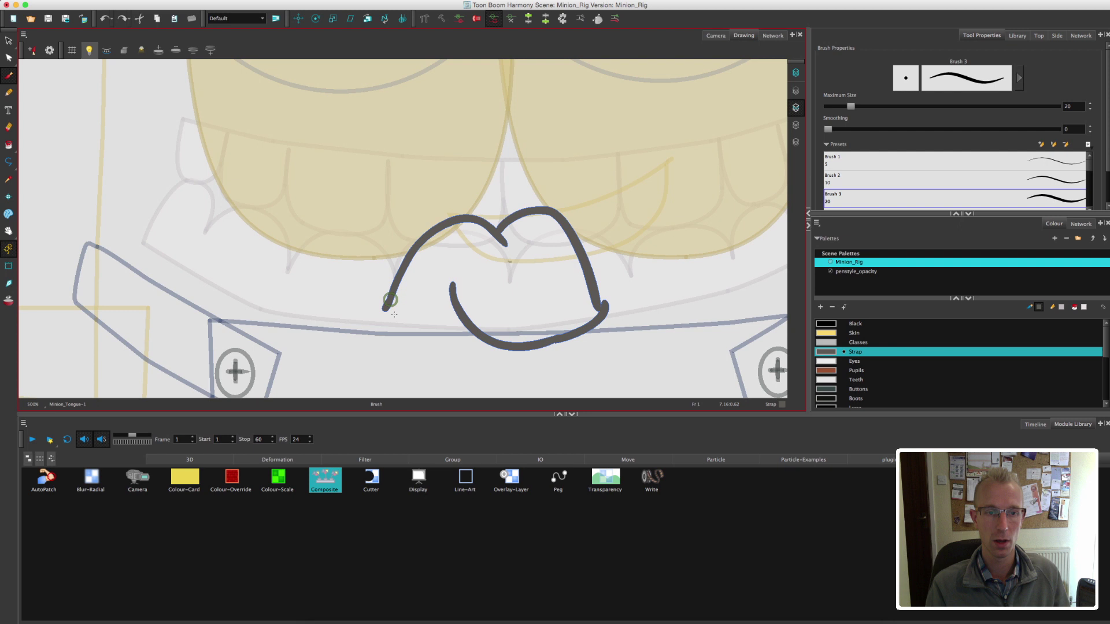
{"action": "left_click_drag", "start_coordinate": [386, 309], "coordinate": [486, 340]}
{"action": "left_click_drag", "start_coordinate": [501, 236], "coordinate": [526, 271]}
{"action": "key", "text": "super+z"}
{"action": "left_click_drag", "start_coordinate": [502, 234], "coordinate": [519, 272]}
Move the rough tongue sketch from the Line Art layer to the Underlay layer and return to Line Art.
{"action": "left_click", "coordinate": [8, 41]}
{"action": "mouse_move", "coordinate": [512, 164]}
{"action": "left_mouse_down"}
{"action": "mouse_move", "coordinate": [406, 210]}
{"action": "mouse_move", "coordinate": [535, 168]}
{"action": "left_mouse_up"}
{"action": "key", "text": "super+c"}
{"action": "key", "text": "super+x"}
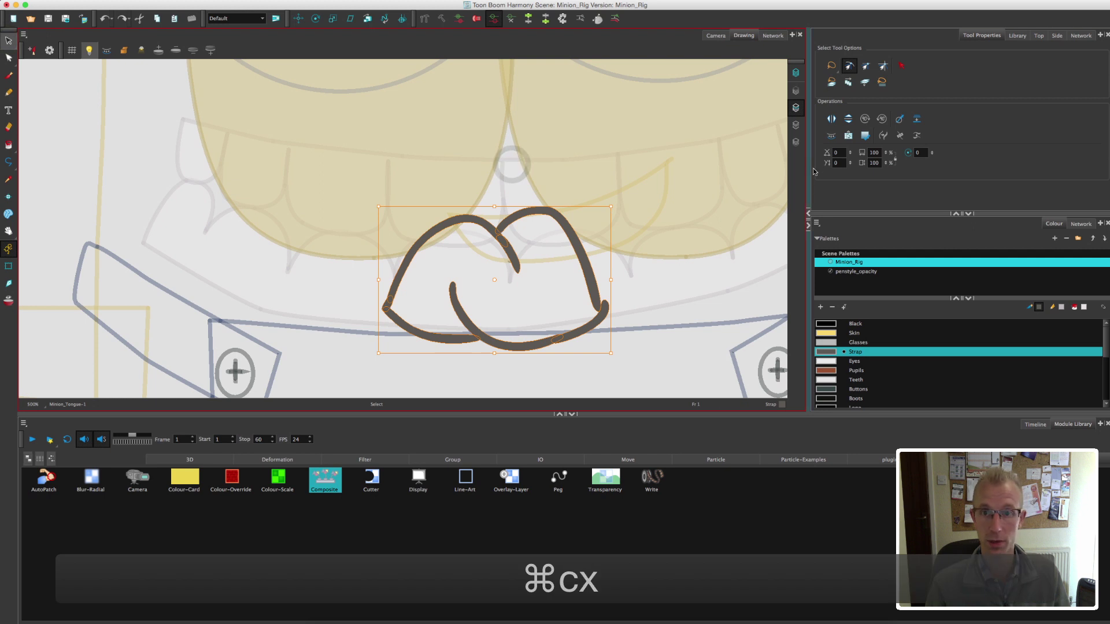
{"action": "left_click", "coordinate": [796, 142]}
{"action": "left_click", "coordinate": [796, 108]}
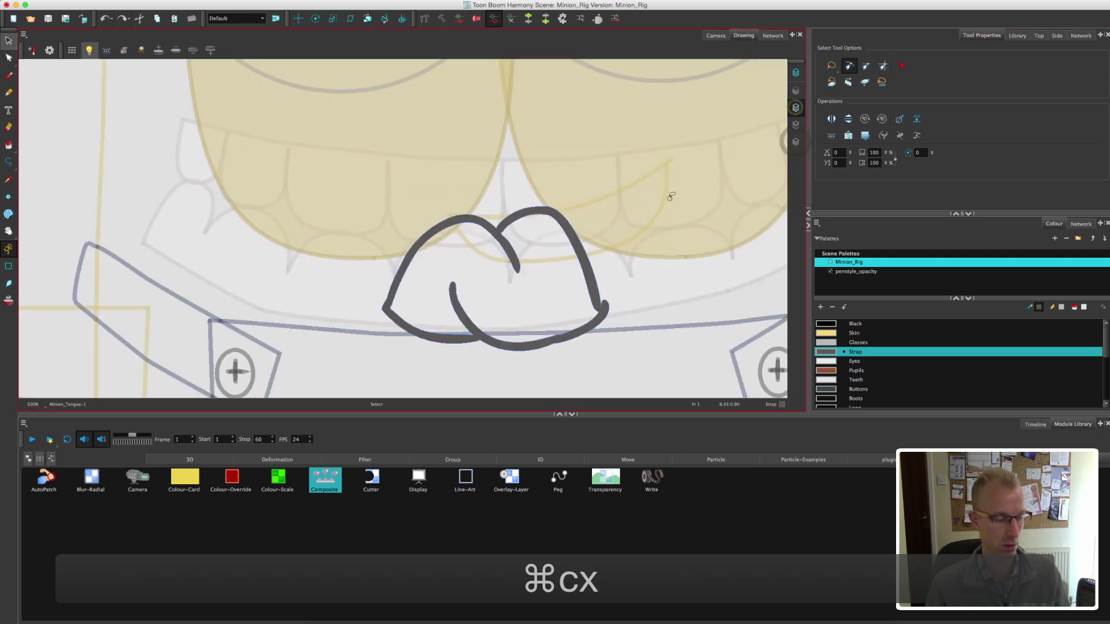
{"action": "key", "text": "super+a"}
{"action": "key", "text": "super+x"}
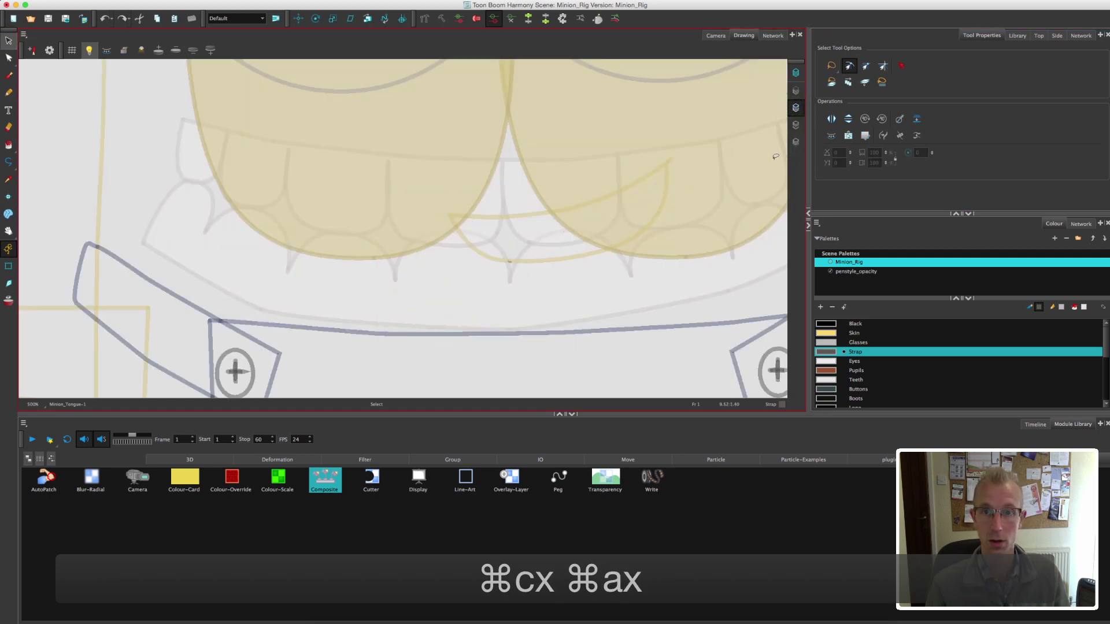
{"action": "key", "text": "super+v"}
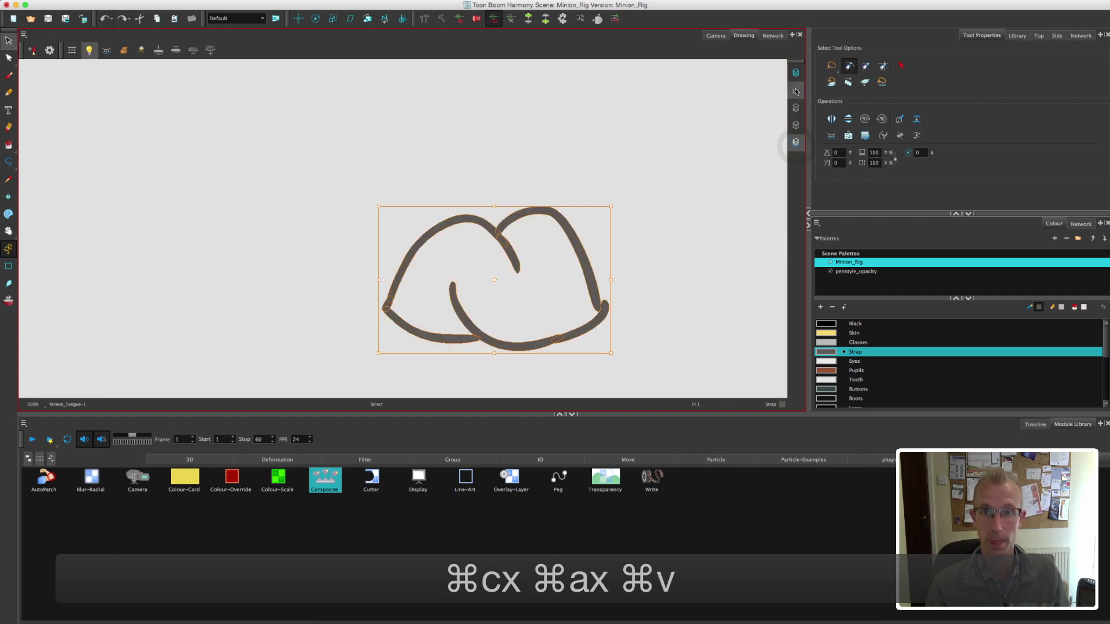
{"action": "left_click", "coordinate": [796, 92]}
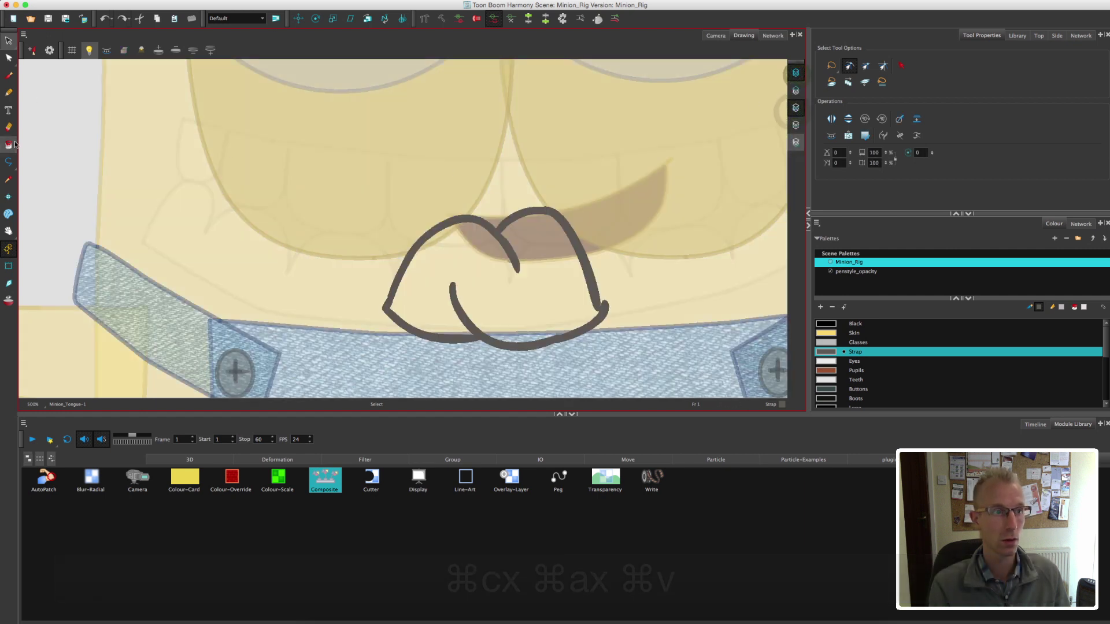
Add a palette colour named Tongue to Minion_Rig and set it to a muted pink, RGB 159, 106, 90.
{"action": "left_click", "coordinate": [9, 163]}
{"action": "mouse_move", "coordinate": [1104, 370]}
{"action": "left_mouse_down"}
{"action": "mouse_move", "coordinate": [1106, 325]}
{"action": "mouse_move", "coordinate": [1106, 376]}
{"action": "left_mouse_up"}
{"action": "left_click", "coordinate": [820, 307]}
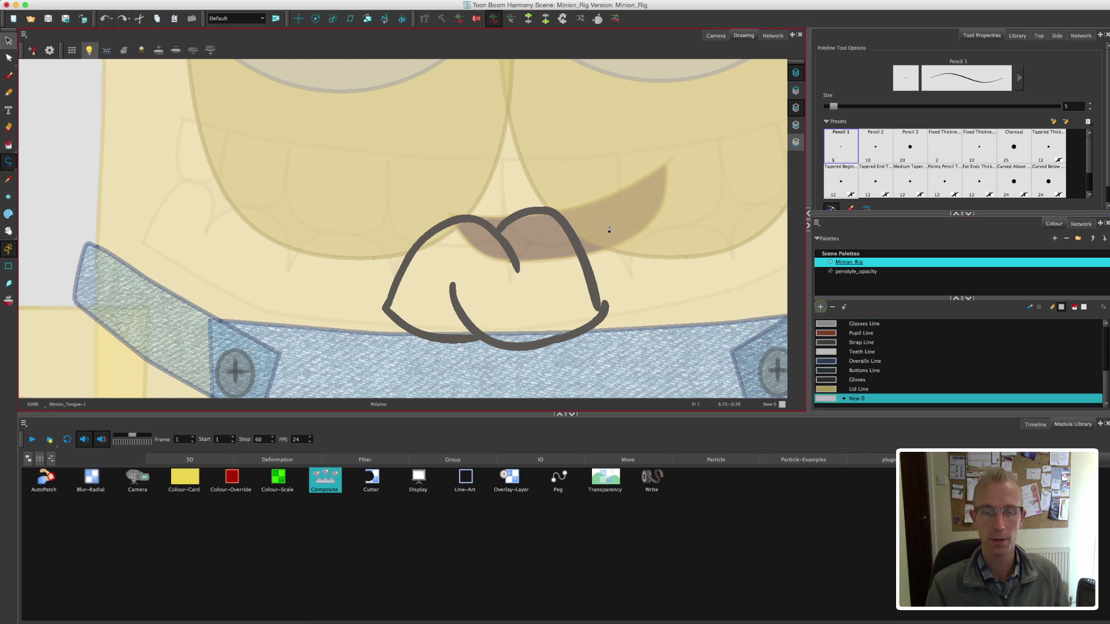
{"action": "left_click", "coordinate": [824, 399]}
{"action": "double_click", "coordinate": [824, 398]}
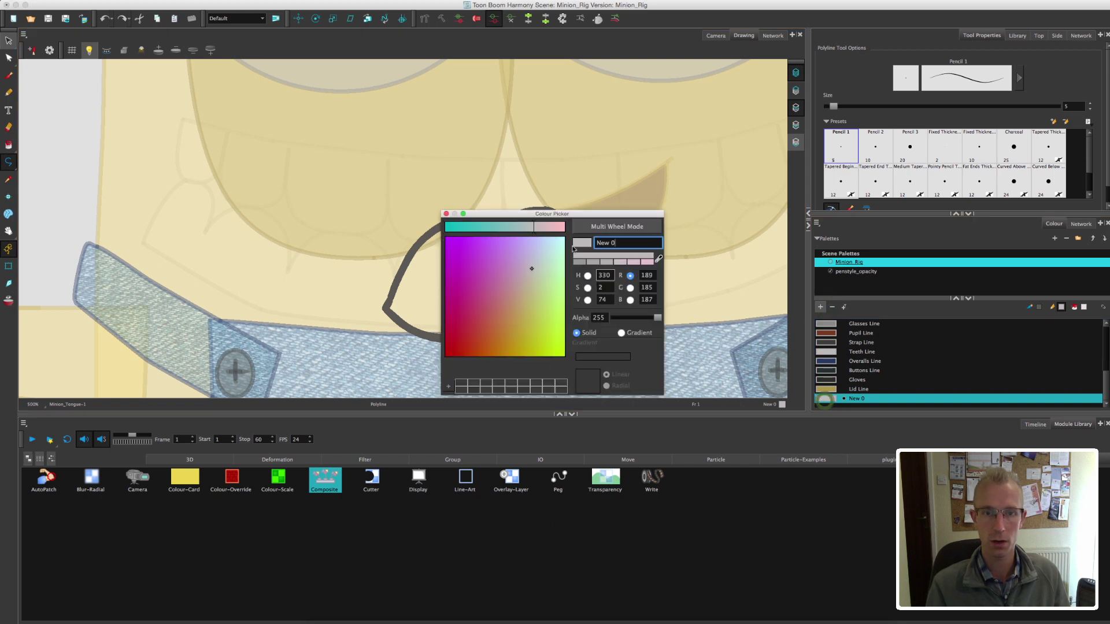
{"action": "type", "text": "Tongue"}
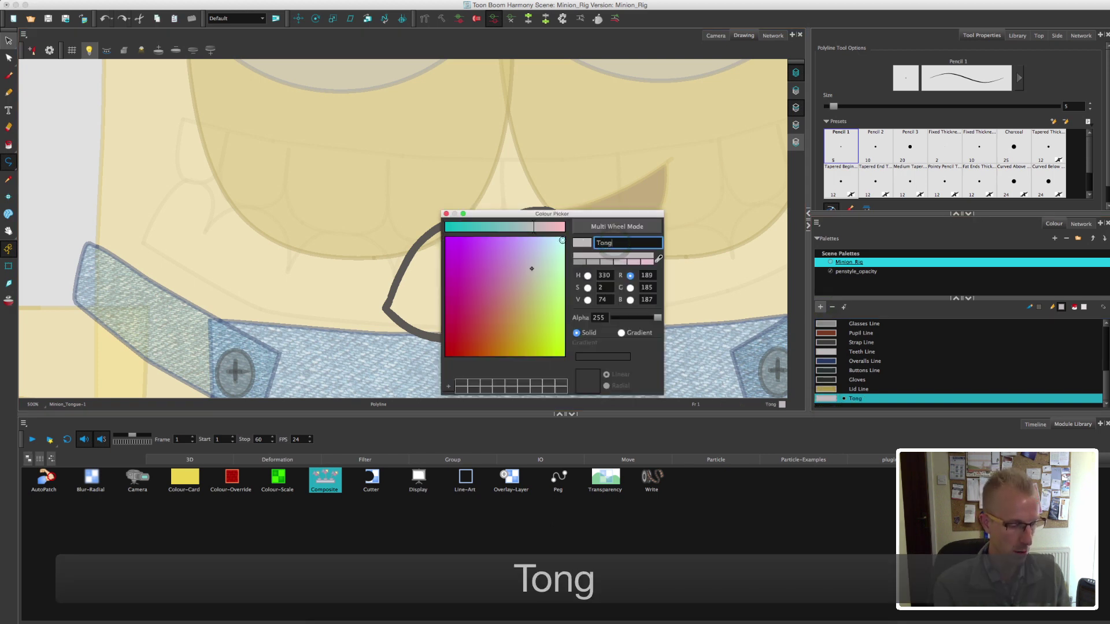
{"action": "left_click", "coordinate": [629, 228]}
{"action": "left_click_drag", "start_coordinate": [584, 242], "coordinate": [585, 267]}
{"action": "left_click", "coordinate": [582, 265]}
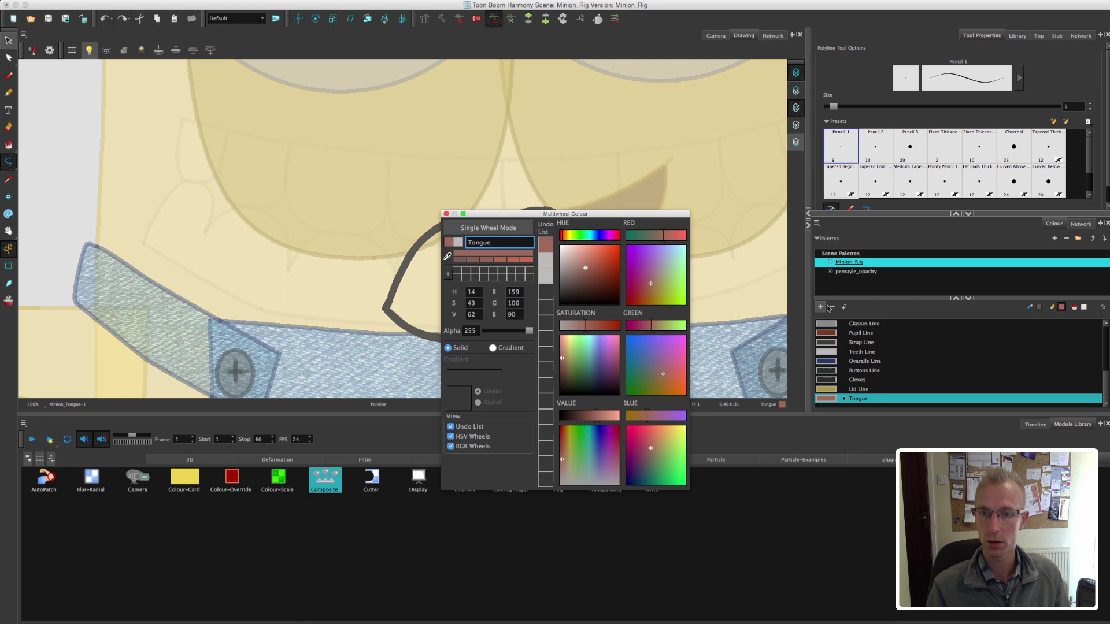
Add a darker palette colour named Tongue Line, set to RGB 122, 78, 68.
{"action": "left_click", "coordinate": [822, 308]}
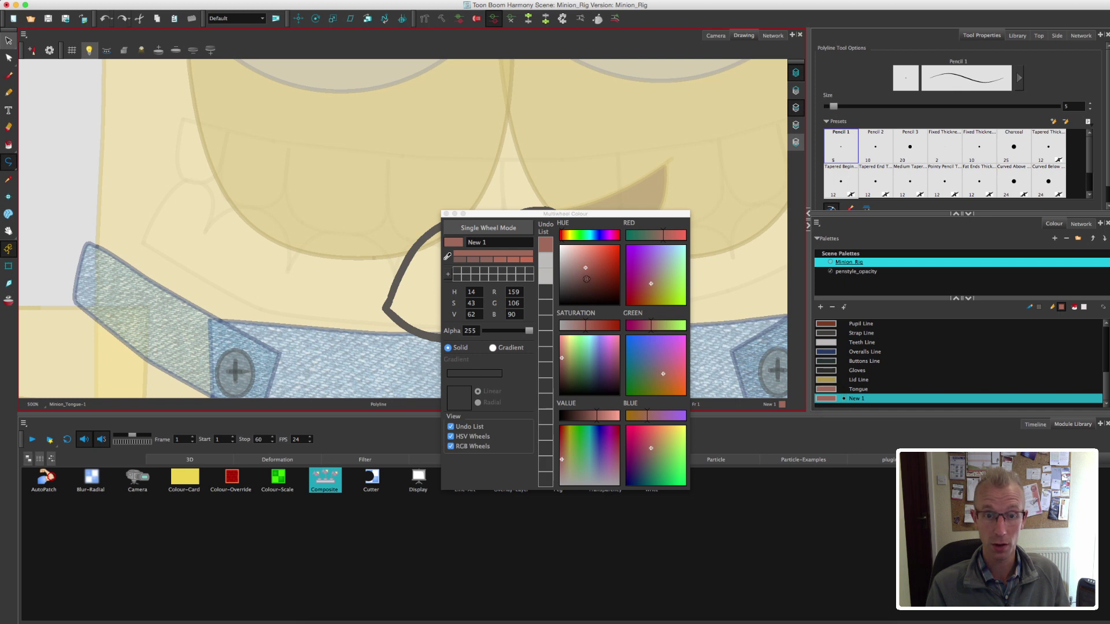
{"action": "left_click", "coordinate": [586, 276]}
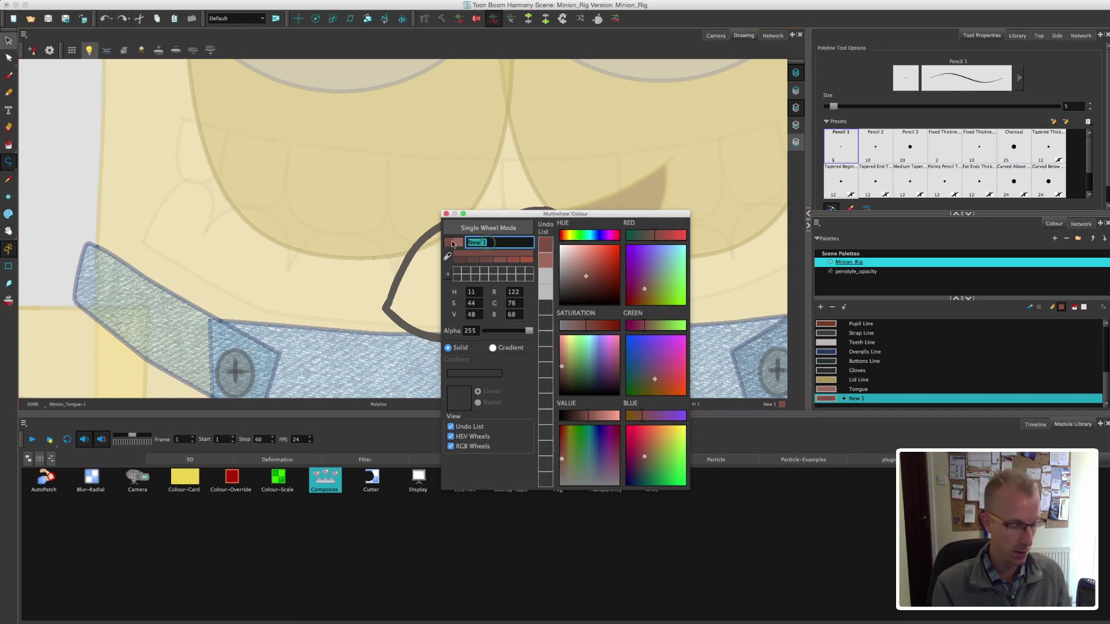
{"action": "type", "text": "Tongue Line"}
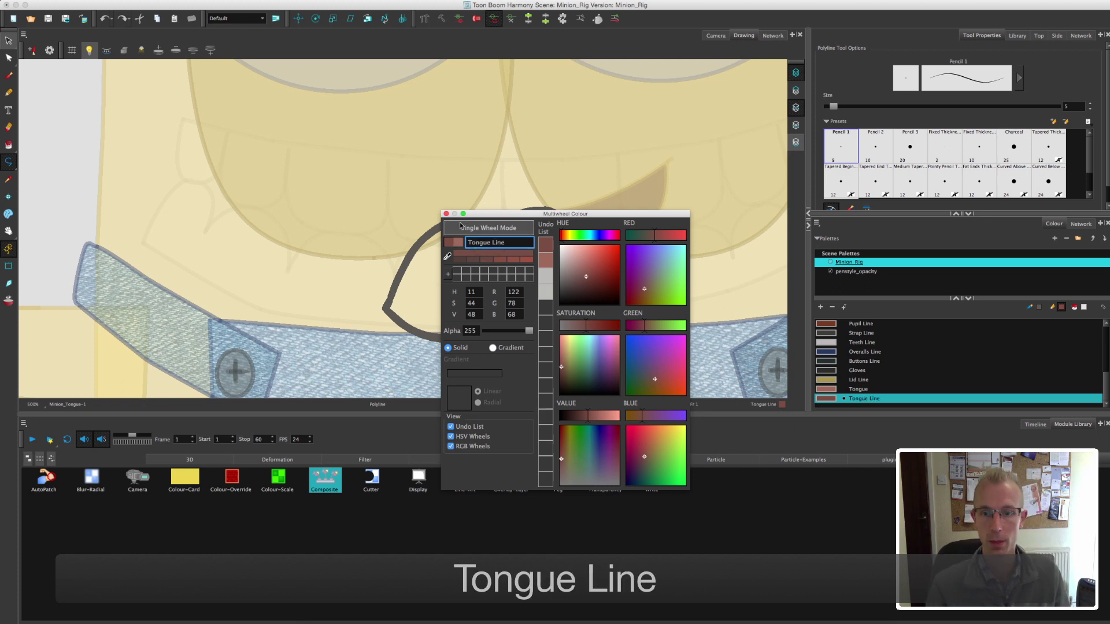
{"action": "left_click", "coordinate": [446, 214]}
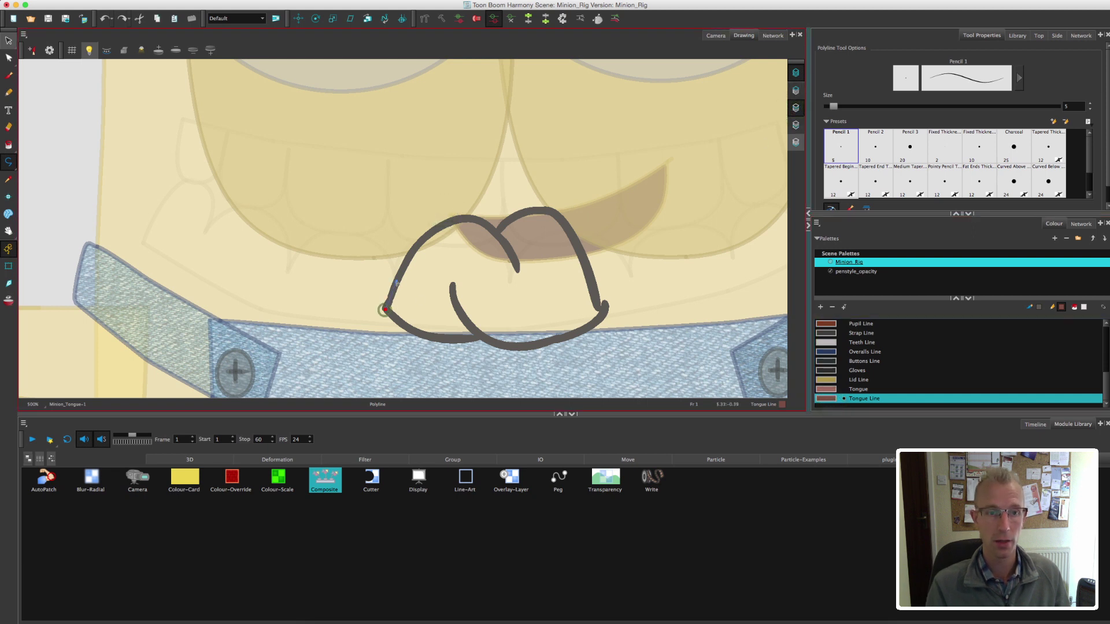
Trace the tongue's left lobe in Tongue Line with the Polyline tool, from the left corner to the end of the upper centre crease.
{"action": "left_click", "coordinate": [441, 227]}
{"action": "double_click", "coordinate": [518, 269]}
{"action": "key", "text": "g"}
{"action": "key", "text": "f"}
{"action": "key", "text": "g"}
{"action": "key", "text": "f"}
{"action": "key", "text": "g"}
{"action": "key", "text": "f"}
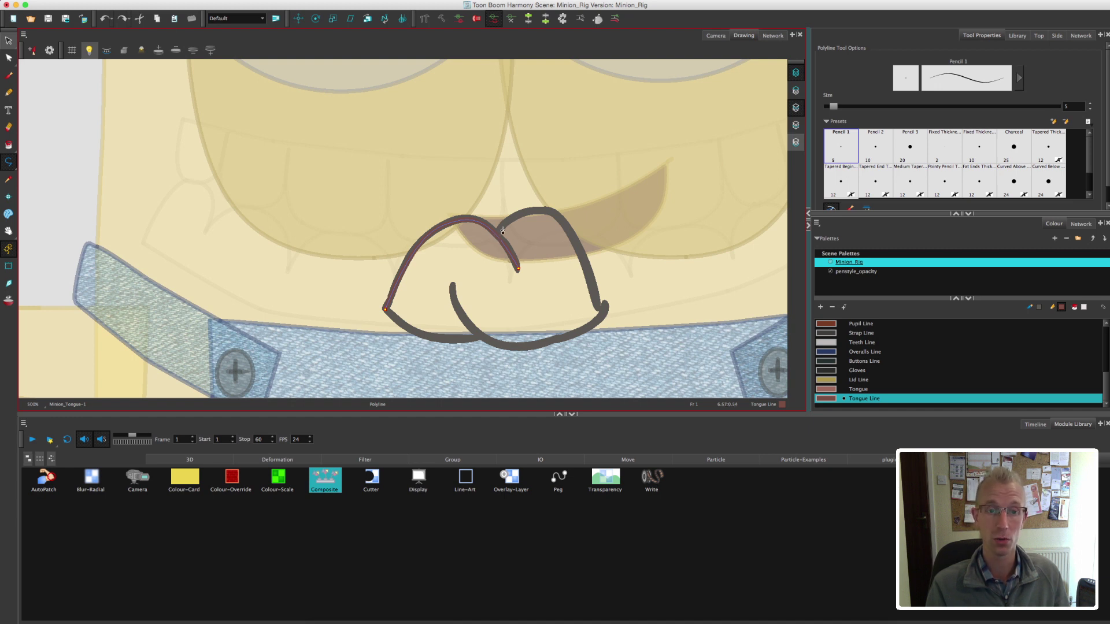
{"action": "left_click_drag", "start_coordinate": [572, 237], "coordinate": [578, 250]}
{"action": "left_click", "coordinate": [590, 274]}
{"action": "left_click", "coordinate": [604, 314]}
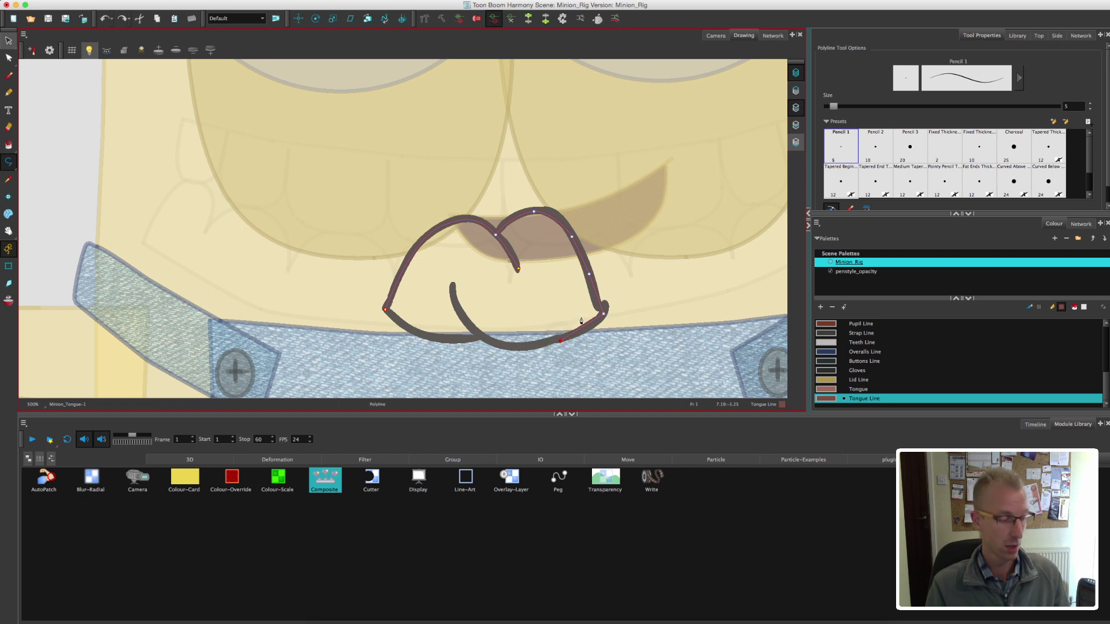
{"action": "key", "text": "super+z"}
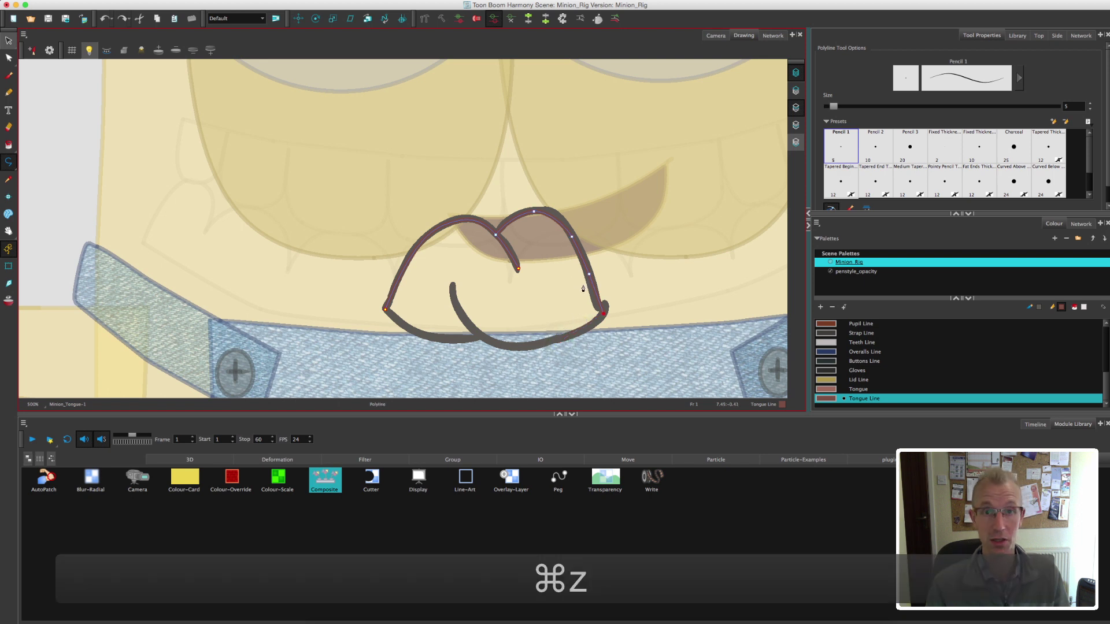
{"action": "key", "text": "g"}
{"action": "key", "text": "f"}
{"action": "key", "text": "super+z"}
{"action": "key", "text": "super+z"}
{"action": "key", "text": "super+z"}
{"action": "key", "text": "super+z"}
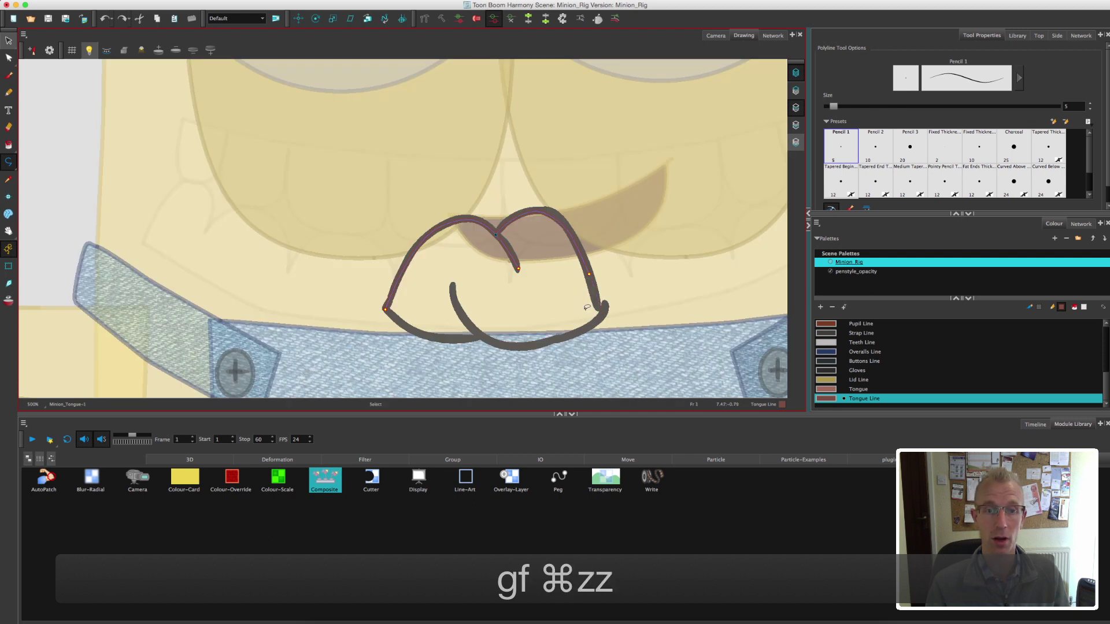
Trace the tongue's right lobe down to the end of the lower crease, and close the left lobe with its lower edge.
{"action": "left_click", "coordinate": [529, 211]}
{"action": "left_click", "coordinate": [583, 252]}
{"action": "left_click_drag", "start_coordinate": [481, 335], "coordinate": [421, 289]}
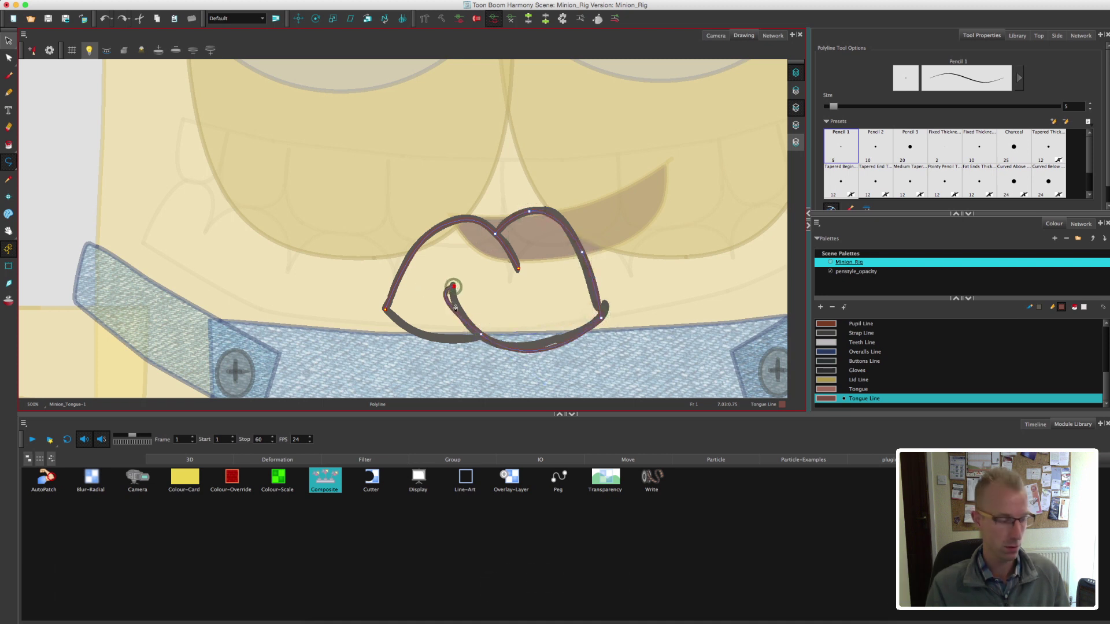
{"action": "key", "text": "super+z"}
{"action": "key", "text": "super+z"}
{"action": "key", "text": "super+z"}
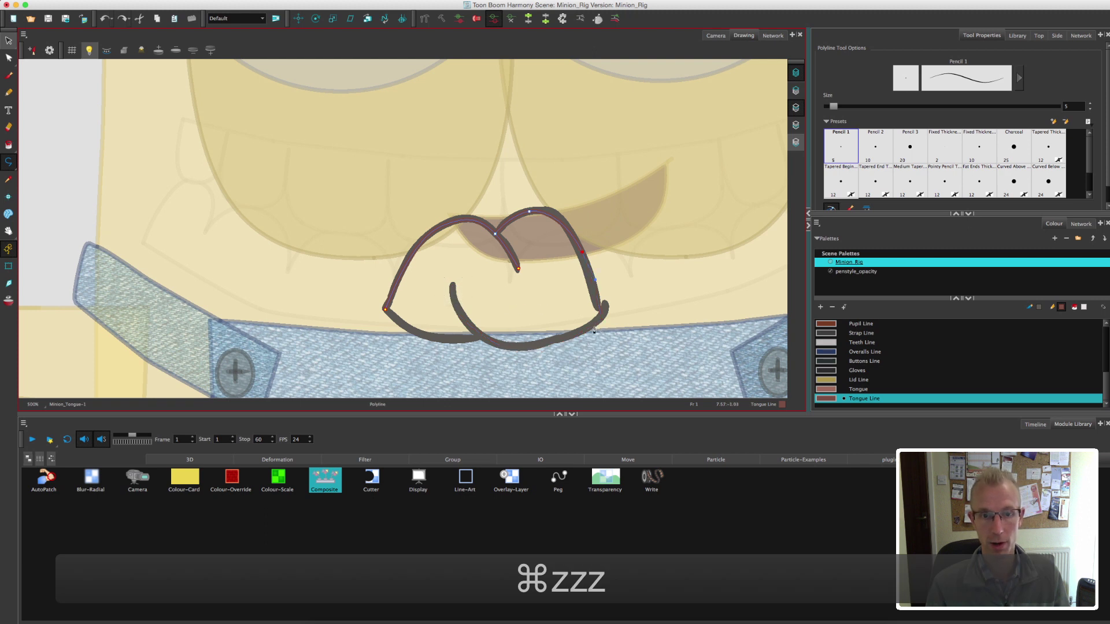
{"action": "left_click_drag", "start_coordinate": [489, 342], "coordinate": [462, 315]}
{"action": "left_click", "coordinate": [454, 289]}
{"action": "key", "text": "g"}
{"action": "key", "text": "f"}
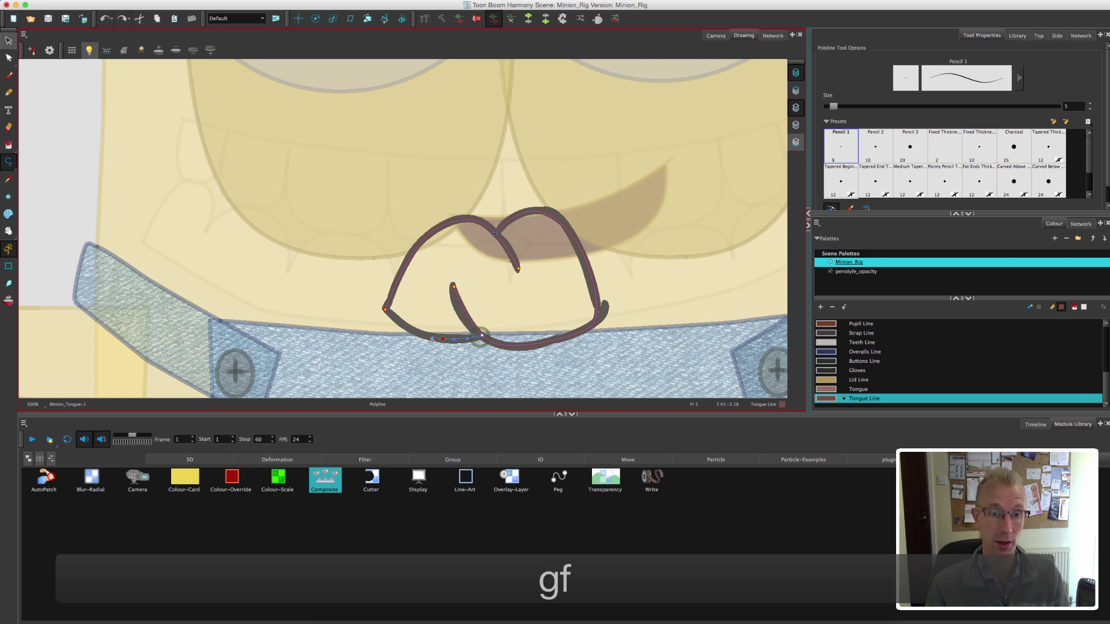
{"action": "left_click_drag", "start_coordinate": [399, 324], "coordinate": [395, 322]}
{"action": "left_click", "coordinate": [385, 311]}
Delete the rough tongue sketch from the Underlay layer, return to Line Art and turn off the light table.
{"action": "key", "text": "alt+s"}
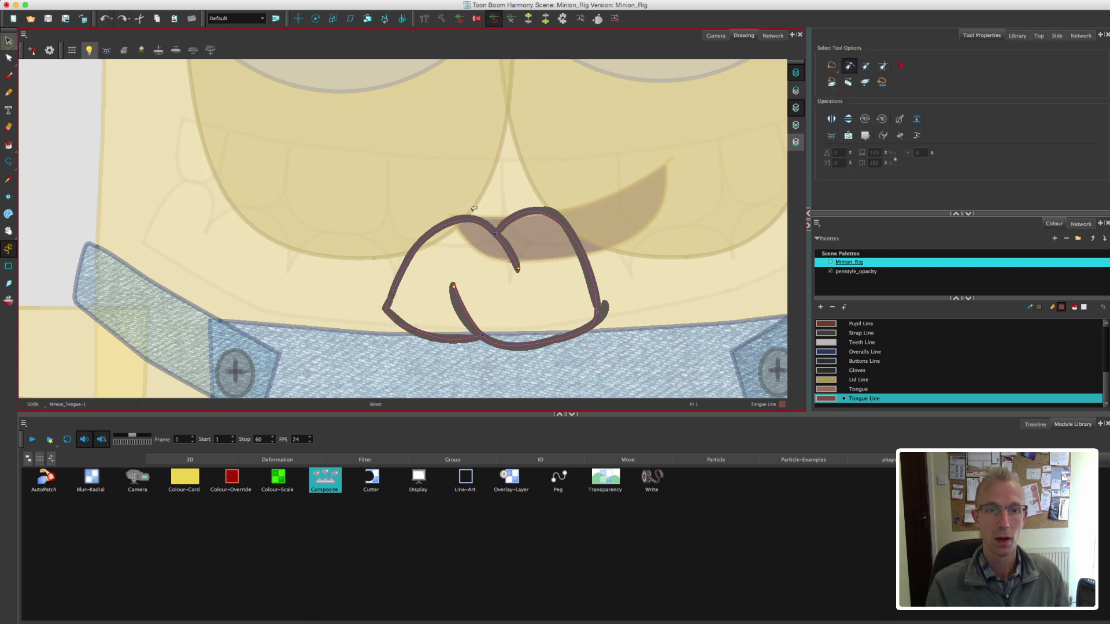
{"action": "key", "text": "super+a"}
{"action": "left_click", "coordinate": [723, 181]}
{"action": "left_click", "coordinate": [796, 107]}
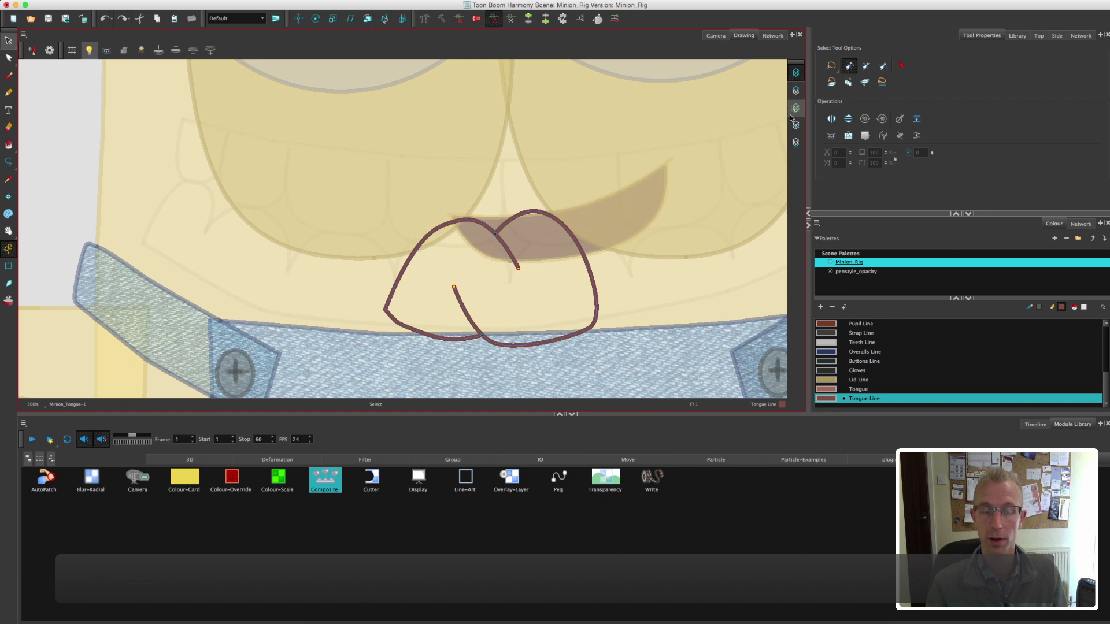
{"action": "left_click", "coordinate": [89, 50]}
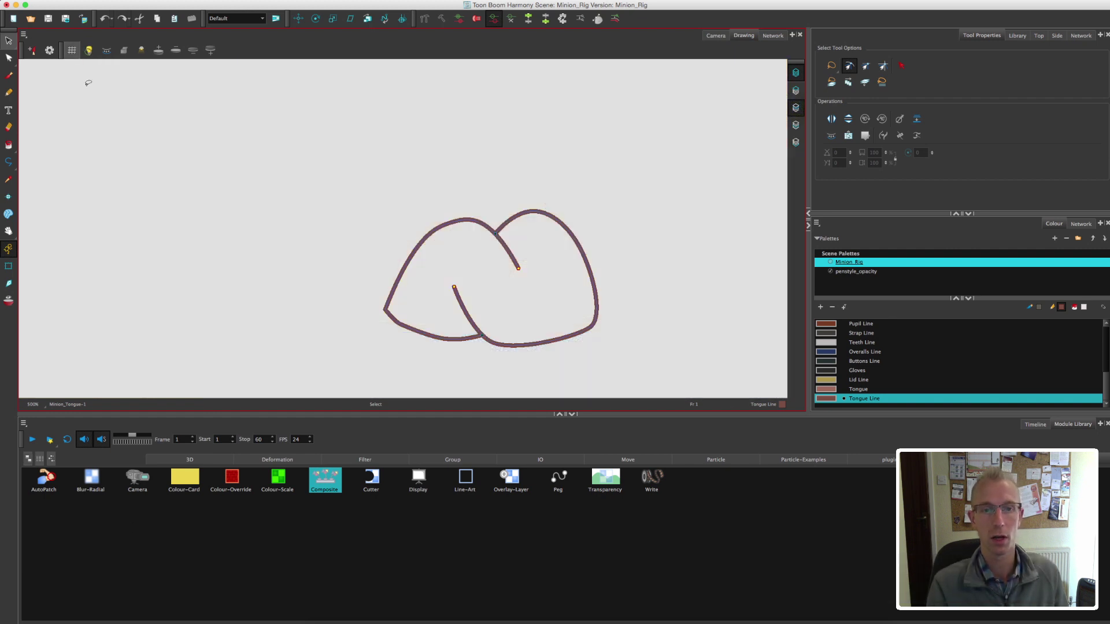
Taper the free end of the tongue's upper inner line by narrowing its thickness with the Pencil Editor.
{"action": "left_click_drag", "start_coordinate": [467, 261], "coordinate": [469, 237]}
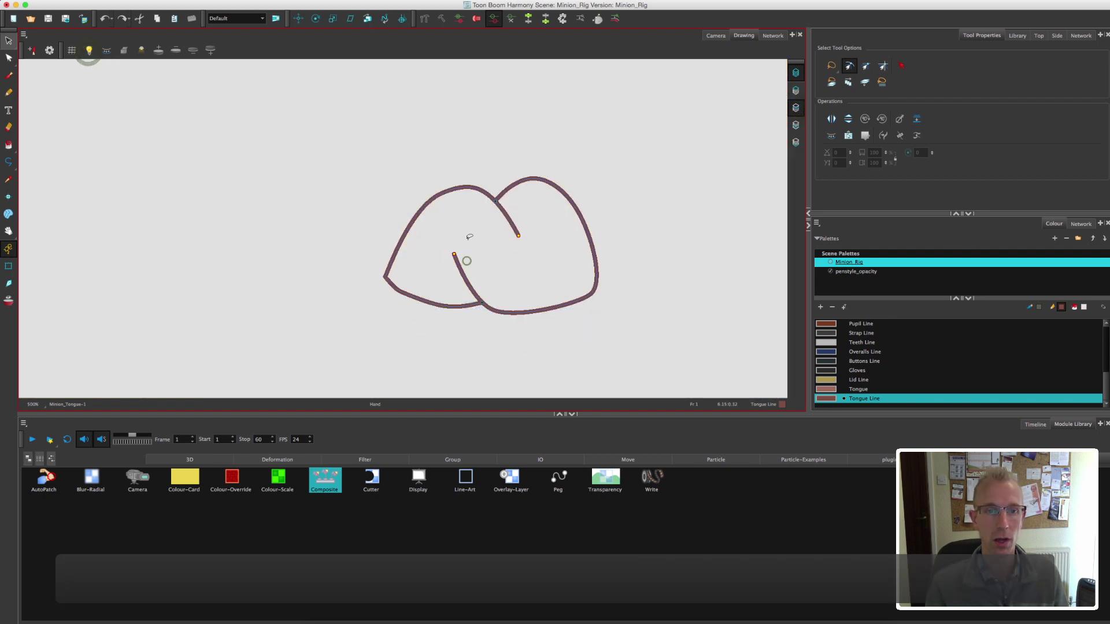
{"action": "left_click", "coordinate": [9, 60]}
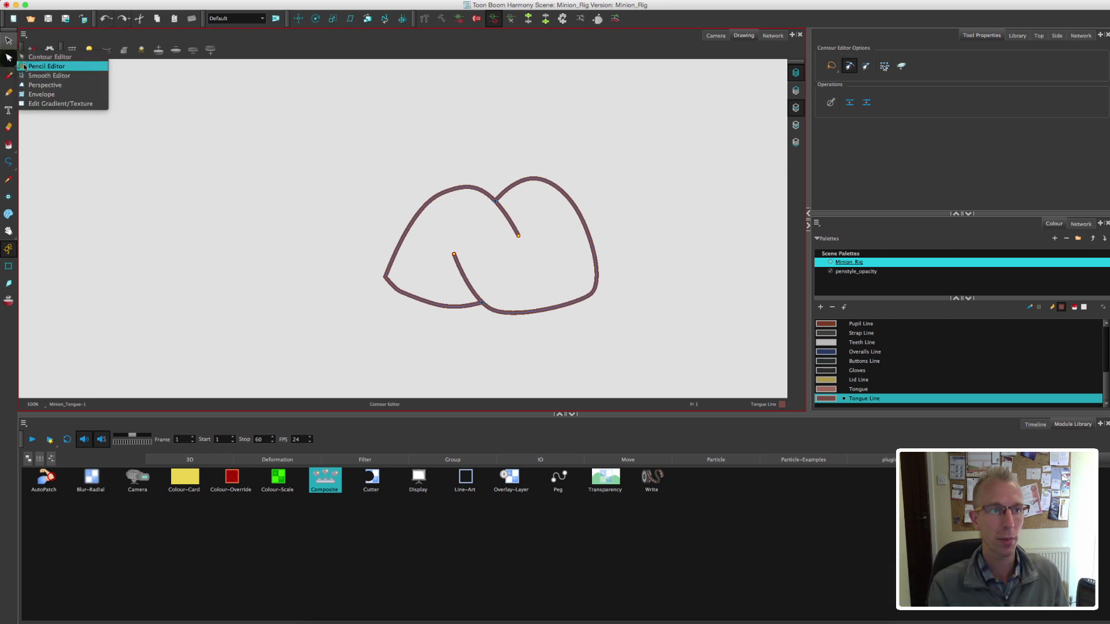
{"action": "left_click", "coordinate": [25, 67]}
{"action": "key", "text": "2"}
{"action": "key", "text": "2"}
{"action": "key", "text": "2"}
{"action": "key", "text": "2"}
{"action": "key", "text": "2"}
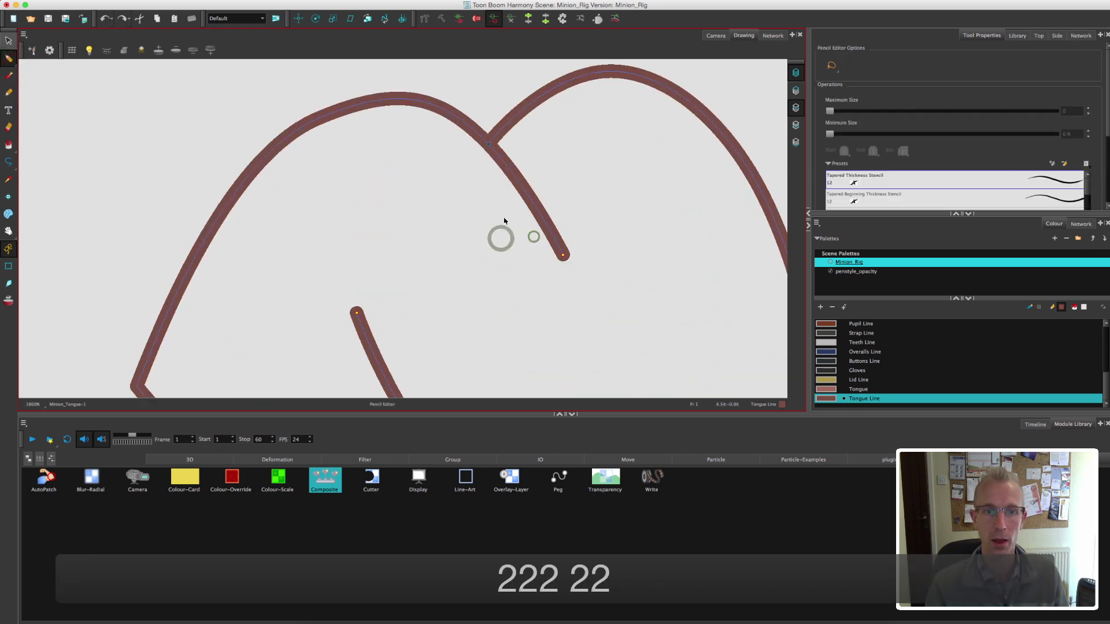
{"action": "key", "text": "2"}
{"action": "key", "text": "2"}
{"action": "key", "text": "2"}
{"action": "left_click", "coordinate": [497, 298]}
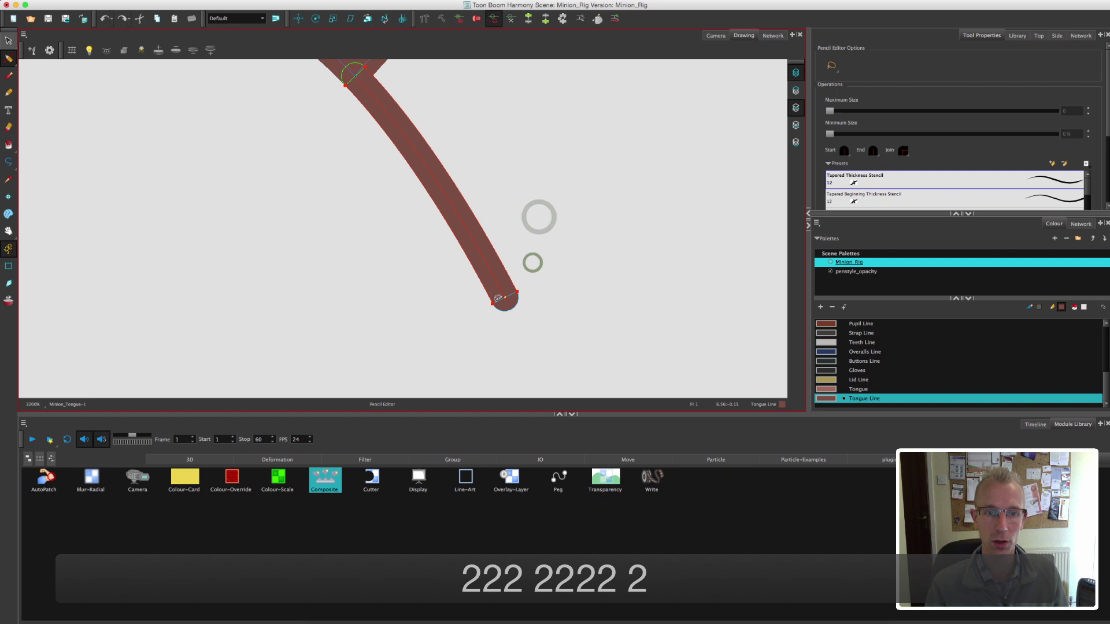
{"action": "left_click", "coordinate": [494, 304]}
{"action": "left_click_drag", "start_coordinate": [519, 297], "coordinate": [514, 293]}
Taper the free end of the tongue's lower inner line with the Pencil Editor.
{"action": "key", "text": "1"}
{"action": "key", "text": "1"}
{"action": "key", "text": "1"}
{"action": "key", "text": "1"}
{"action": "key", "text": "1"}
{"action": "key", "text": "1"}
{"action": "key", "text": "2"}
{"action": "key", "text": "2"}
{"action": "key", "text": "2"}
{"action": "left_click", "coordinate": [440, 252]}
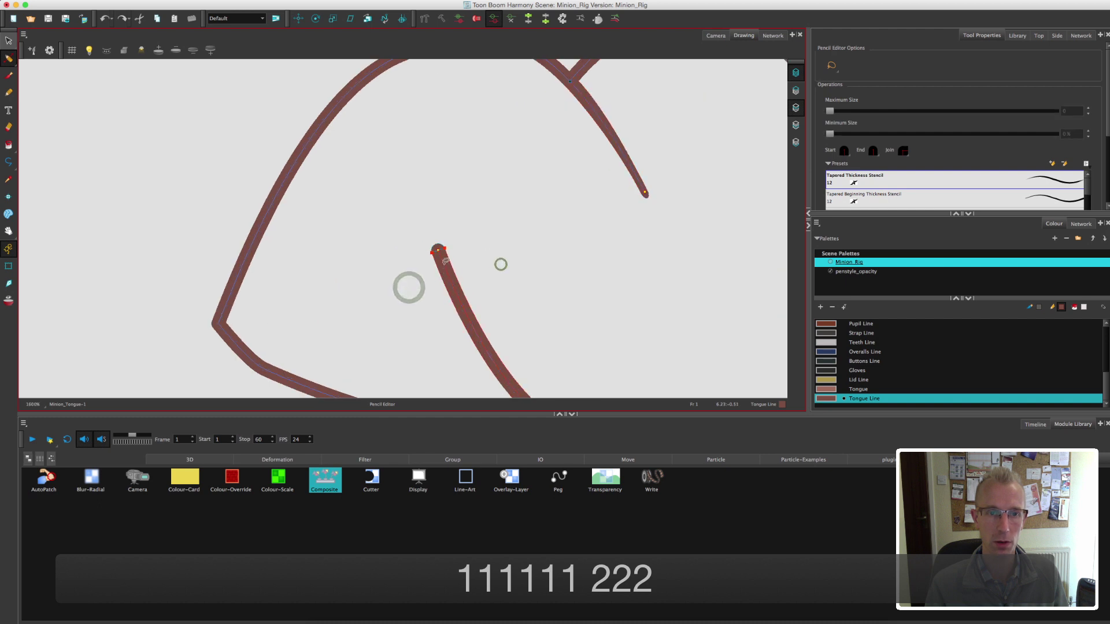
{"action": "key", "text": "2"}
{"action": "key", "text": "2"}
{"action": "key", "text": "2"}
{"action": "key", "text": "2"}
{"action": "left_click_drag", "start_coordinate": [484, 291], "coordinate": [478, 289]}
{"action": "key", "text": "1"}
{"action": "key", "text": "1"}
{"action": "key", "text": "1"}
{"action": "key", "text": "1"}
{"action": "key", "text": "1"}
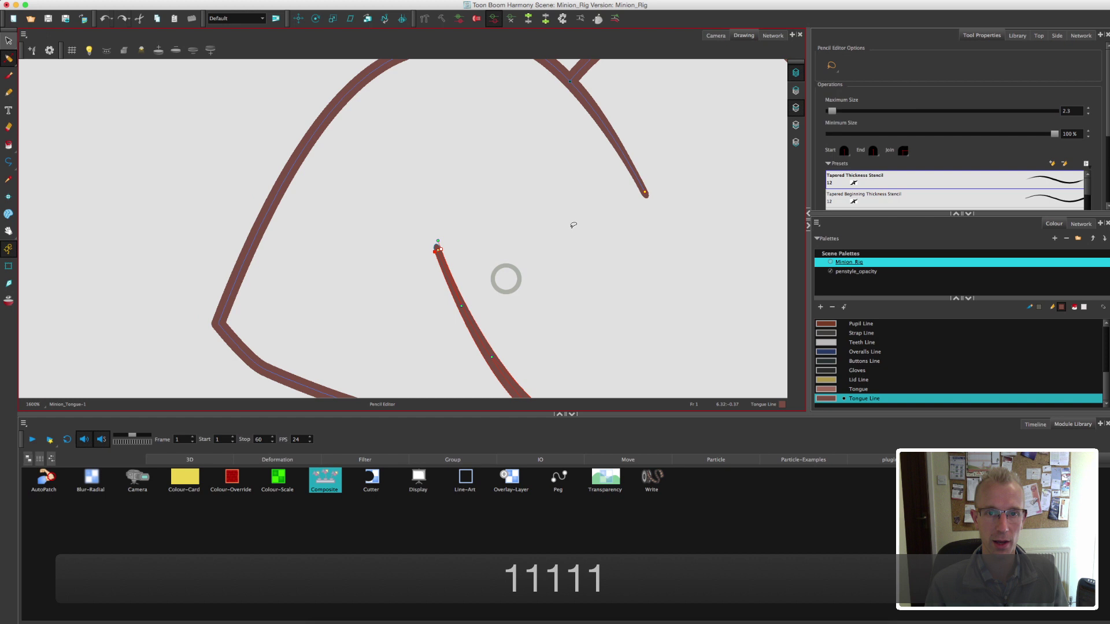
{"action": "key", "text": "1"}
{"action": "key", "text": "1"}
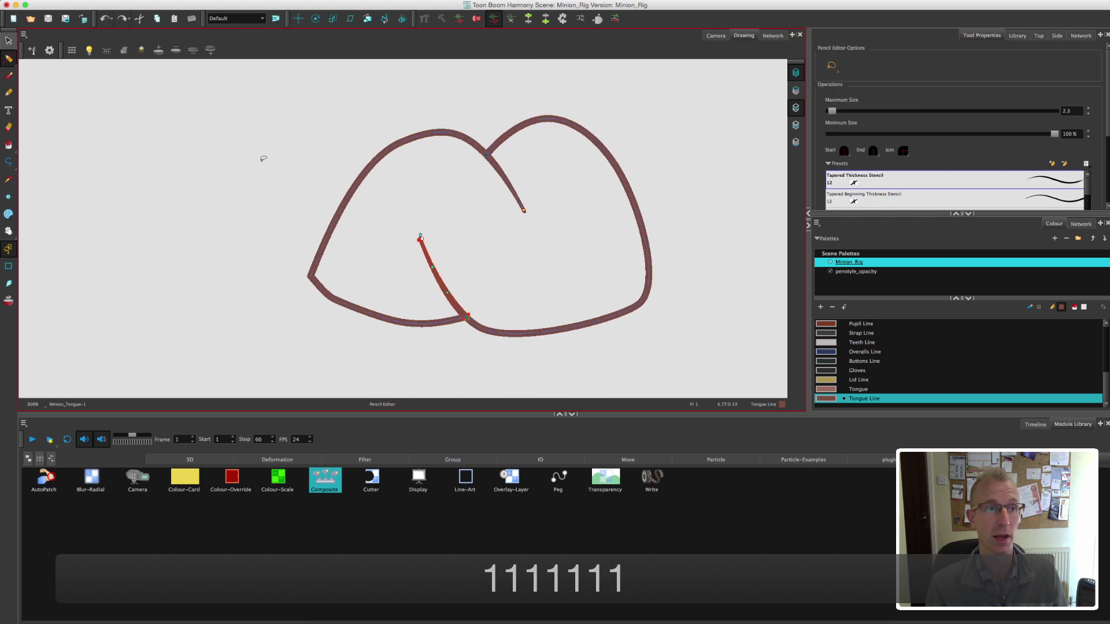
Try to create colour art from the tongue's line art with only the lower inner line selected, and check the strokes alone.
{"action": "left_click", "coordinate": [11, 59]}
{"action": "left_click", "coordinate": [46, 57]}
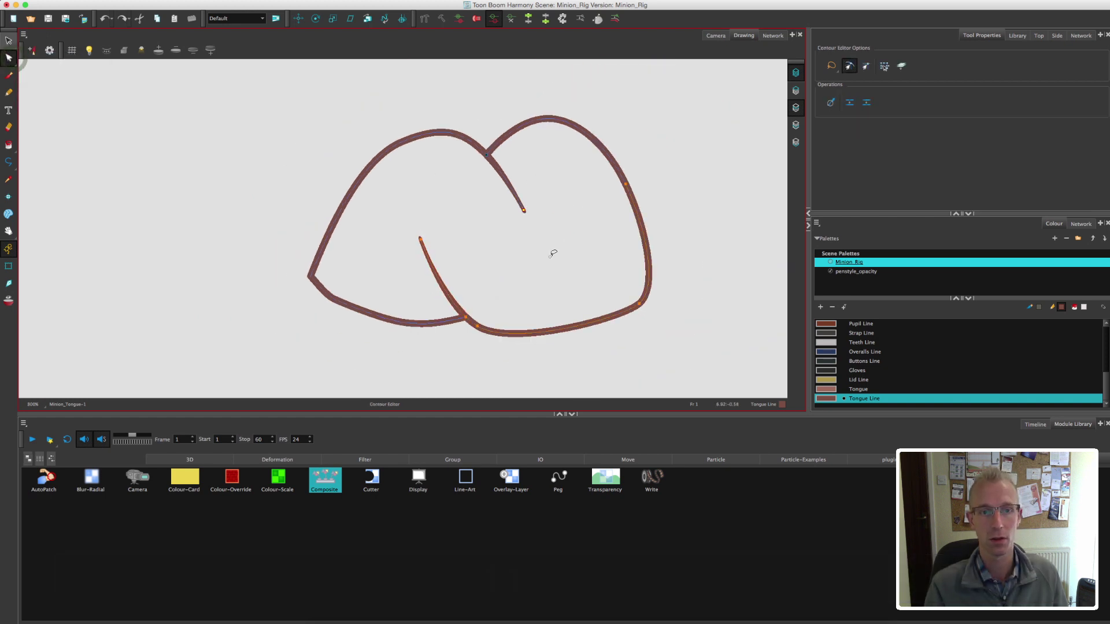
{"action": "left_click", "coordinate": [9, 42]}
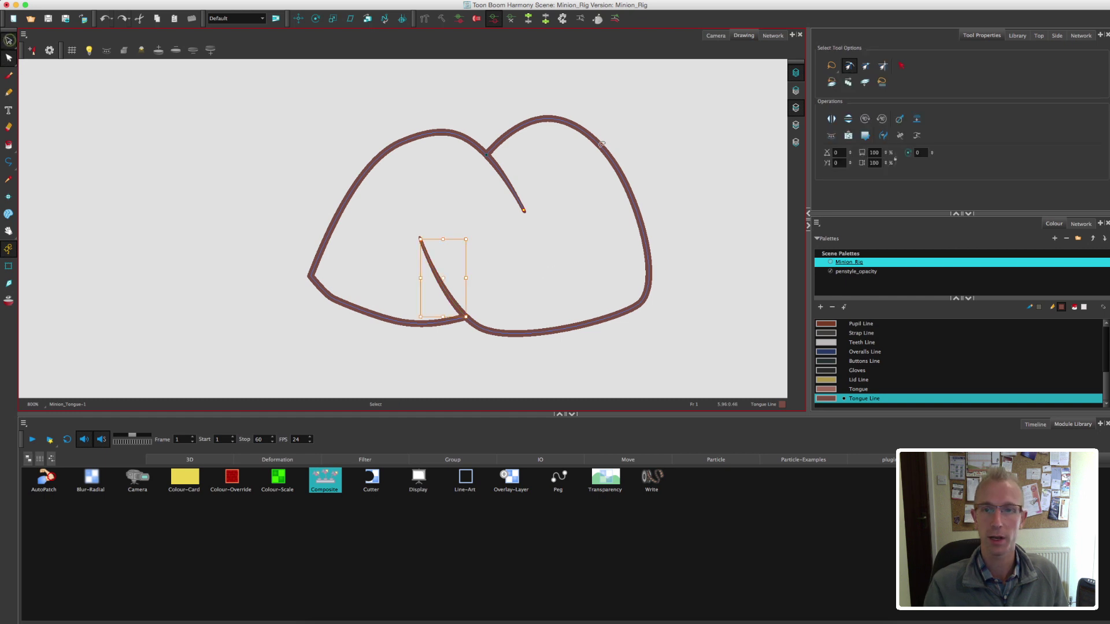
{"action": "left_click", "coordinate": [831, 138]}
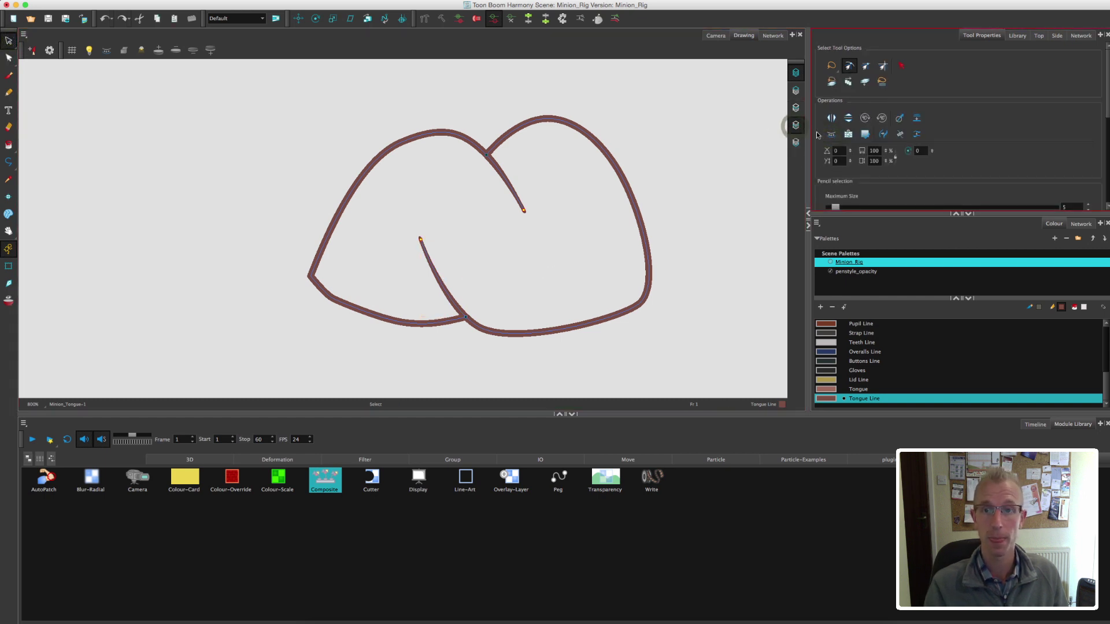
{"action": "left_click", "coordinate": [795, 73]}
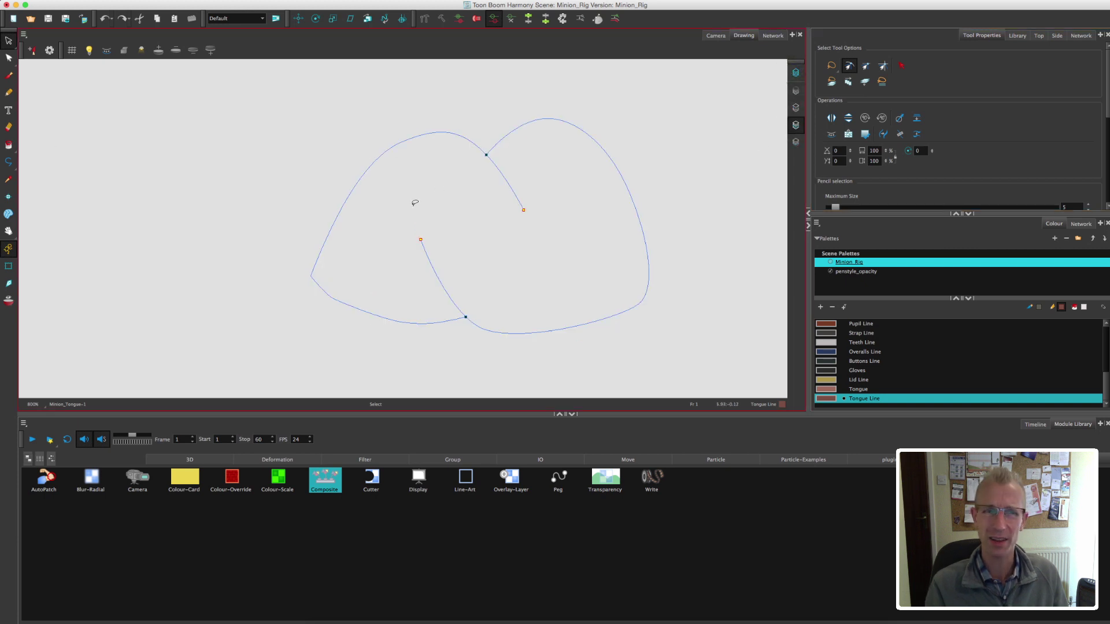
Try to fill the tongue with the Tongue colour using the Paint tool, raising the gap-closing value to 4.
{"action": "left_click", "coordinate": [8, 145]}
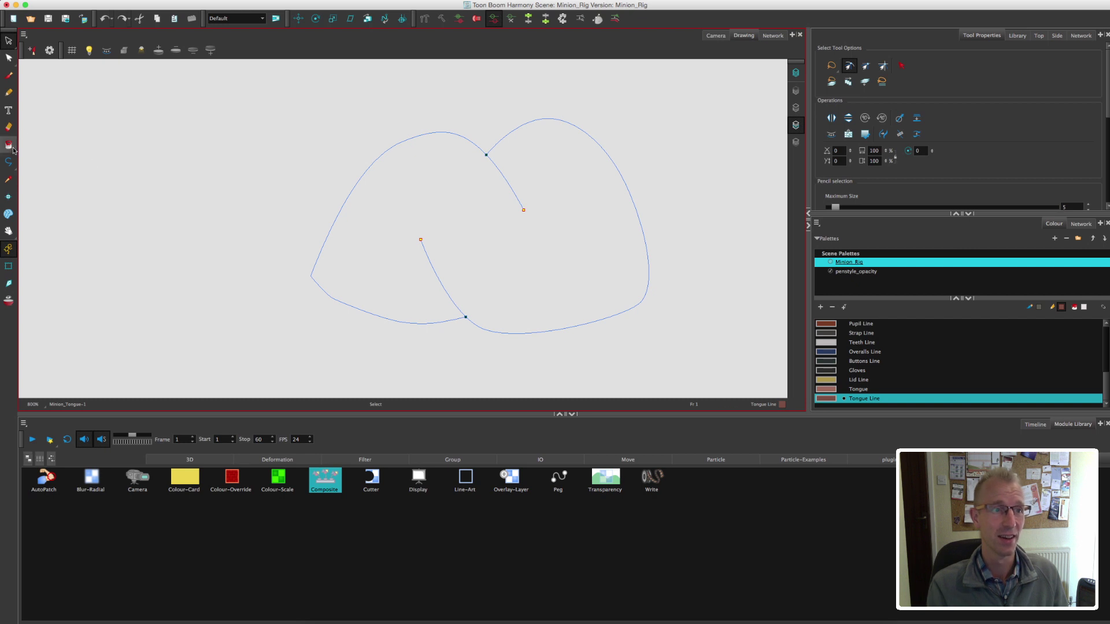
{"action": "left_click", "coordinate": [1107, 366]}
{"action": "left_click", "coordinate": [1108, 366]}
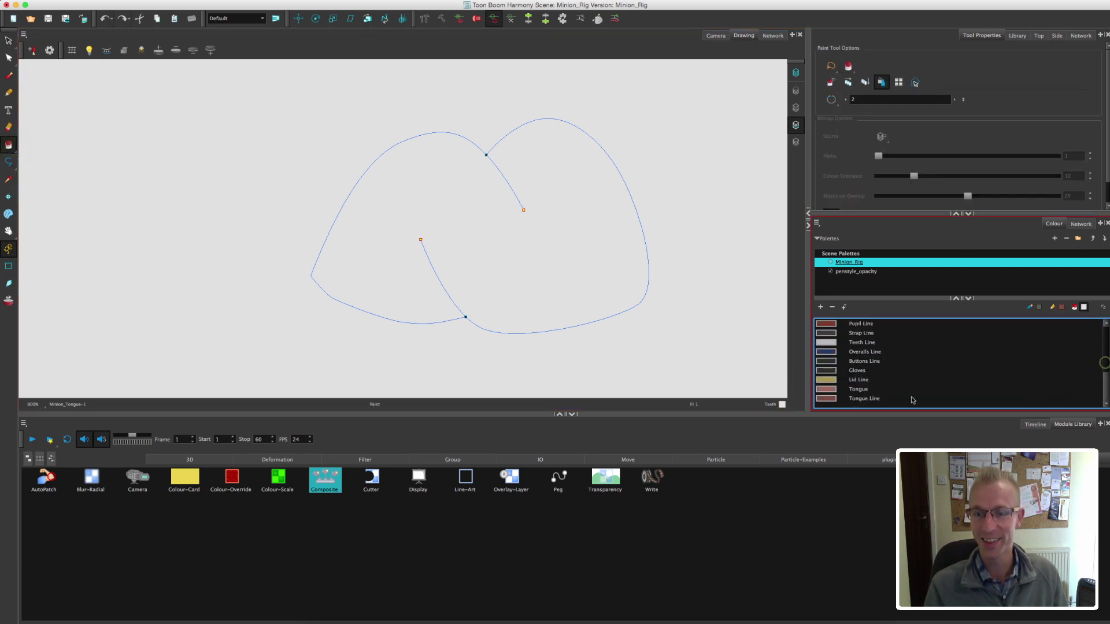
{"action": "left_click", "coordinate": [834, 392]}
{"action": "left_click", "coordinate": [578, 266]}
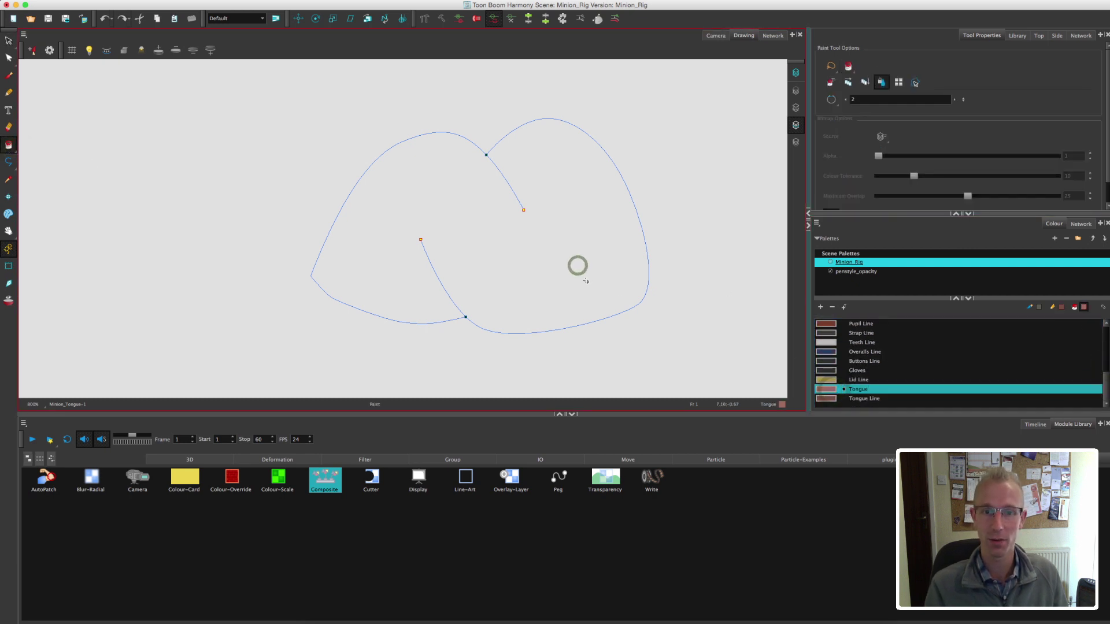
{"action": "left_click_drag", "start_coordinate": [831, 101], "coordinate": [847, 132]}
{"action": "left_click", "coordinate": [585, 247]}
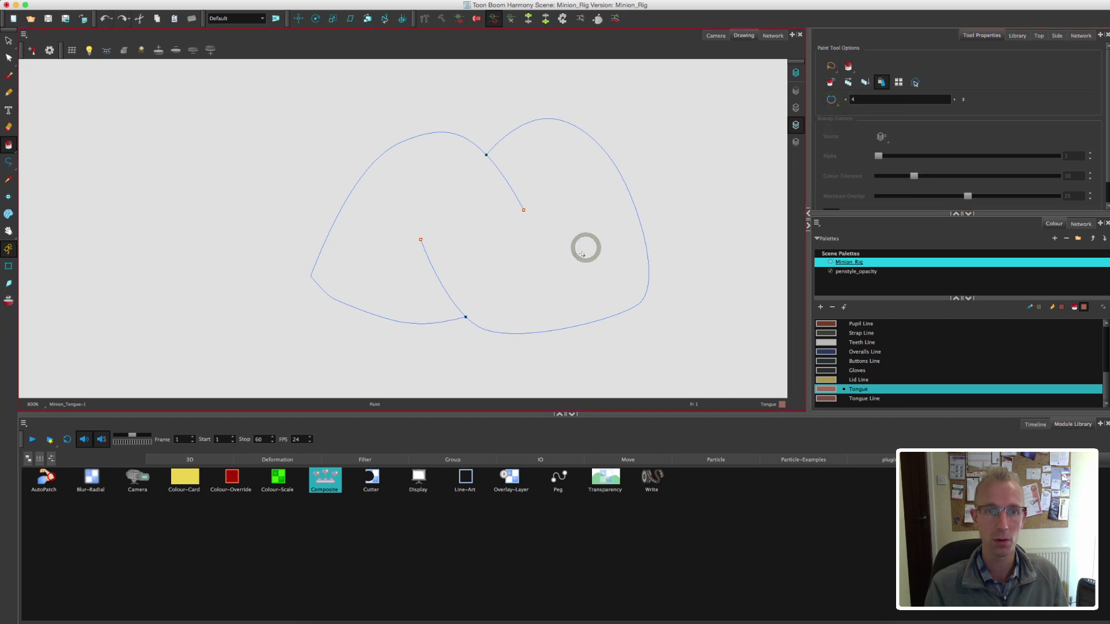
Examine the tongue's contour strokes up close for gaps at the line junctions and ends.
{"action": "left_click", "coordinate": [9, 57]}
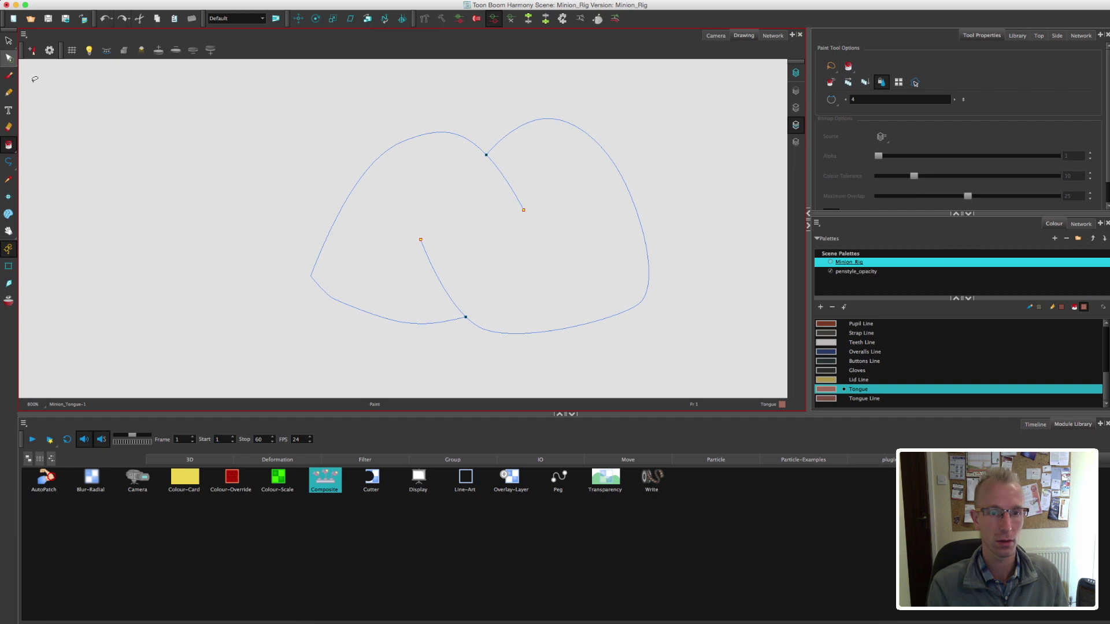
{"action": "key", "text": "2"}
{"action": "key", "text": "2"}
{"action": "key", "text": "2"}
{"action": "key", "text": "2"}
{"action": "key", "text": "2"}
{"action": "key", "text": "2"}
{"action": "key", "text": "1"}
{"action": "key", "text": "1"}
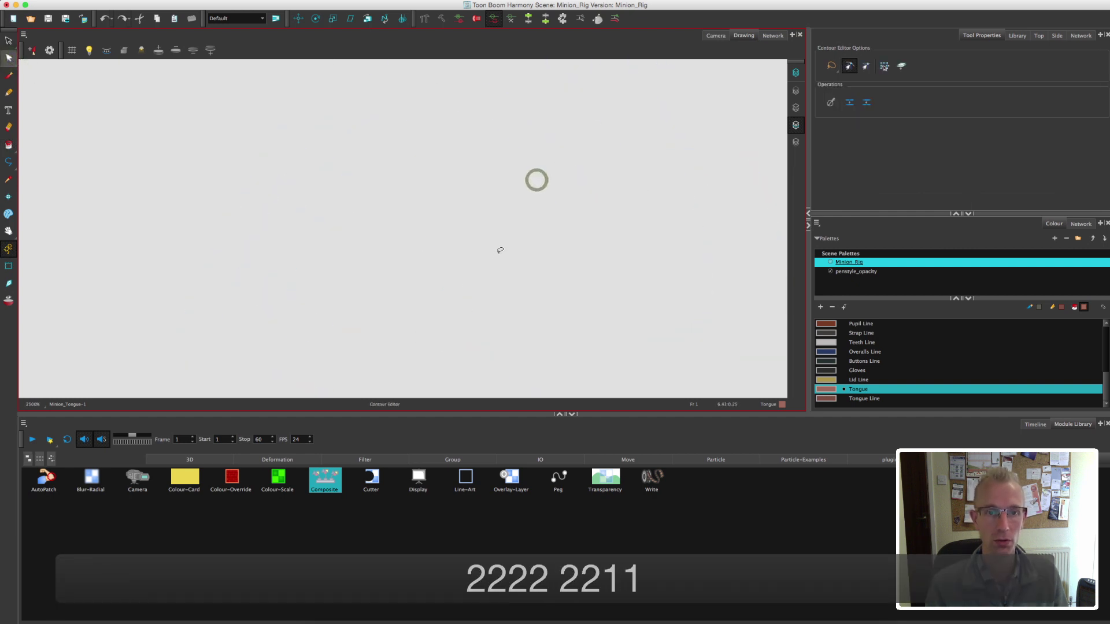
{"action": "key", "text": "1"}
{"action": "key", "text": "1"}
{"action": "key", "text": "1"}
{"action": "key", "text": "2"}
{"action": "key", "text": "2"}
{"action": "key", "text": "2"}
{"action": "key", "text": "1"}
{"action": "key", "text": "1"}
{"action": "key", "text": "1"}
{"action": "key", "text": "2"}
{"action": "key", "text": "1"}
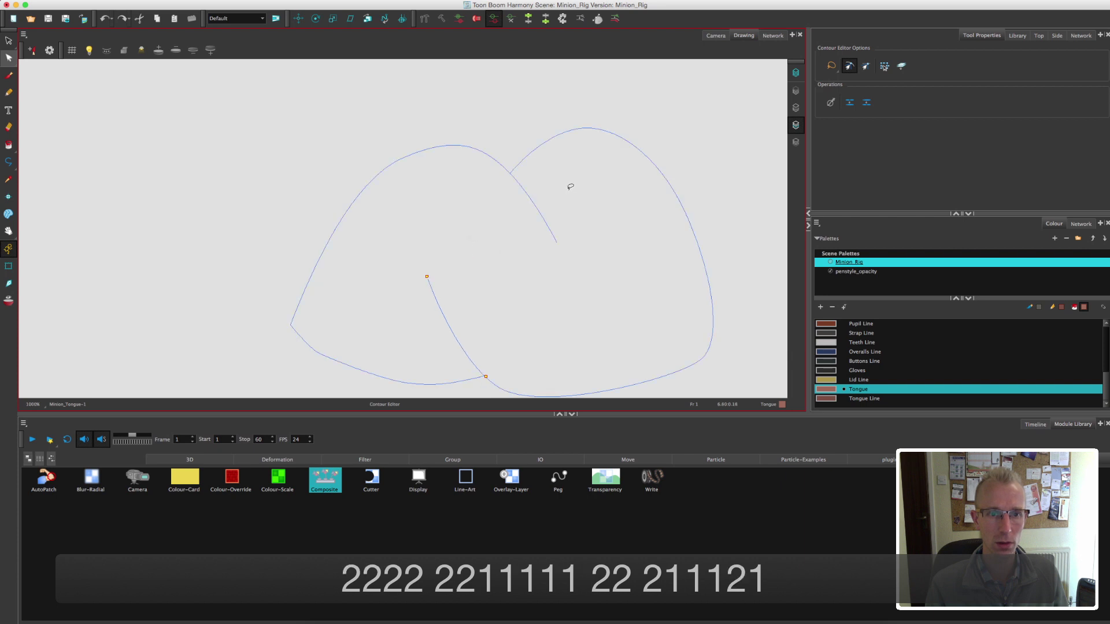
Isolate the Colour Art layer's contents and cut the lone inner line stroke from it.
{"action": "key", "text": "super+a"}
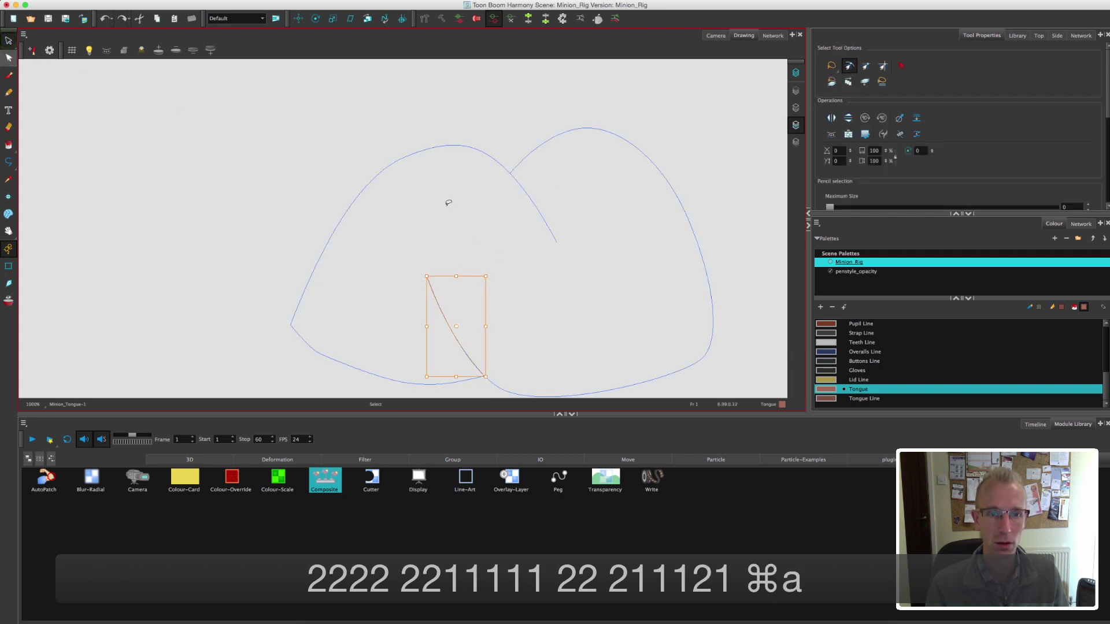
{"action": "left_click", "coordinate": [452, 204]}
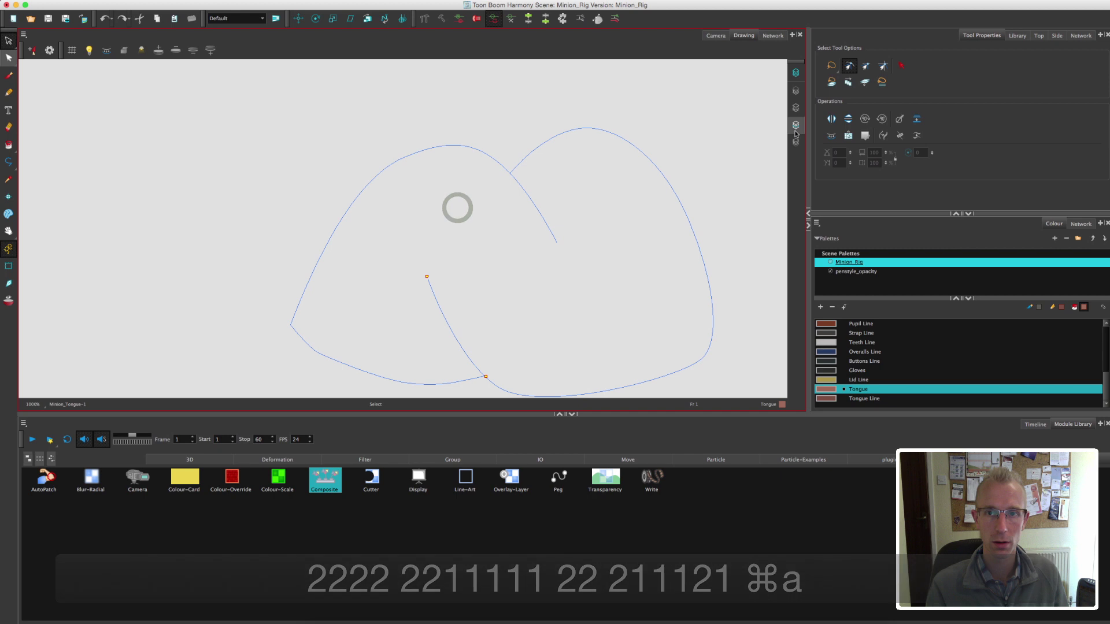
{"action": "left_click", "coordinate": [798, 74]}
{"action": "left_click", "coordinate": [796, 73]}
{"action": "left_click", "coordinate": [795, 125]}
{"action": "left_click", "coordinate": [793, 143]}
{"action": "left_click_drag", "start_coordinate": [702, 205], "coordinate": [702, 152]}
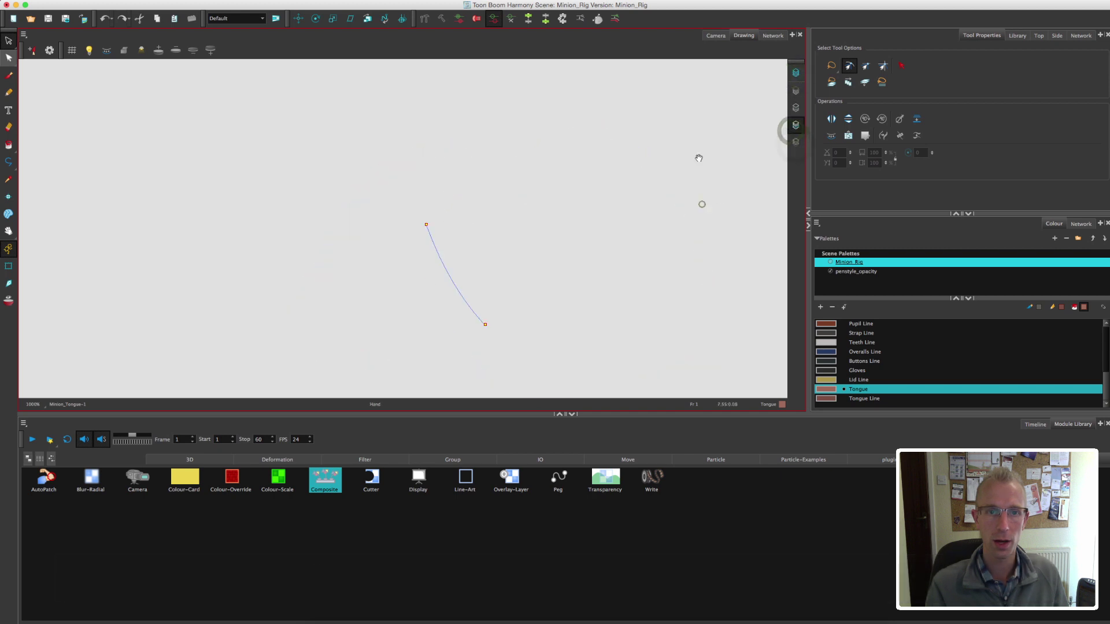
{"action": "mouse_move", "coordinate": [434, 180]}
{"action": "left_mouse_down"}
{"action": "mouse_move", "coordinate": [453, 348]}
{"action": "mouse_move", "coordinate": [434, 180]}
{"action": "left_mouse_up"}
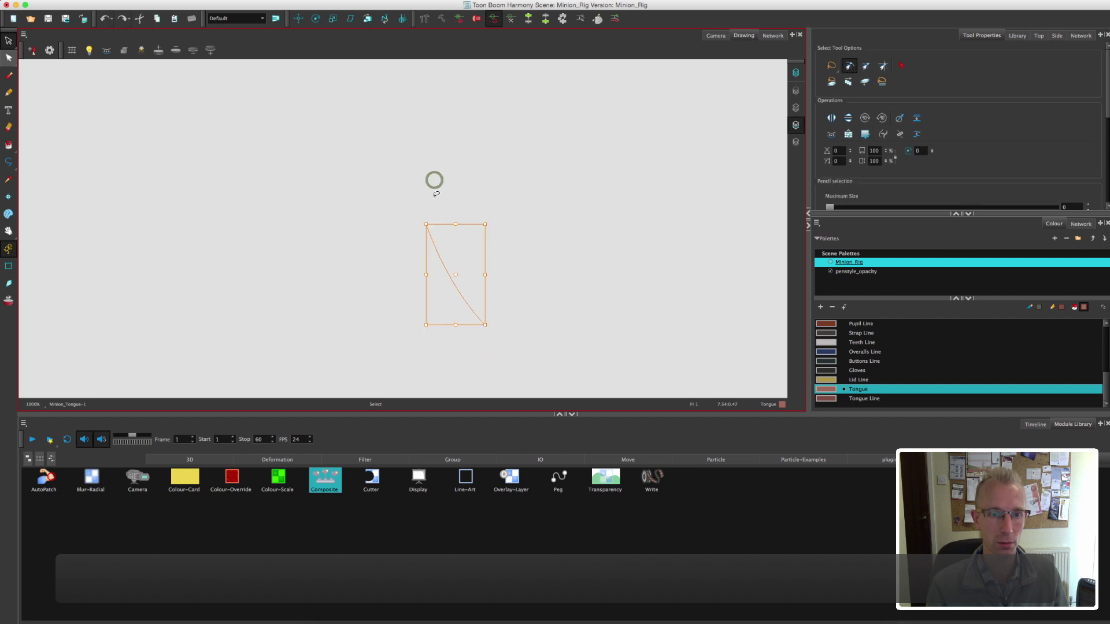
{"action": "key", "text": "super+c"}
{"action": "key", "text": "super+x"}
Select the entire tongue outline on the Line Art layer and create colour art from it.
{"action": "left_click", "coordinate": [797, 108]}
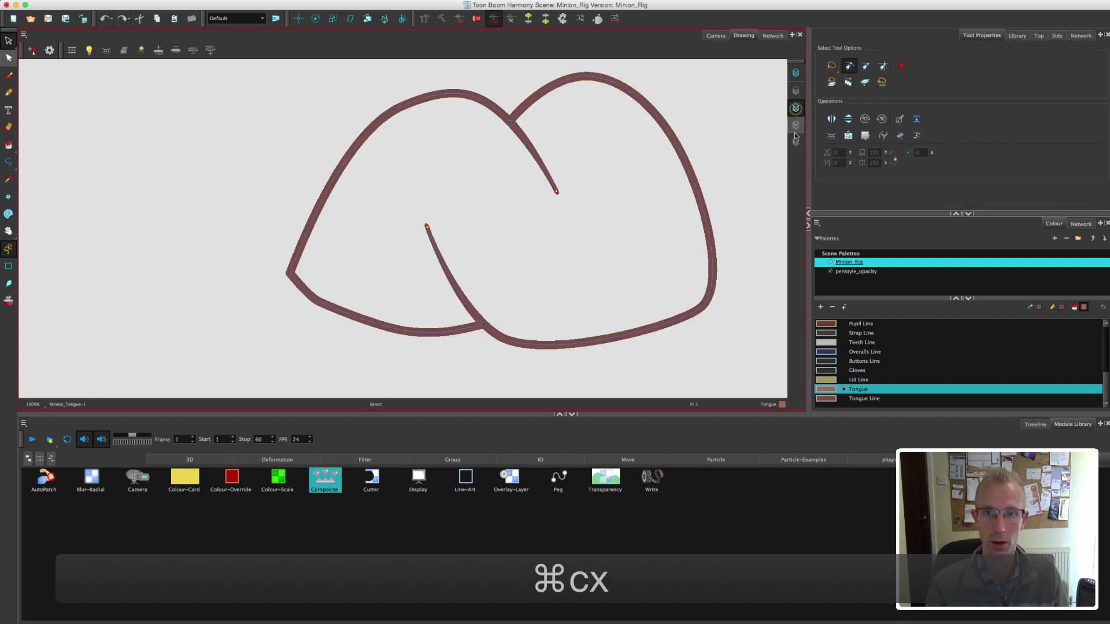
{"action": "left_click", "coordinate": [794, 144]}
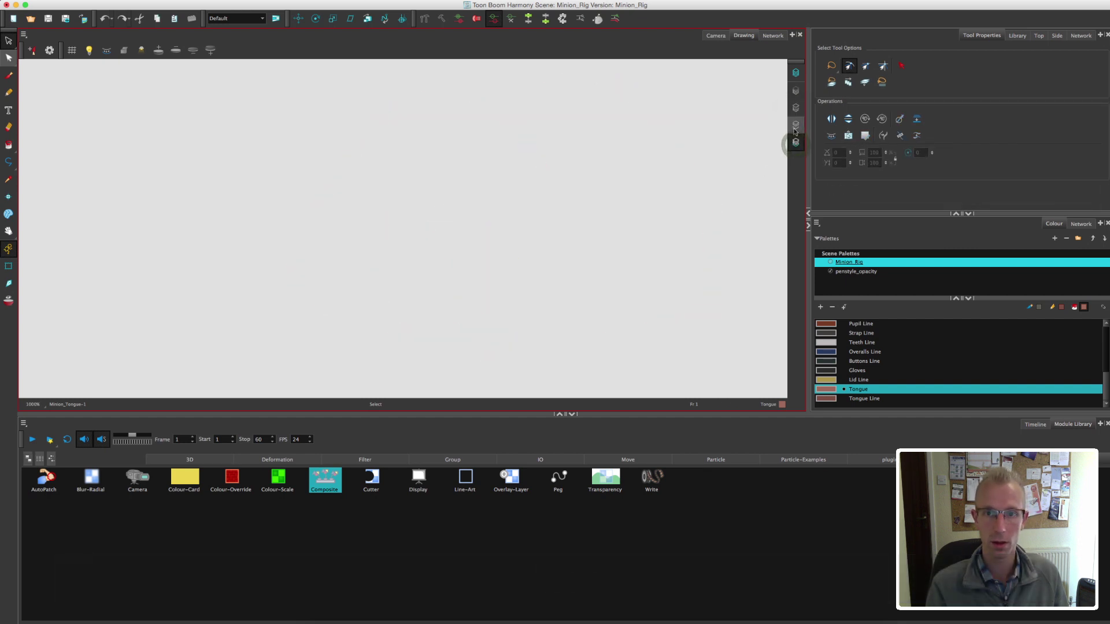
{"action": "left_click", "coordinate": [797, 107]}
{"action": "left_click", "coordinate": [795, 127]}
{"action": "left_click", "coordinate": [796, 108]}
{"action": "left_click", "coordinate": [10, 41]}
{"action": "left_click", "coordinate": [329, 118]}
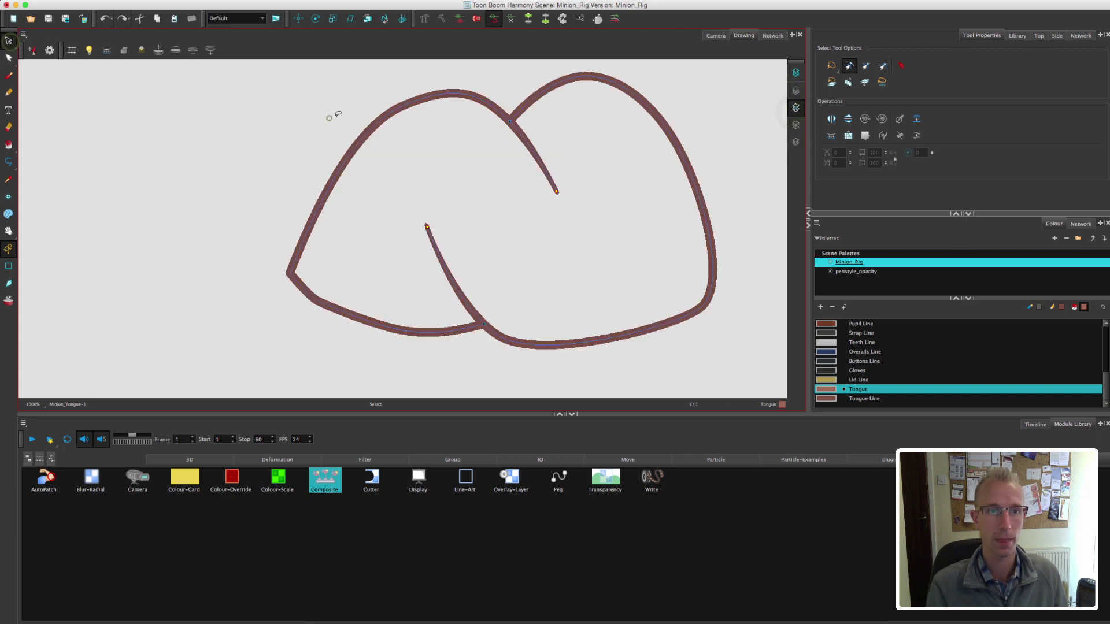
{"action": "mouse_move", "coordinate": [660, 94]}
{"action": "left_mouse_down"}
{"action": "mouse_move", "coordinate": [293, 171]}
{"action": "mouse_move", "coordinate": [731, 196]}
{"action": "left_mouse_up"}
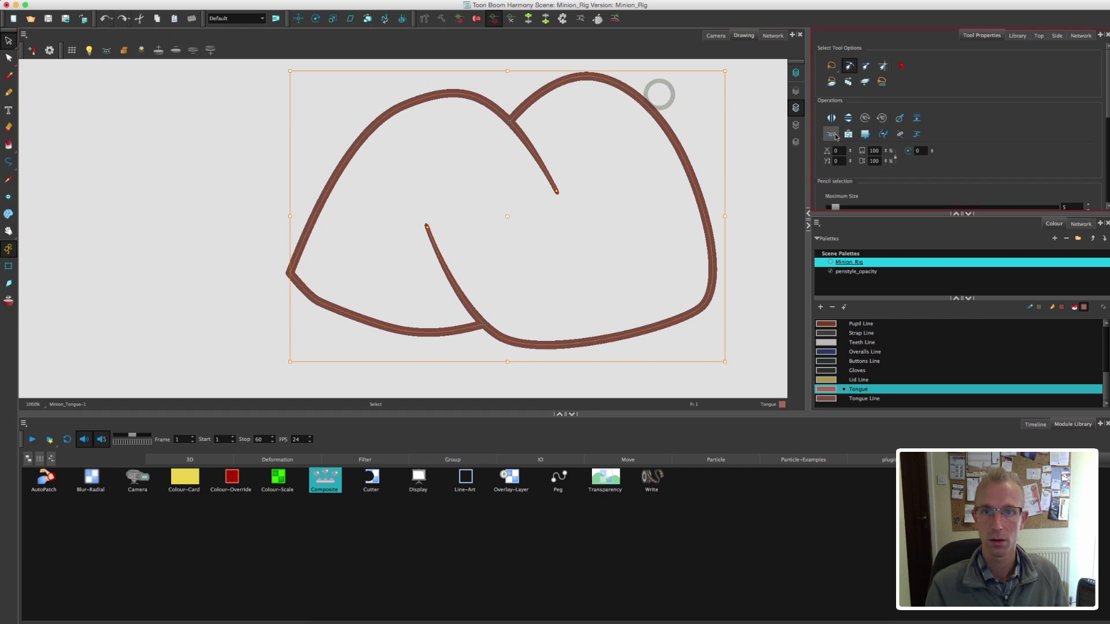
{"action": "left_click", "coordinate": [831, 134]}
Fill the tongue with the Tongue colour on the Colour Art layer and return to the Line Art layer.
{"action": "key", "text": "alt+i"}
{"action": "left_click", "coordinate": [483, 212]}
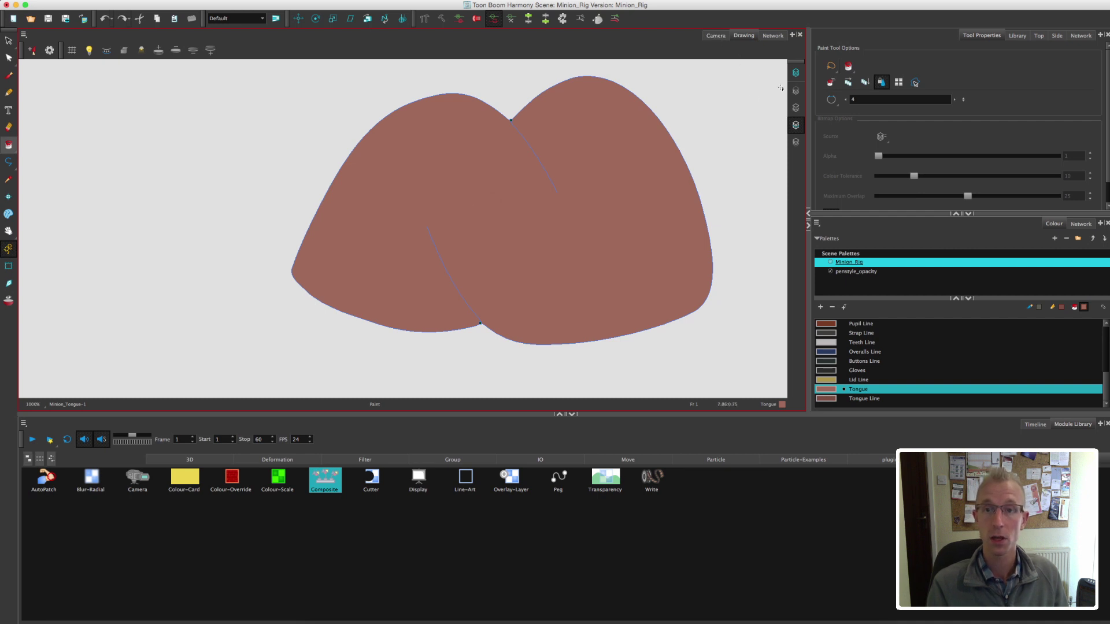
{"action": "left_click", "coordinate": [796, 108]}
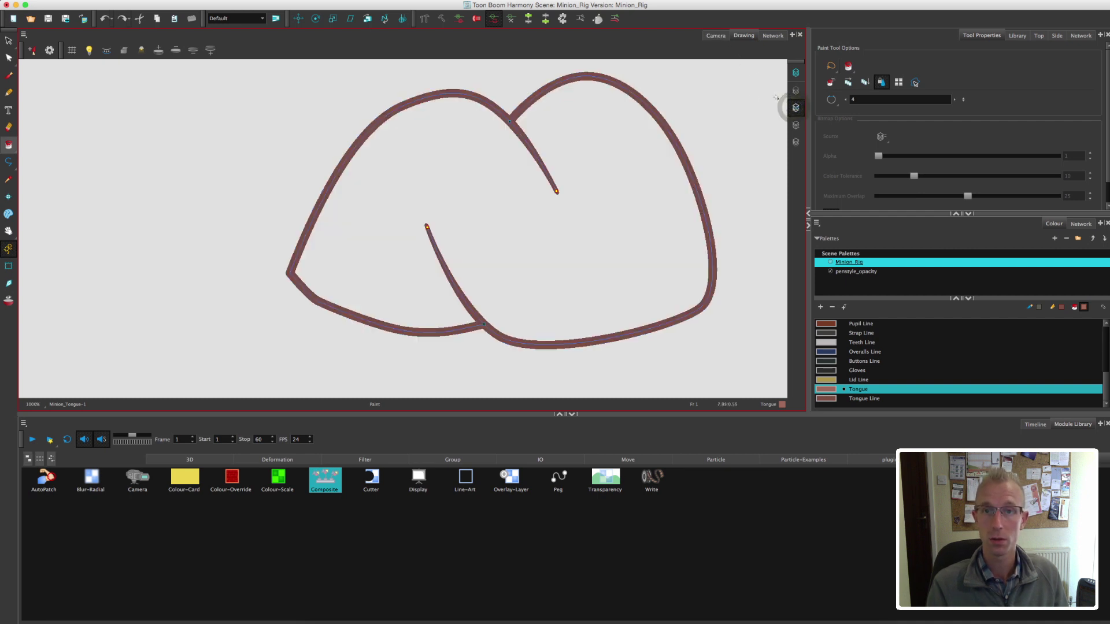
Preview the tongue, bottom teeth, top teeth and mouth drawings from their nodes in the mouth group's network.
{"action": "left_click", "coordinate": [773, 36]}
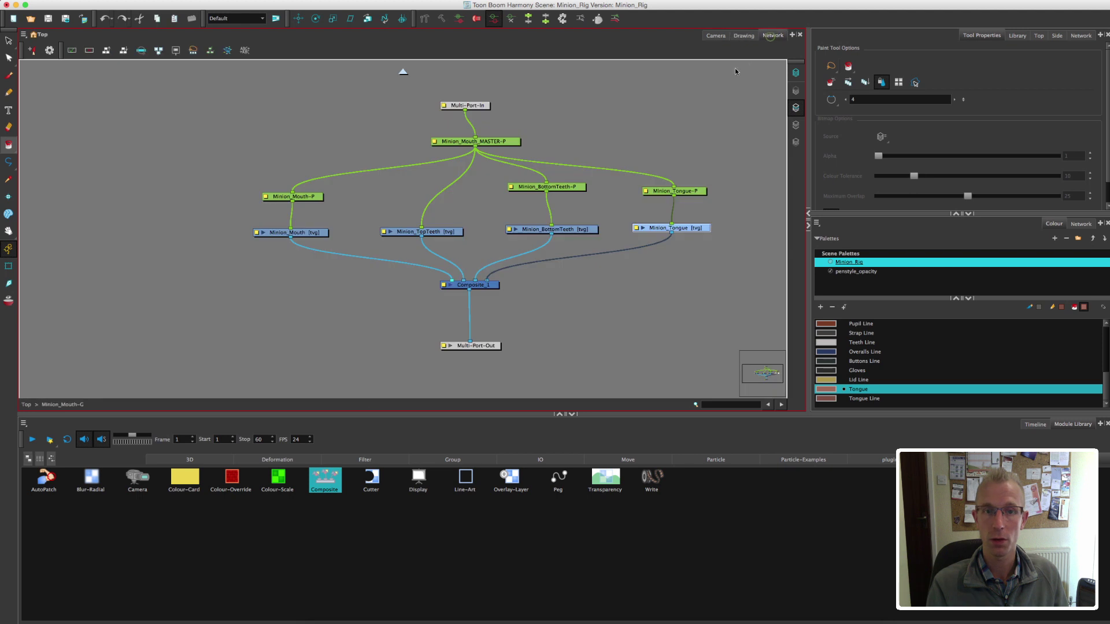
{"action": "left_click", "coordinate": [1018, 36]}
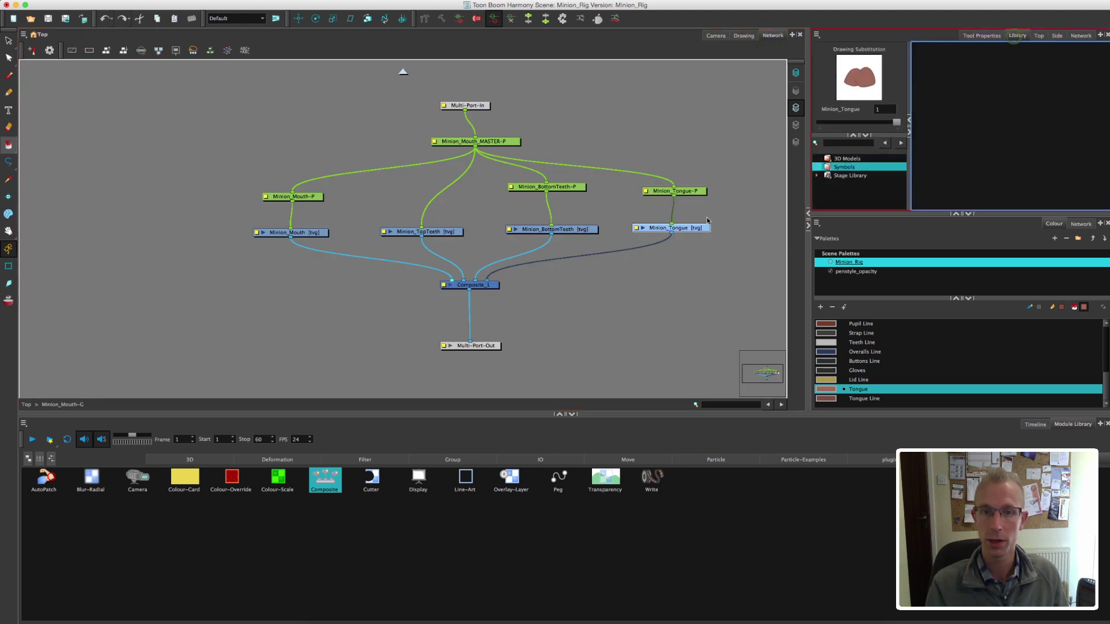
{"action": "left_click", "coordinate": [575, 234]}
{"action": "left_click", "coordinate": [436, 232]}
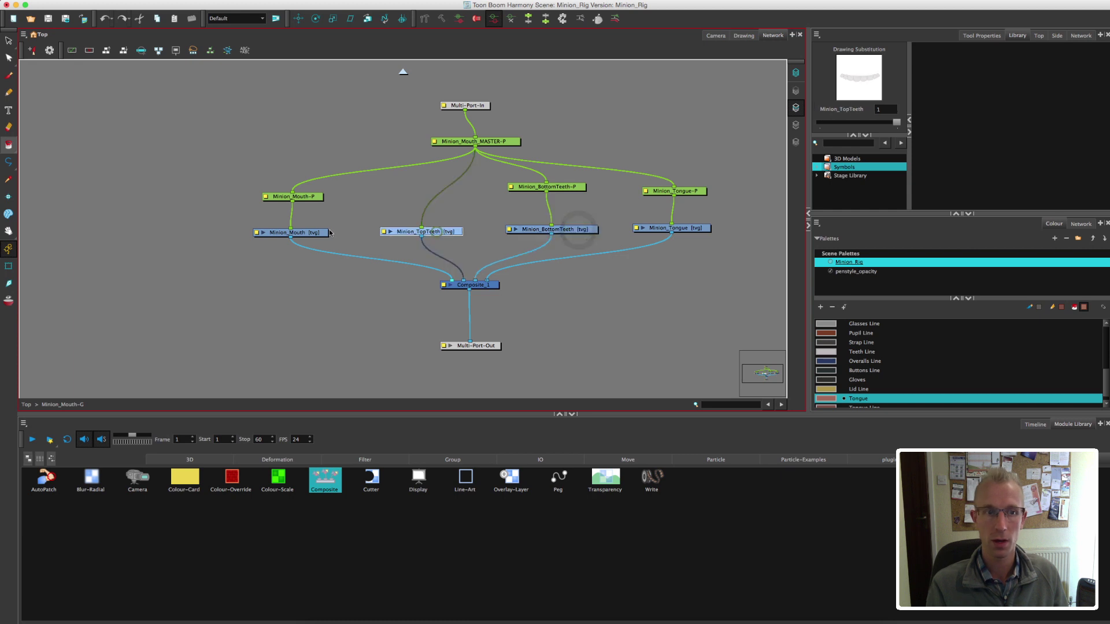
{"action": "left_click", "coordinate": [310, 233]}
View the whole character in the Camera view to check how the mouth, teeth and tongue sit on the face.
{"action": "left_click", "coordinate": [716, 36]}
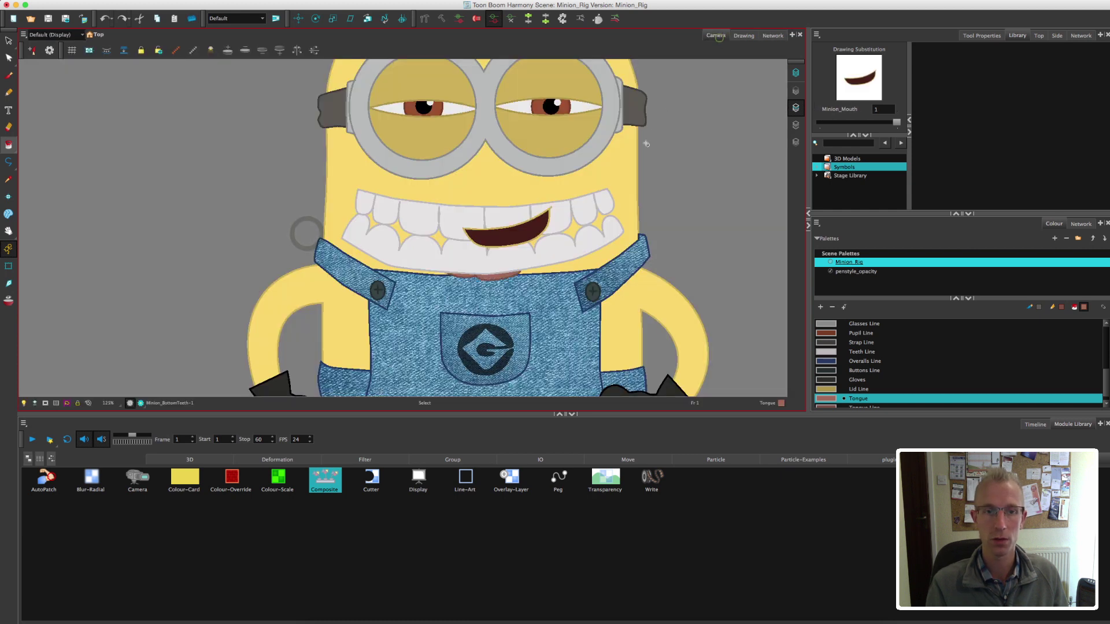
{"action": "left_click", "coordinate": [8, 40]}
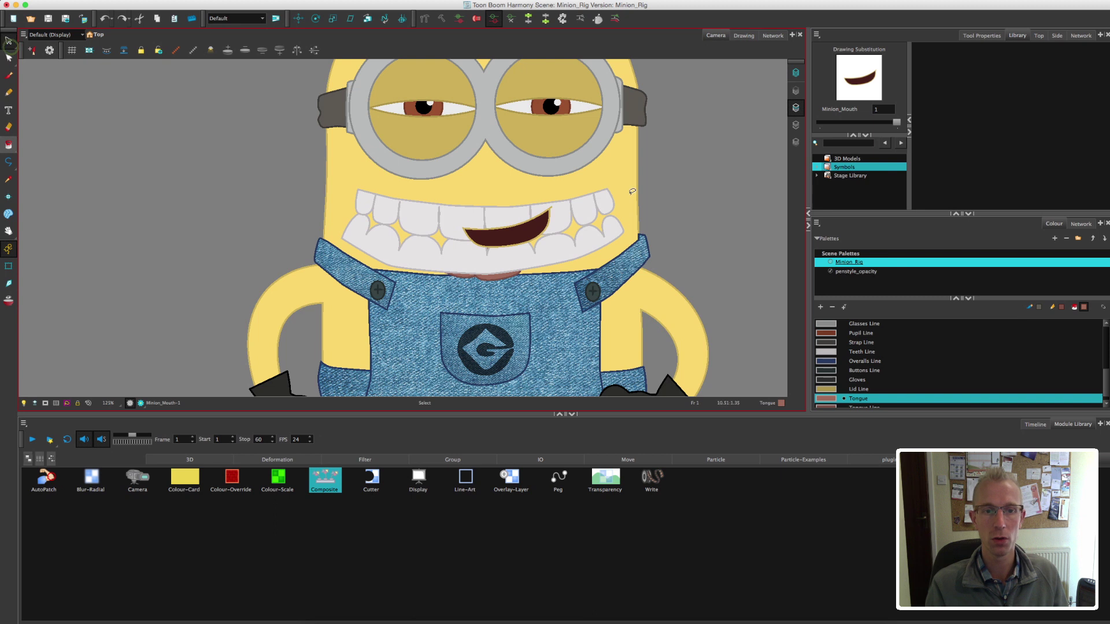
{"action": "key", "text": "1"}
{"action": "key", "text": "1"}
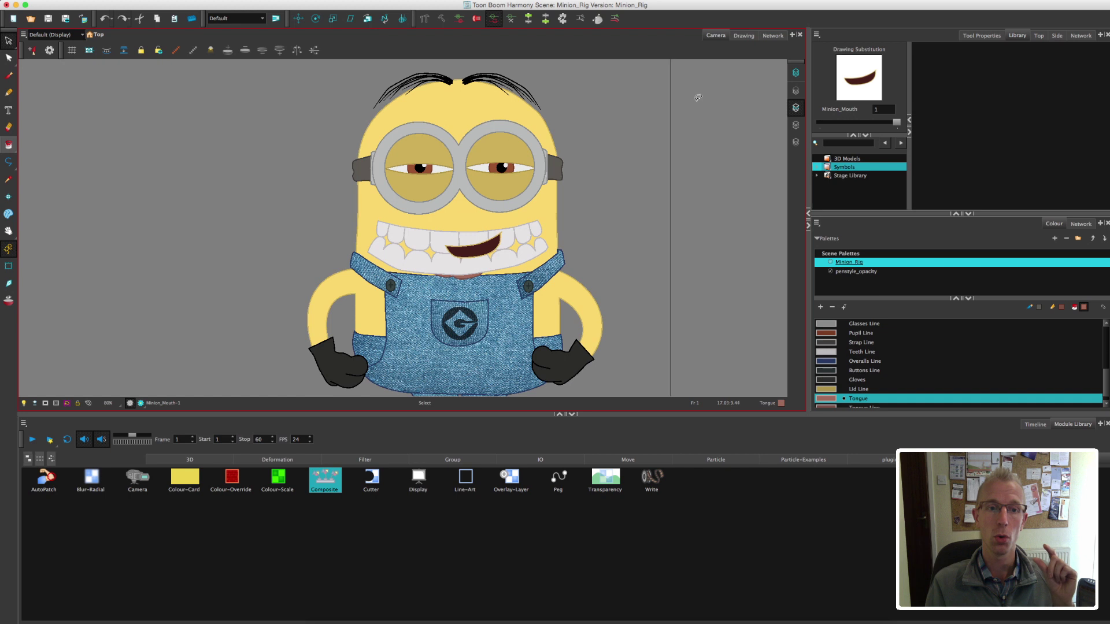
Add a new Composite node, reroute the tongue, bottom teeth and top teeth into it, and connect its output to Composite_1.
{"action": "left_click", "coordinate": [769, 37]}
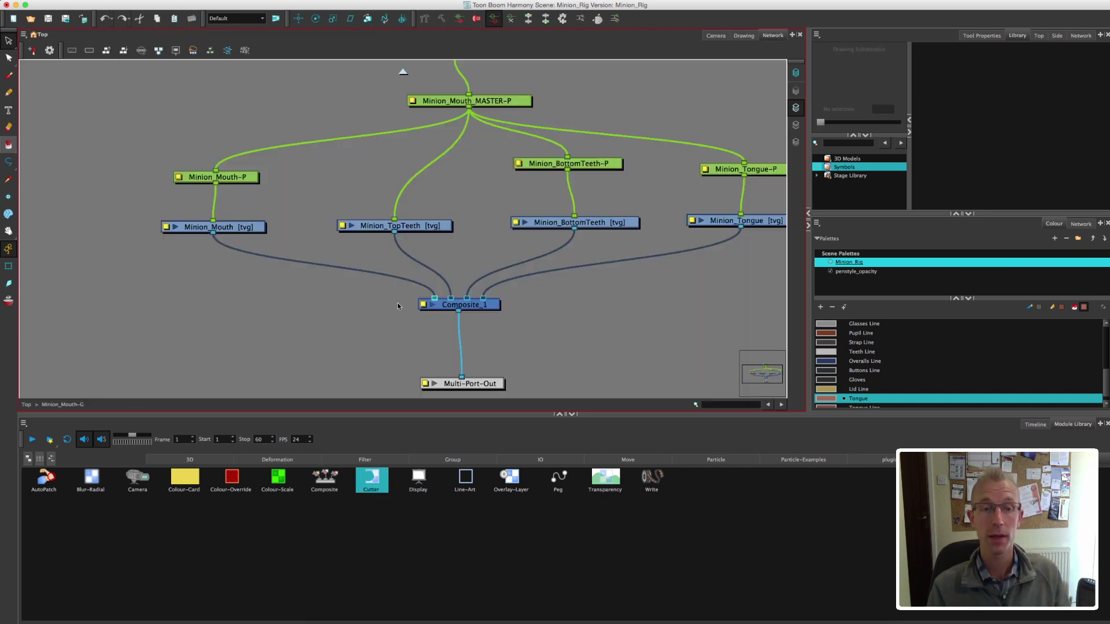
{"action": "left_click_drag", "start_coordinate": [461, 278], "coordinate": [420, 272]}
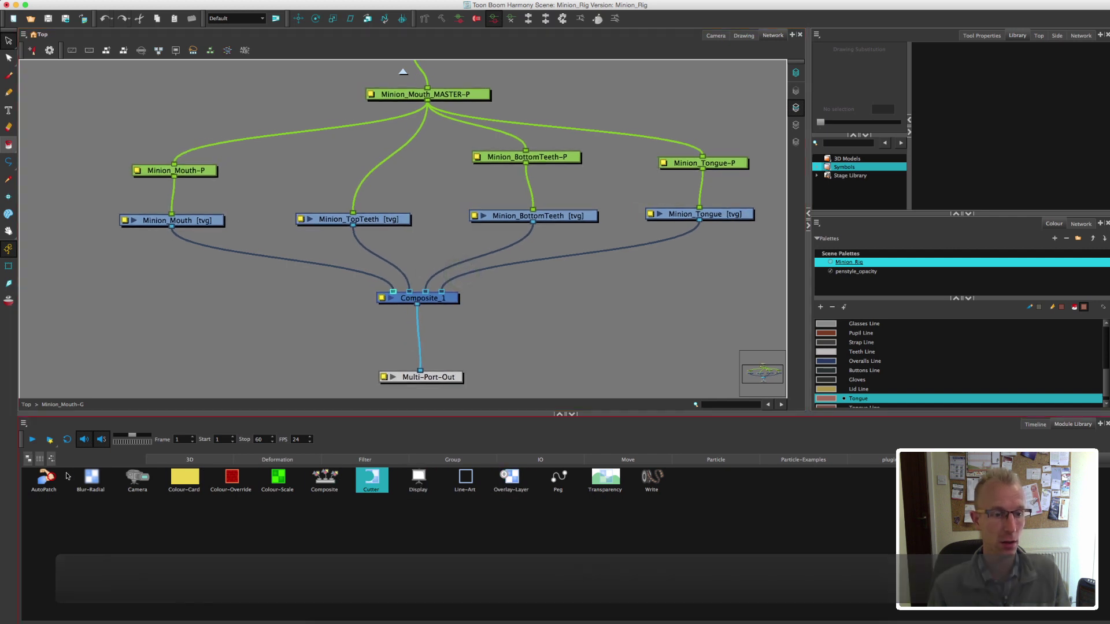
{"action": "left_click_drag", "start_coordinate": [324, 477], "coordinate": [490, 336]}
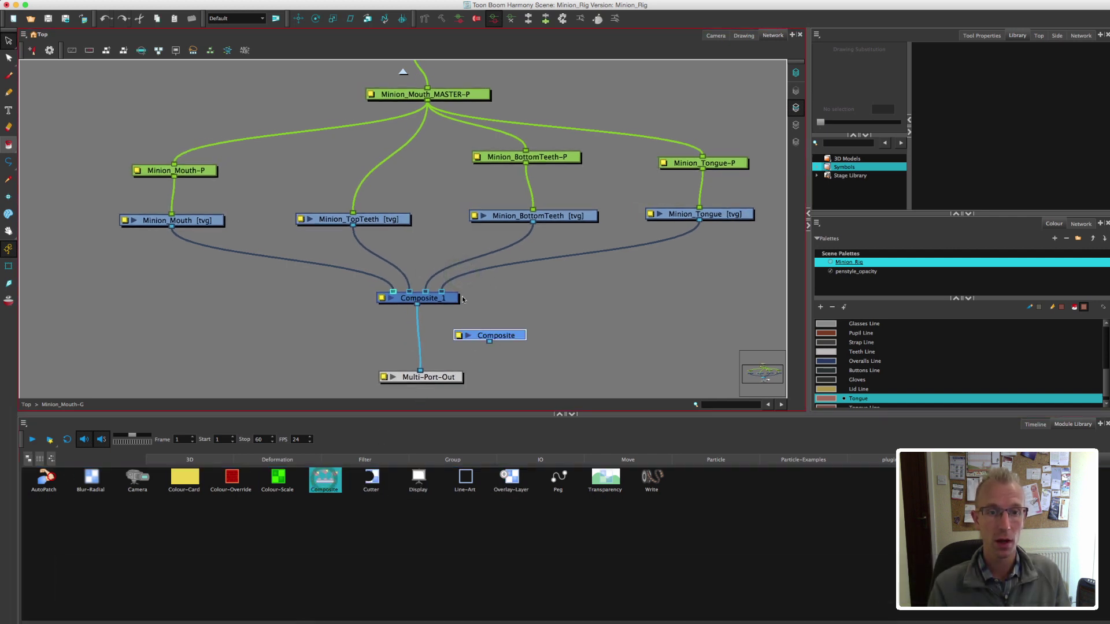
{"action": "left_click_drag", "start_coordinate": [442, 292], "coordinate": [490, 330]}
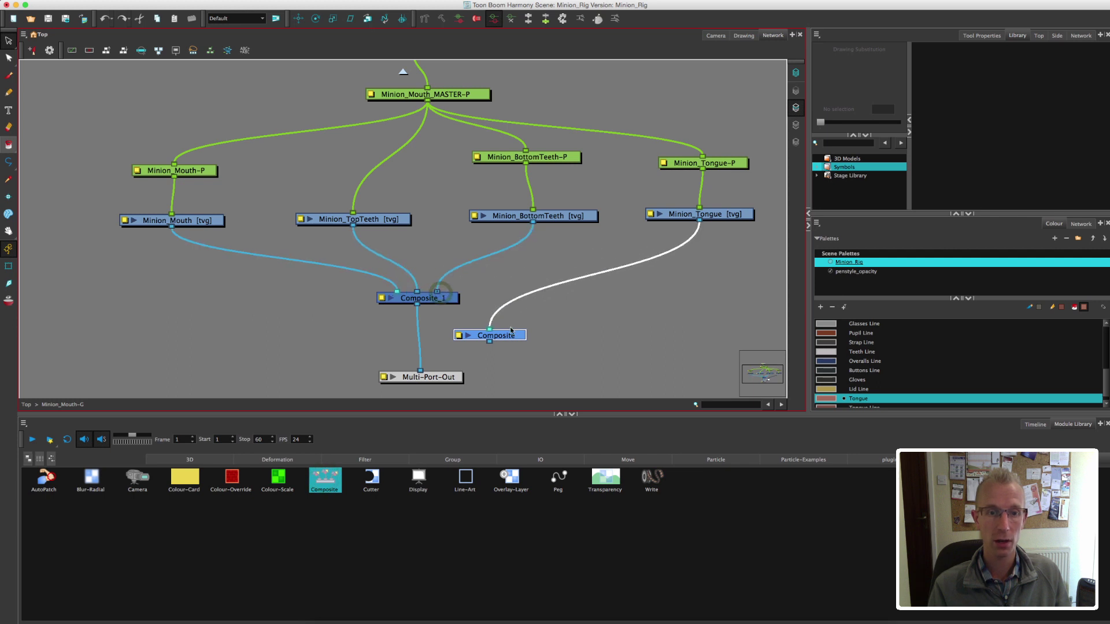
{"action": "left_click_drag", "start_coordinate": [445, 294], "coordinate": [478, 329]}
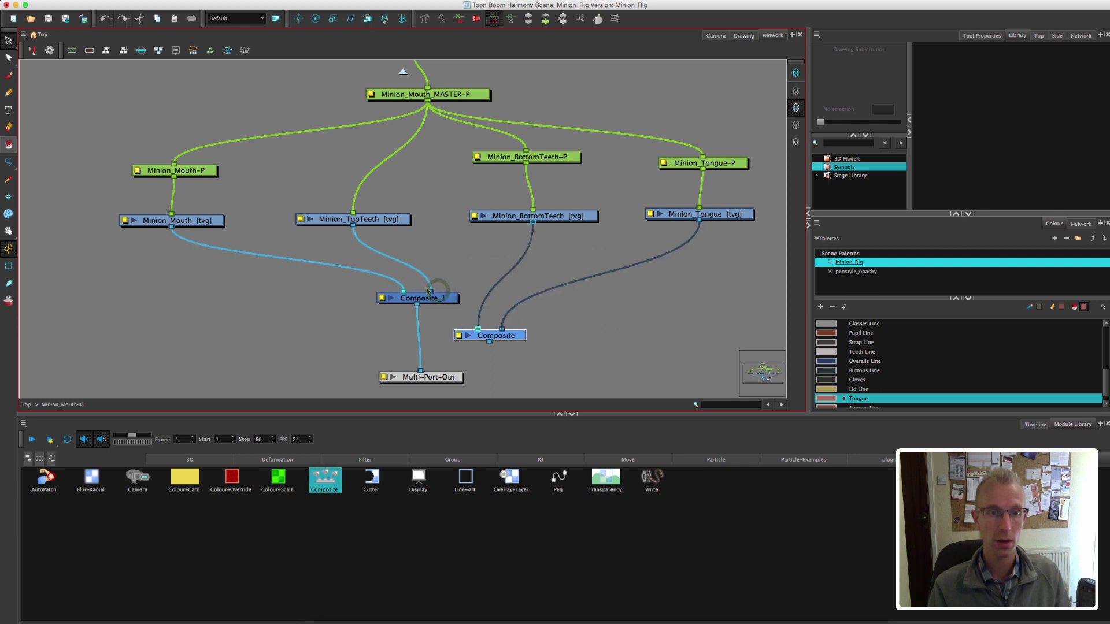
{"action": "left_click_drag", "start_coordinate": [431, 292], "coordinate": [442, 331]}
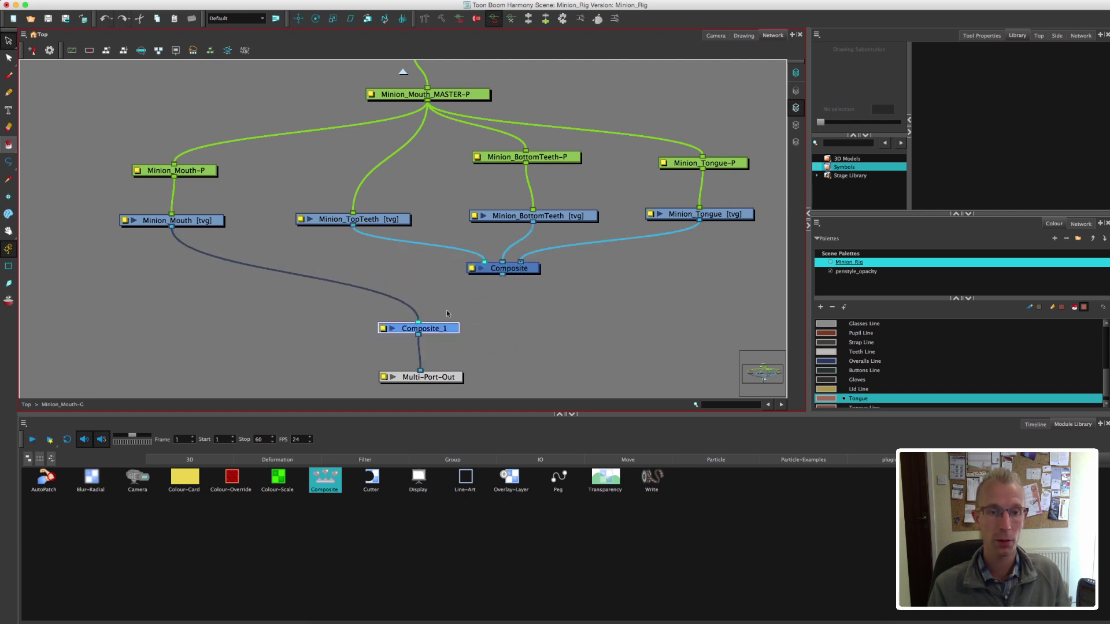
{"action": "left_click_drag", "start_coordinate": [502, 275], "coordinate": [450, 332]}
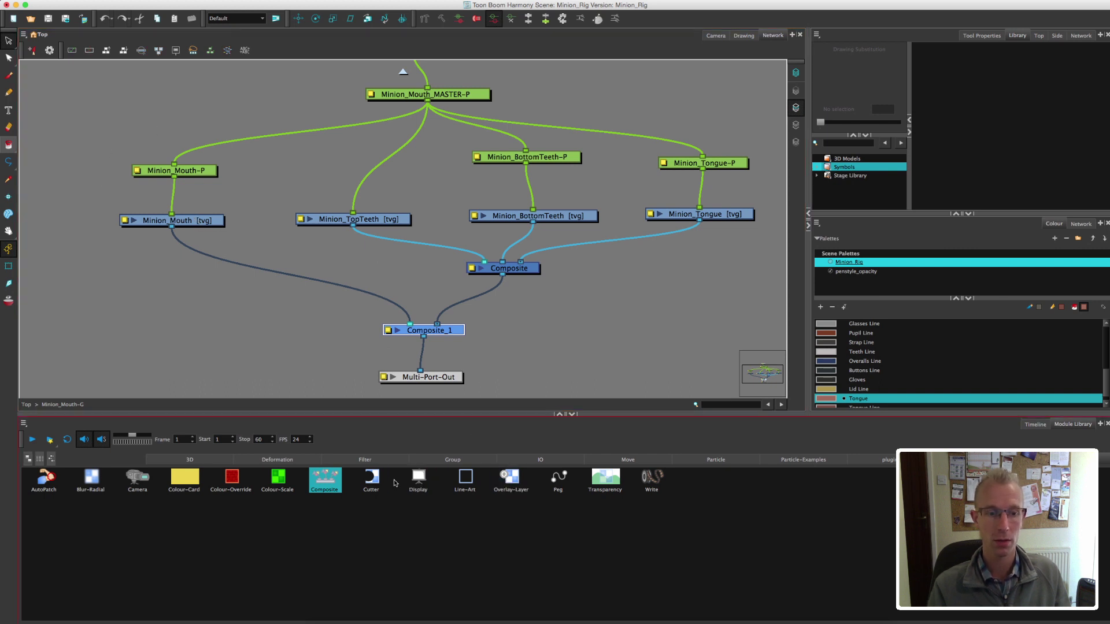
Insert a Cutter node above Composite_1, fed by Minion_Mouth and the teeth-and-tongue Composite, and inspect the mouth in the Camera view.
{"action": "left_click", "coordinate": [373, 476]}
{"action": "left_click_drag", "start_coordinate": [375, 476], "coordinate": [543, 338]}
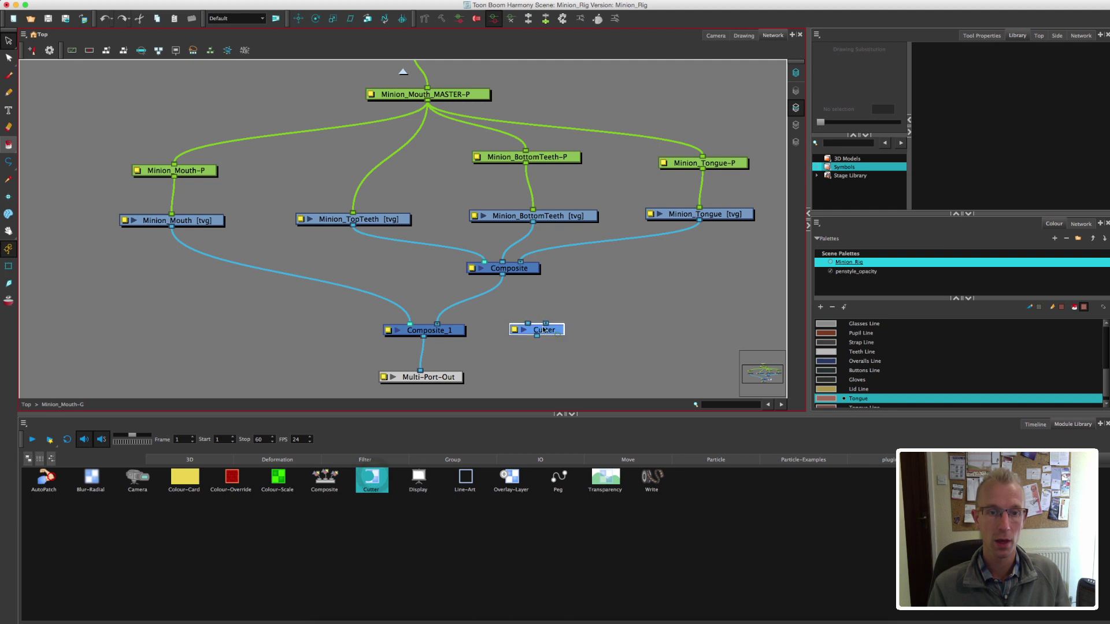
{"action": "left_click_drag", "start_coordinate": [438, 325], "coordinate": [524, 308]}
{"action": "mouse_move", "coordinate": [424, 324]}
{"action": "left_mouse_down"}
{"action": "mouse_move", "coordinate": [484, 295]}
{"action": "mouse_move", "coordinate": [506, 308]}
{"action": "mouse_move", "coordinate": [439, 300]}
{"action": "mouse_move", "coordinate": [424, 325]}
{"action": "left_mouse_up"}
{"action": "left_click", "coordinate": [716, 36]}
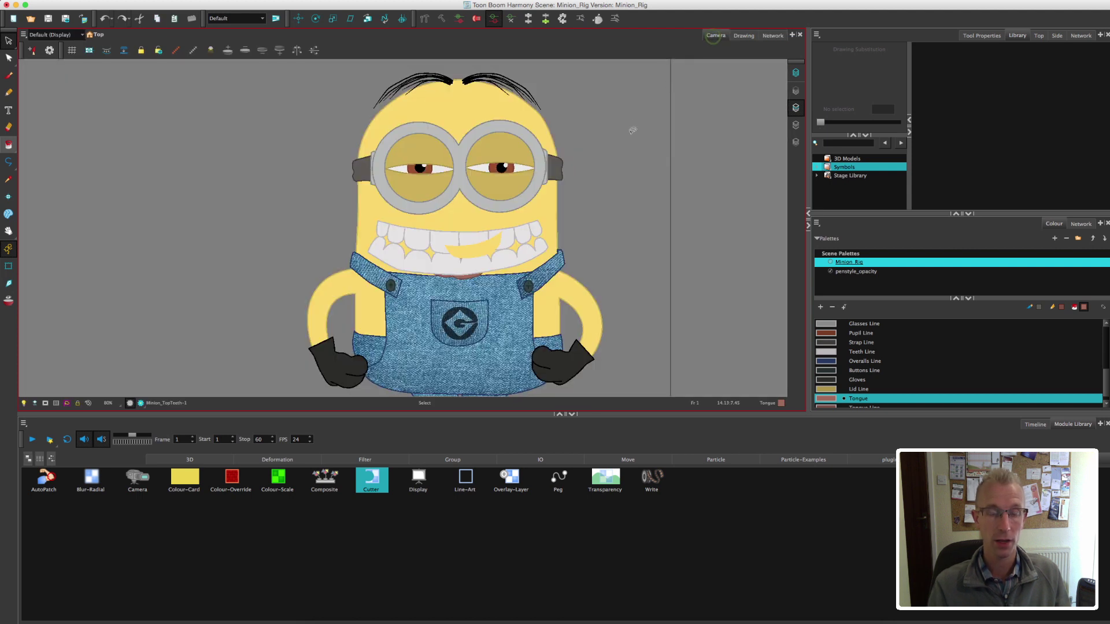
{"action": "key", "text": "2"}
{"action": "key", "text": "2"}
{"action": "key", "text": "2"}
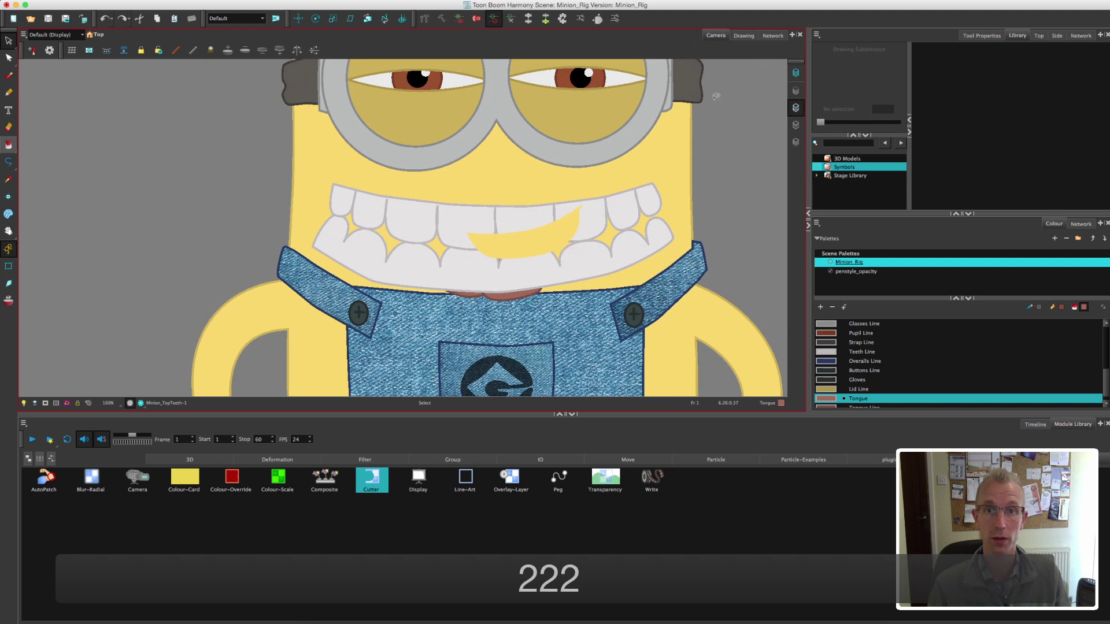
Invert the Cutter node in its properties and check the mouth up close in the Camera view.
{"action": "left_click", "coordinate": [769, 37]}
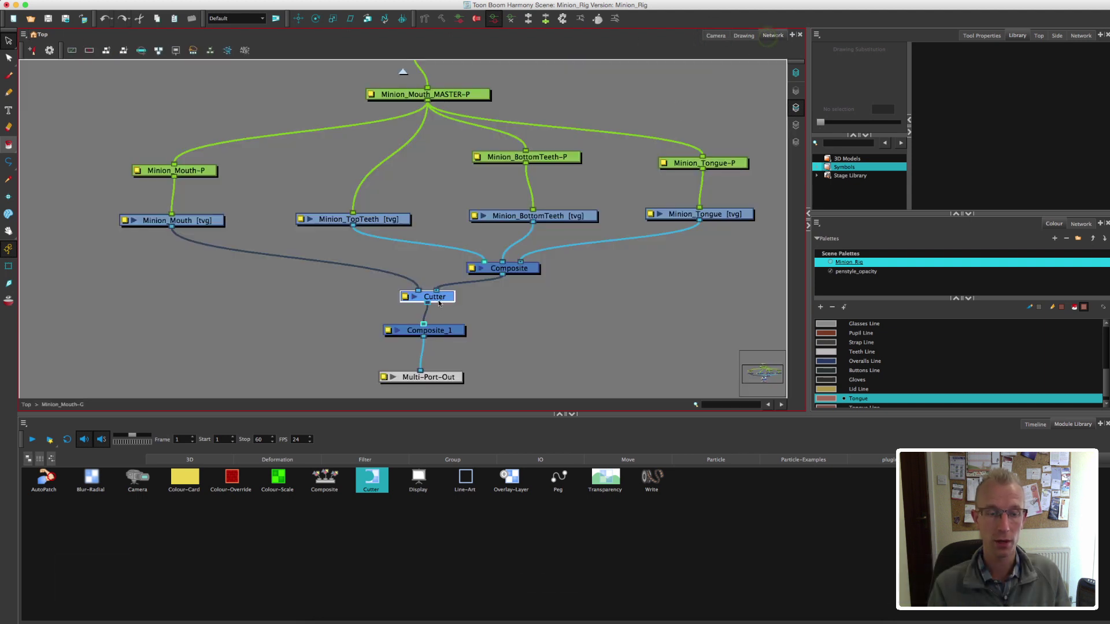
{"action": "left_click", "coordinate": [405, 297]}
{"action": "left_click", "coordinate": [496, 181]}
{"action": "left_click", "coordinate": [535, 194]}
{"action": "left_click", "coordinate": [715, 36]}
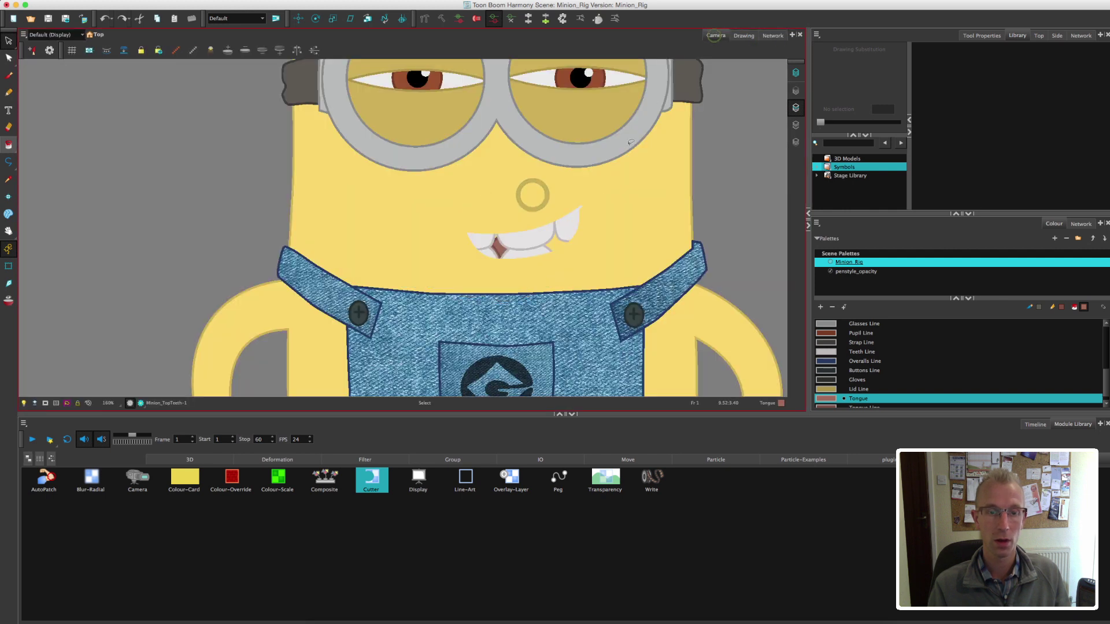
{"action": "key", "text": "2"}
{"action": "key", "text": "2"}
{"action": "key", "text": "2"}
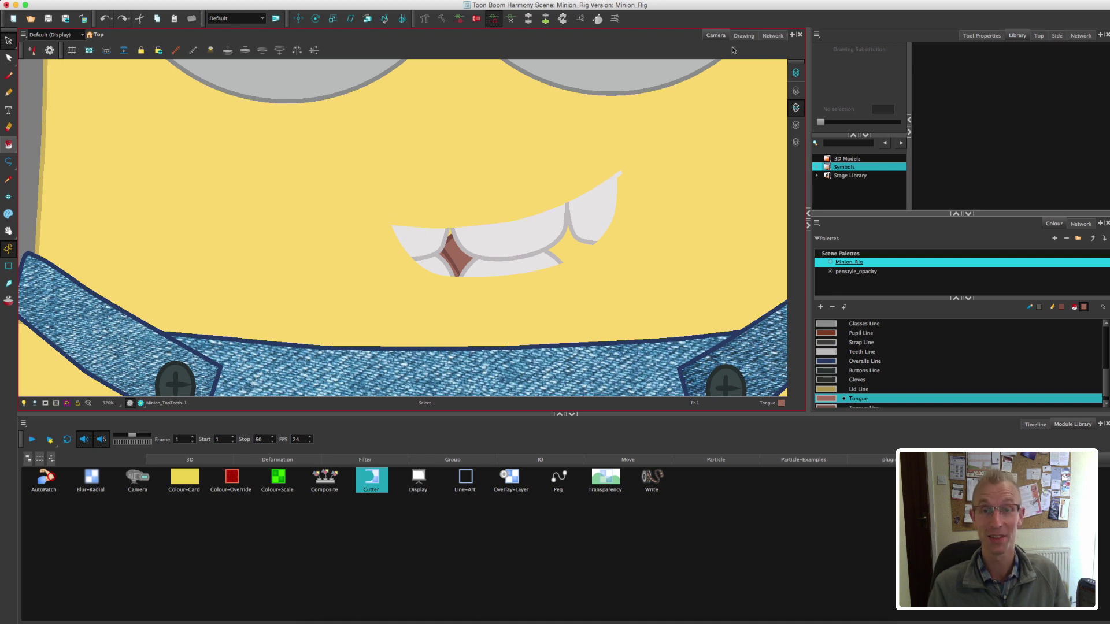
Add a Line-Art node fed by Minion_Mouth, connect it to Composite_1 in front of the Cutter, and check the mouth outline.
{"action": "left_click", "coordinate": [773, 36]}
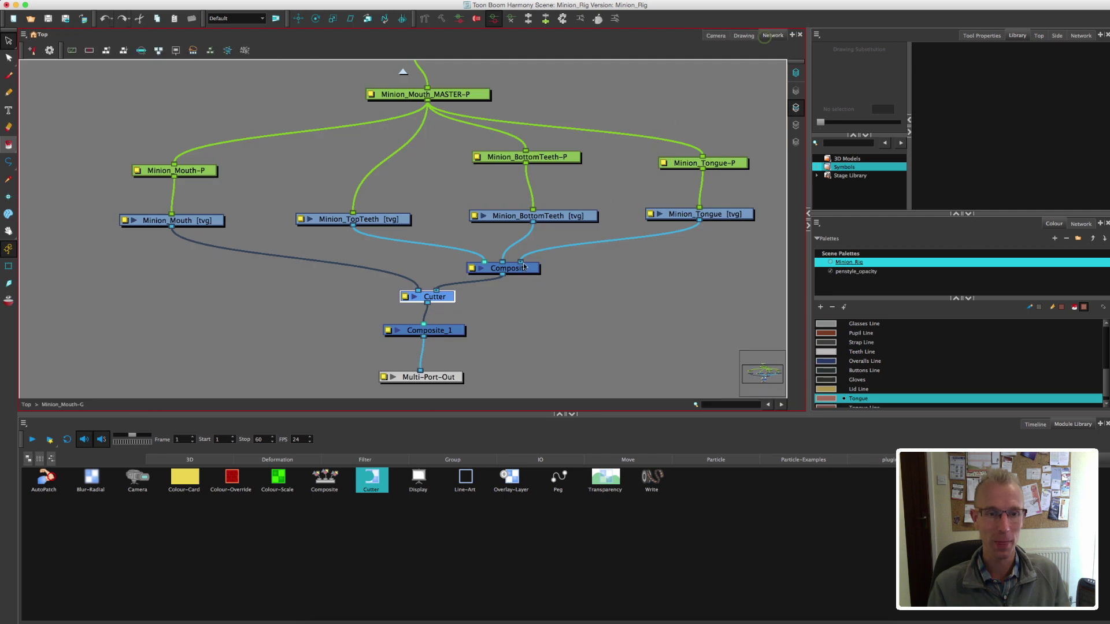
{"action": "left_click", "coordinate": [717, 35]}
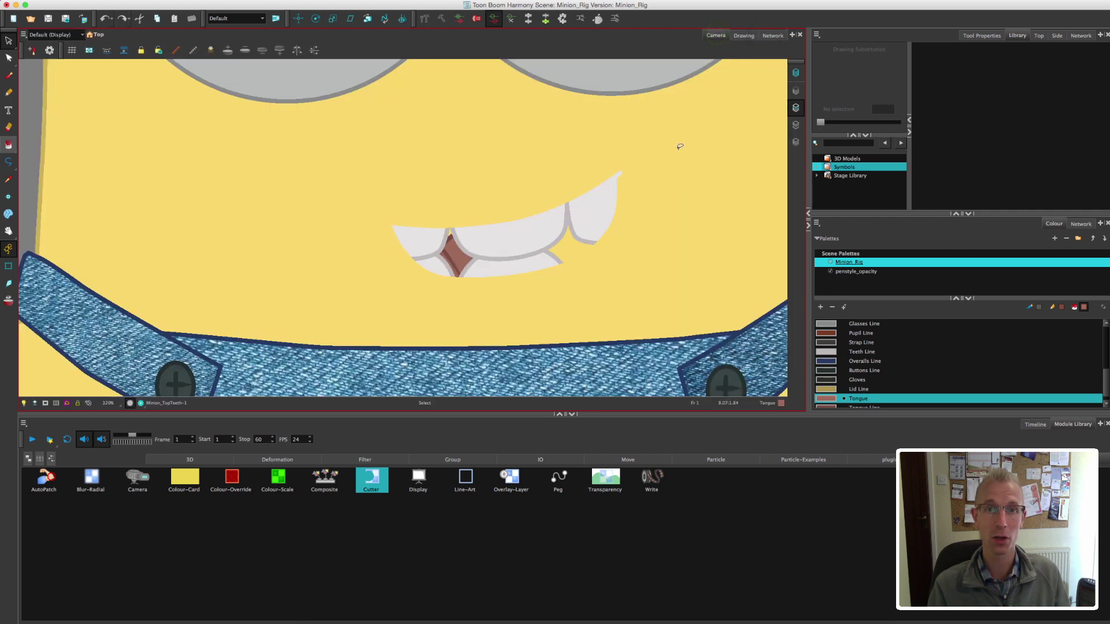
{"action": "left_click", "coordinate": [773, 36]}
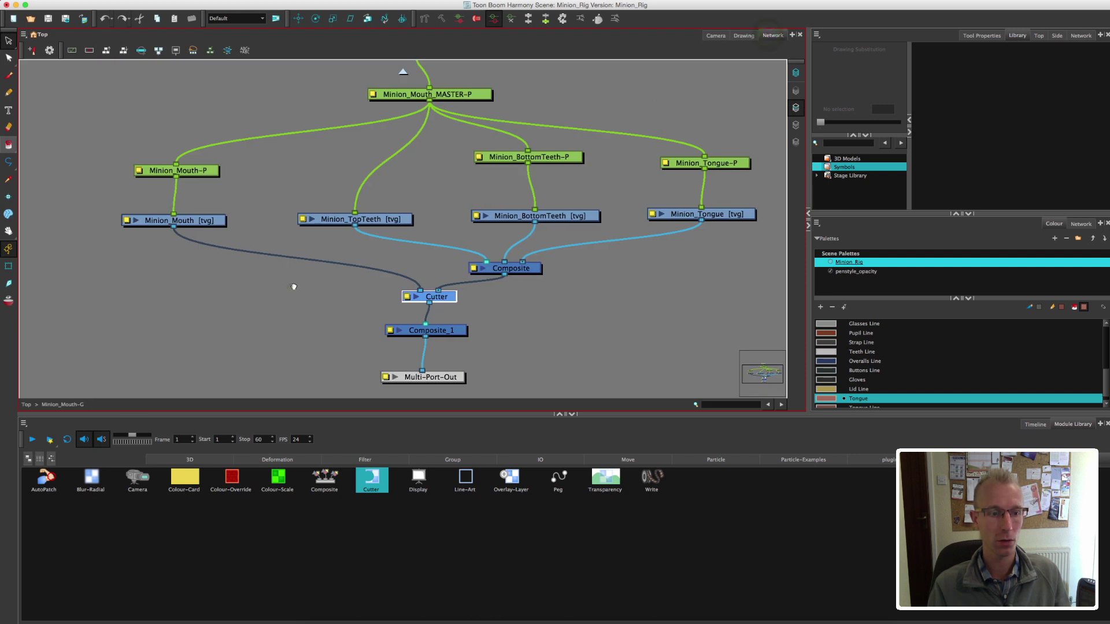
{"action": "left_click_drag", "start_coordinate": [290, 286], "coordinate": [320, 276]}
{"action": "left_click", "coordinate": [465, 479]}
{"action": "left_click_drag", "start_coordinate": [464, 482], "coordinate": [434, 314]}
{"action": "left_click", "coordinate": [202, 219]}
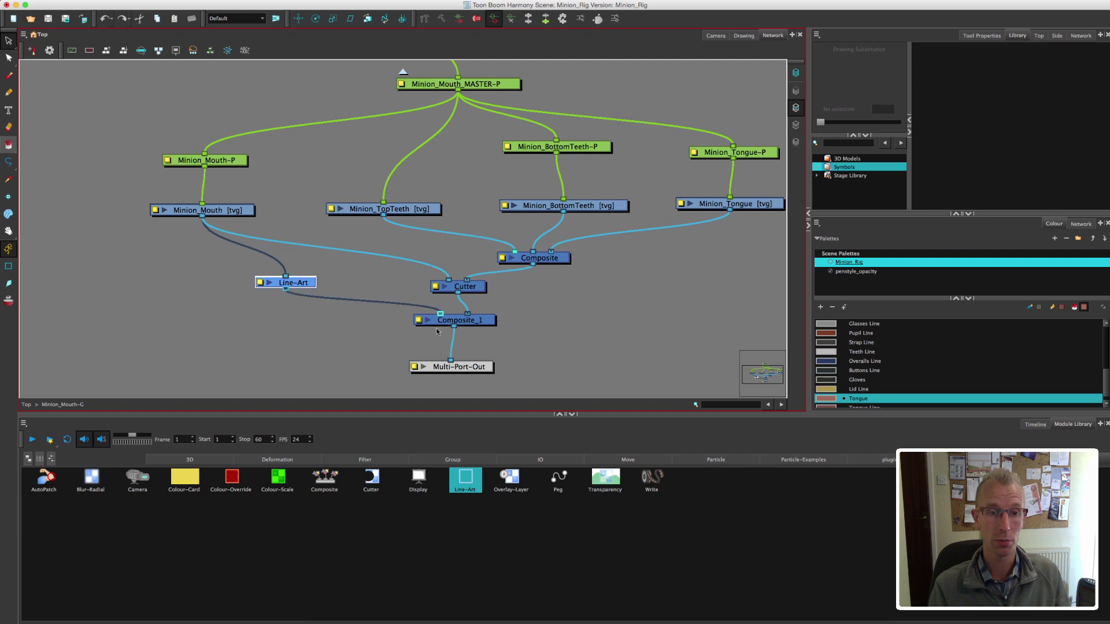
{"action": "left_click", "coordinate": [715, 36]}
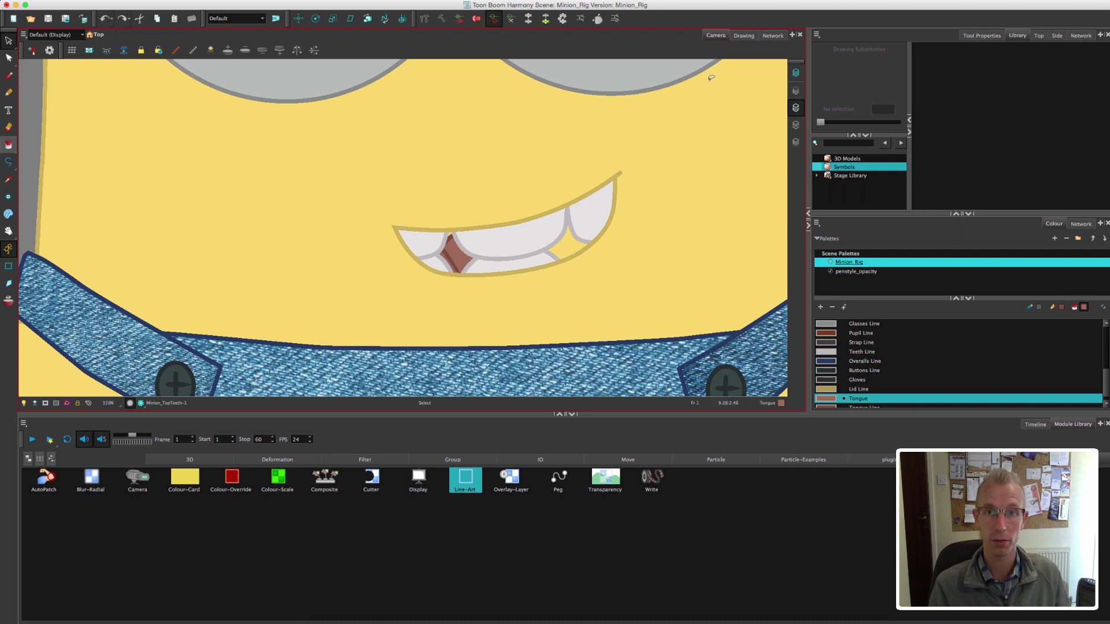
Connect Minion_Mouth directly to Composite_1 behind the Cutter and view the character in the Camera view.
{"action": "left_click", "coordinate": [742, 36]}
{"action": "left_click", "coordinate": [773, 35]}
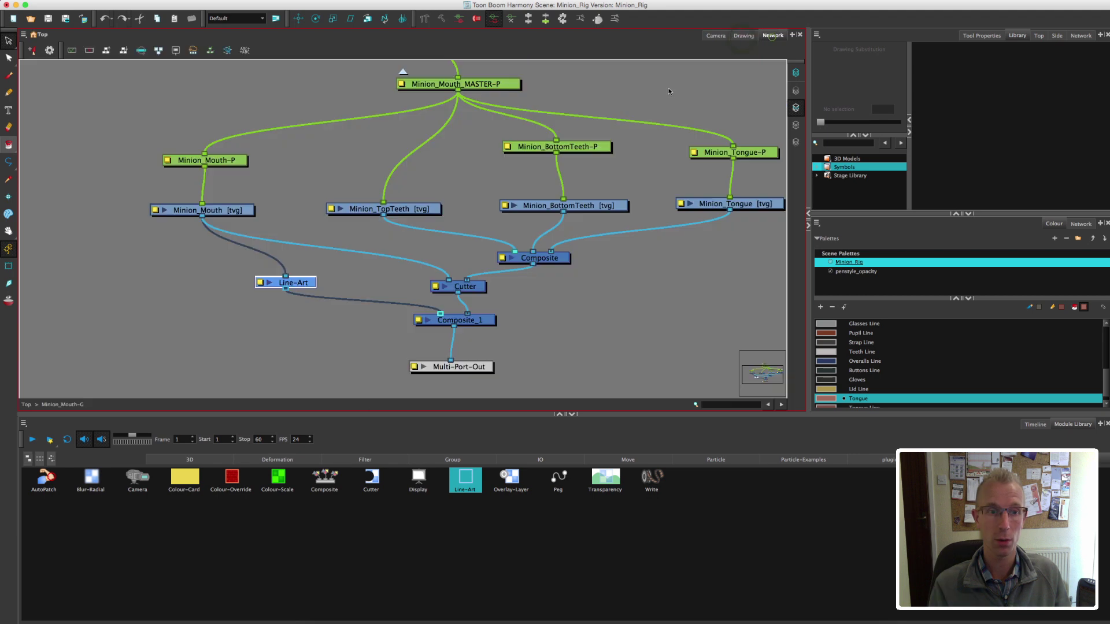
{"action": "left_click_drag", "start_coordinate": [203, 218], "coordinate": [468, 271]}
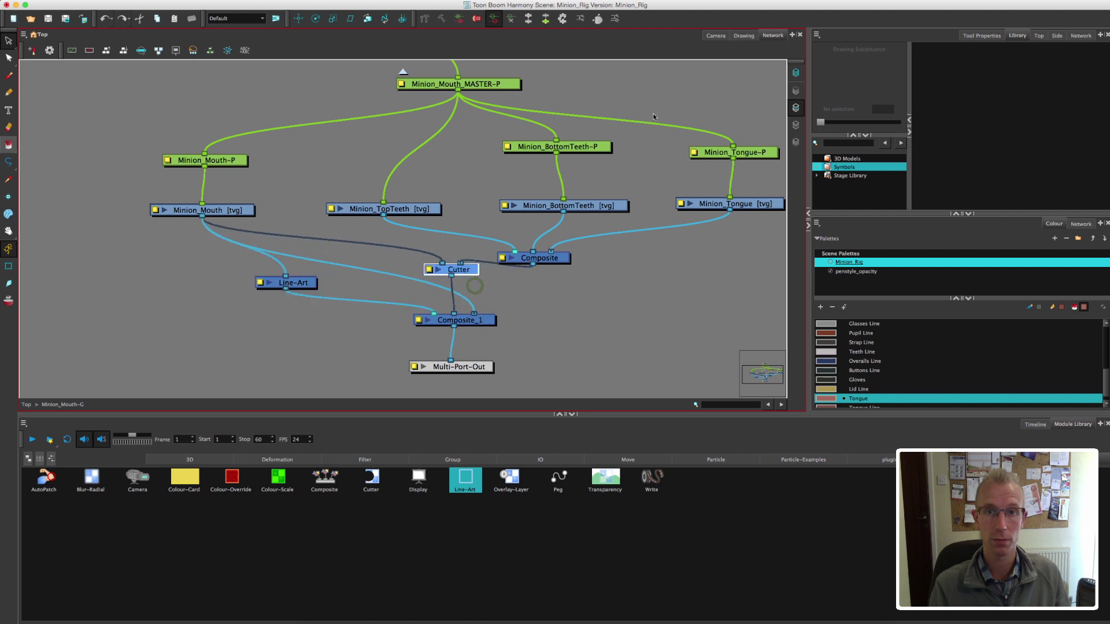
{"action": "left_click", "coordinate": [715, 37]}
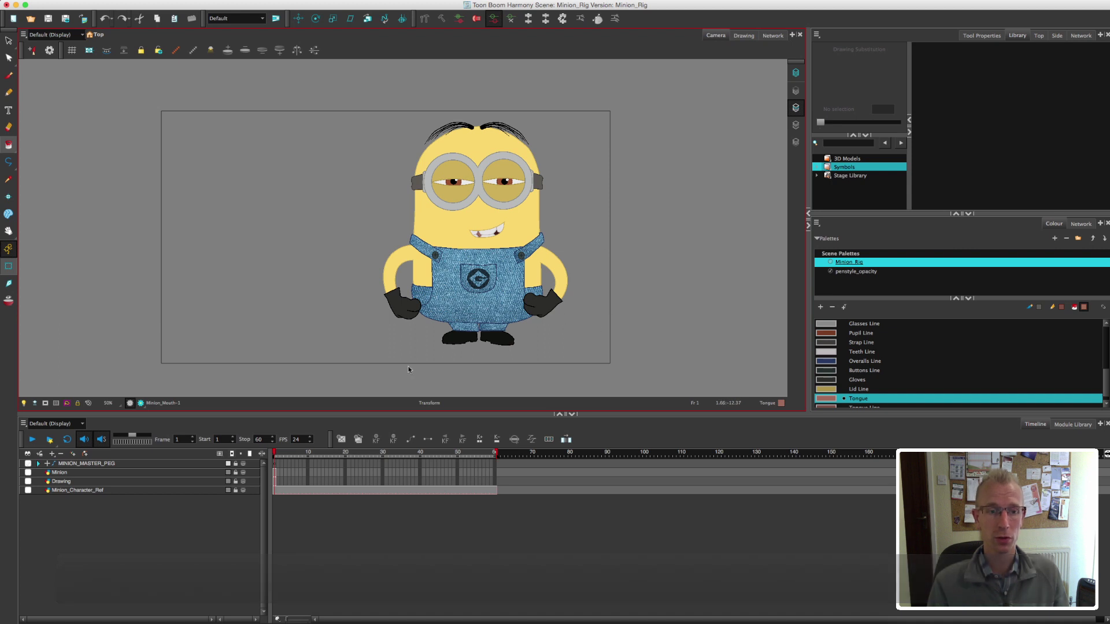
Extend the exposure of the MINION_MASTER_PEG hierarchy to frame 11.
{"action": "left_click", "coordinate": [278, 455]}
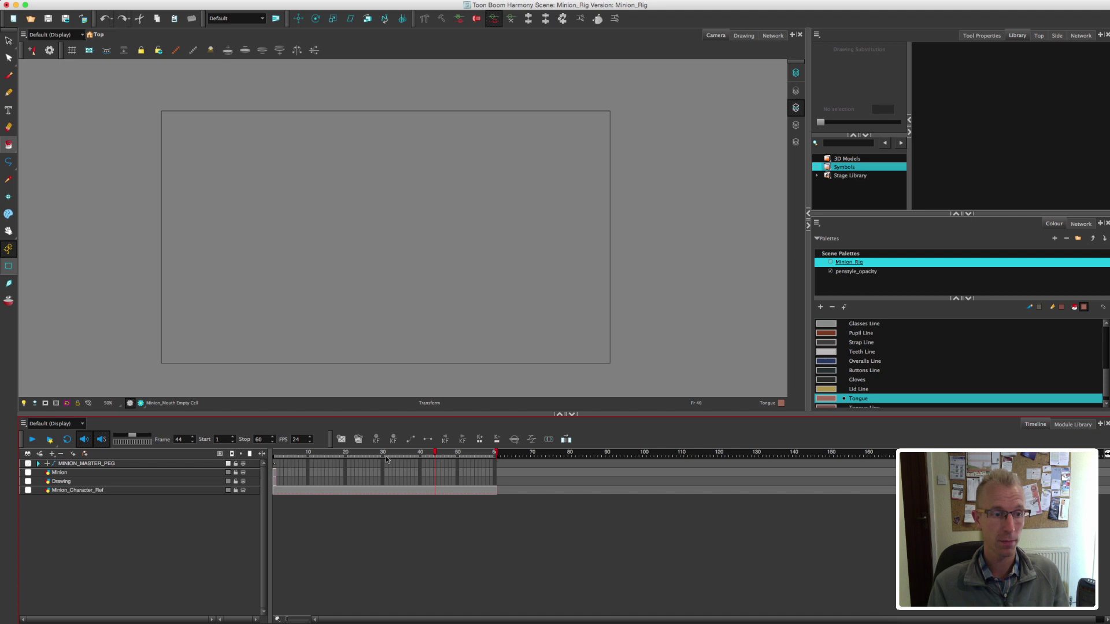
{"action": "left_click", "coordinate": [311, 465]}
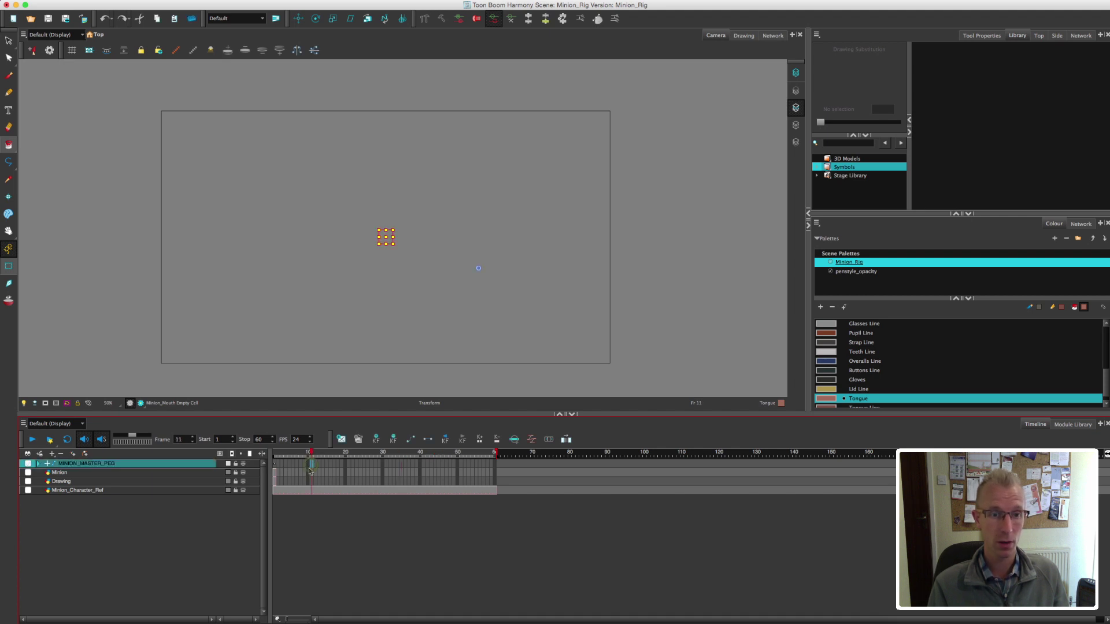
{"action": "key", "text": "F5"}
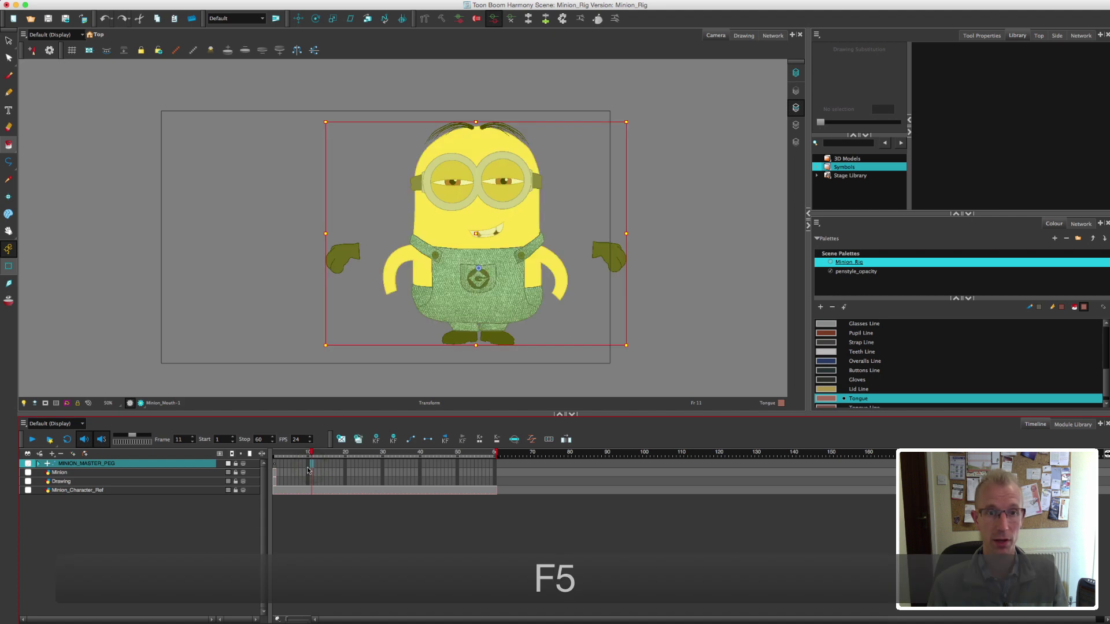
{"action": "left_click", "coordinate": [344, 368]}
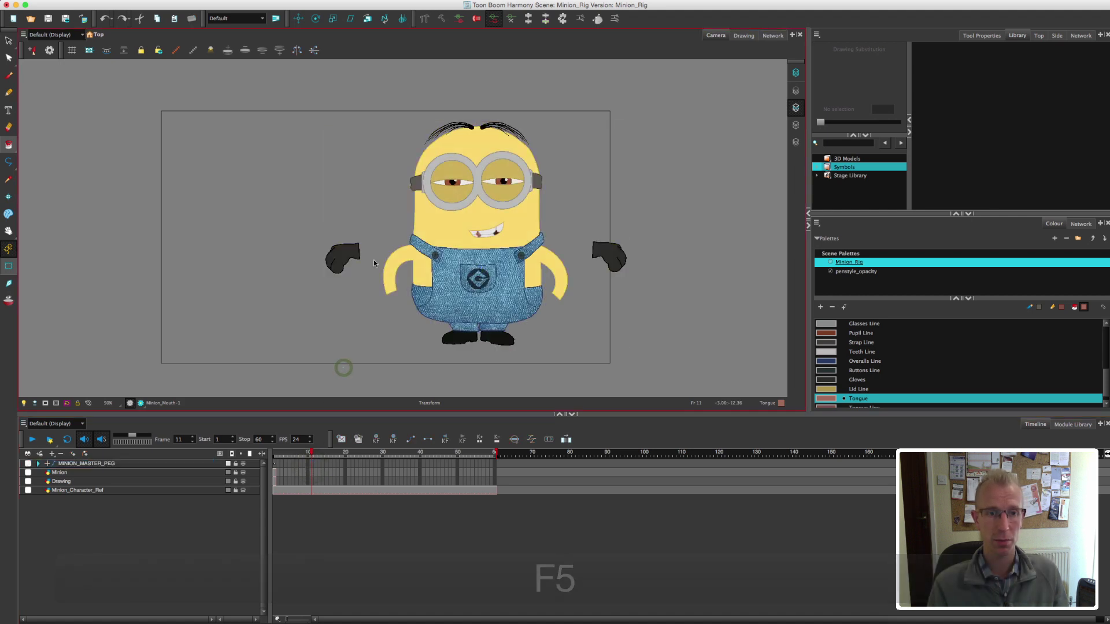
Scrub through the opening frames and add a keyframe to the MINION_MASTER_PEG hierarchy at frame 1.
{"action": "left_click_drag", "start_coordinate": [308, 454], "coordinate": [275, 457]}
{"action": "left_click_drag", "start_coordinate": [283, 454], "coordinate": [301, 457]}
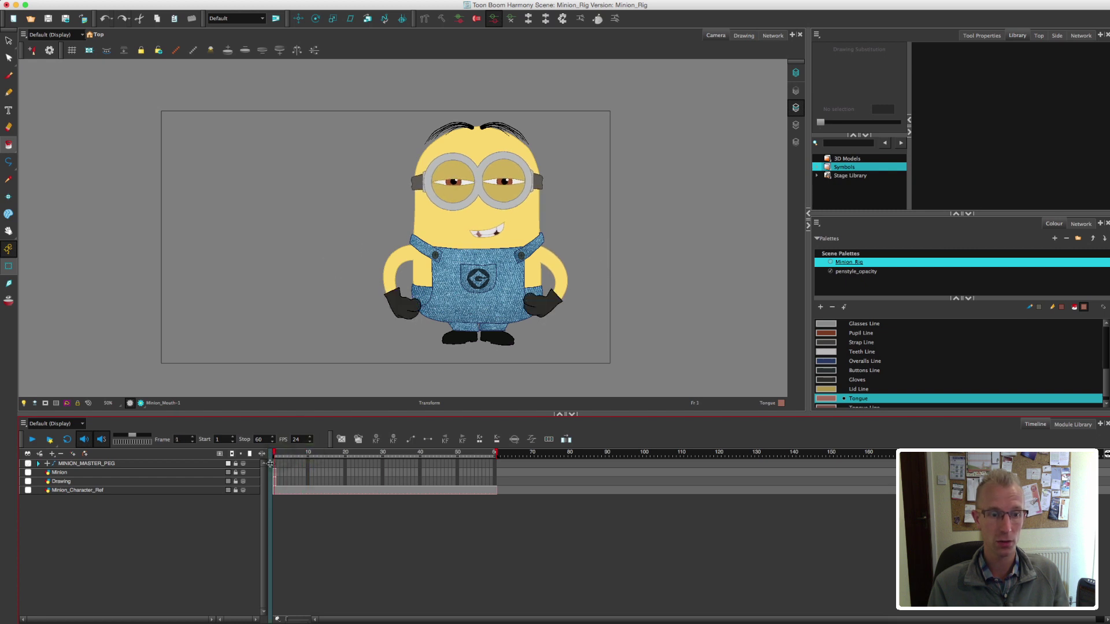
{"action": "left_click", "coordinate": [275, 466]}
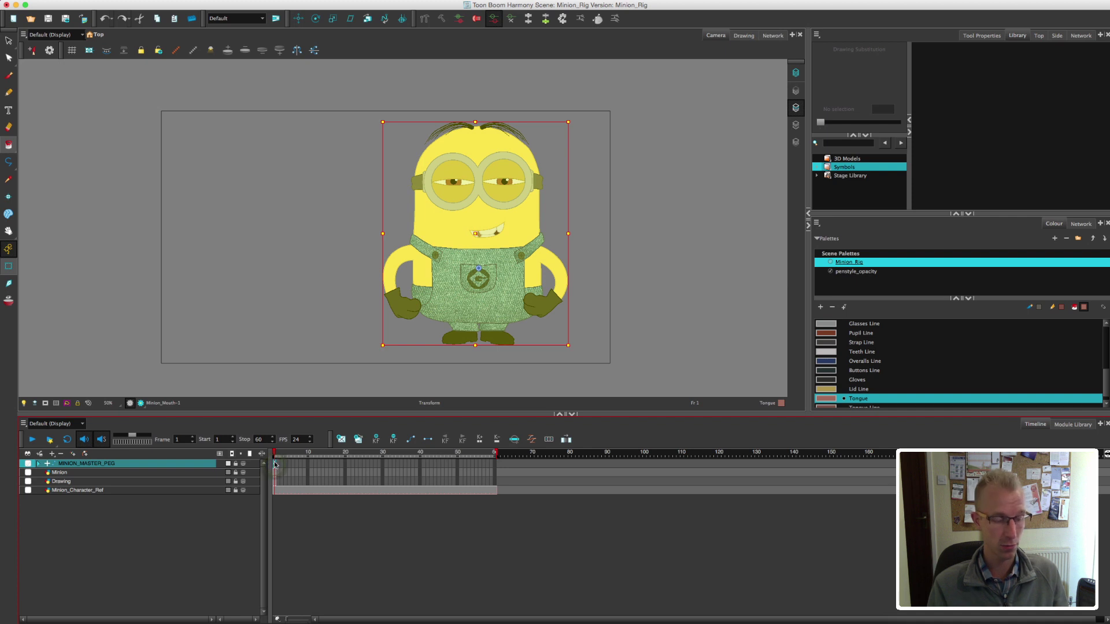
{"action": "key", "text": "F6"}
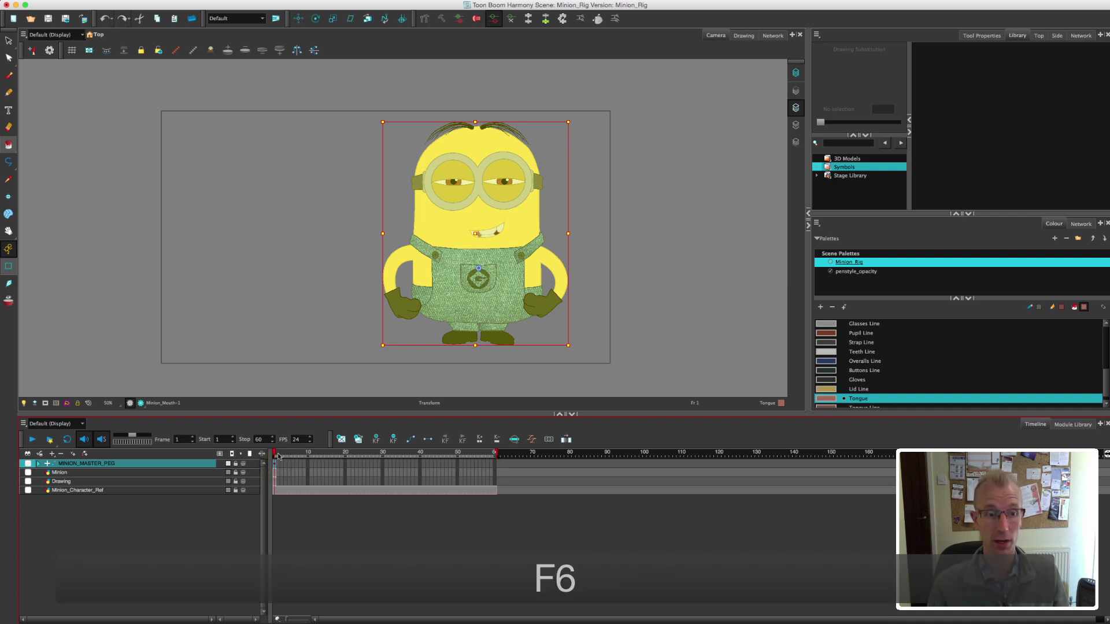
{"action": "left_click", "coordinate": [290, 386]}
Go to frame 10, select the Minion_TopTeeth drawing on the character's face and reveal its layer within the mouth group in the timeline.
{"action": "left_click", "coordinate": [313, 457]}
{"action": "mouse_move", "coordinate": [312, 457]}
{"action": "left_mouse_down"}
{"action": "mouse_move", "coordinate": [355, 452]}
{"action": "mouse_move", "coordinate": [270, 463]}
{"action": "mouse_move", "coordinate": [308, 455]}
{"action": "left_mouse_up"}
{"action": "left_click", "coordinate": [556, 335]}
{"action": "key", "text": "2"}
{"action": "key", "text": "2"}
{"action": "key", "text": "2"}
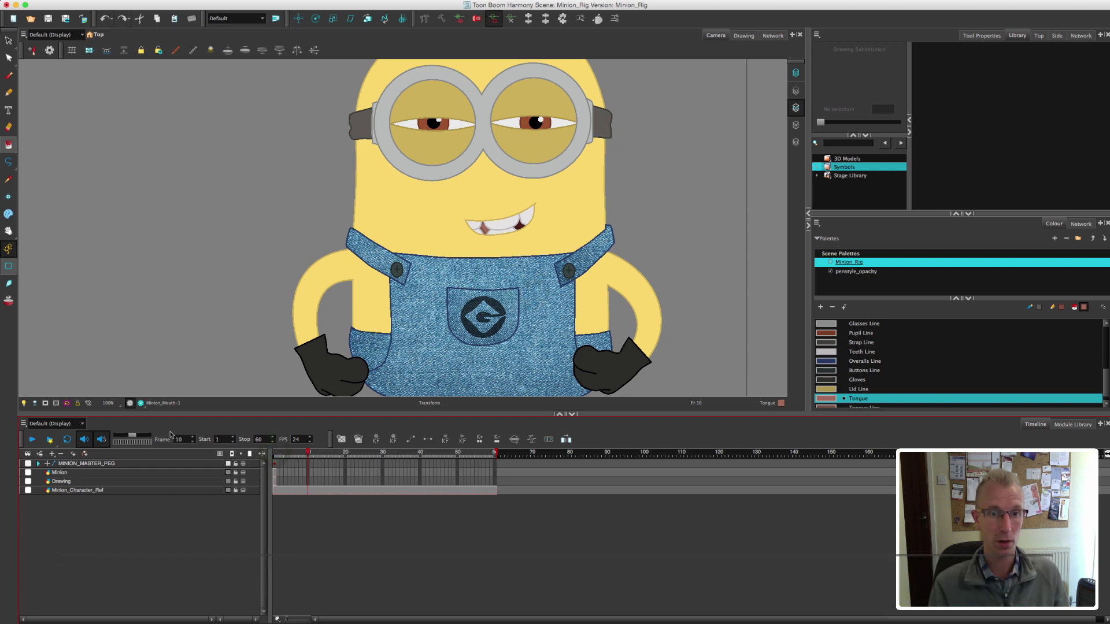
{"action": "left_click", "coordinate": [507, 220]}
{"action": "left_click", "coordinate": [507, 220]}
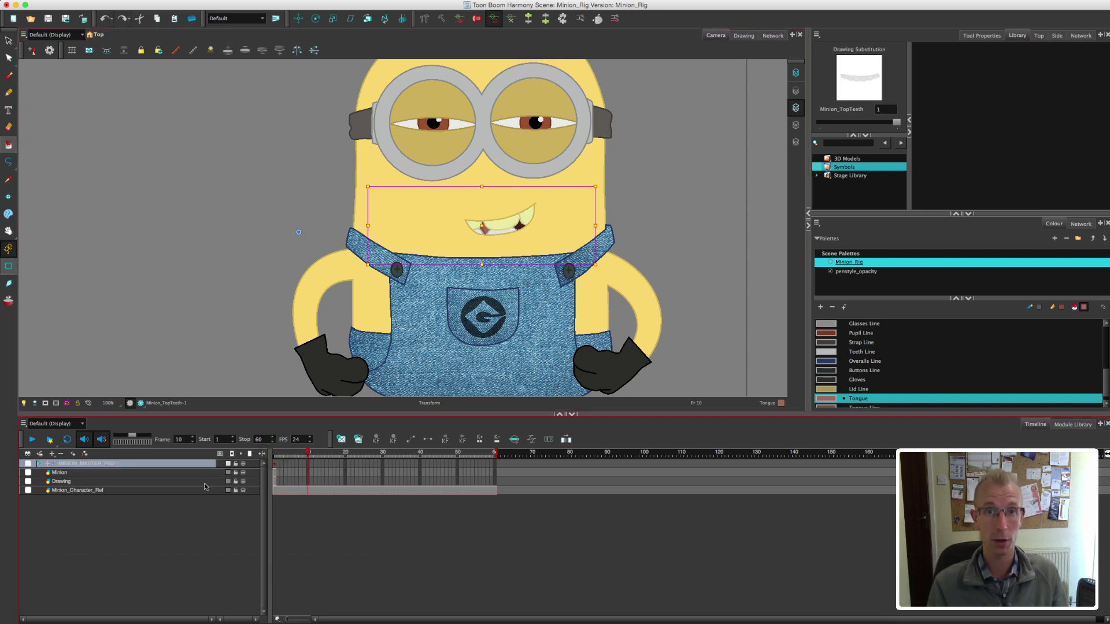
{"action": "key", "text": "o"}
{"action": "key", "text": "o"}
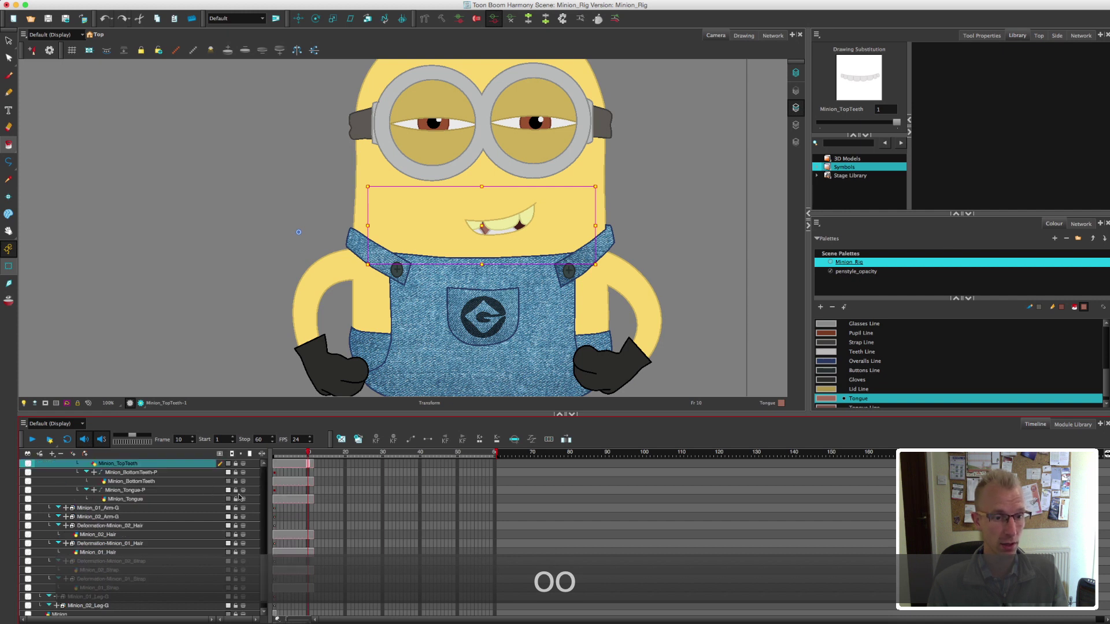
{"action": "scroll", "coordinate": [266, 551], "scroll_direction": "up", "scroll_amount": 5}
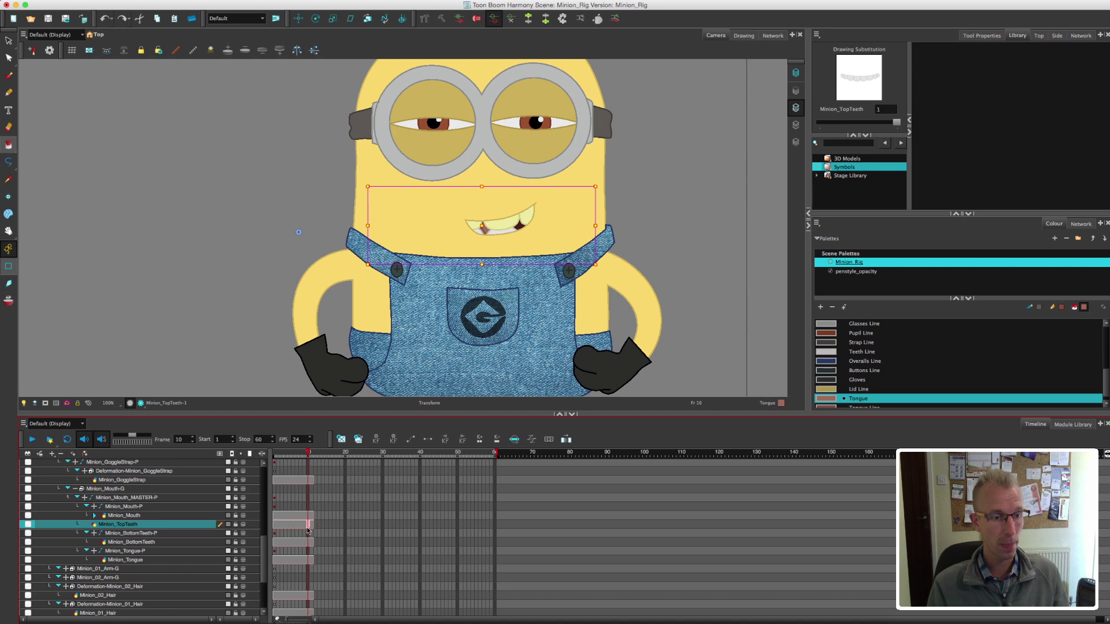
Select the Minion_Mouth cell at frame 2 and duplicate its drawing.
{"action": "left_click", "coordinate": [274, 500]}
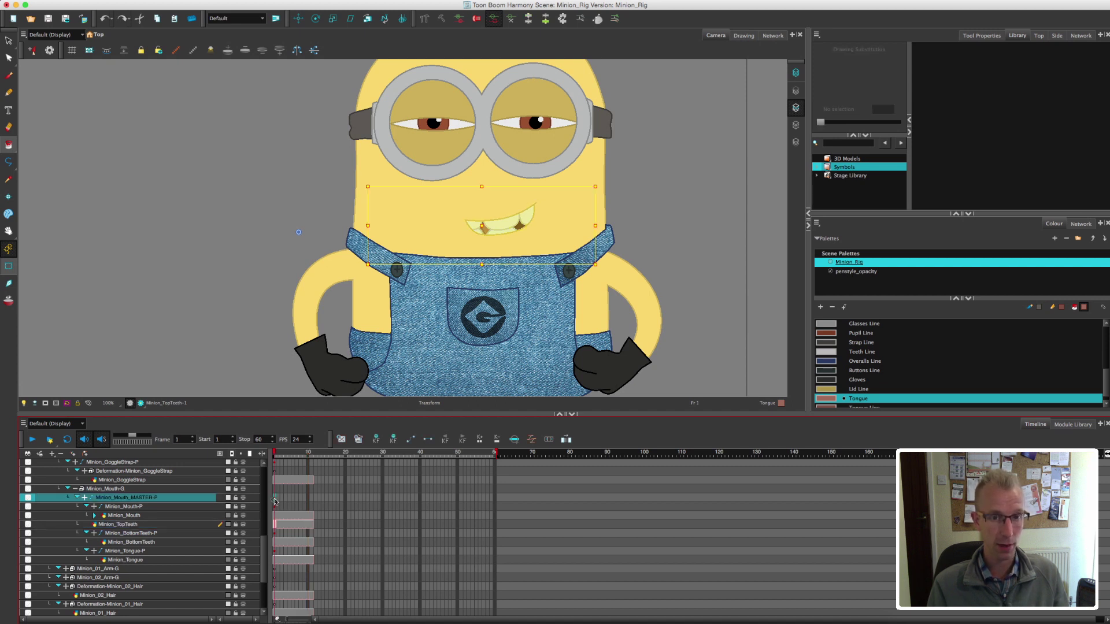
{"action": "left_click", "coordinate": [276, 515]}
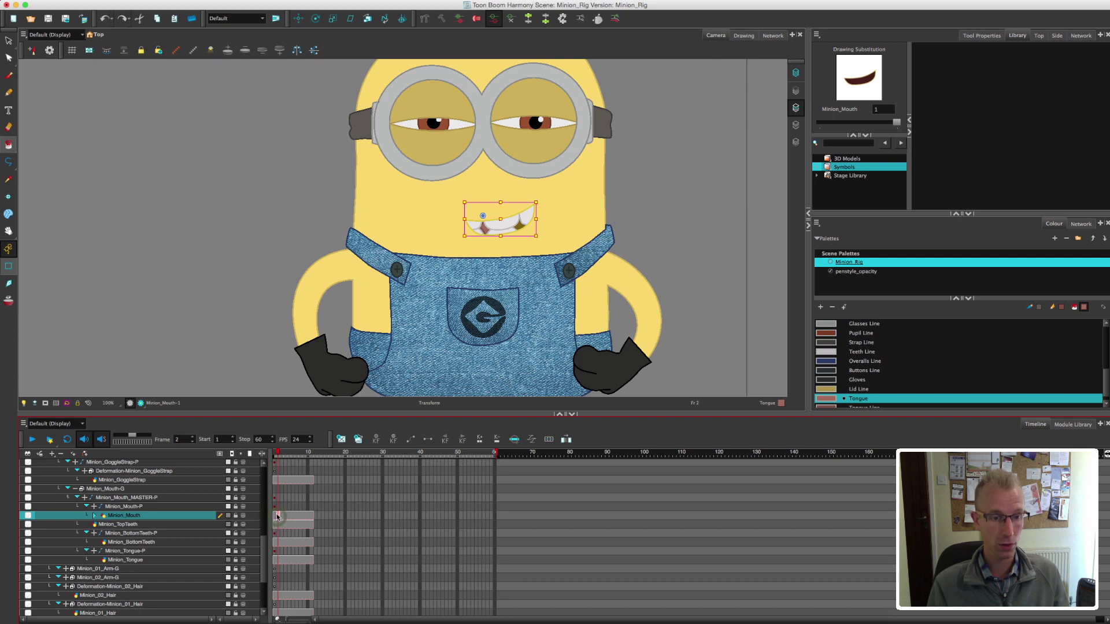
{"action": "left_click", "coordinate": [357, 441]}
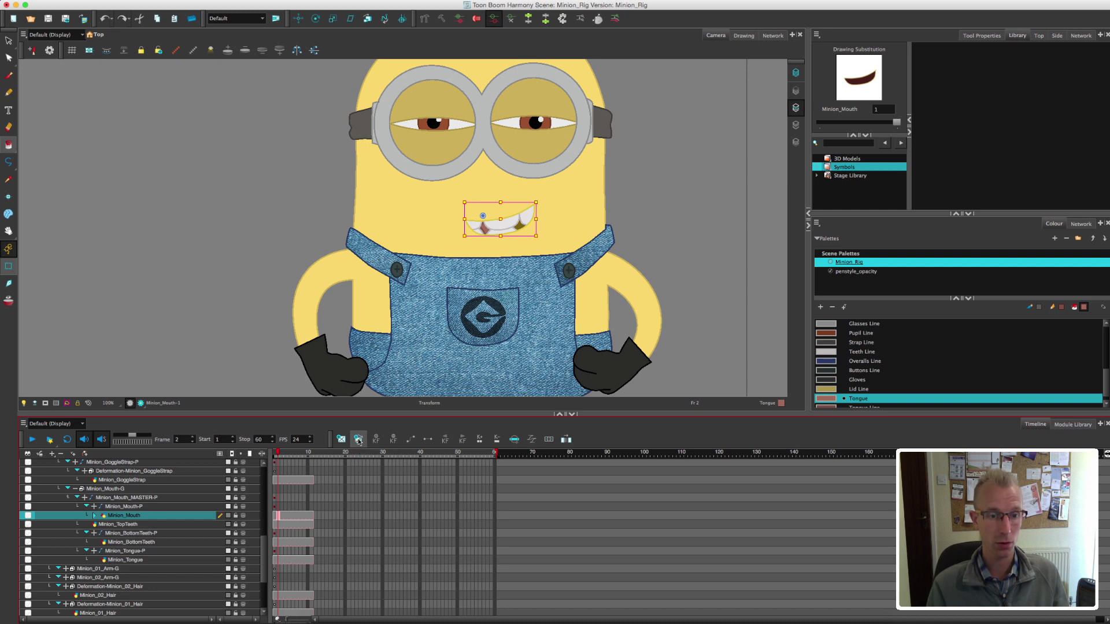
Open the duplicated mouth drawing in the Drawing view and turn on the light table, framing the face and mouth area.
{"action": "left_click", "coordinate": [744, 35]}
{"action": "key", "text": "1"}
{"action": "key", "text": "1"}
{"action": "key", "text": "1"}
{"action": "key", "text": "1"}
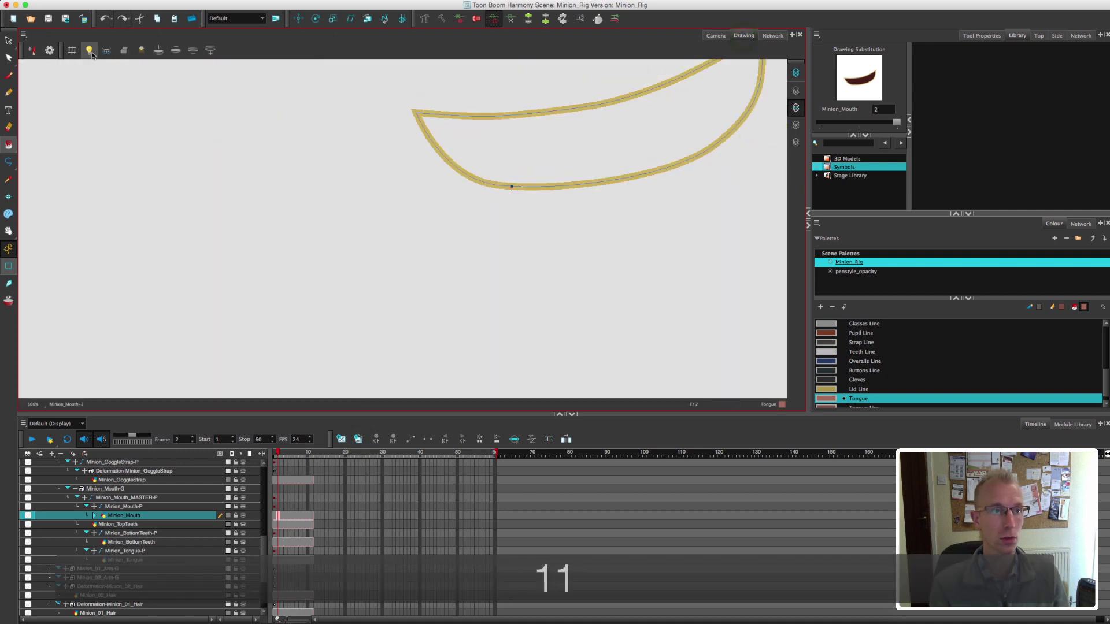
{"action": "key", "text": "shift+l"}
{"action": "key", "text": "2"}
{"action": "key", "text": "1"}
{"action": "key", "text": "1"}
{"action": "key", "text": "1"}
{"action": "key", "text": "1"}
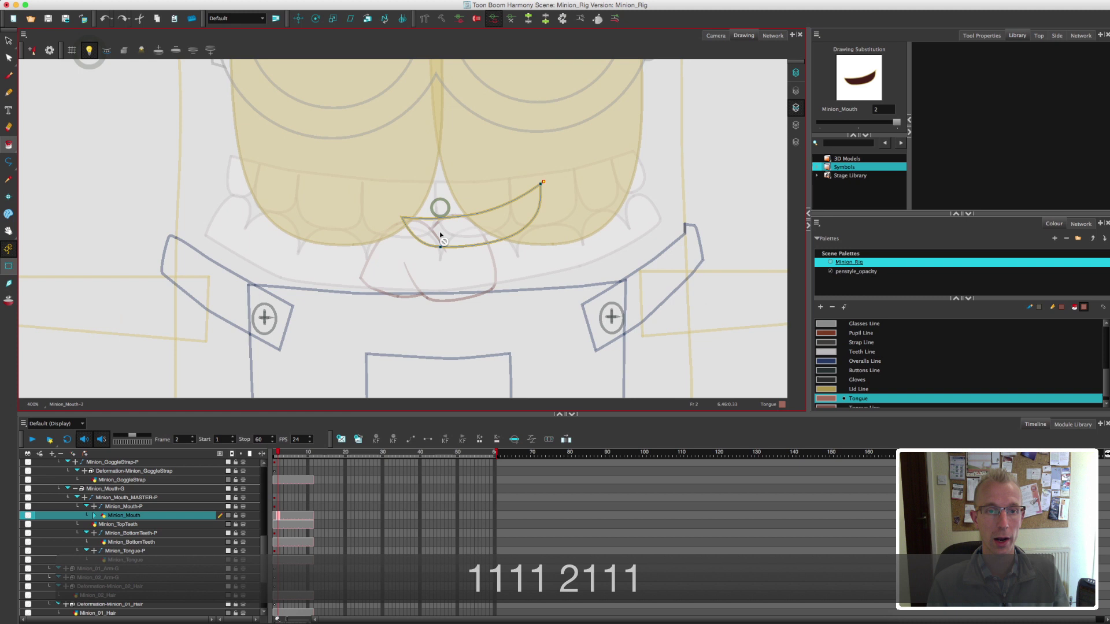
{"action": "mouse_move", "coordinate": [447, 183]}
{"action": "left_mouse_down"}
{"action": "mouse_move", "coordinate": [457, 213]}
{"action": "mouse_move", "coordinate": [488, 224]}
{"action": "left_mouse_up"}
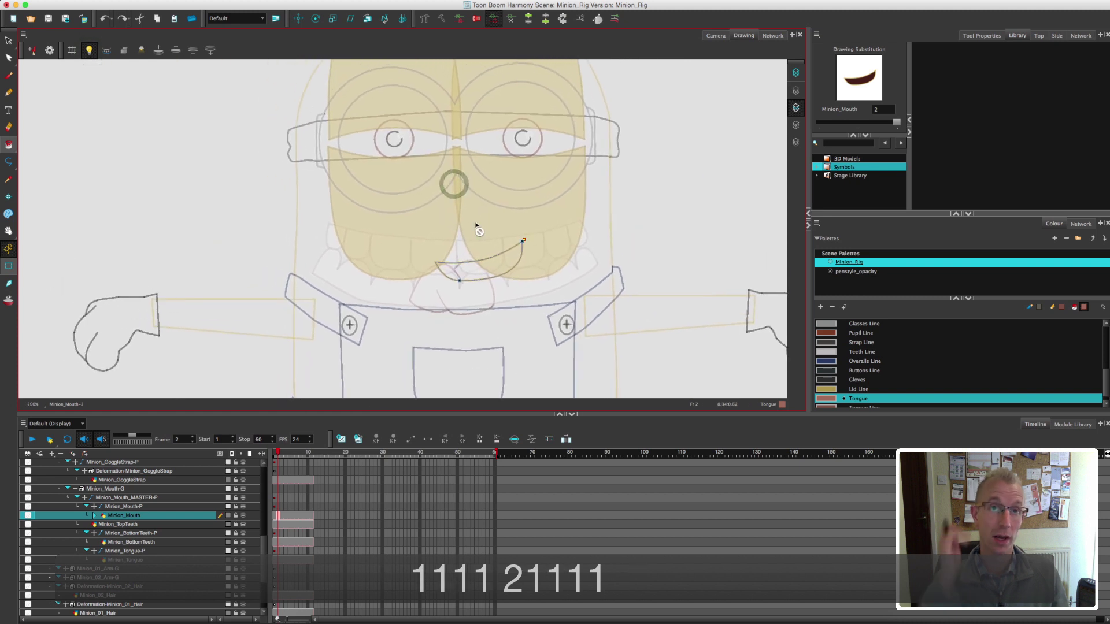
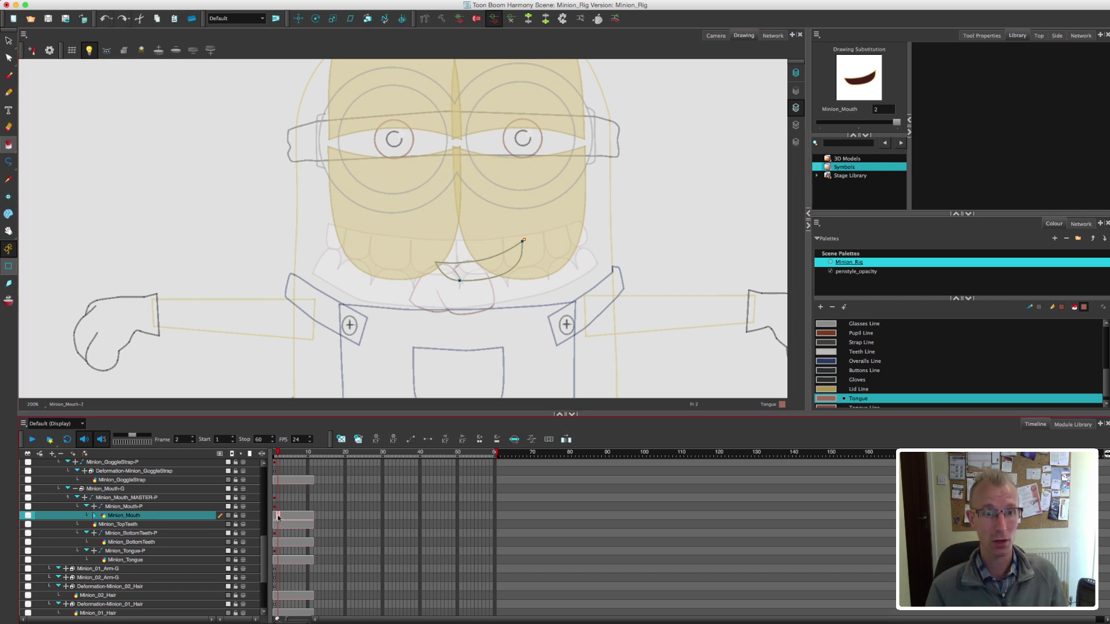
Delete the copied smirk outline from the frame 2 mouth drawing.
{"action": "left_click", "coordinate": [9, 41]}
{"action": "mouse_move", "coordinate": [481, 220]}
{"action": "left_mouse_down"}
{"action": "mouse_move", "coordinate": [390, 270]}
{"action": "mouse_move", "coordinate": [471, 220]}
{"action": "left_mouse_up"}
{"action": "key", "text": "Delete"}
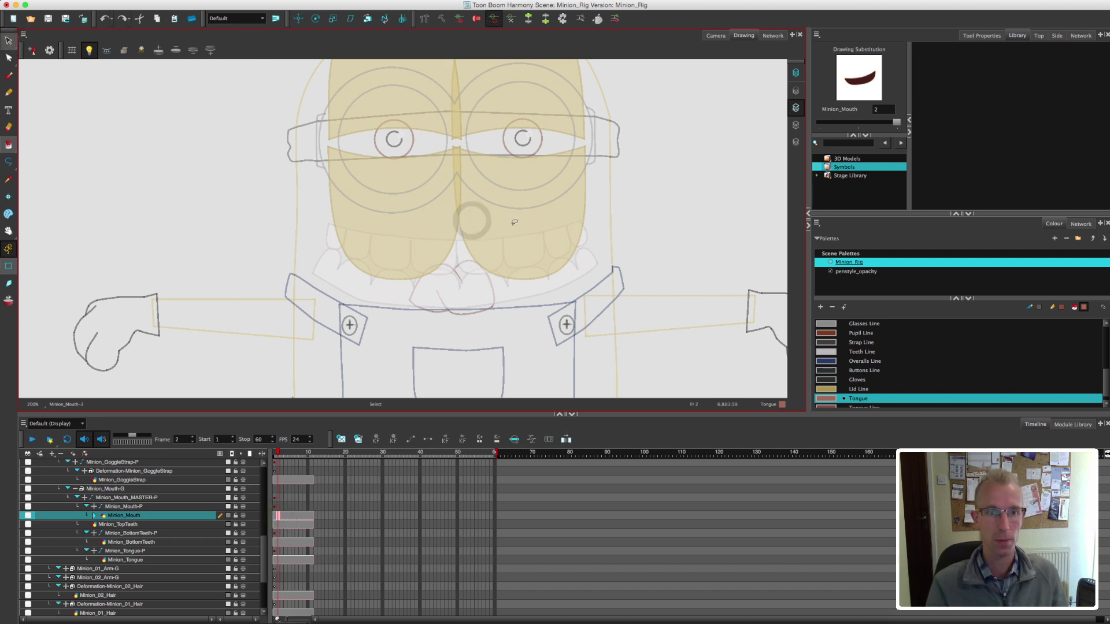
Draw a closed, wide smile outline below the goggles with the Polyline tool in the Skin Line colour.
{"action": "left_click", "coordinate": [8, 164]}
{"action": "left_click", "coordinate": [1048, 406]}
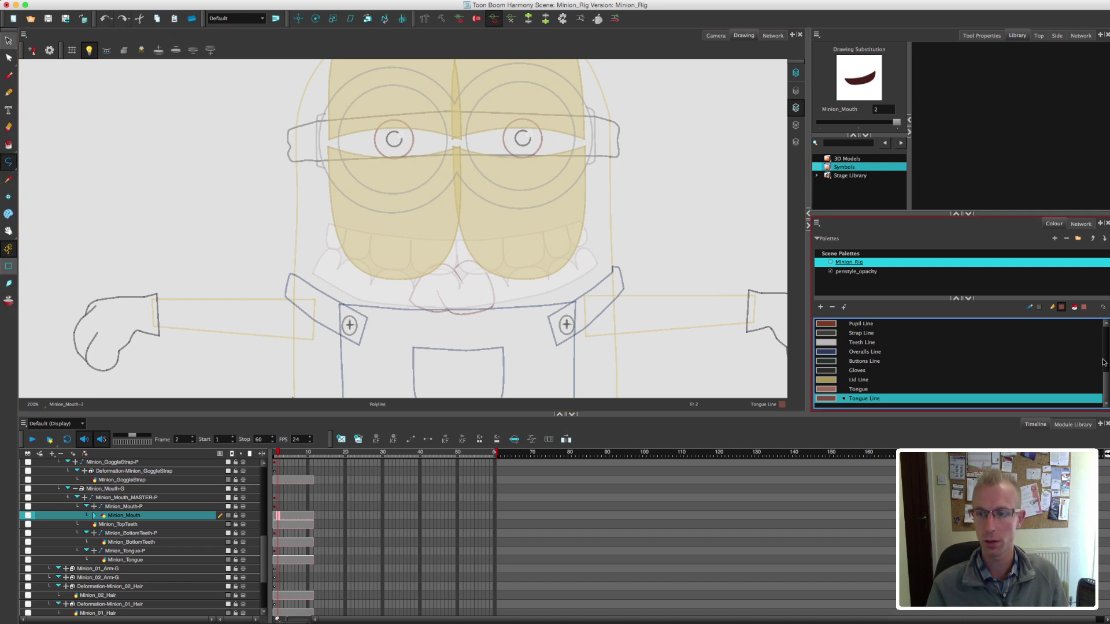
{"action": "left_click_drag", "start_coordinate": [1105, 381], "coordinate": [1041, 362]}
{"action": "left_click_drag", "start_coordinate": [1107, 372], "coordinate": [1107, 354]}
{"action": "scroll", "coordinate": [869, 370], "scroll_direction": "down", "scroll_amount": 3}
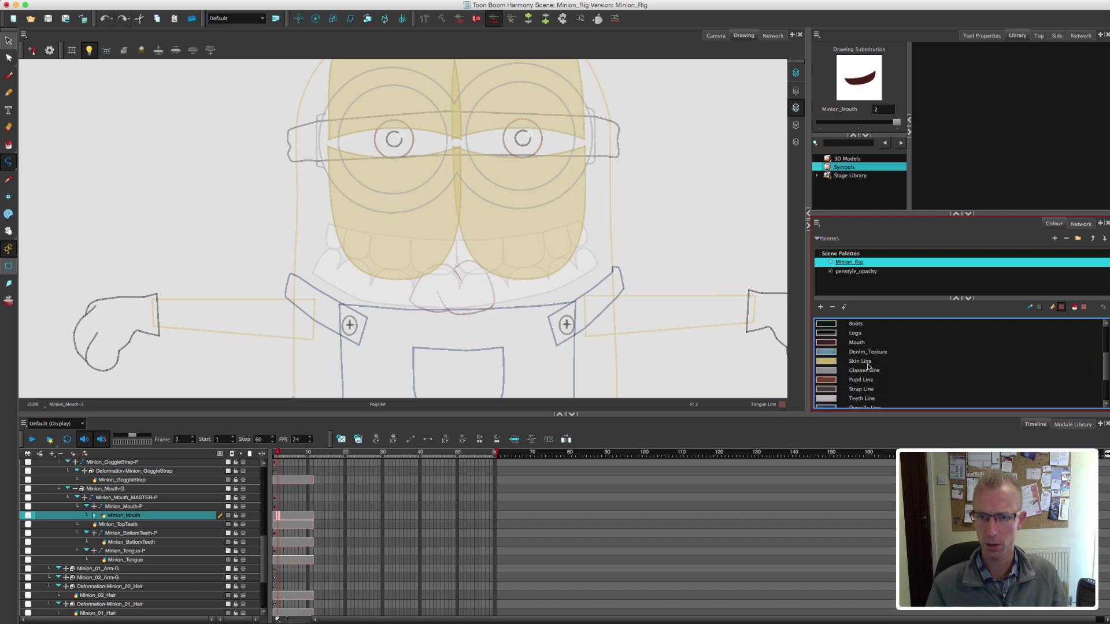
{"action": "left_click", "coordinate": [868, 363]}
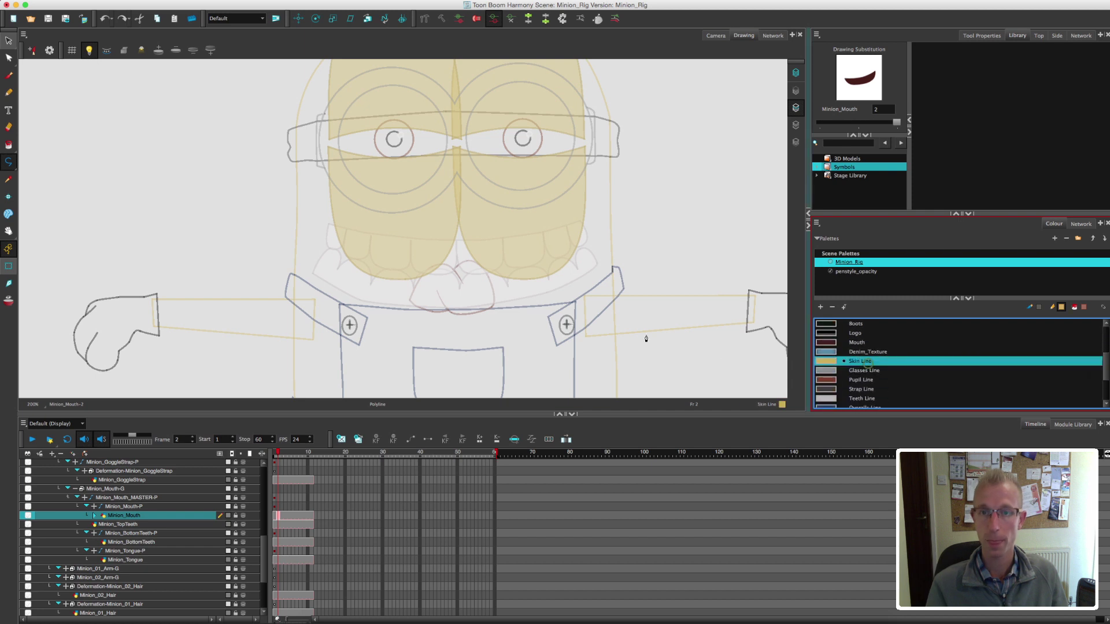
{"action": "left_click", "coordinate": [357, 238]}
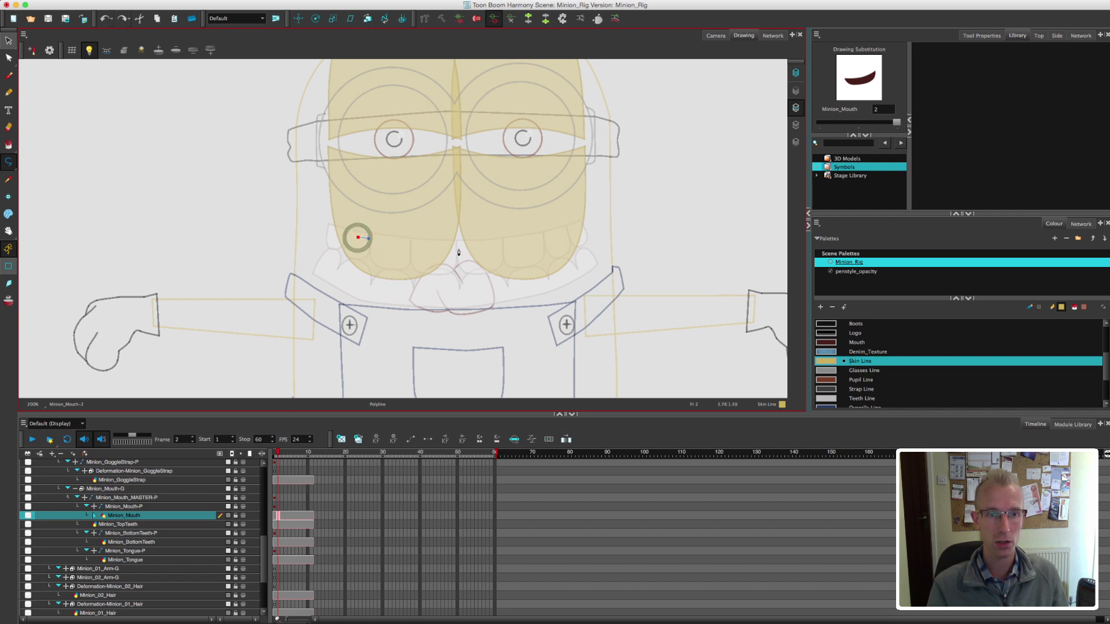
{"action": "left_click", "coordinate": [546, 234]}
{"action": "left_click_drag", "start_coordinate": [470, 302], "coordinate": [408, 308]}
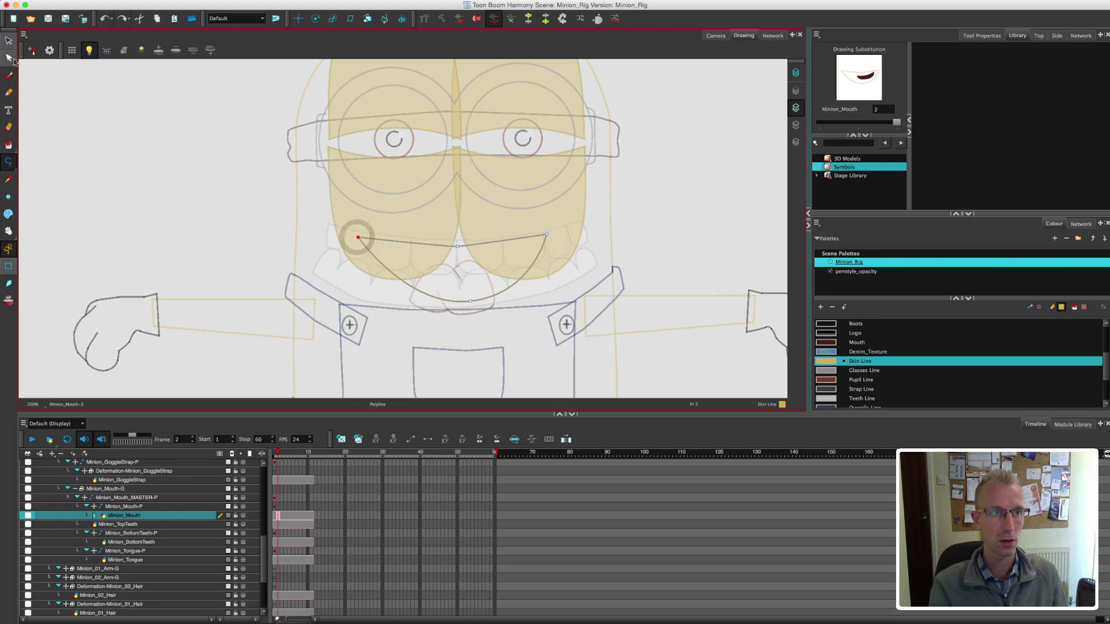
{"action": "left_click", "coordinate": [356, 238]}
Centre the lowest point of the smile outline with the Contour Editor and adjust the midpoint of its upper edge.
{"action": "key", "text": "alt+q"}
{"action": "mouse_move", "coordinate": [462, 290]}
{"action": "left_mouse_down"}
{"action": "mouse_move", "coordinate": [470, 314]}
{"action": "mouse_move", "coordinate": [462, 302]}
{"action": "left_mouse_up"}
{"action": "left_click", "coordinate": [458, 247]}
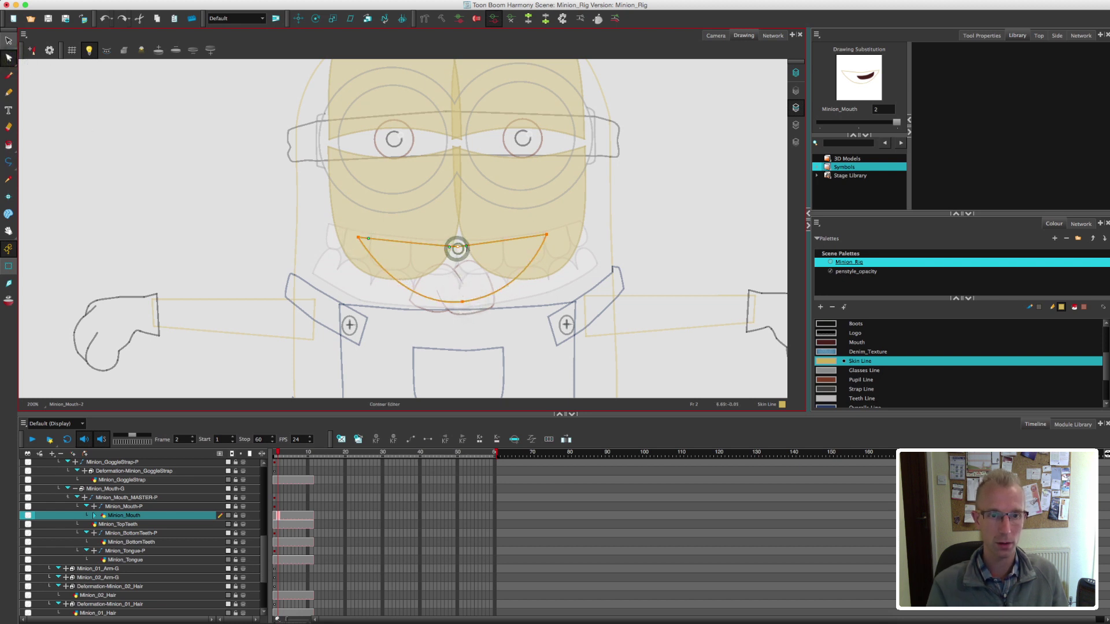
{"action": "left_click_drag", "start_coordinate": [458, 247], "coordinate": [482, 244]}
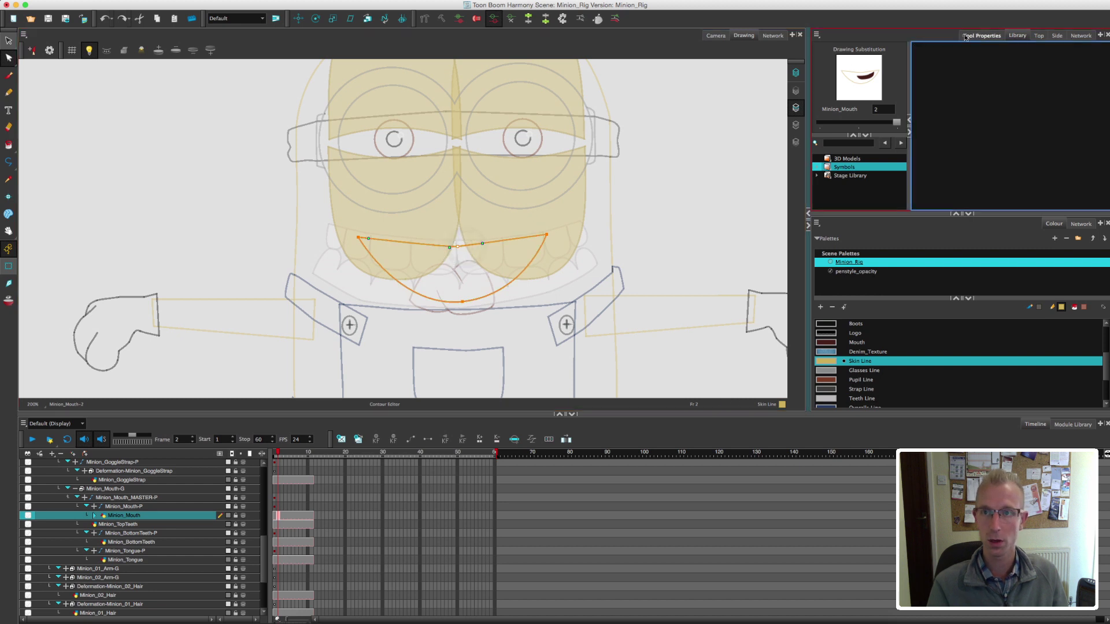
Even out the lower curve of the smile by levelling its bottom point and adjusting the curve on both sides.
{"action": "left_click", "coordinate": [982, 35]}
{"action": "key", "text": "2"}
{"action": "key", "text": "2"}
{"action": "left_click_drag", "start_coordinate": [496, 268], "coordinate": [513, 263]}
{"action": "left_click", "coordinate": [478, 305]}
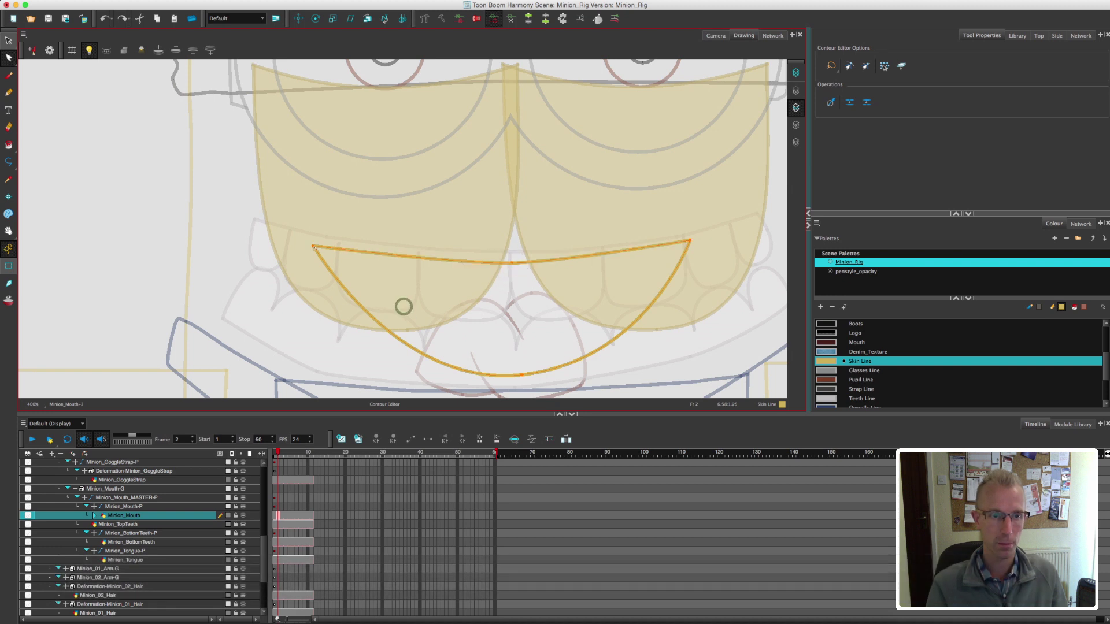
{"action": "left_click", "coordinate": [313, 247]}
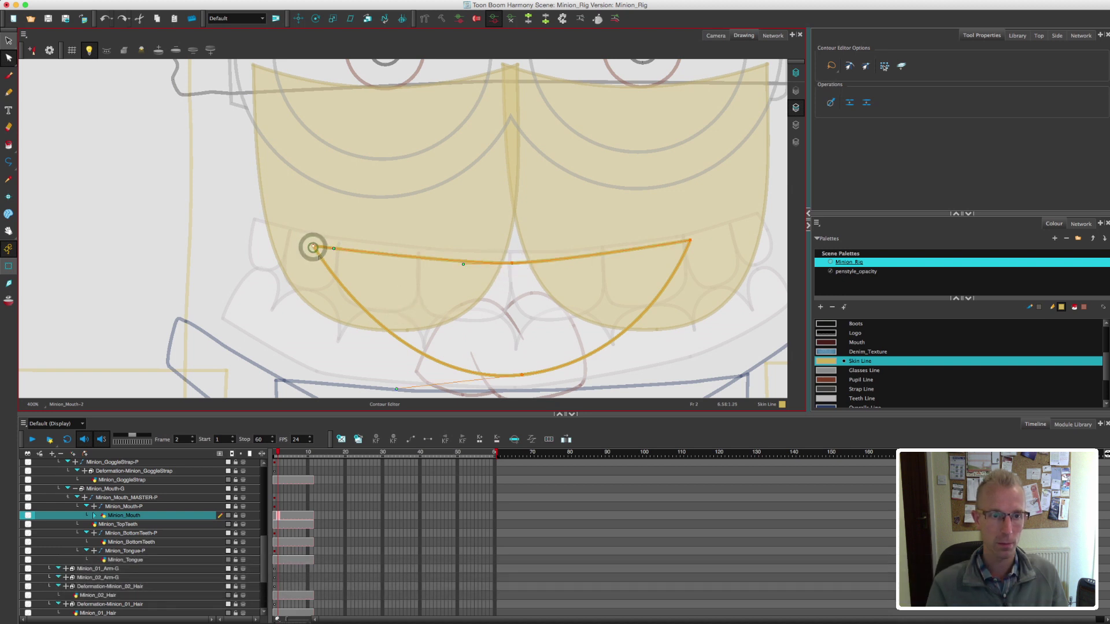
{"action": "left_click_drag", "start_coordinate": [396, 389], "coordinate": [377, 378]}
{"action": "left_click_drag", "start_coordinate": [522, 376], "coordinate": [509, 374]}
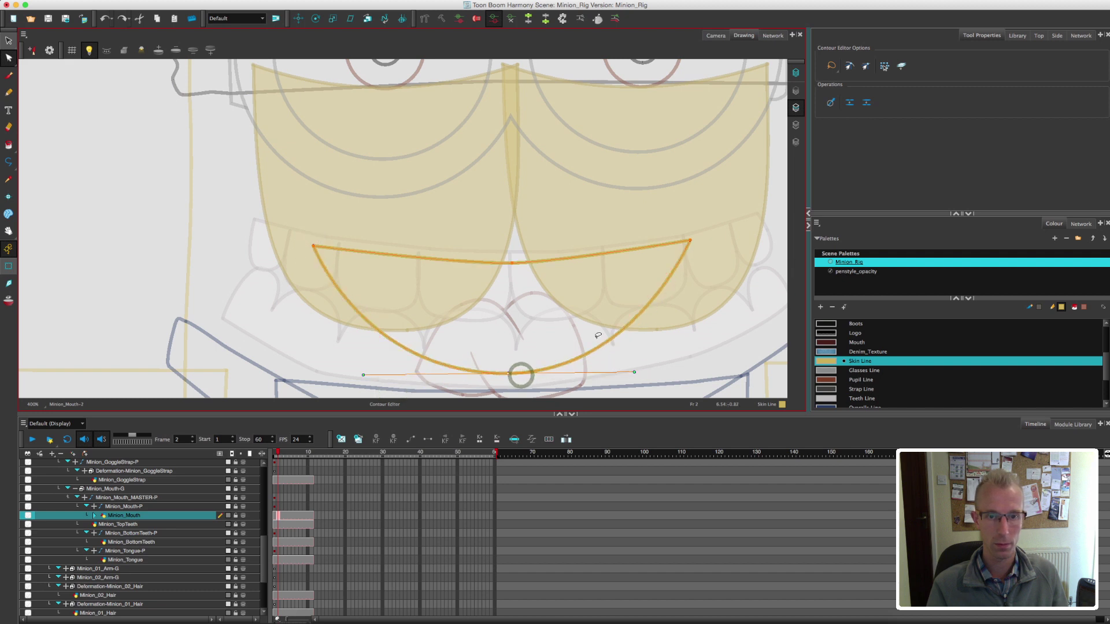
{"action": "left_click_drag", "start_coordinate": [647, 308], "coordinate": [652, 311]}
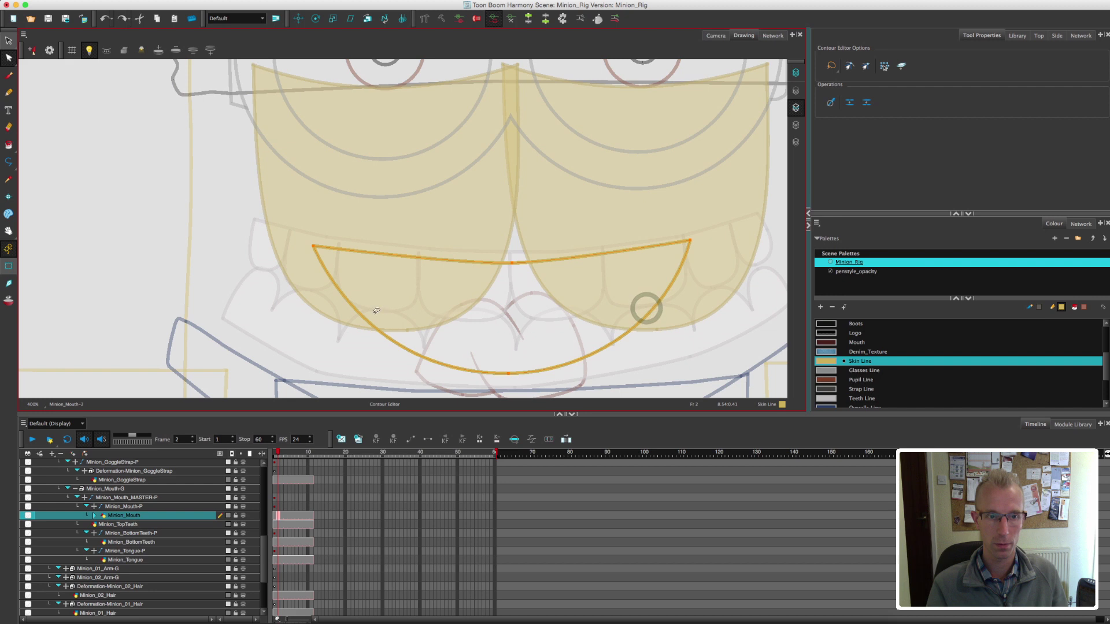
{"action": "left_click_drag", "start_coordinate": [344, 303], "coordinate": [345, 304]}
{"action": "left_click", "coordinate": [480, 320]}
{"action": "left_click", "coordinate": [359, 354]}
{"action": "left_click", "coordinate": [380, 336]}
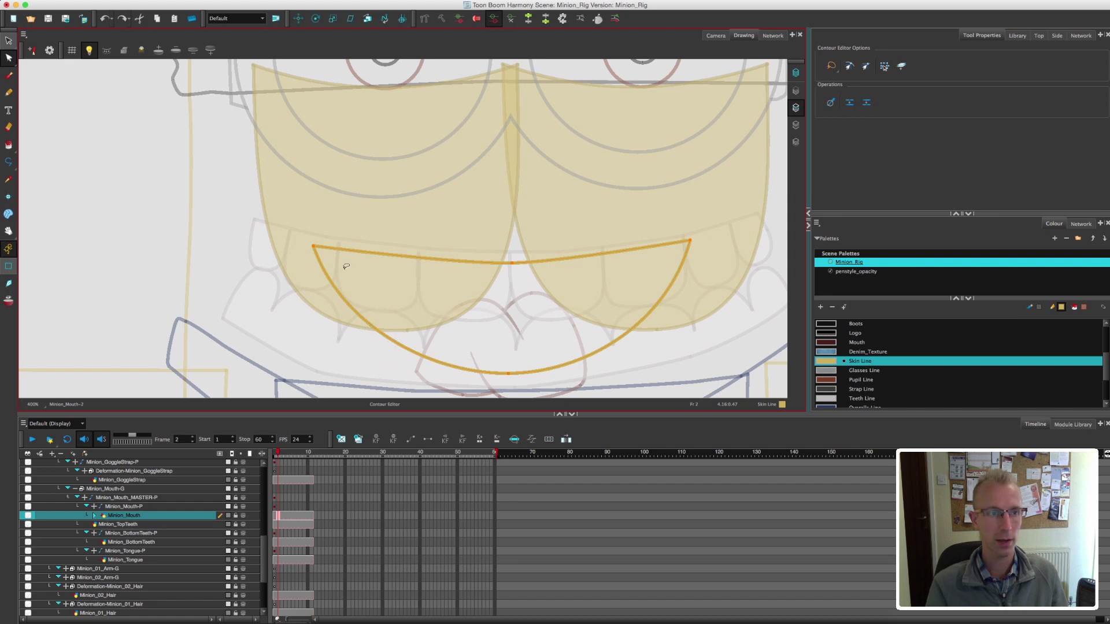
Create colour art from the selected smile outline and switch to the Colour Art layer.
{"action": "left_click", "coordinate": [9, 41]}
{"action": "left_click", "coordinate": [831, 135]}
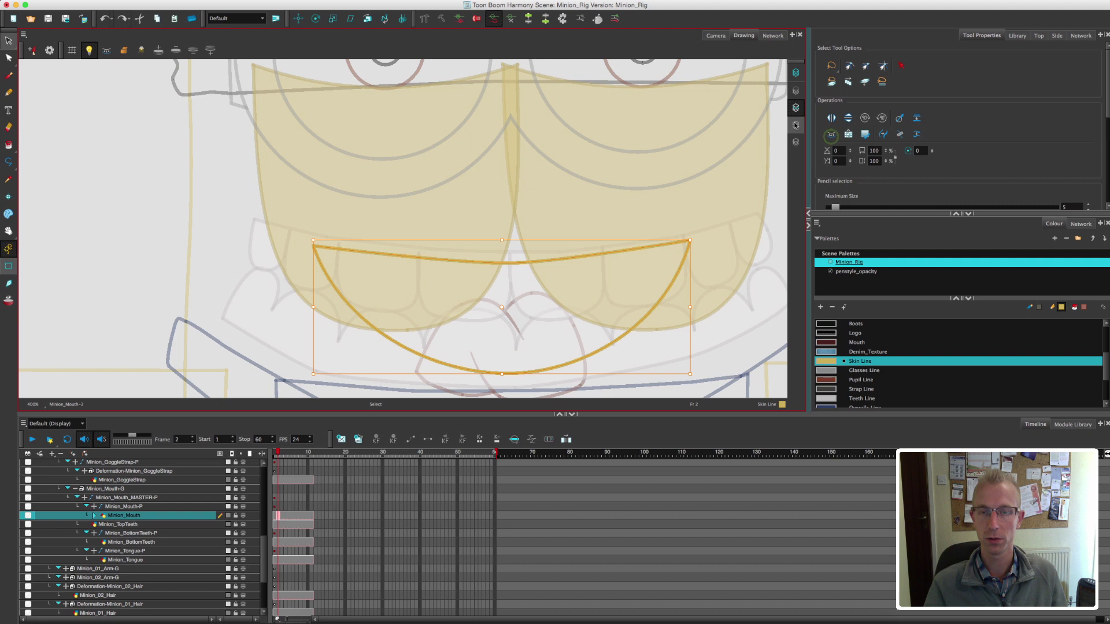
{"action": "left_click", "coordinate": [797, 125]}
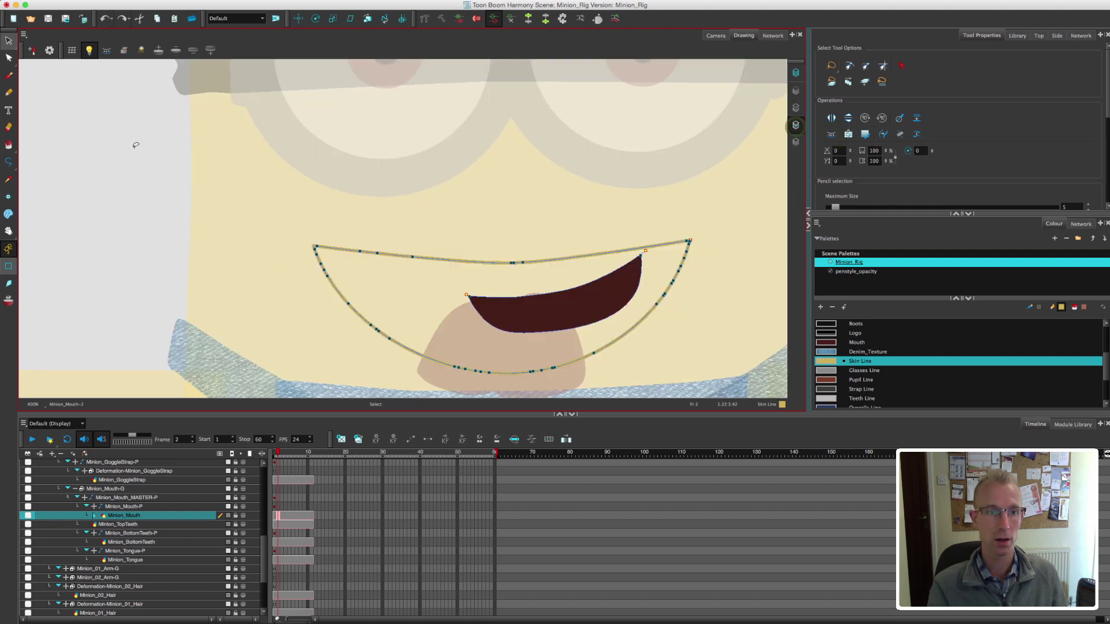
Select everything on the Colour Art layer and delete it, including the old dark mouth fill.
{"action": "left_click", "coordinate": [9, 41]}
{"action": "left_click", "coordinate": [60, 45]}
{"action": "key", "text": "super+a"}
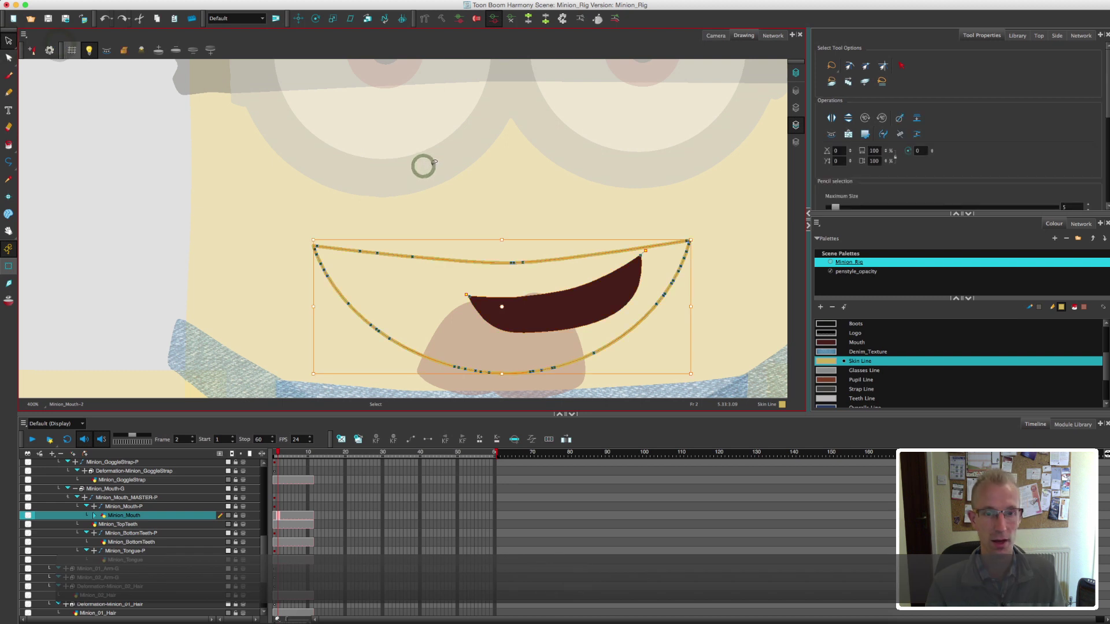
{"action": "key", "text": "Delete"}
Create fresh colour art from the smile's line art and fill the shape with the Mouth colour.
{"action": "left_click", "coordinate": [796, 108]}
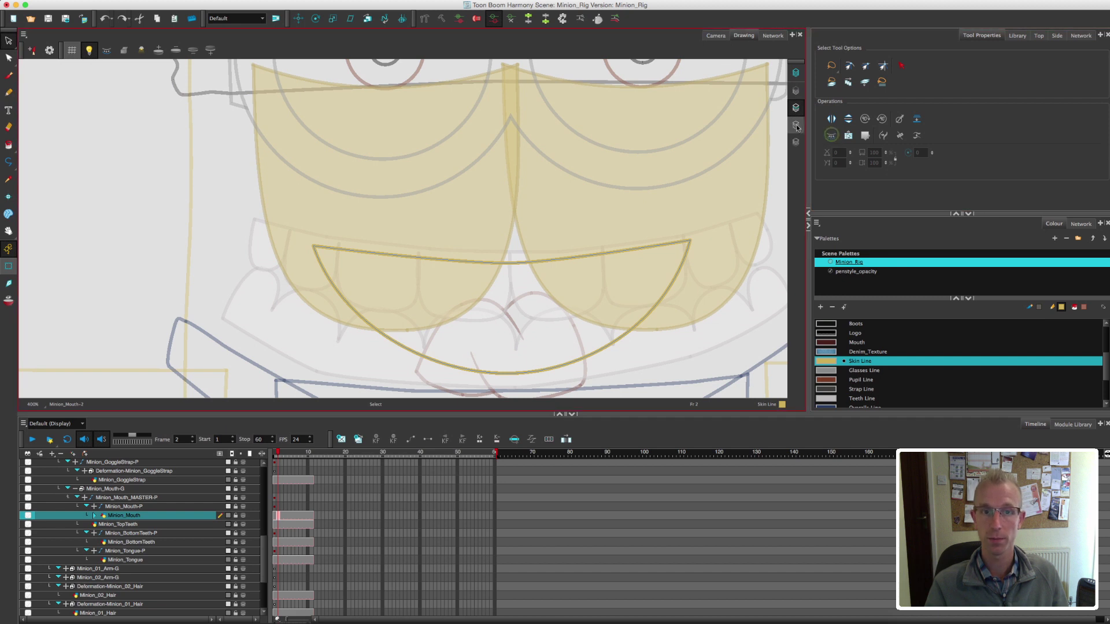
{"action": "left_click", "coordinate": [796, 125]}
{"action": "left_click", "coordinate": [9, 145]}
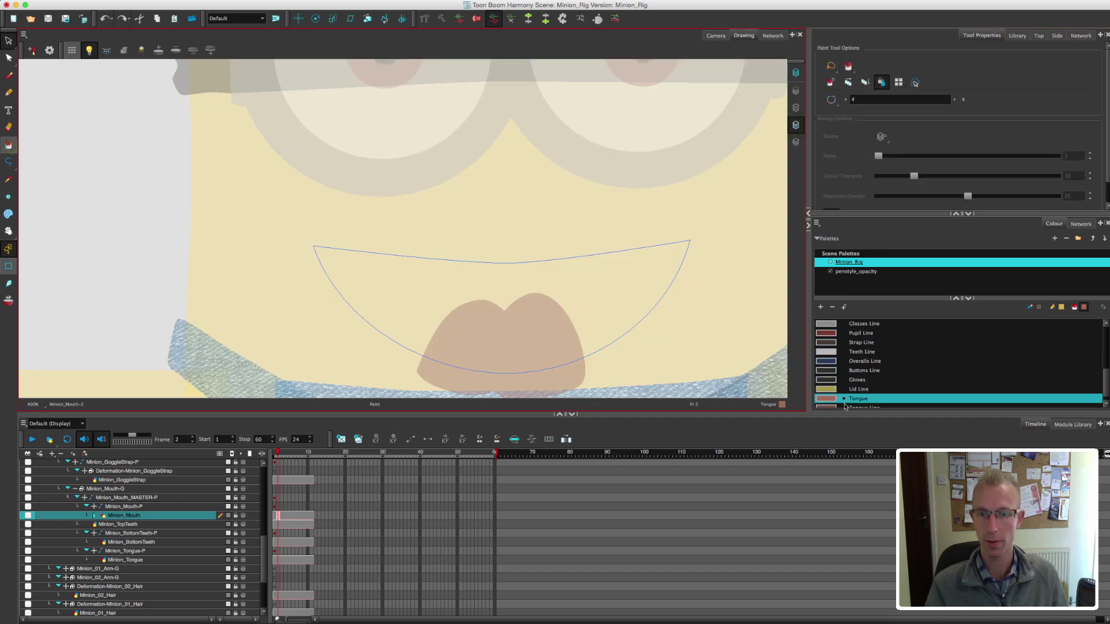
{"action": "left_click_drag", "start_coordinate": [1103, 393], "coordinate": [1102, 374]}
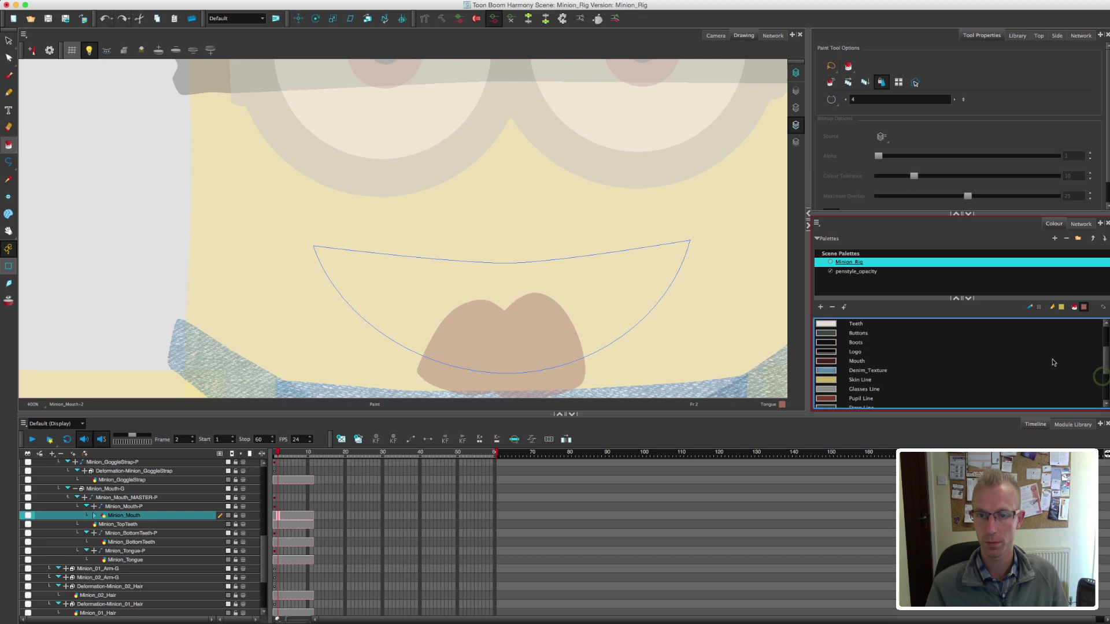
{"action": "left_click", "coordinate": [882, 361]}
{"action": "left_click", "coordinate": [596, 330]}
{"action": "key", "text": "alt+q"}
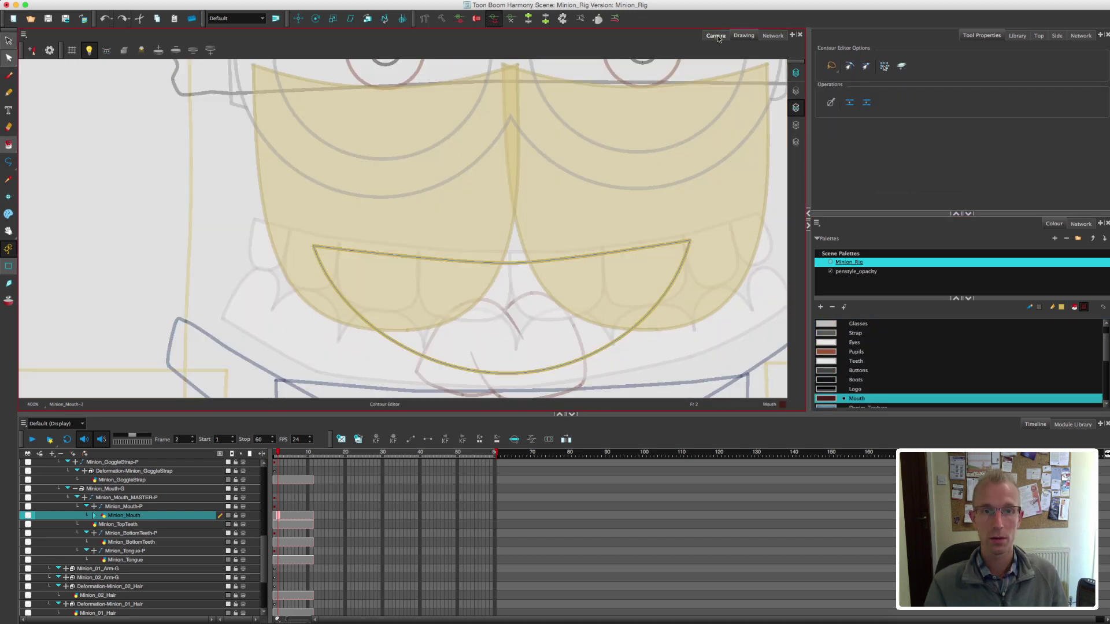
Examine the new wide smile and its masked teeth on the character in the Camera view.
{"action": "left_click", "coordinate": [716, 35]}
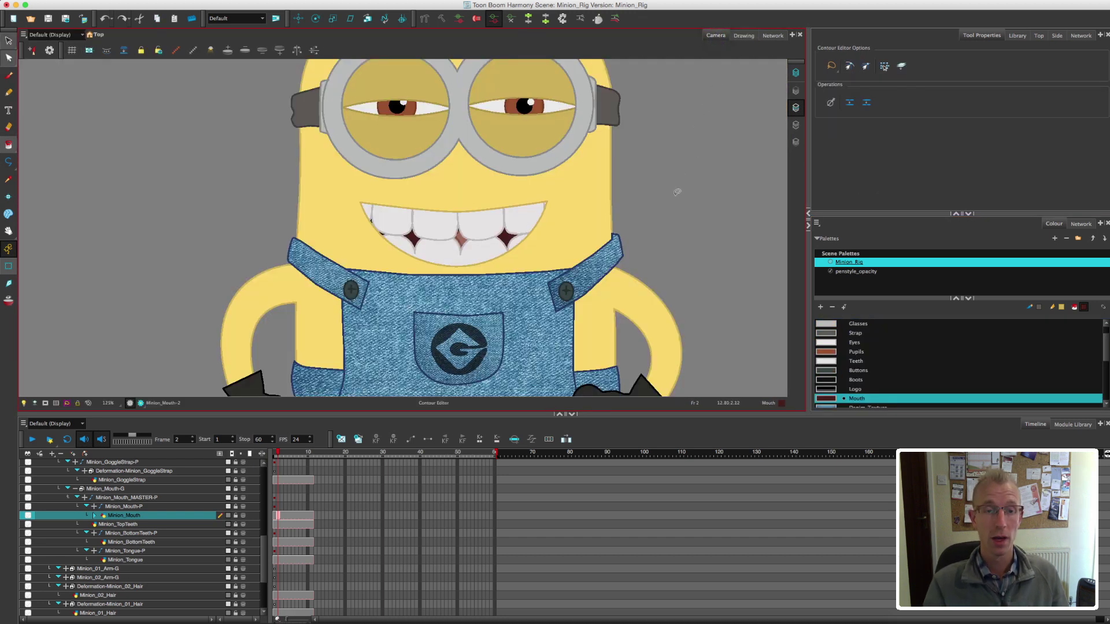
{"action": "key", "text": "1"}
{"action": "key", "text": "1"}
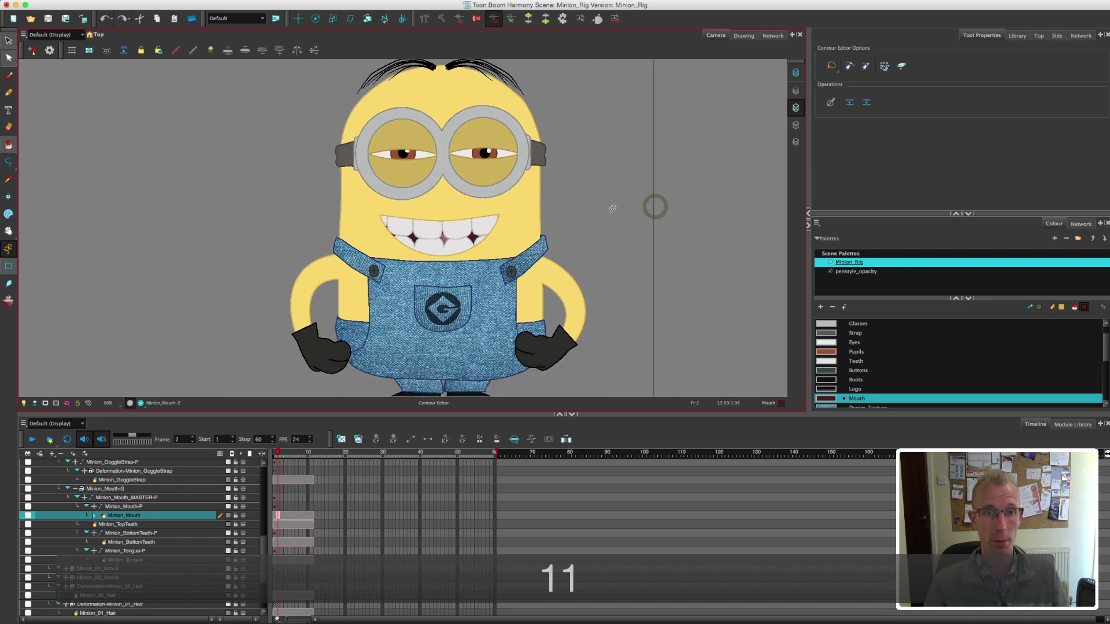
{"action": "key", "text": "2"}
{"action": "key", "text": "2"}
{"action": "key", "text": "2"}
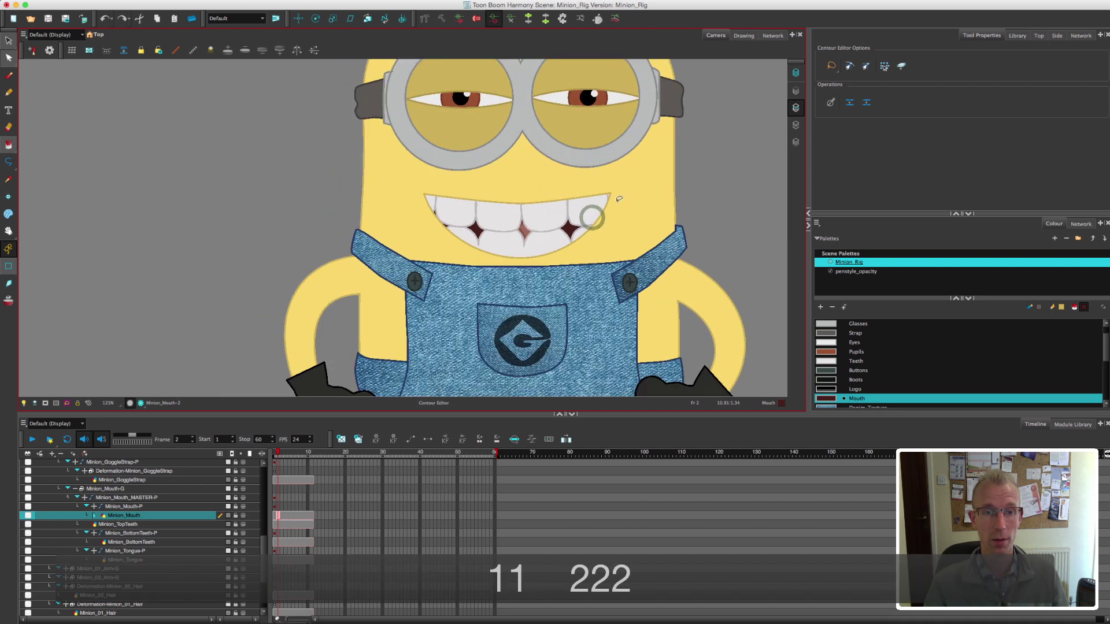
{"action": "left_click_drag", "start_coordinate": [619, 199], "coordinate": [583, 204]}
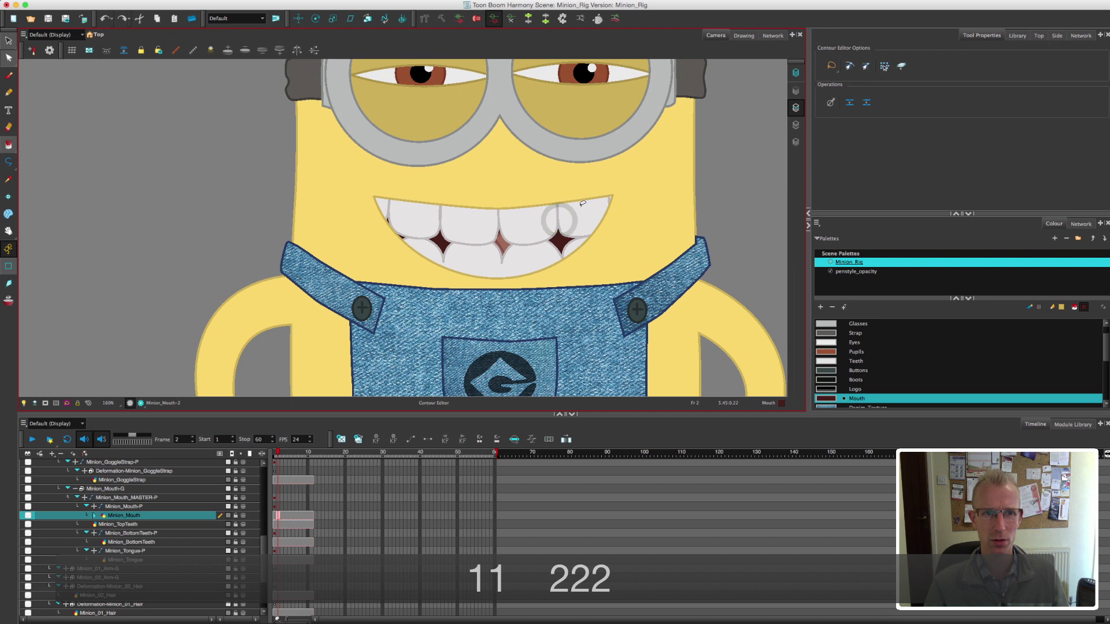
Reshape the frame 2 smile's line art, nudging the left corner inward and rounding the lower curve more fully at both ends.
{"action": "left_click", "coordinate": [744, 35]}
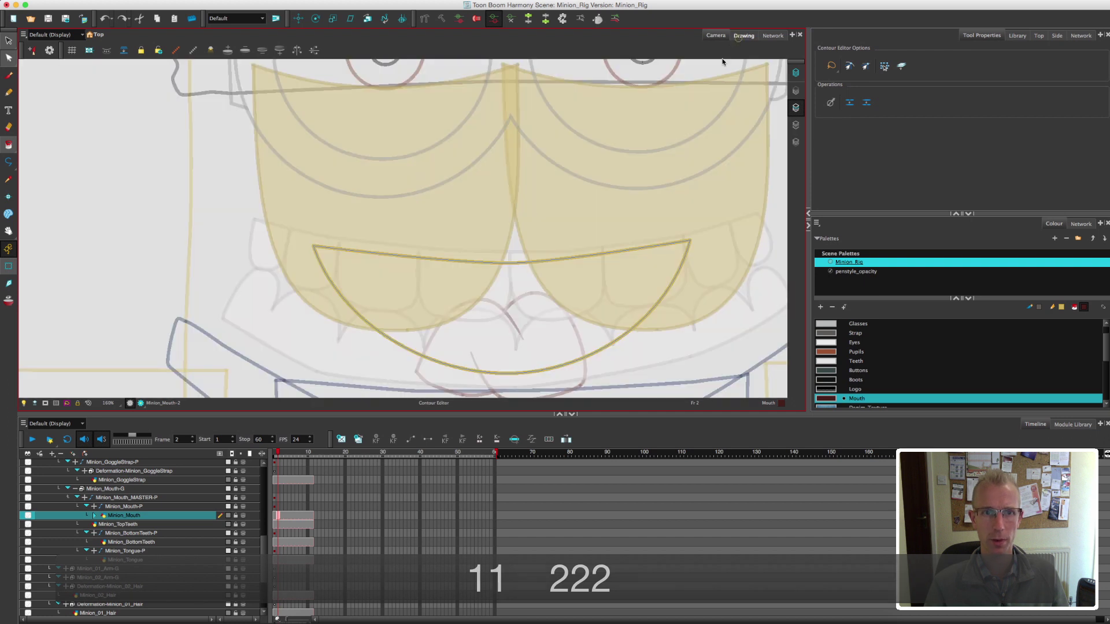
{"action": "left_click", "coordinate": [797, 108]}
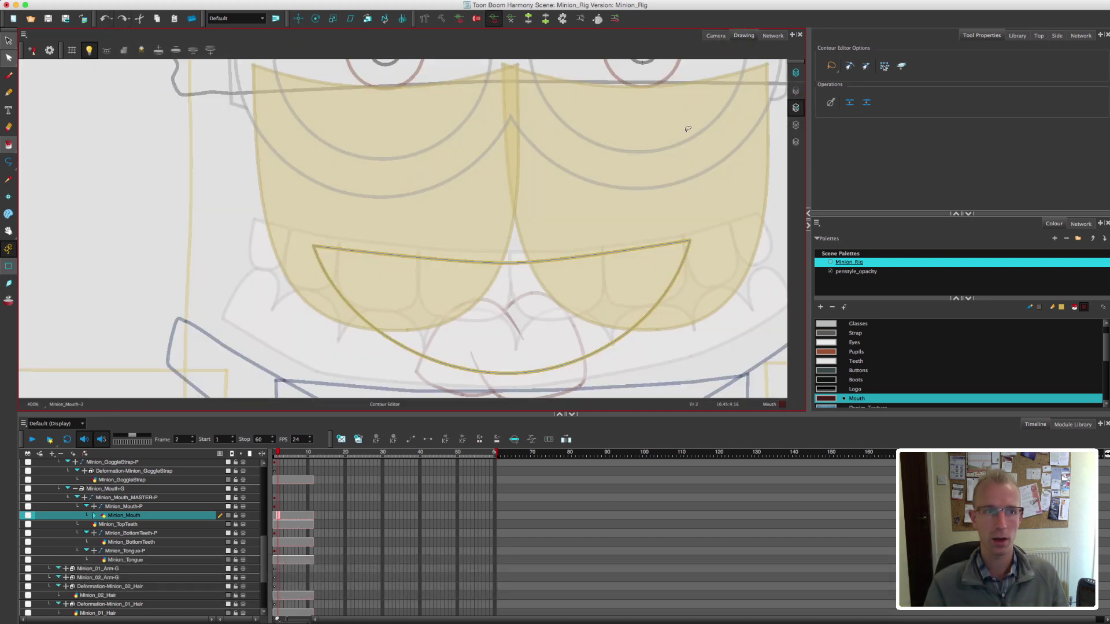
{"action": "left_click", "coordinate": [89, 51]}
{"action": "left_click", "coordinate": [9, 59]}
{"action": "left_click", "coordinate": [315, 216]}
{"action": "left_click_drag", "start_coordinate": [316, 246], "coordinate": [322, 253]}
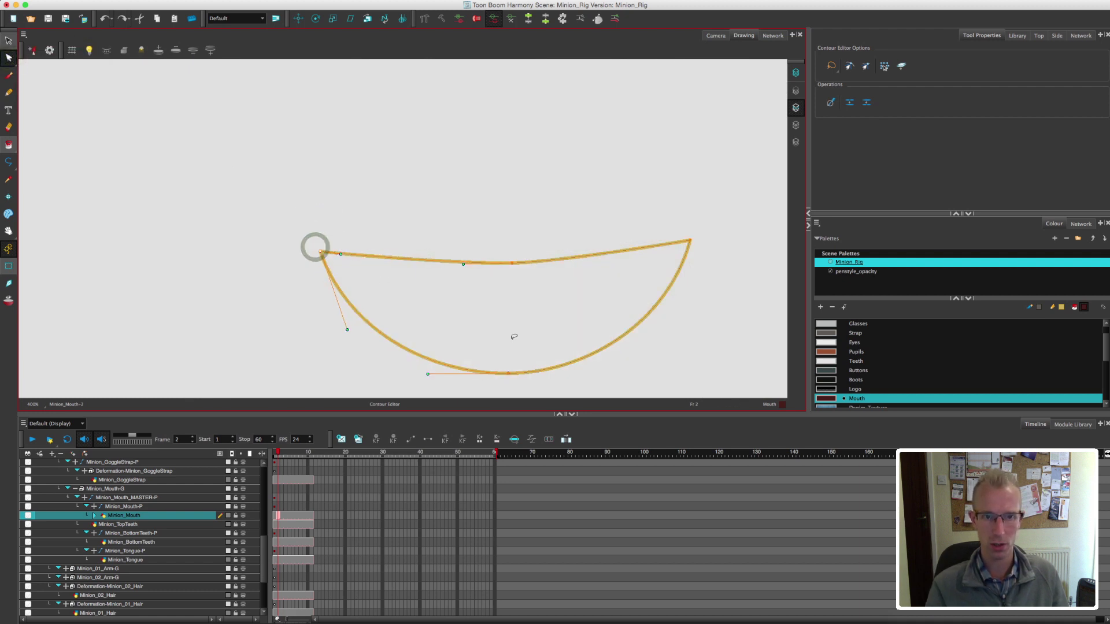
{"action": "left_click", "coordinate": [510, 265]}
{"action": "left_click_drag", "start_coordinate": [589, 375], "coordinate": [626, 377]}
{"action": "key", "text": "super+z"}
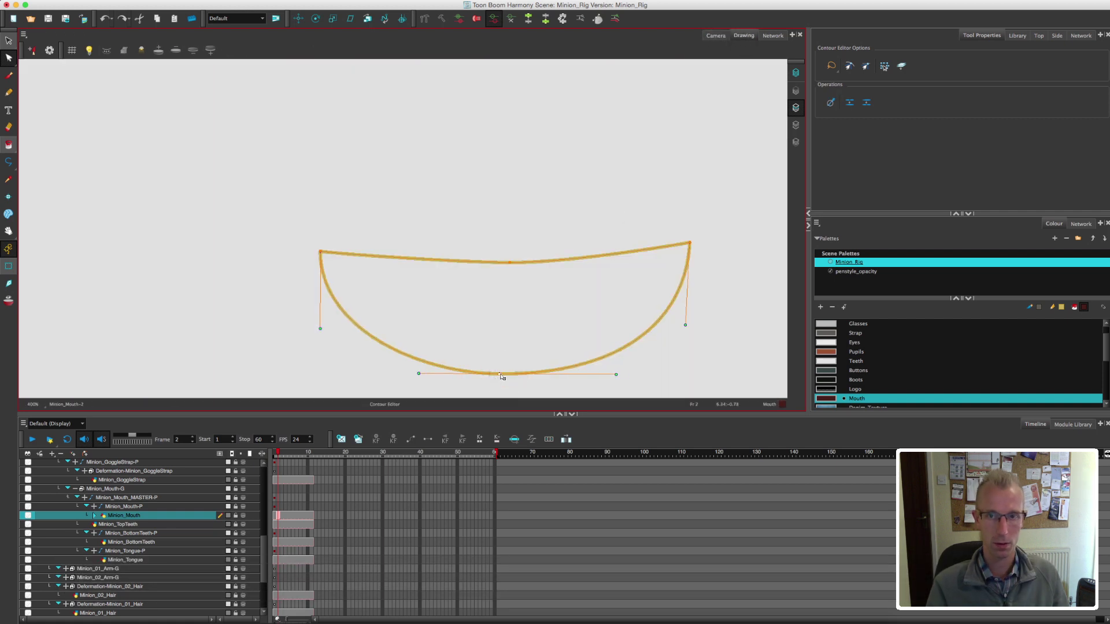
Replace the old fill on the Colour Art layer by clearing it and filling the reshaped smile with the Mouth colour.
{"action": "left_click", "coordinate": [796, 124]}
{"action": "key", "text": "alt+s"}
{"action": "left_click", "coordinate": [488, 188]}
{"action": "key", "text": "super+a"}
{"action": "key", "text": "Delete"}
{"action": "key", "text": "alt+i"}
{"action": "left_click", "coordinate": [599, 325]}
Examine the reshaped smile in the Camera view, both on the whole character and close up.
{"action": "left_click", "coordinate": [716, 37]}
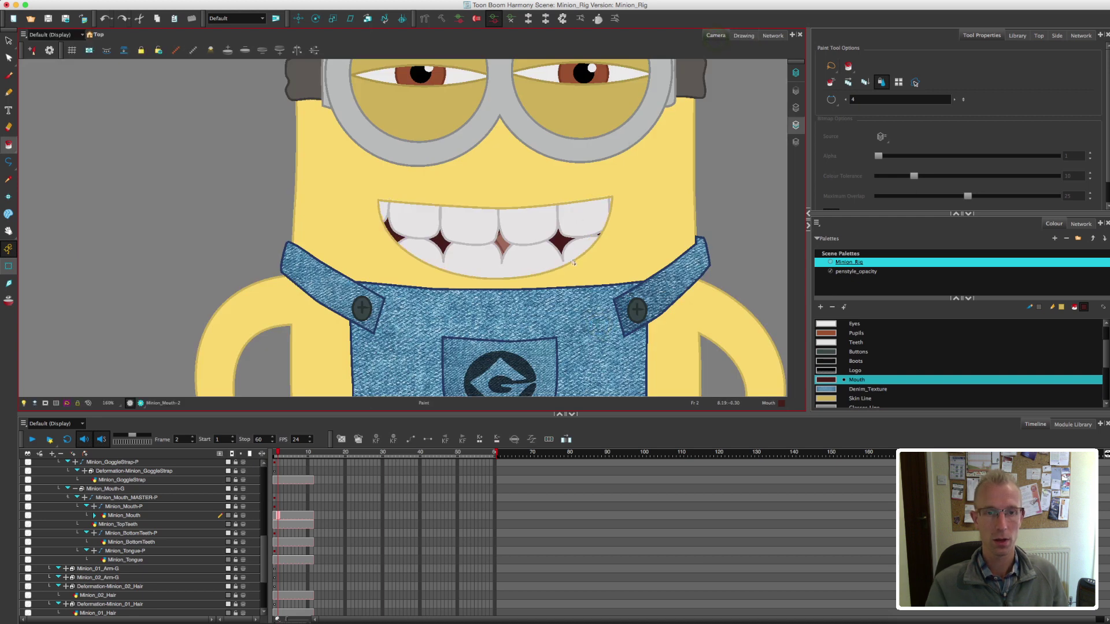
{"action": "key", "text": "1"}
{"action": "key", "text": "1"}
{"action": "key", "text": "1"}
{"action": "key", "text": "1"}
{"action": "key", "text": "1"}
{"action": "key", "text": "2"}
{"action": "key", "text": "2"}
{"action": "key", "text": "2"}
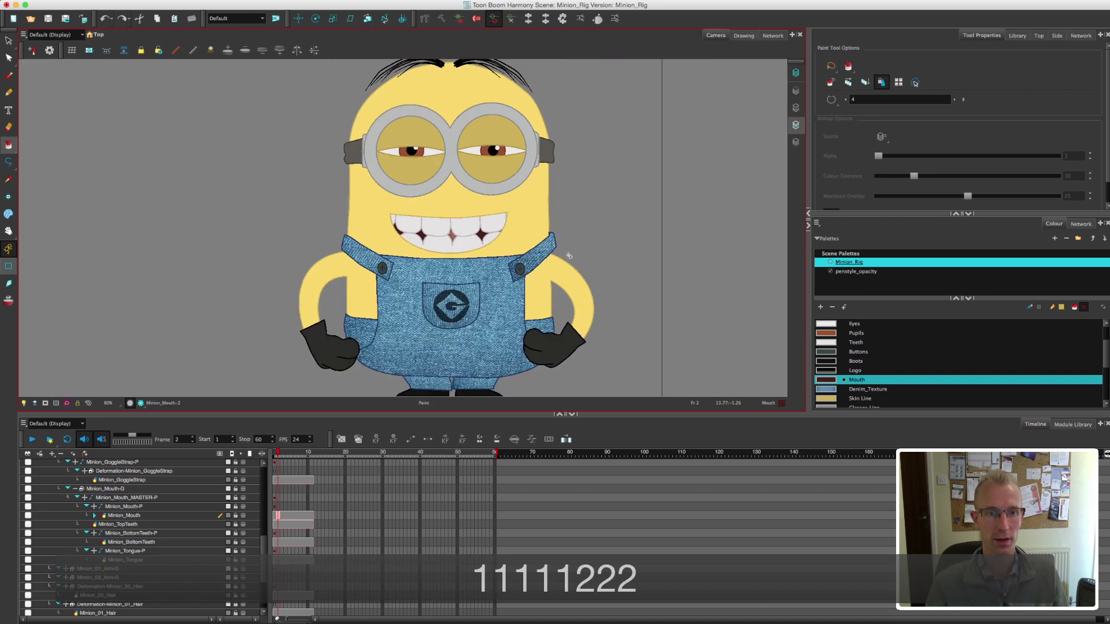
{"action": "key", "text": "2"}
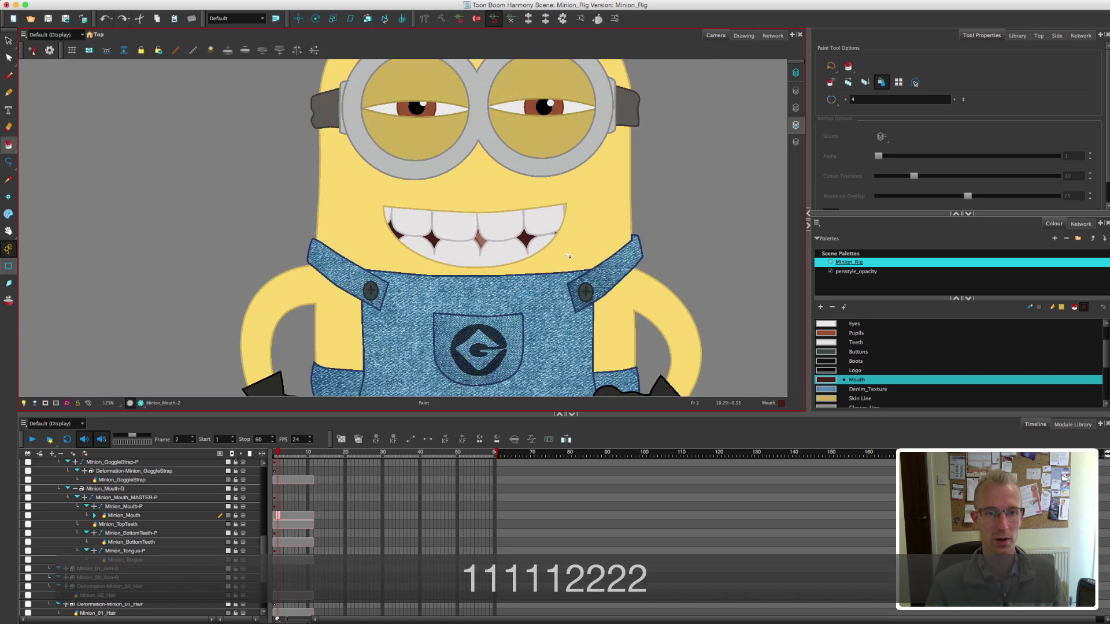
{"action": "scroll", "coordinate": [550, 215], "scroll_direction": "up", "scroll_amount": 1}
{"action": "key", "text": "2"}
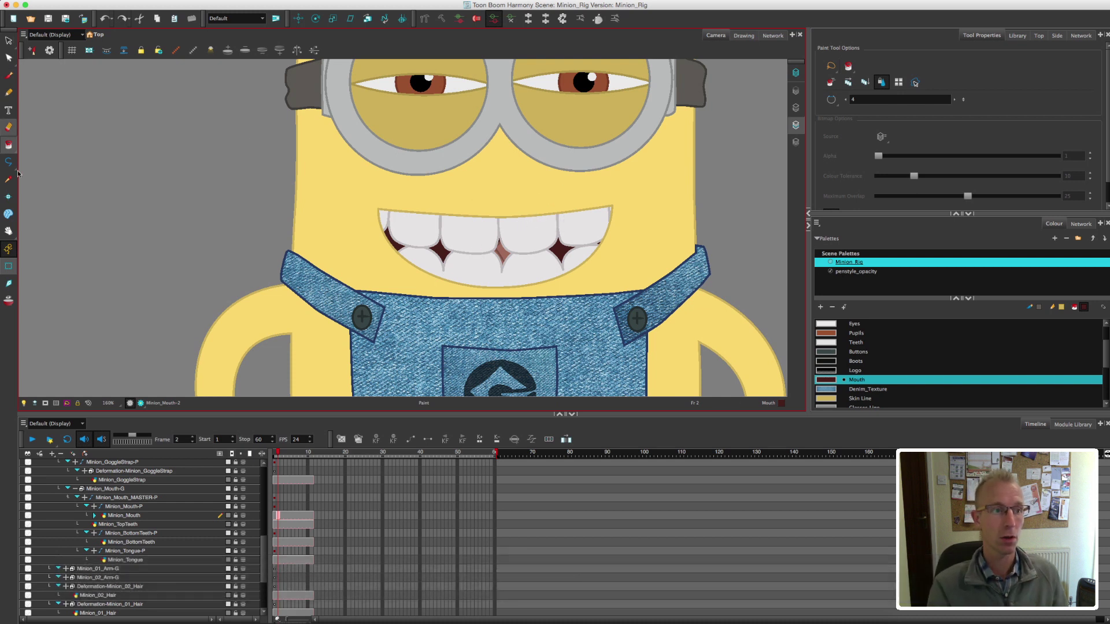
Try moving the bottom teeth lower inside the wide smile, and undo the move.
{"action": "key", "text": "shift+t"}
{"action": "left_click", "coordinate": [498, 290]}
{"action": "mouse_move", "coordinate": [526, 271]}
{"action": "left_mouse_down"}
{"action": "mouse_move", "coordinate": [526, 307]}
{"action": "mouse_move", "coordinate": [528, 243]}
{"action": "mouse_move", "coordinate": [528, 289]}
{"action": "left_mouse_up"}
{"action": "key", "text": "super+z"}
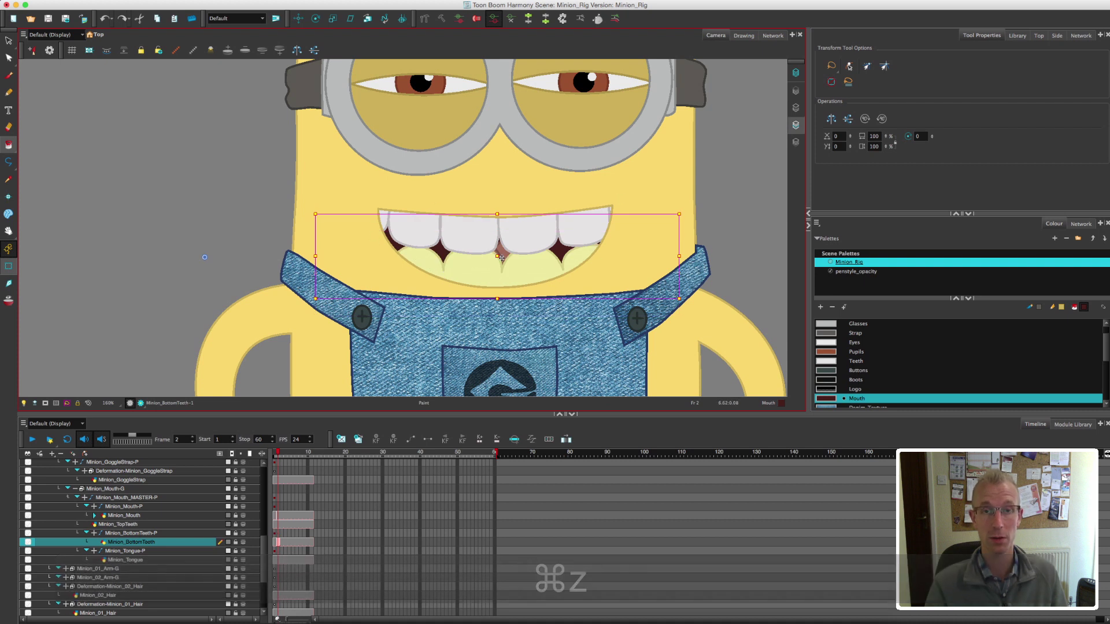
Try lowering the bottom teeth and tongue together to open the mouth, undo the moves and clear the selection.
{"action": "left_click", "coordinate": [508, 270]}
{"action": "left_click", "coordinate": [520, 270], "text": "shift"}
{"action": "left_click_drag", "start_coordinate": [520, 270], "coordinate": [521, 296]}
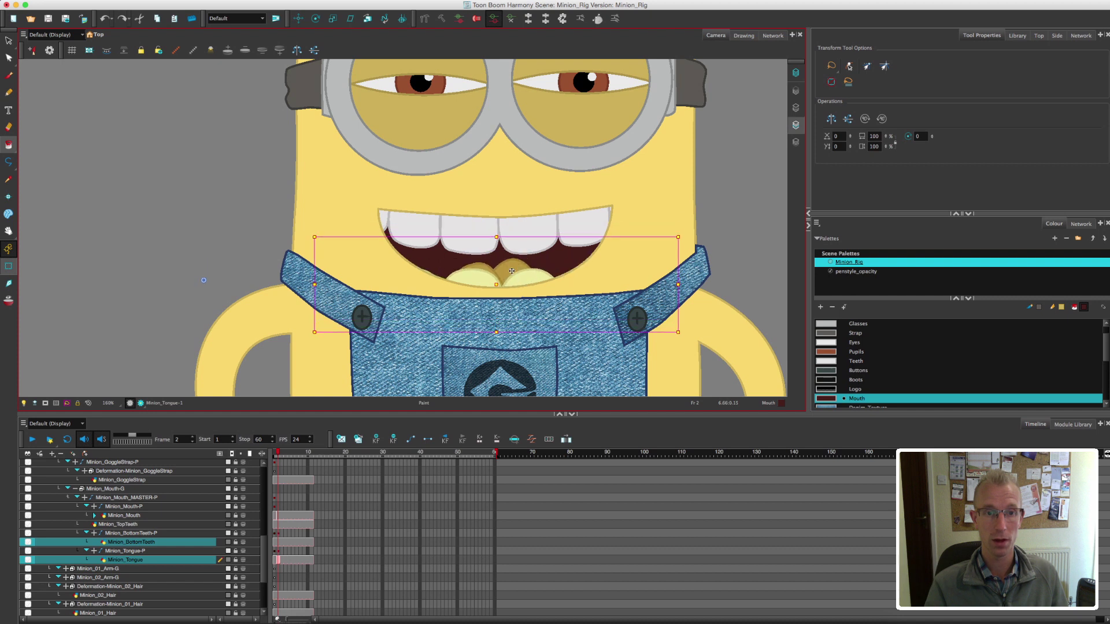
{"action": "left_click", "coordinate": [510, 269]}
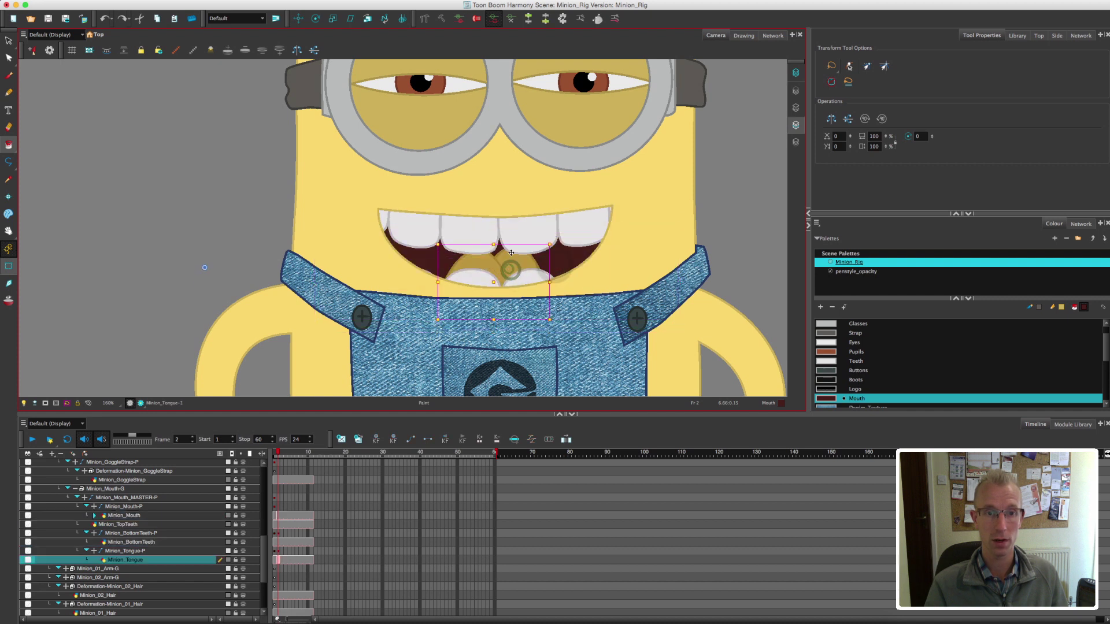
{"action": "key", "text": "super+z"}
{"action": "key", "text": "super+z"}
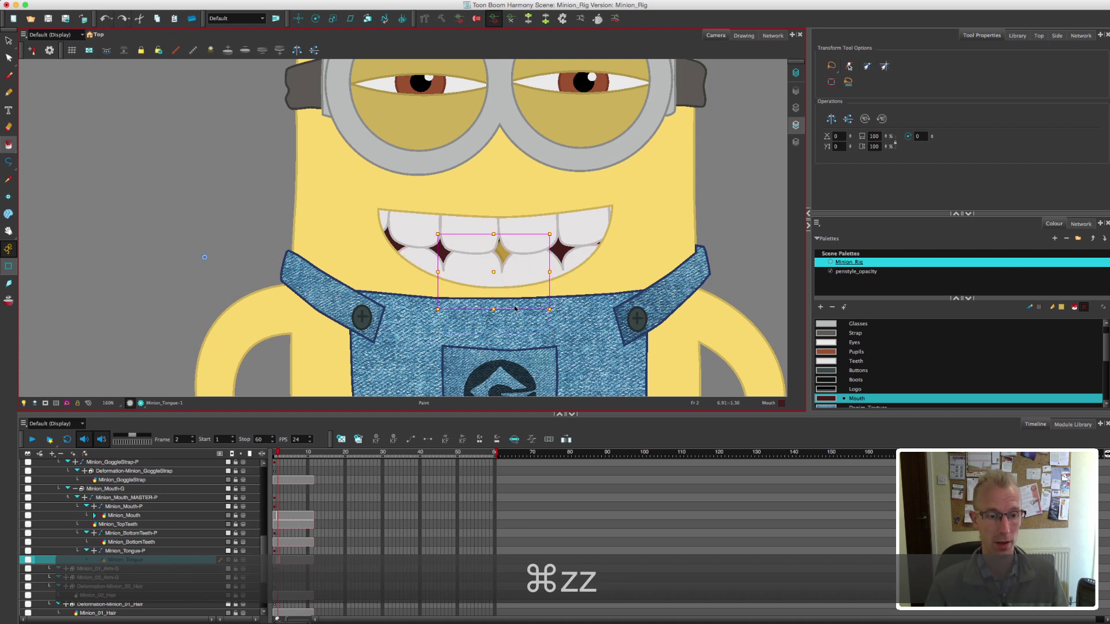
{"action": "left_click", "coordinate": [735, 226]}
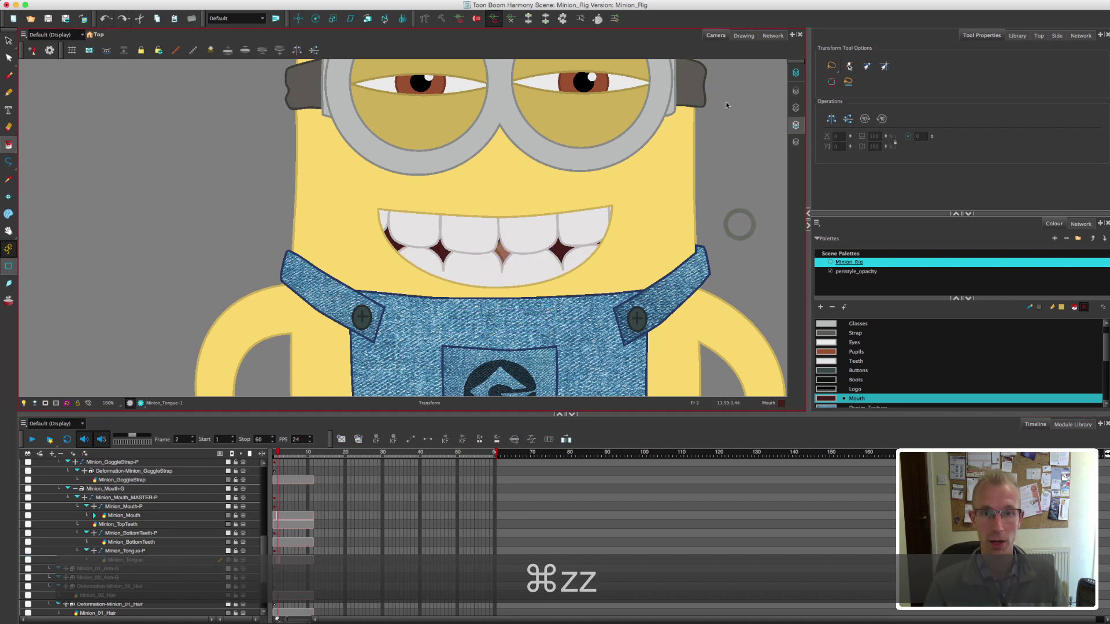
Duplicate the wide smile drawing on Minion_Mouth at frame 3 and show its drawing substitution in the Library.
{"action": "left_click", "coordinate": [283, 518]}
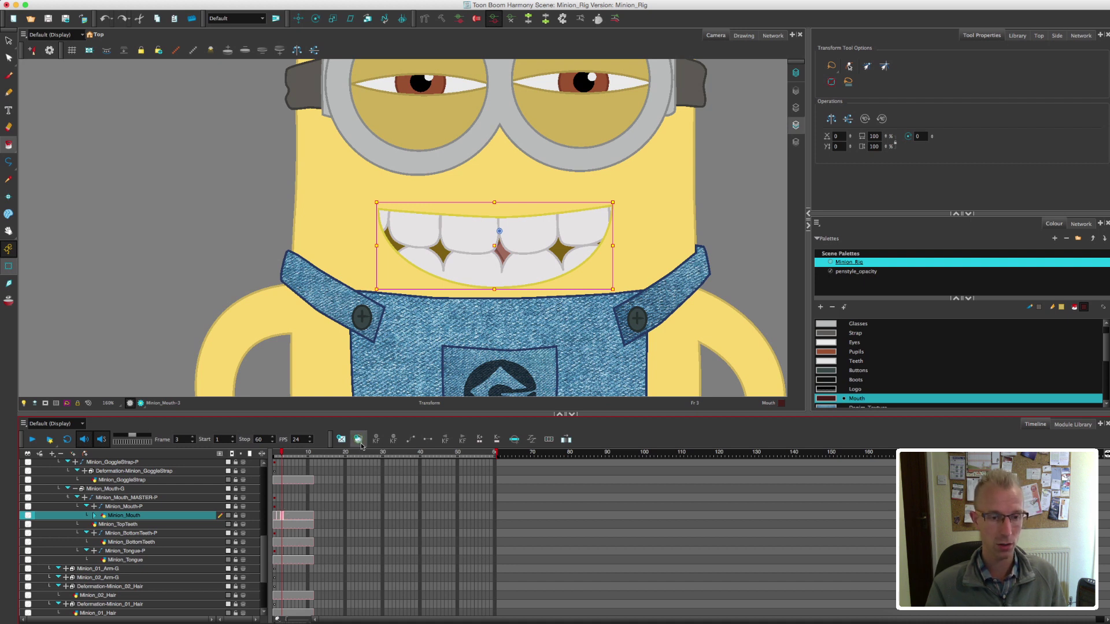
{"action": "left_click", "coordinate": [731, 225]}
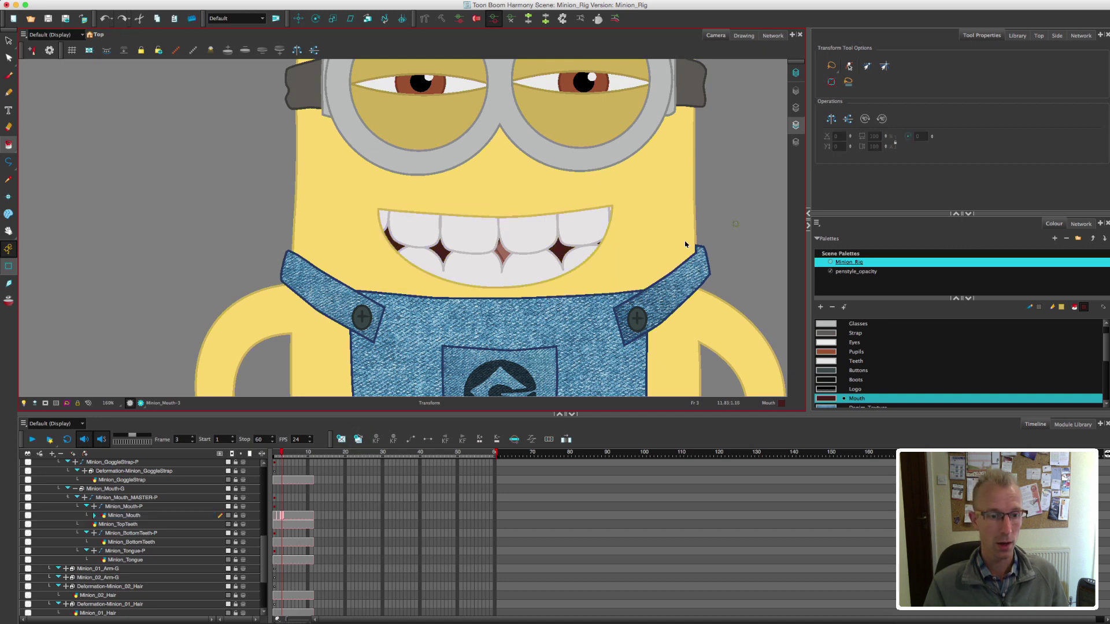
{"action": "left_click", "coordinate": [1017, 36]}
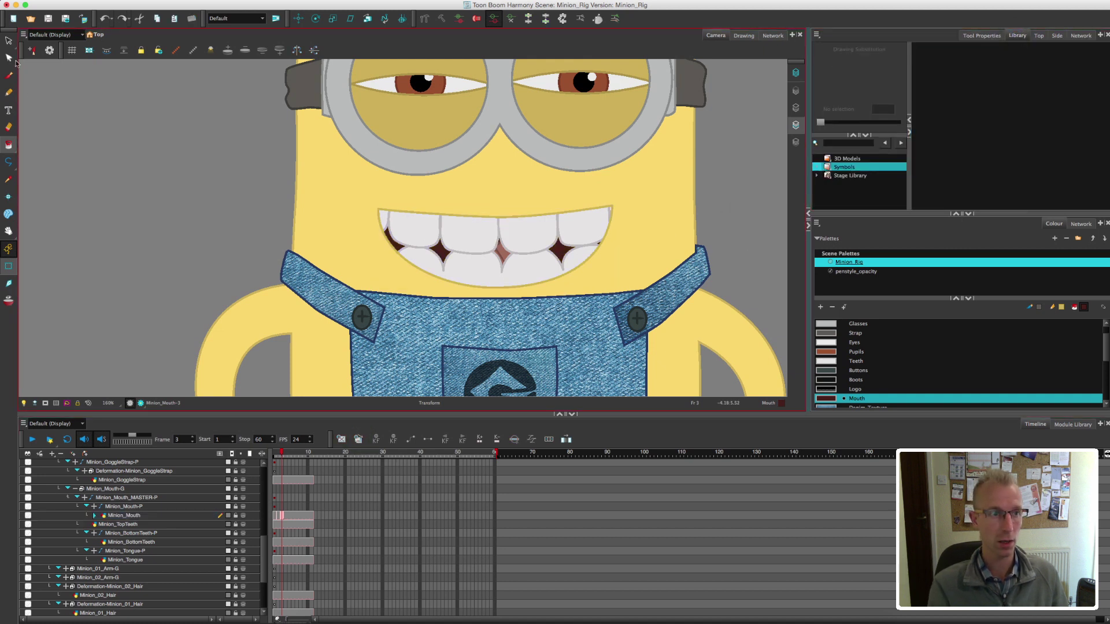
{"action": "key", "text": "alt+s"}
{"action": "left_click", "coordinate": [479, 215]}
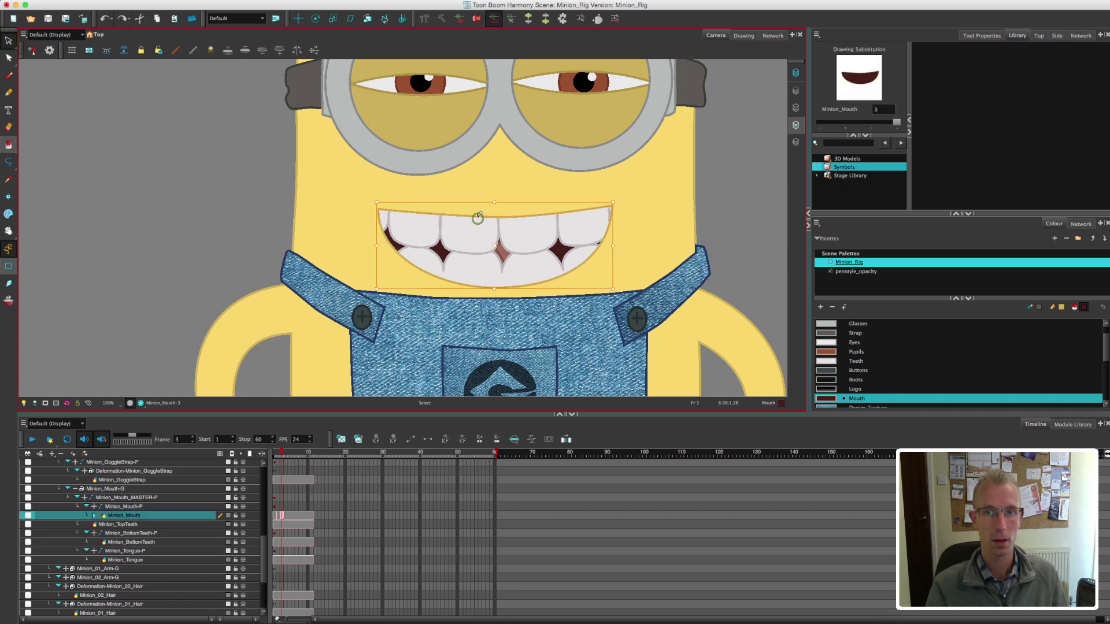
Delete the dark mouth fill from the frame 3 drawing's colour art and switch to the Line Art layer.
{"action": "left_click", "coordinate": [742, 36]}
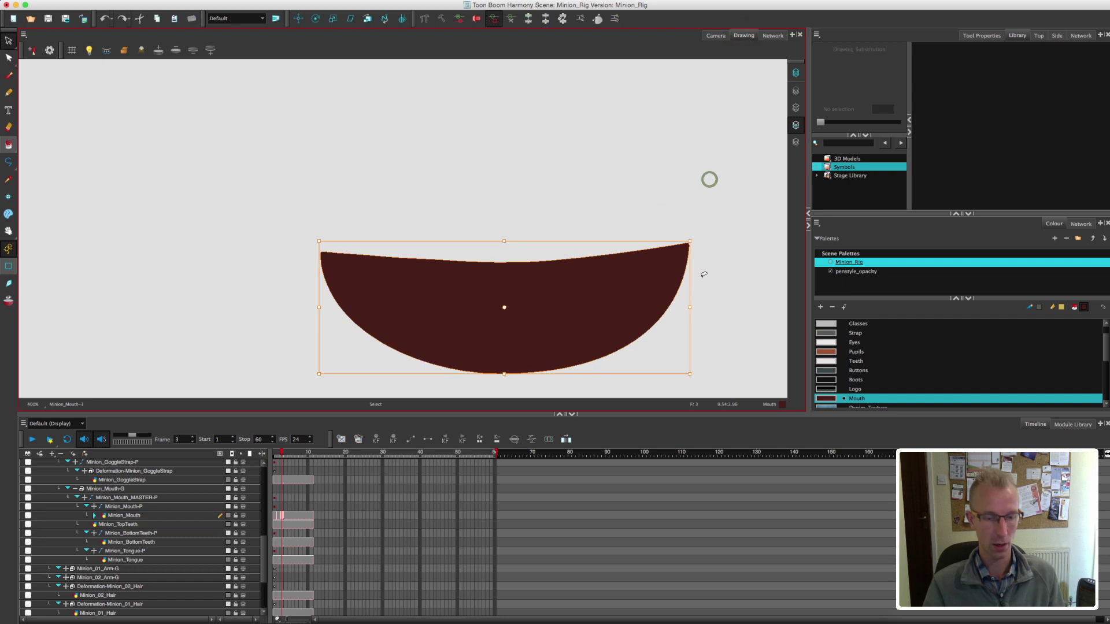
{"action": "key", "text": "Delete"}
{"action": "left_click", "coordinate": [796, 108]}
{"action": "left_click", "coordinate": [680, 176]}
{"action": "mouse_move", "coordinate": [660, 210]}
{"action": "left_mouse_down"}
{"action": "mouse_move", "coordinate": [633, 153]}
{"action": "mouse_move", "coordinate": [666, 163]}
{"action": "left_mouse_up"}
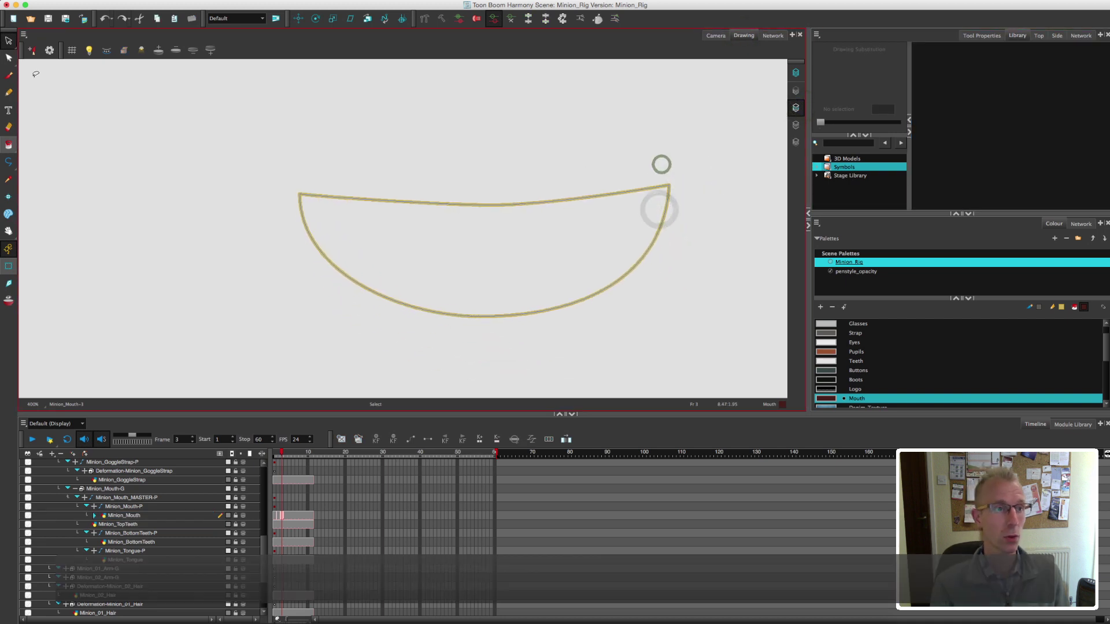
Flatten the frame 3 mouth's lower curve by extending its handles to both sides, and raise the bottom point.
{"action": "left_click", "coordinate": [9, 58]}
{"action": "left_click", "coordinate": [293, 182]}
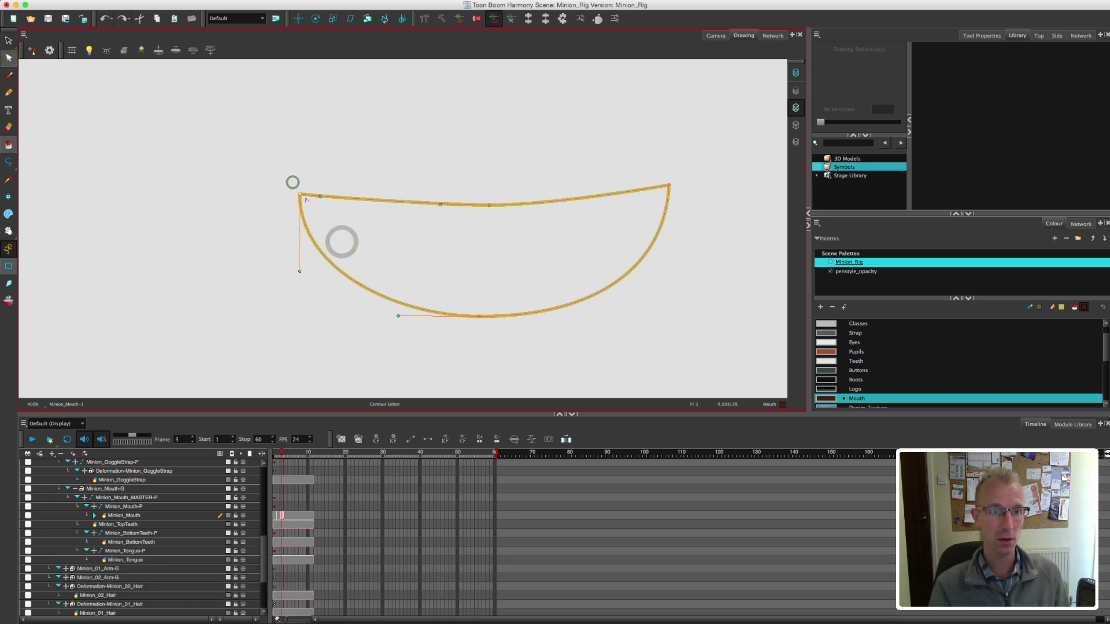
{"action": "left_click_drag", "start_coordinate": [399, 316], "coordinate": [281, 297]}
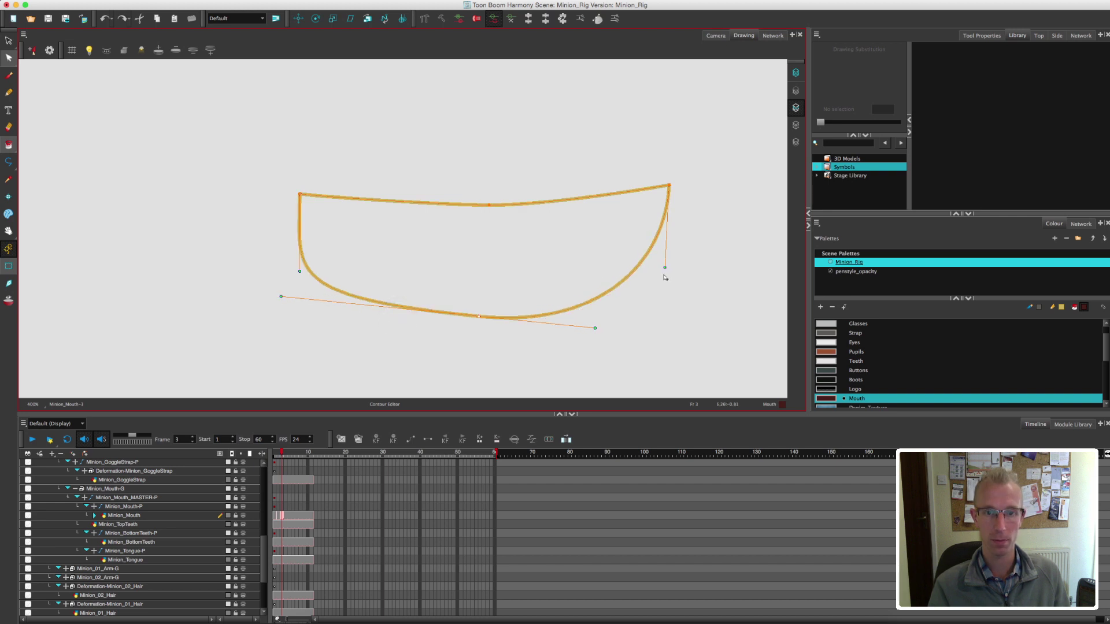
{"action": "left_click_drag", "start_coordinate": [596, 329], "coordinate": [715, 317]}
{"action": "left_click_drag", "start_coordinate": [483, 318], "coordinate": [477, 288]}
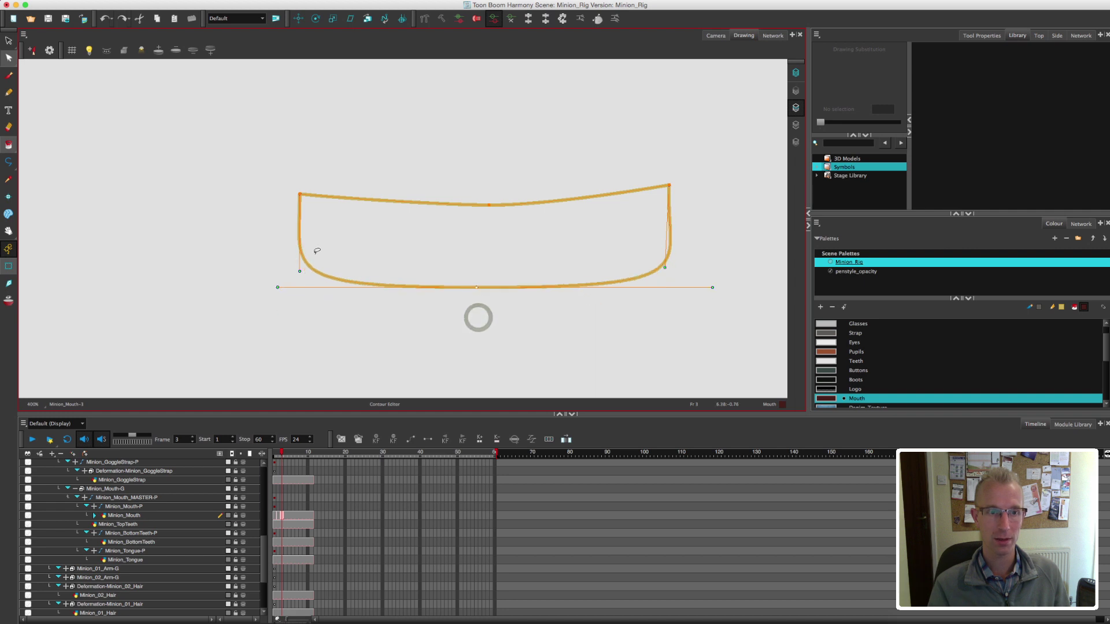
Bulge both sides of the frame 3 mouth outline outward below the upper corners.
{"action": "left_click_drag", "start_coordinate": [300, 269], "coordinate": [267, 263]}
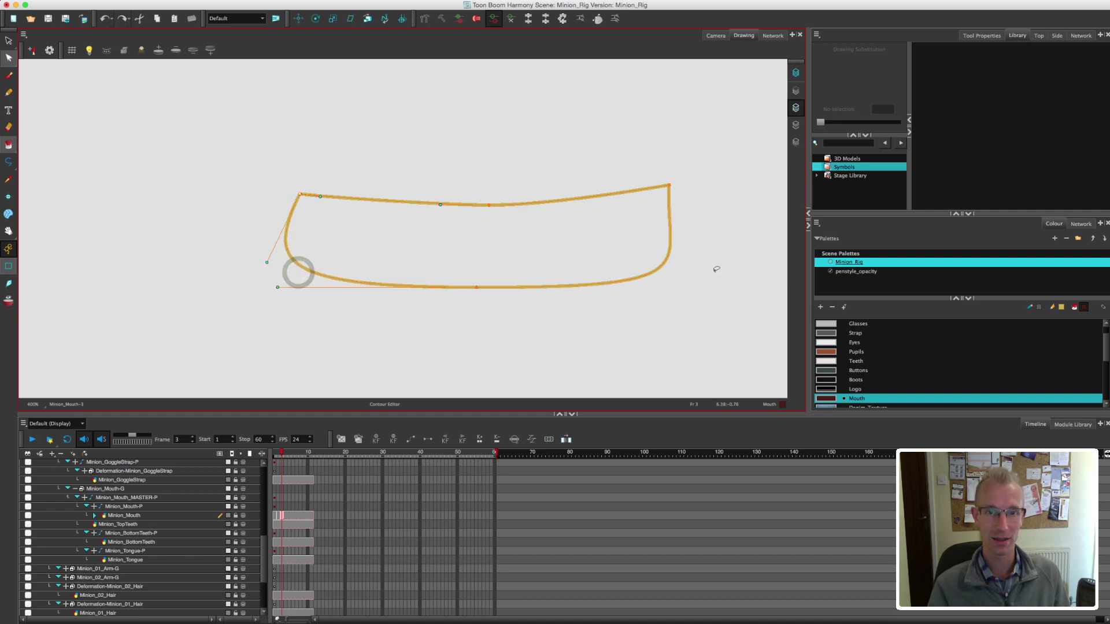
{"action": "left_click", "coordinate": [670, 185]}
{"action": "left_click", "coordinate": [699, 318]}
{"action": "mouse_move", "coordinate": [671, 244]}
{"action": "left_mouse_down"}
{"action": "mouse_move", "coordinate": [722, 254]}
{"action": "mouse_move", "coordinate": [709, 258]}
{"action": "left_mouse_up"}
{"action": "left_click", "coordinate": [670, 185]}
{"action": "left_click", "coordinate": [733, 268]}
Lower the frame 3 mouth's upper corners slightly and fill the shape with the Mouth colour.
{"action": "left_click_drag", "start_coordinate": [349, 166], "coordinate": [399, 141]}
{"action": "left_click_drag", "start_coordinate": [300, 194], "coordinate": [299, 200]}
{"action": "left_click", "coordinate": [8, 144]}
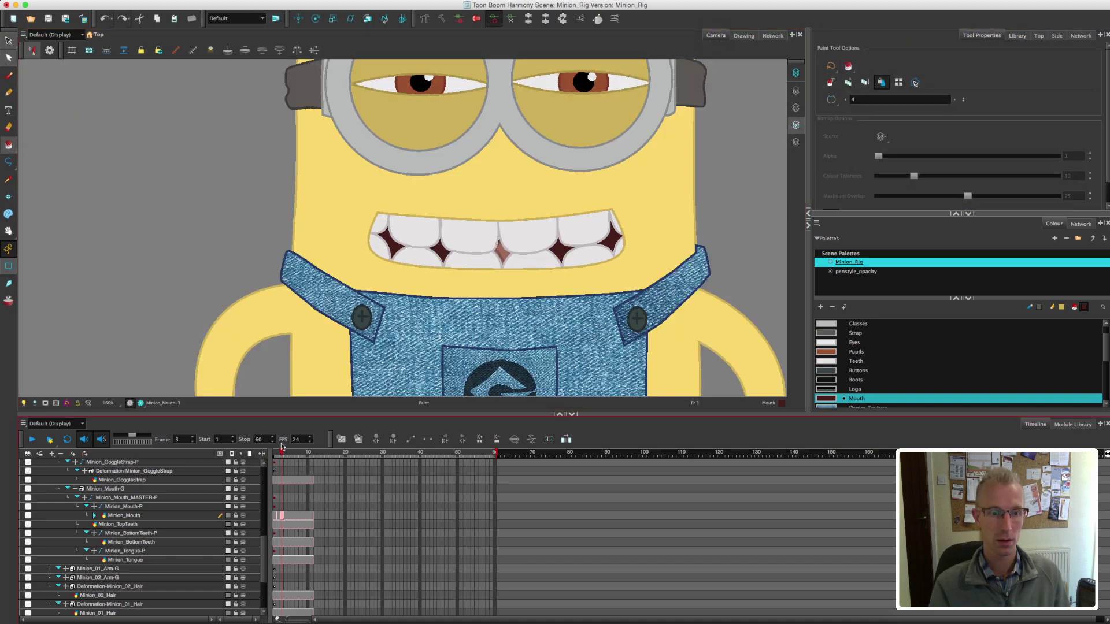
Return to the frame 2 smile and pull the bottom of its line art further down.
{"action": "left_click_drag", "start_coordinate": [280, 451], "coordinate": [278, 460]}
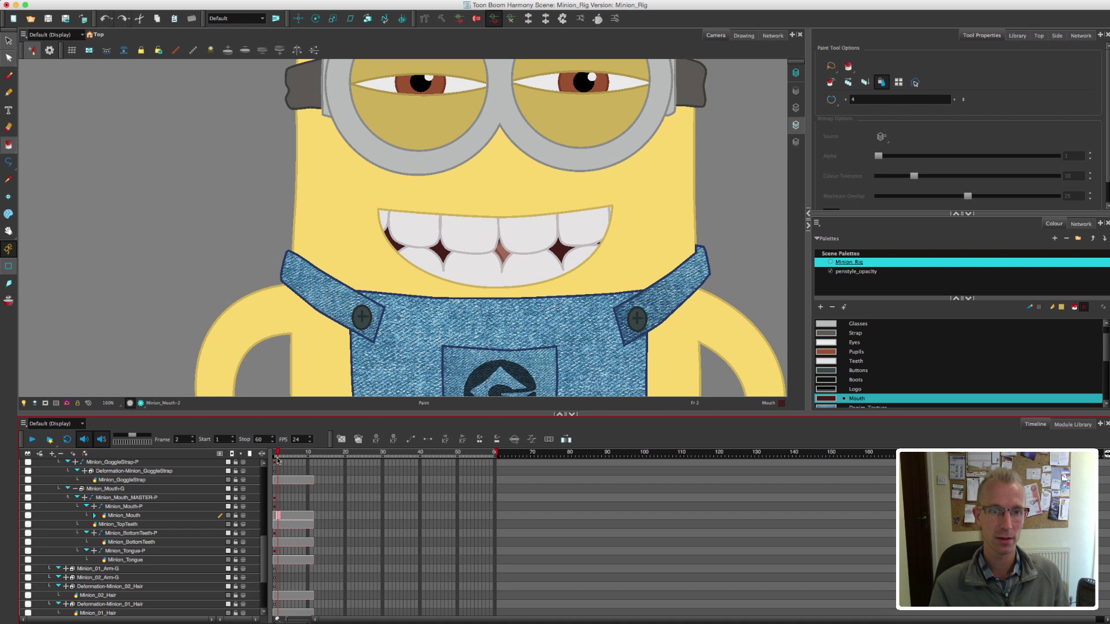
{"action": "left_click", "coordinate": [744, 35]}
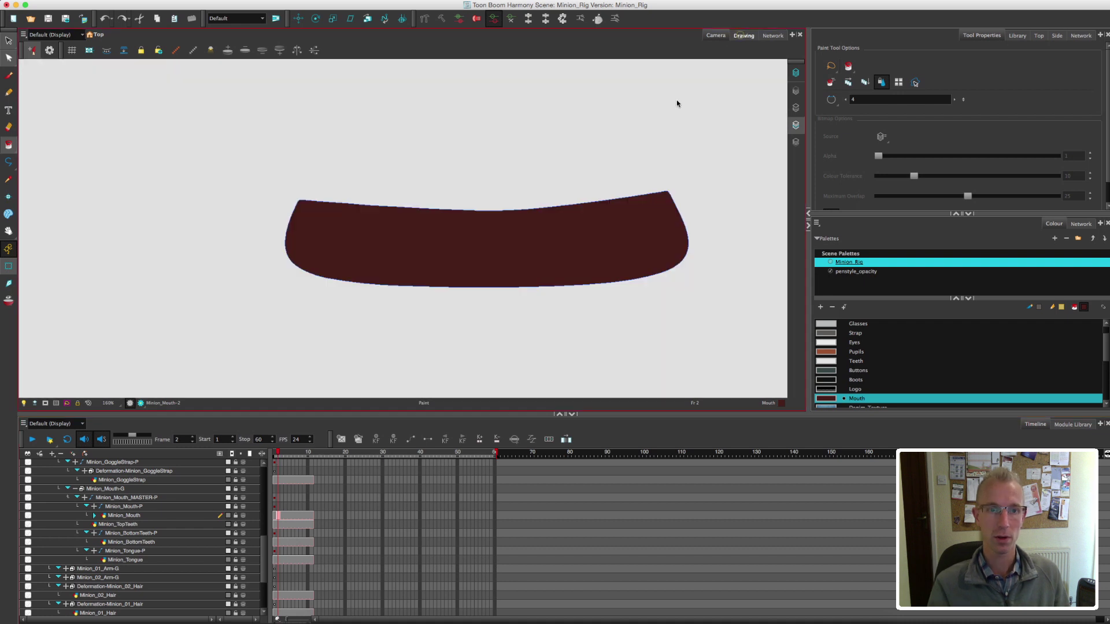
{"action": "left_click", "coordinate": [8, 57]}
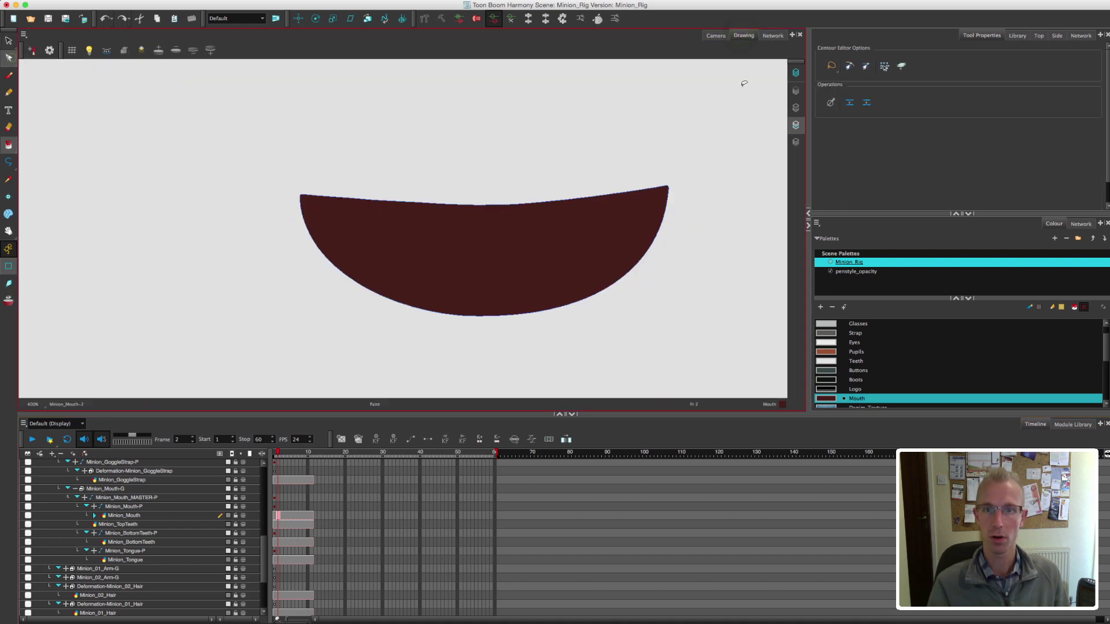
{"action": "left_click", "coordinate": [795, 108]}
{"action": "left_click_drag", "start_coordinate": [396, 339], "coordinate": [372, 340]}
Clear the frame 2 smile's old colour art and refill the deepened shape with the Mouth colour.
{"action": "left_click", "coordinate": [795, 125]}
{"action": "left_click", "coordinate": [9, 41]}
{"action": "key", "text": "Delete"}
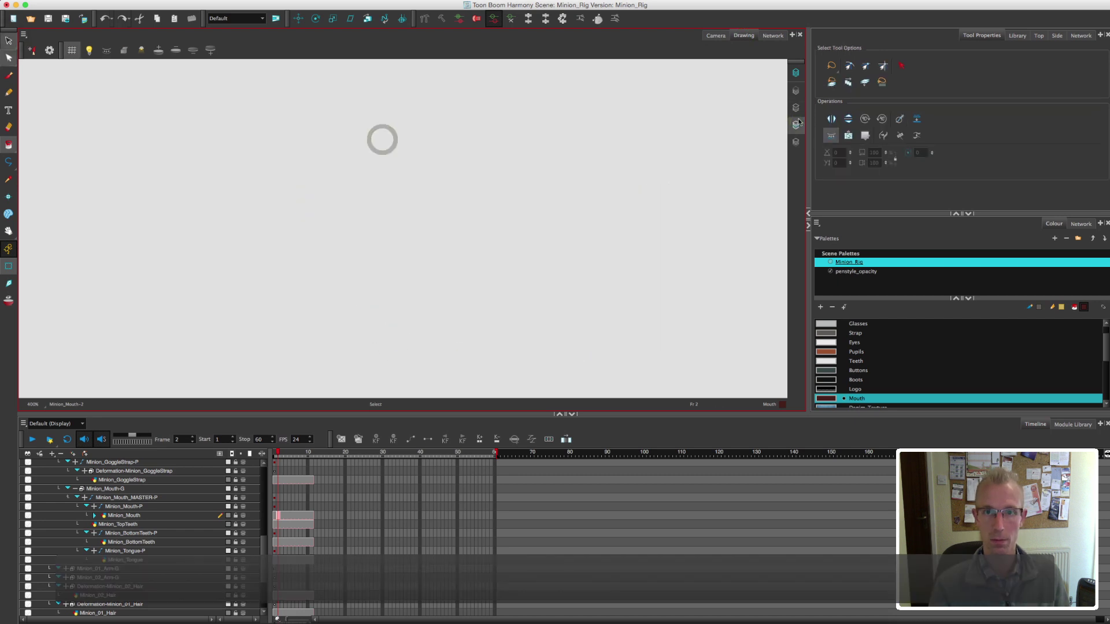
{"action": "left_click", "coordinate": [9, 145]}
{"action": "left_click", "coordinate": [716, 35]}
{"action": "left_click", "coordinate": [407, 245]}
Try adjusting the position of the bottom teeth in the frame 2 smile, and undo the change.
{"action": "left_click", "coordinate": [9, 266]}
{"action": "left_click", "coordinate": [491, 280]}
{"action": "key", "text": "super+z"}
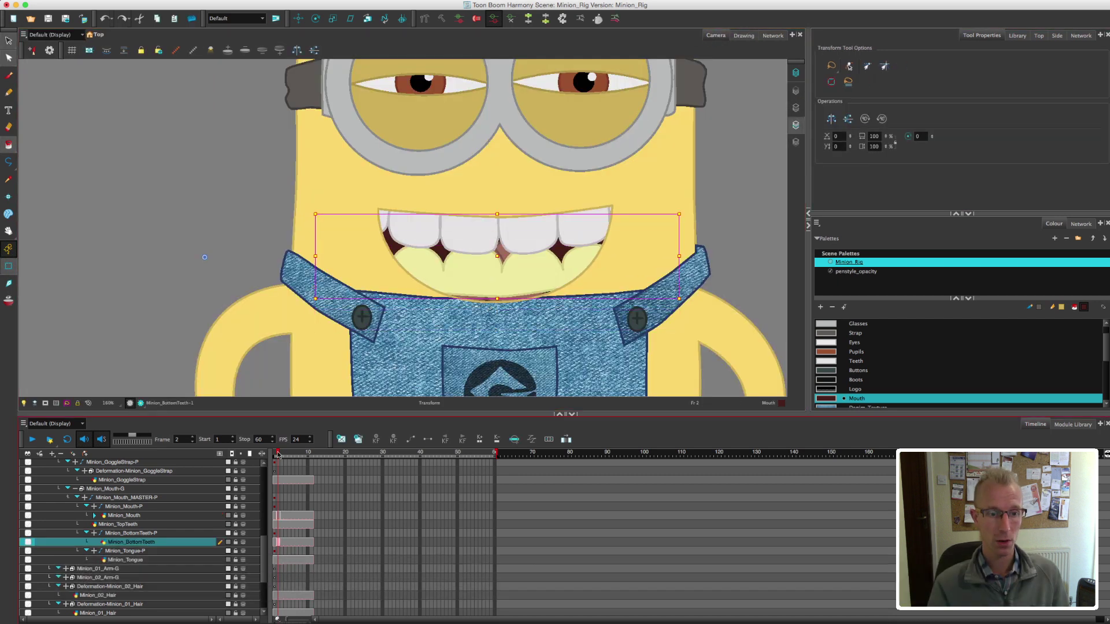
Duplicate the flattened mouth drawing on Minion_Mouth at frame 4.
{"action": "left_click", "coordinate": [286, 516]}
{"action": "left_click", "coordinate": [359, 440]}
{"action": "left_click", "coordinate": [357, 442]}
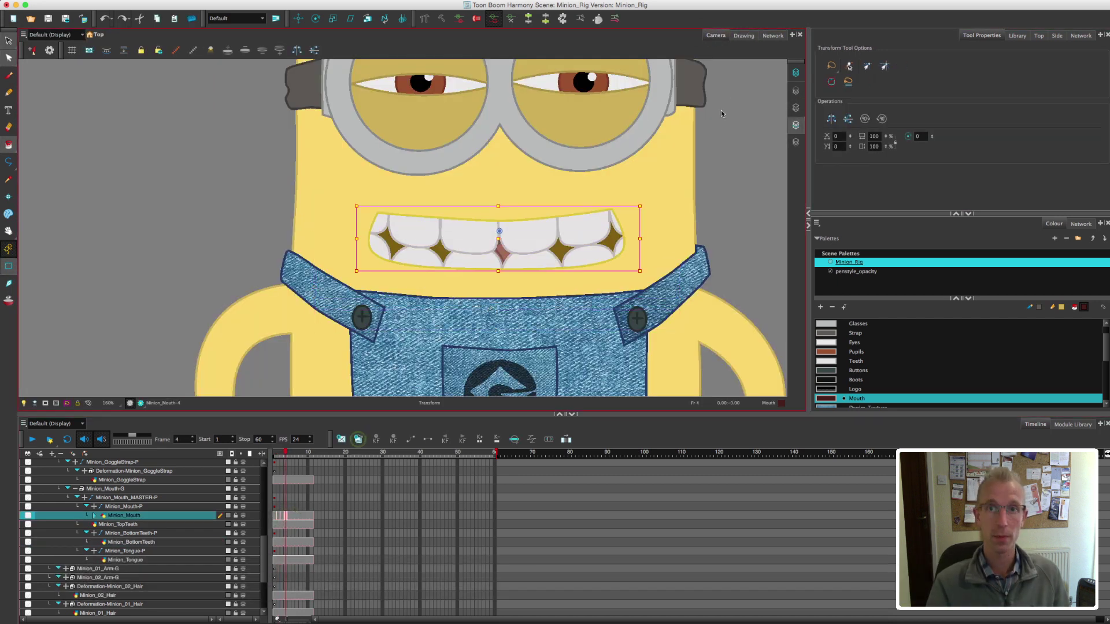
Remove the dark fill from the frame 4 mouth drawing, keeping its outline on the Line Art layer.
{"action": "left_click", "coordinate": [744, 36]}
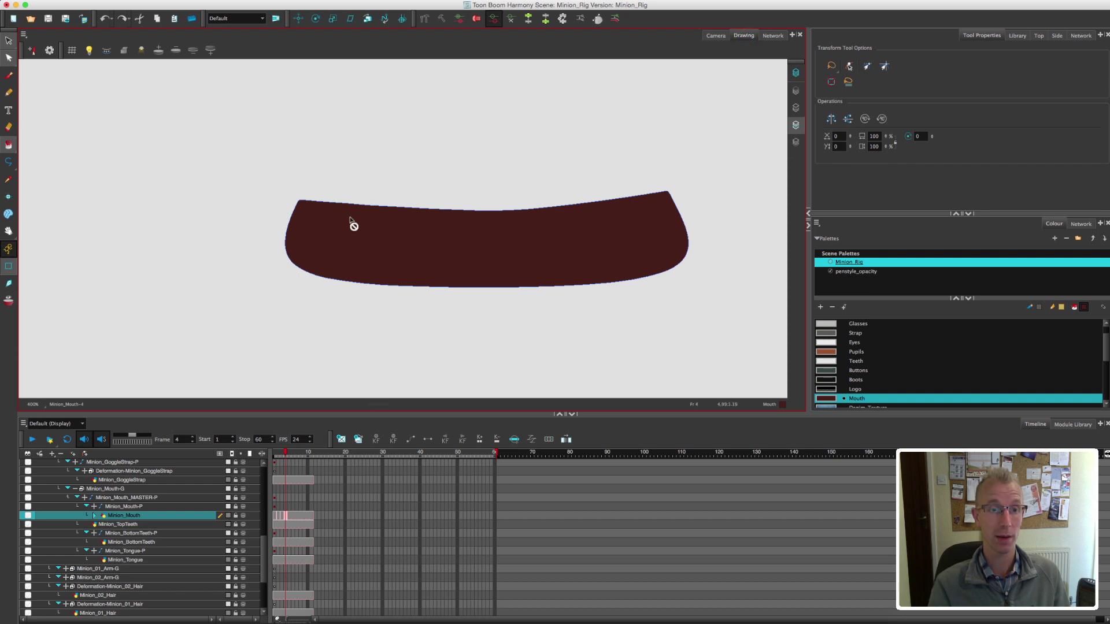
{"action": "left_click", "coordinate": [796, 108]}
{"action": "left_click", "coordinate": [9, 41]}
{"action": "mouse_move", "coordinate": [322, 131]}
{"action": "left_mouse_down"}
{"action": "mouse_move", "coordinate": [629, 319]}
{"action": "mouse_move", "coordinate": [330, 129]}
{"action": "left_mouse_up"}
{"action": "key", "text": "Delete"}
{"action": "left_click", "coordinate": [796, 108]}
{"action": "key", "text": "super+z"}
{"action": "key", "text": "2"}
Make the frame 4 mouth shallower by raising its bottom point and pulling the bulging sides inward.
{"action": "left_click", "coordinate": [9, 58]}
{"action": "left_click_drag", "start_coordinate": [474, 286], "coordinate": [475, 272]}
{"action": "left_click_drag", "start_coordinate": [706, 262], "coordinate": [700, 248]}
{"action": "left_click", "coordinate": [308, 316]}
Fill the frame 4 mouth with the Mouth colour on the Colour Art layer and show it in the Camera view.
{"action": "key", "text": "l"}
{"action": "key", "text": "alt+i"}
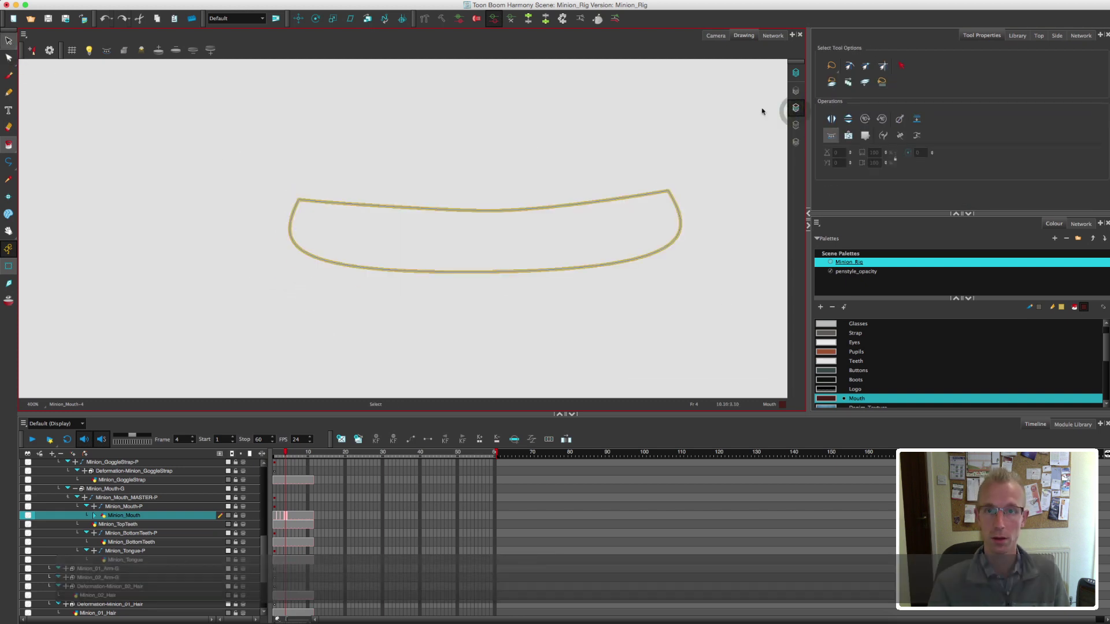
{"action": "left_click", "coordinate": [716, 36]}
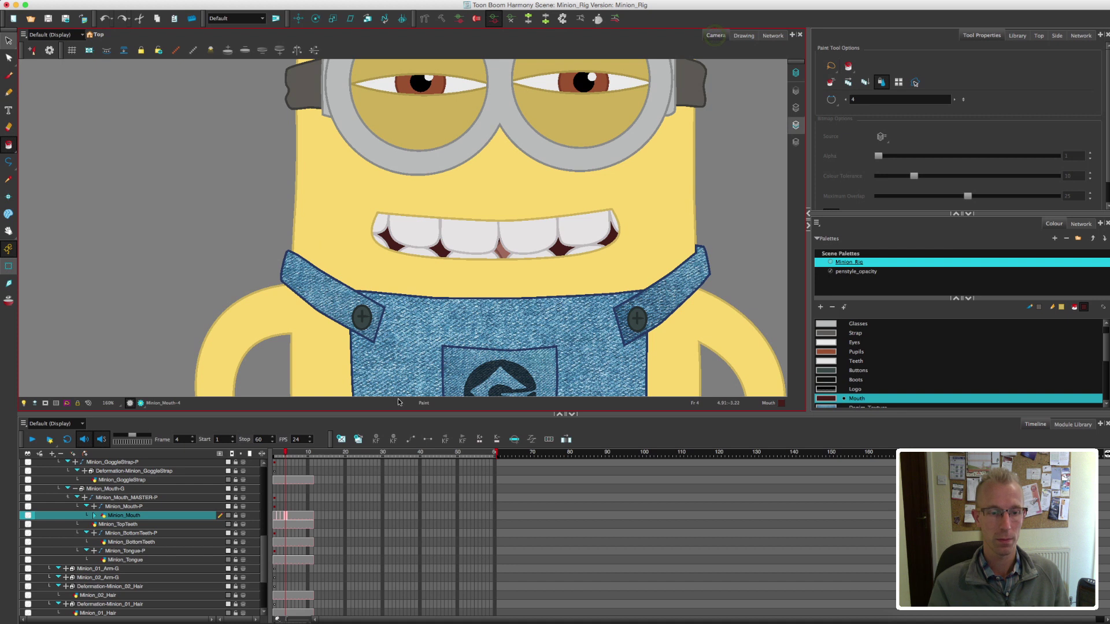
Scrub through the first frames of the timeline to compare the mouth drawings.
{"action": "left_click", "coordinate": [275, 455]}
{"action": "left_click_drag", "start_coordinate": [275, 458], "coordinate": [276, 461]}
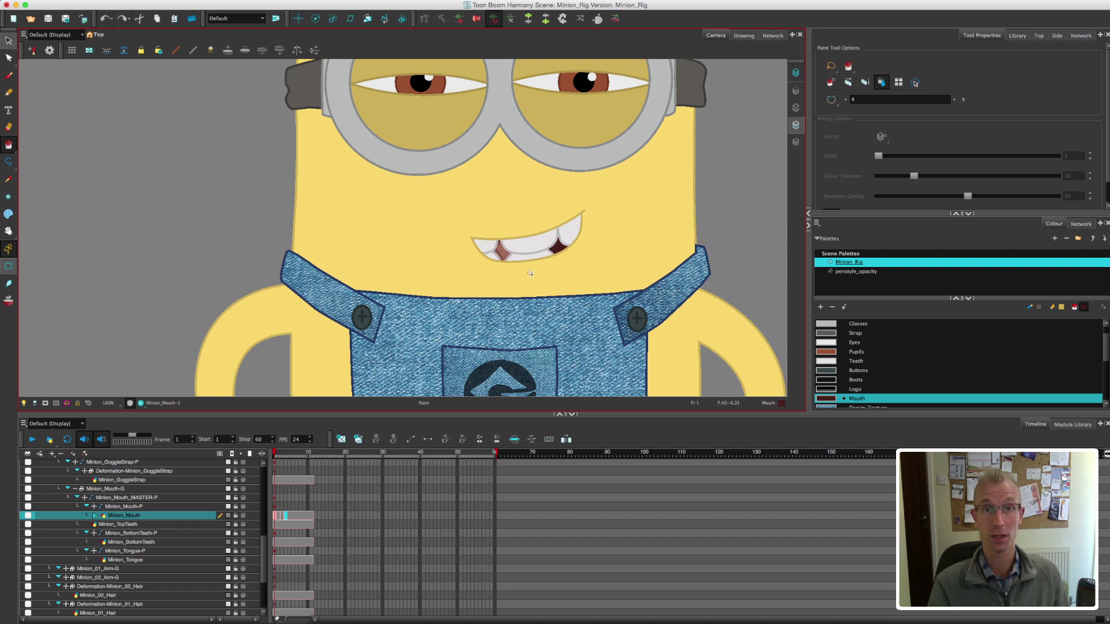
{"action": "left_click_drag", "start_coordinate": [277, 457], "coordinate": [287, 459]}
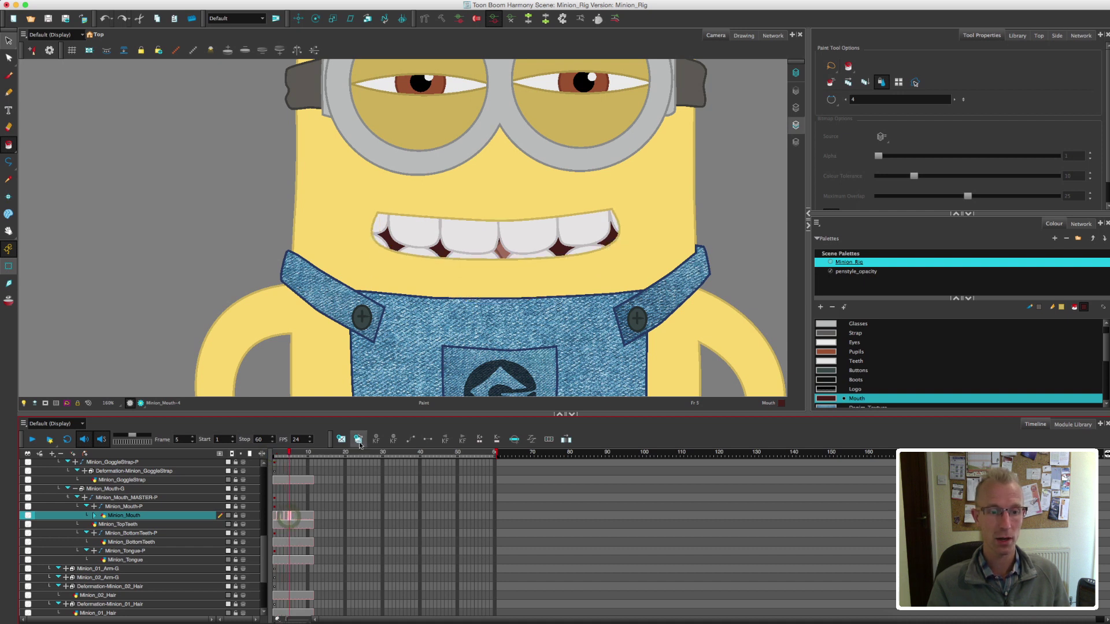
Remove the dark fill from the frame 5 mouth drawing and switch to its Line Art layer.
{"action": "left_click", "coordinate": [744, 36]}
{"action": "mouse_move", "coordinate": [418, 144]}
{"action": "left_mouse_down"}
{"action": "mouse_move", "coordinate": [292, 288]}
{"action": "mouse_move", "coordinate": [620, 242]}
{"action": "left_mouse_up"}
{"action": "key", "text": "Delete"}
{"action": "left_click", "coordinate": [796, 109]}
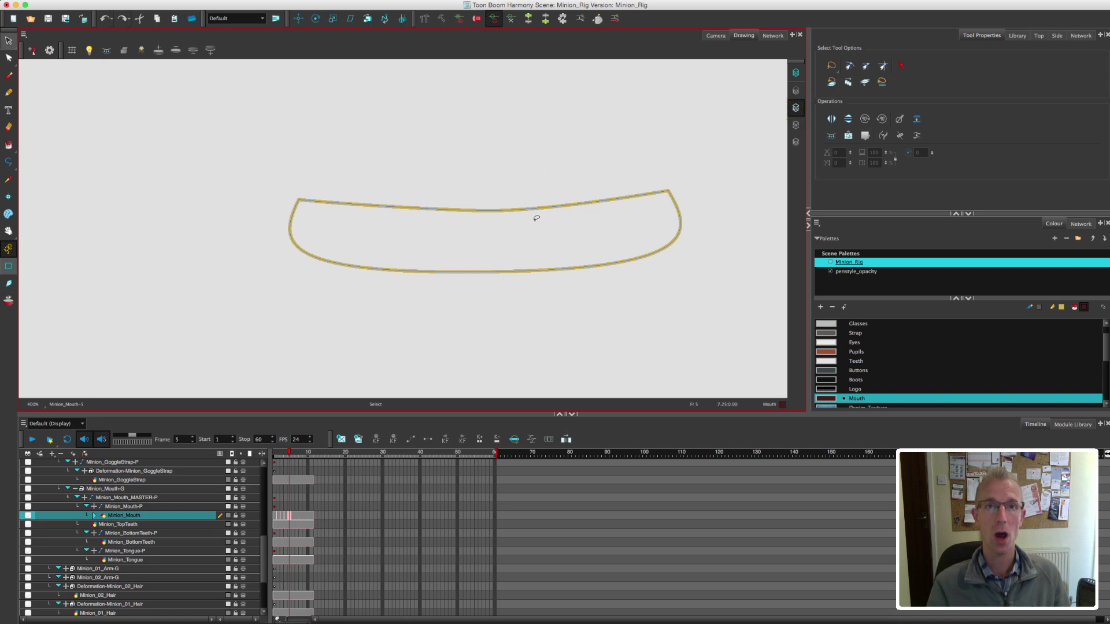
Replace the frame 5 mouth outline with a small ellipse drawn in the Skin Line colour at the middle of the mouth.
{"action": "left_click", "coordinate": [8, 163]}
{"action": "left_click", "coordinate": [38, 181]}
{"action": "left_click_drag", "start_coordinate": [456, 209], "coordinate": [513, 271]}
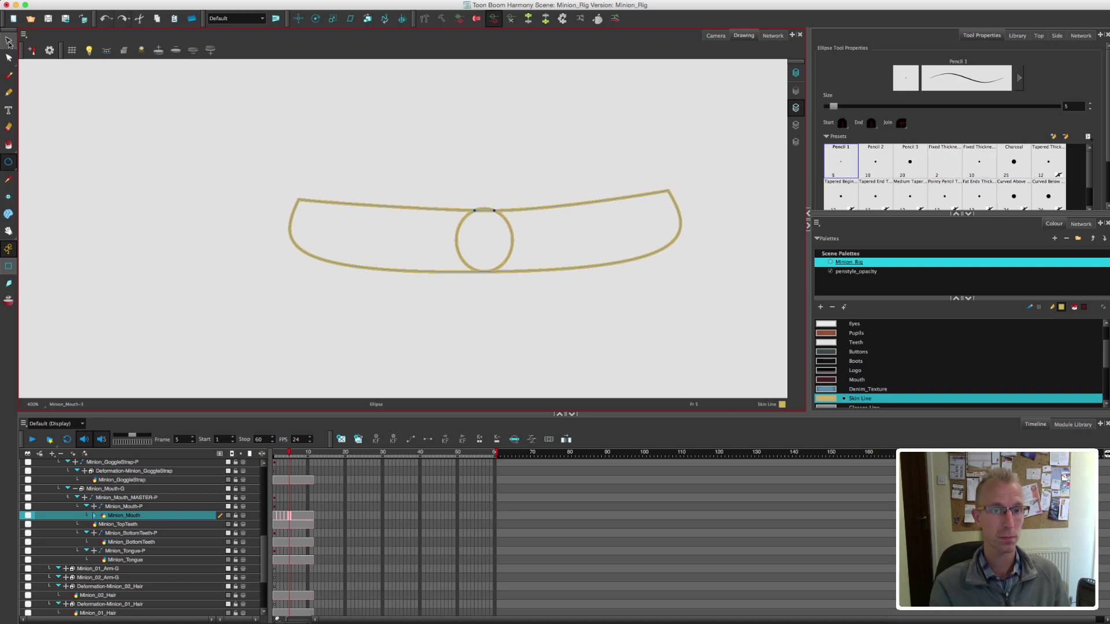
{"action": "left_click", "coordinate": [8, 41]}
{"action": "key", "text": "Delete"}
{"action": "left_click", "coordinate": [322, 171]}
{"action": "left_click", "coordinate": [8, 41]}
{"action": "left_click", "coordinate": [796, 124]}
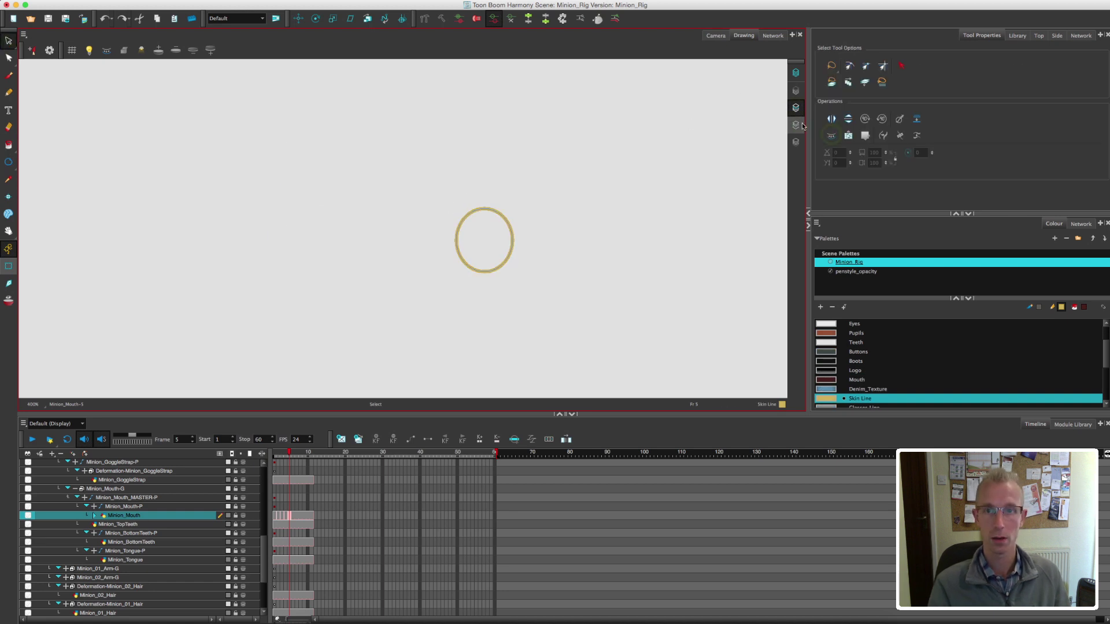
Fill the frame 5 ellipse with the Mouth colour on the Colour Art layer and show it in the Camera view.
{"action": "left_click", "coordinate": [8, 145]}
{"action": "left_click", "coordinate": [485, 241]}
{"action": "left_click", "coordinate": [715, 36]}
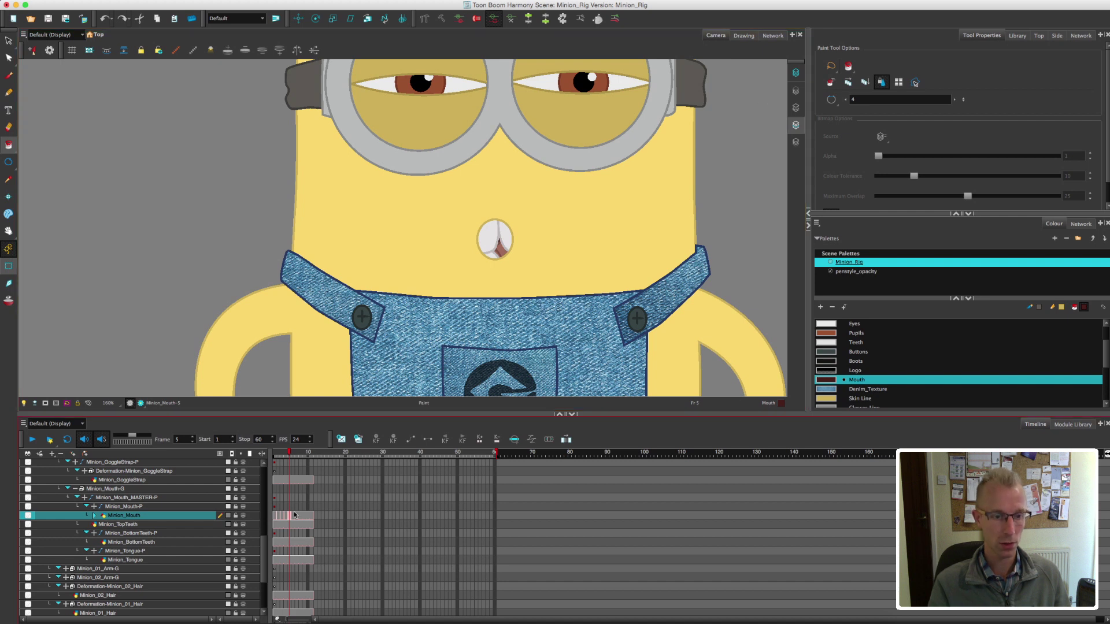
Duplicate the ellipse mouth drawing onto frame 6 and open it in the Drawing view for selecting.
{"action": "left_click", "coordinate": [359, 439]}
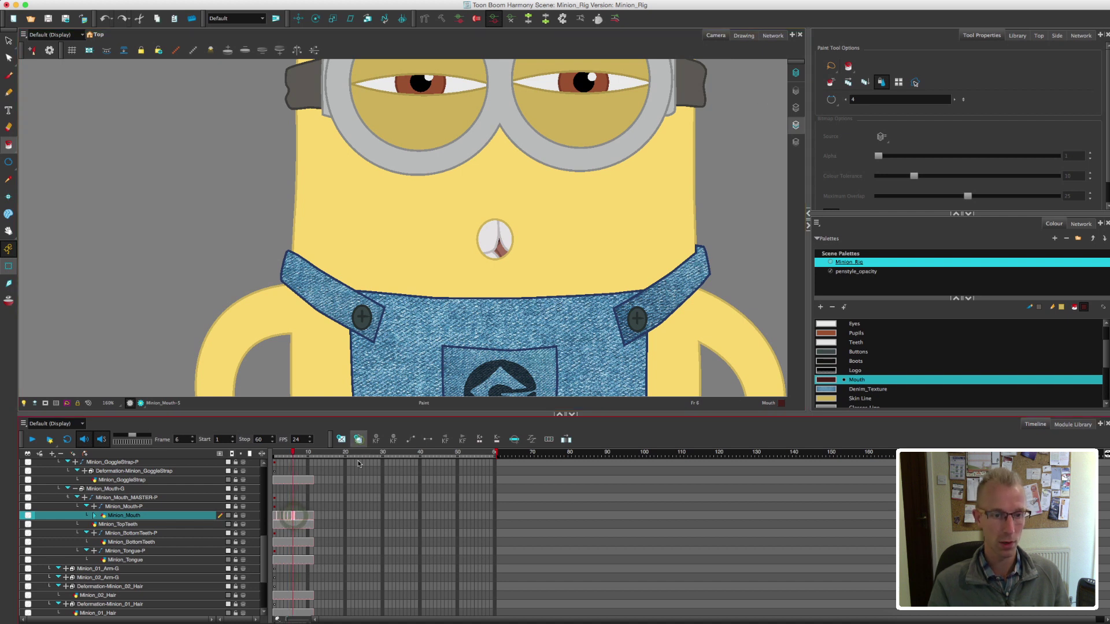
{"action": "left_click", "coordinate": [744, 36]}
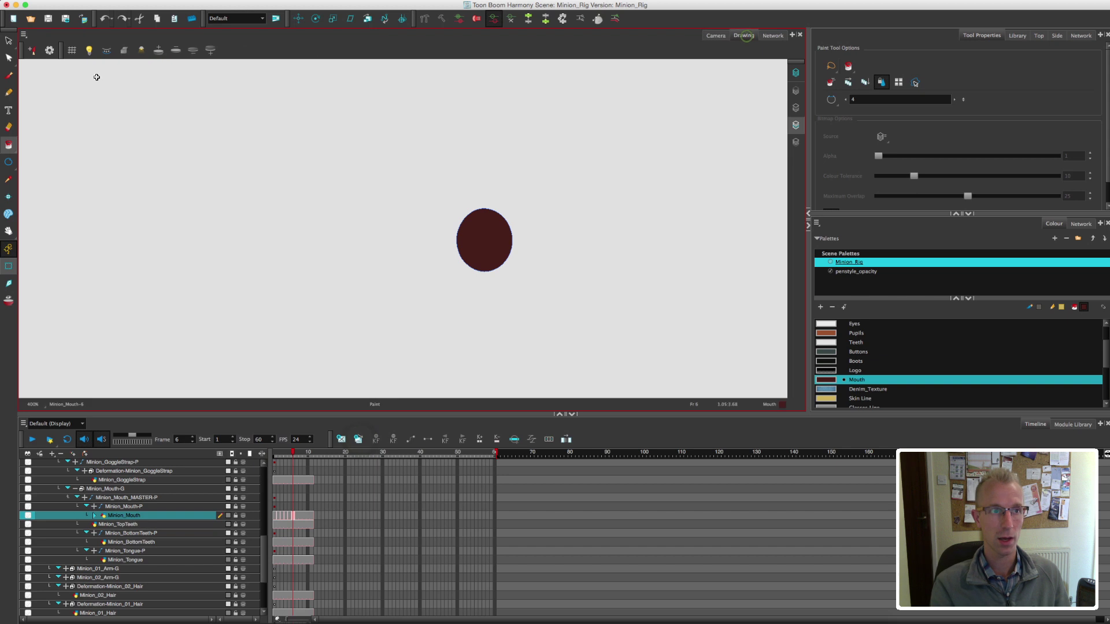
{"action": "left_click", "coordinate": [10, 42]}
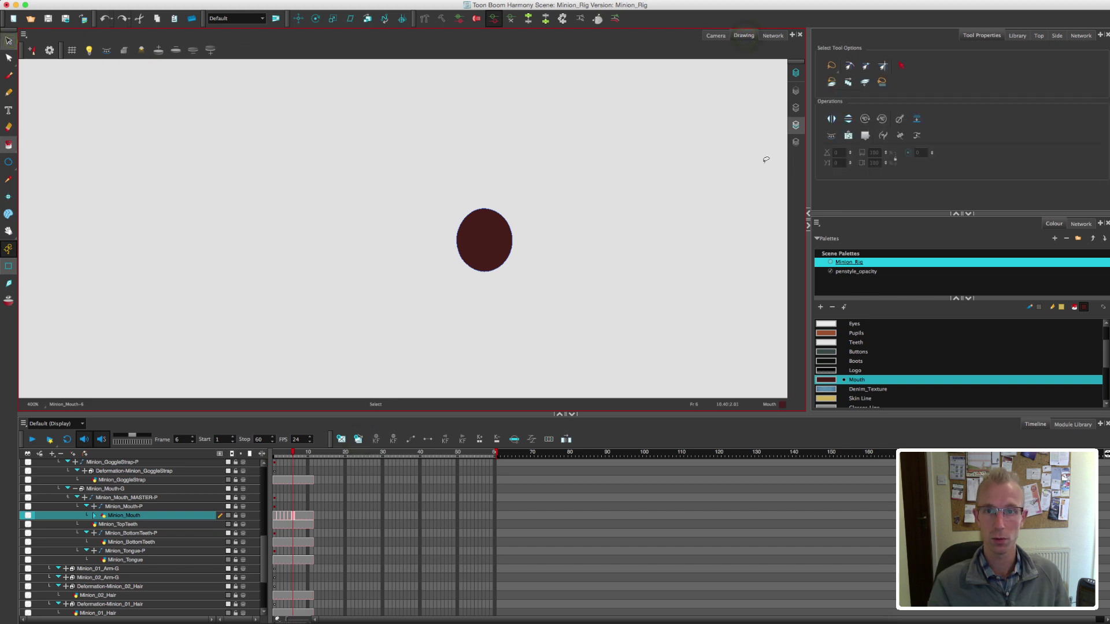
Shrink the frame 6 ellipse outline on the Line Art layer to about half its size, keeping its upper edge in place.
{"action": "left_click", "coordinate": [796, 109]}
{"action": "left_click_drag", "start_coordinate": [511, 169], "coordinate": [514, 272]}
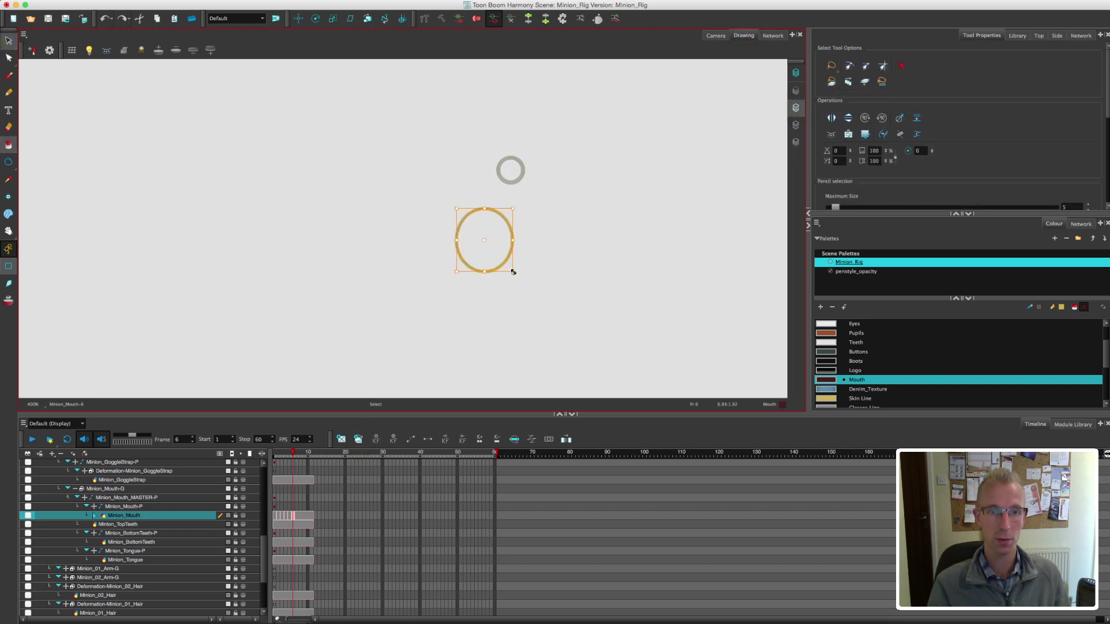
{"action": "key", "text": "super+z"}
{"action": "key", "text": "super+z"}
{"action": "left_click", "coordinate": [8, 301]}
{"action": "key", "text": "Right"}
{"action": "key", "text": "Right"}
{"action": "key", "text": "Right"}
{"action": "key", "text": "Right"}
{"action": "left_click", "coordinate": [495, 173]}
Clear the old frame 6 fill, fill the smaller ellipse with the Mouth colour on Colour Art, and show it in the Camera view.
{"action": "left_click", "coordinate": [8, 266]}
{"action": "left_click", "coordinate": [796, 125]}
{"action": "left_click", "coordinate": [9, 41]}
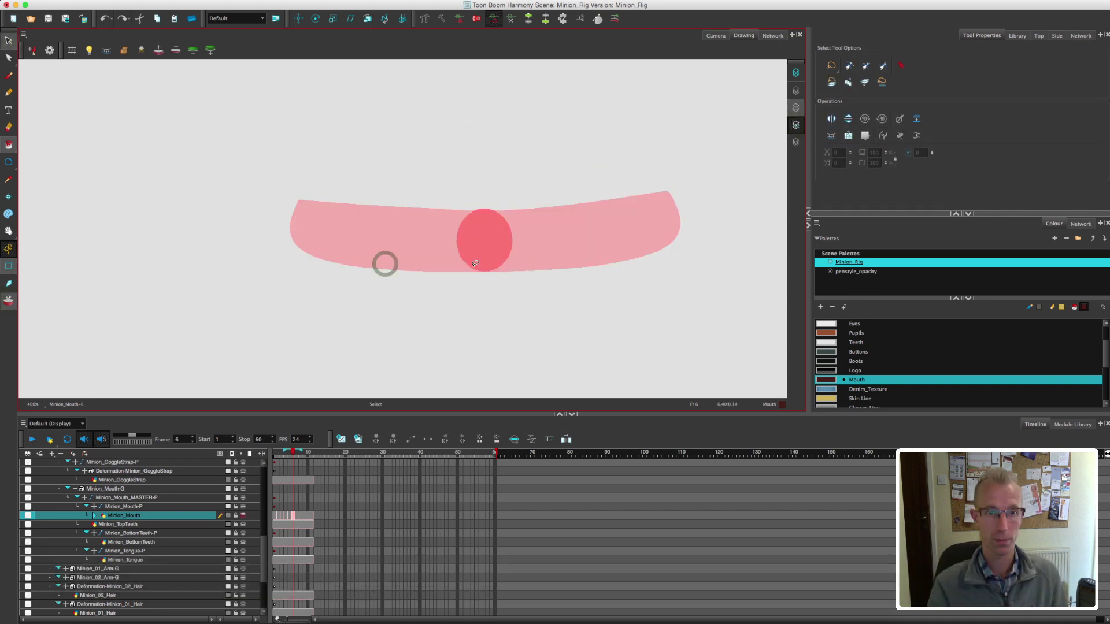
{"action": "left_click", "coordinate": [796, 108]}
{"action": "left_click", "coordinate": [9, 144]}
{"action": "left_click", "coordinate": [796, 125]}
{"action": "left_click", "coordinate": [484, 227]}
{"action": "left_click", "coordinate": [716, 36]}
Duplicate the small ellipse mouth onto frame 7 and clear both its fill and its outline.
{"action": "left_click", "coordinate": [9, 302]}
{"action": "mouse_move", "coordinate": [293, 455]}
{"action": "left_mouse_down"}
{"action": "mouse_move", "coordinate": [282, 456]}
{"action": "mouse_move", "coordinate": [293, 460]}
{"action": "left_mouse_up"}
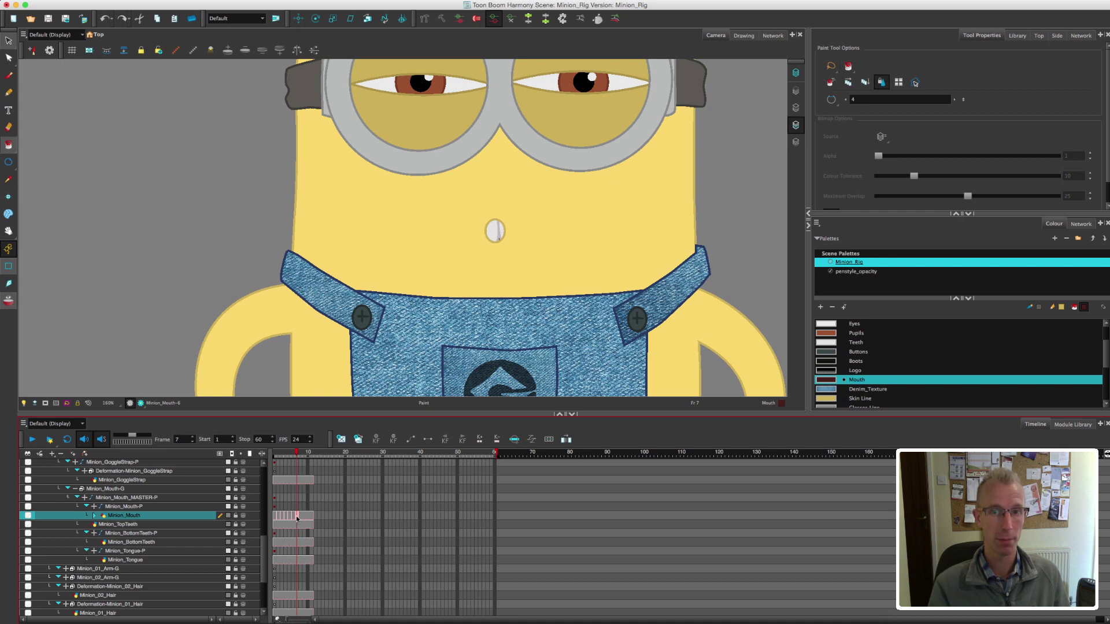
{"action": "left_click", "coordinate": [744, 35]}
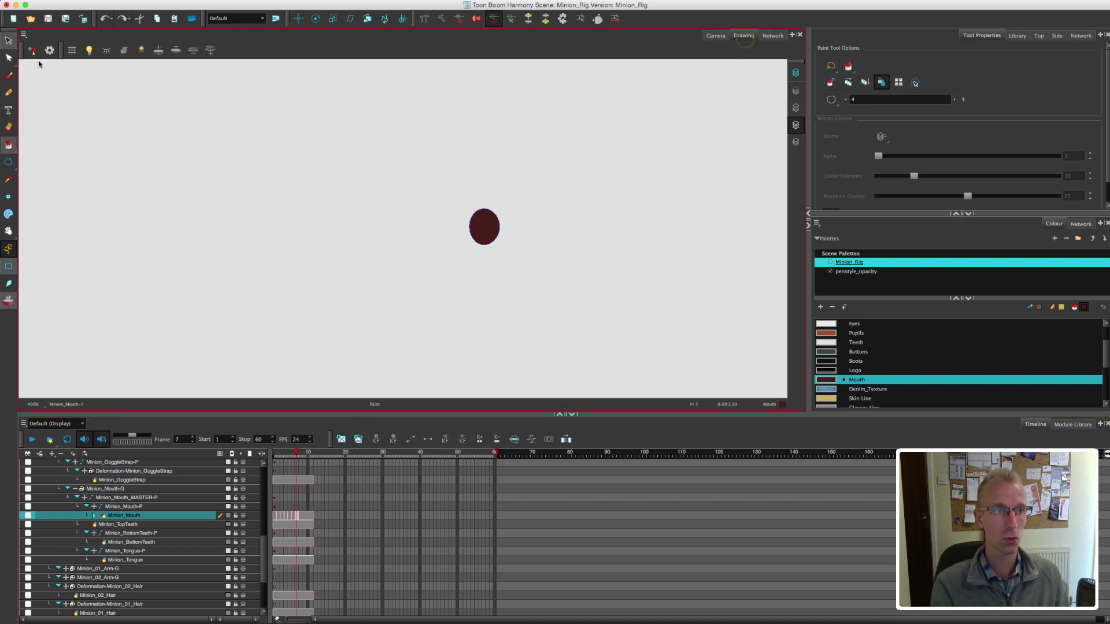
{"action": "left_click", "coordinate": [9, 41]}
{"action": "left_click", "coordinate": [796, 108]}
{"action": "left_click", "coordinate": [8, 301]}
{"action": "key", "text": "."}
Draw a closed mouth on frame 7 as a gently sagging Skin Line curve with a short tick at each corner.
{"action": "left_click", "coordinate": [8, 162]}
{"action": "left_click_drag", "start_coordinate": [330, 233], "coordinate": [628, 226]}
{"action": "left_click", "coordinate": [9, 58]}
{"action": "key", "text": "2"}
{"action": "key", "text": "2"}
{"action": "key", "text": "2"}
{"action": "left_click_drag", "start_coordinate": [260, 198], "coordinate": [253, 195]}
Nudge the closed mouth line into position and show it on the face in the Camera view without onion skin.
{"action": "left_click", "coordinate": [9, 41]}
{"action": "key", "text": "Down"}
{"action": "key", "text": "Right"}
{"action": "key", "text": "Left"}
{"action": "left_click", "coordinate": [716, 35]}
{"action": "left_click", "coordinate": [8, 301]}
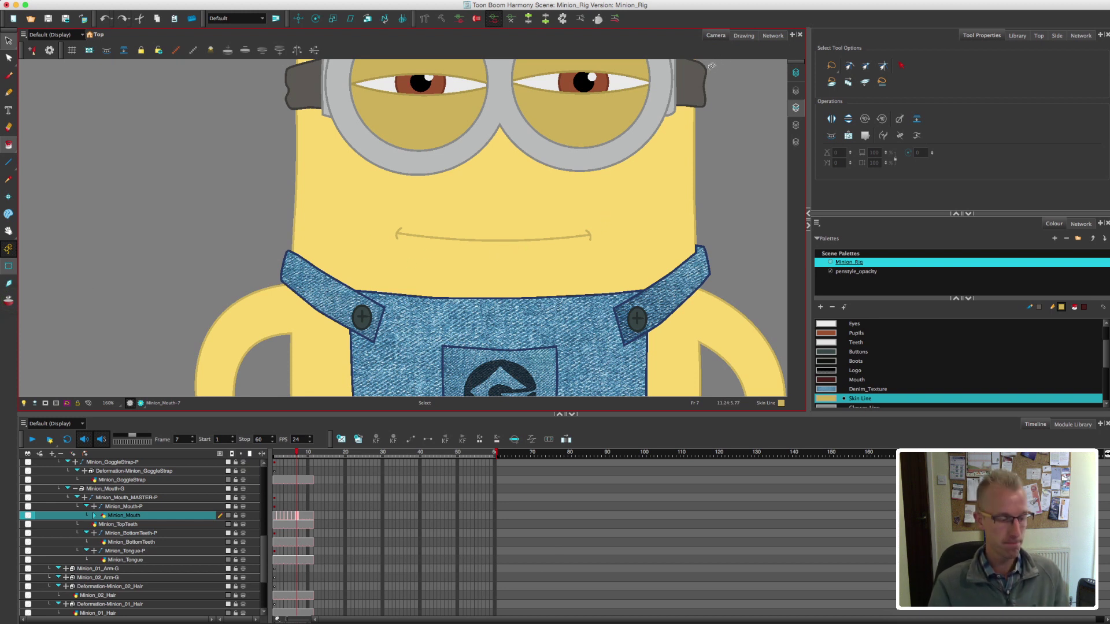
{"action": "key", "text": "f"}
{"action": "key", "text": "f"}
{"action": "key", "text": "f"}
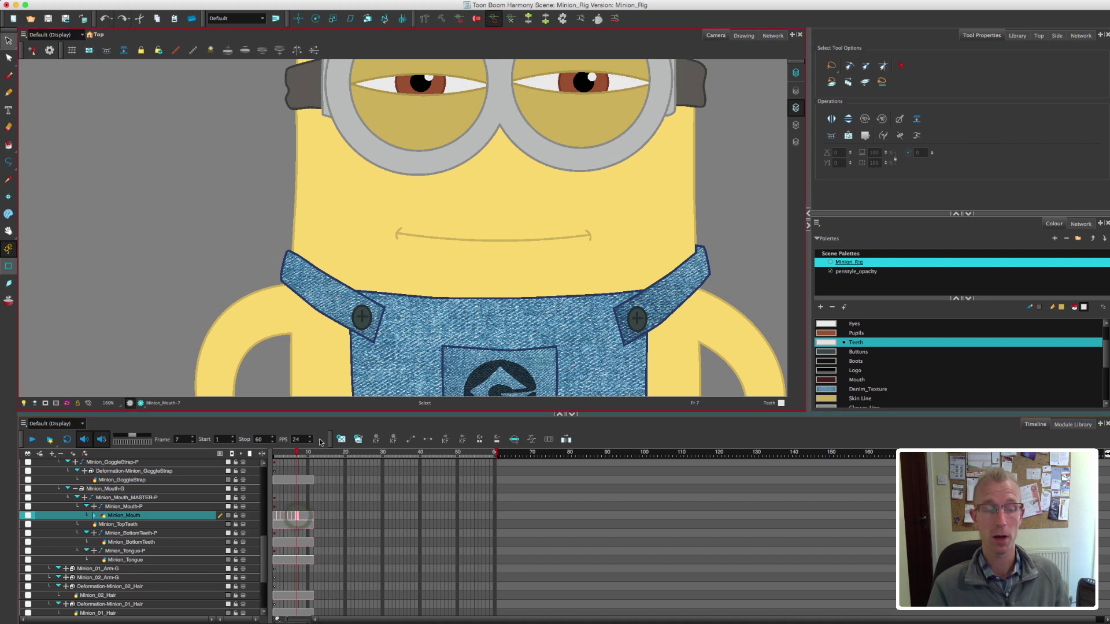
Duplicate the closed mouth drawing onto frame 8 and open its Line Art layer in the Drawing view.
{"action": "left_click", "coordinate": [358, 440]}
{"action": "left_click", "coordinate": [745, 36]}
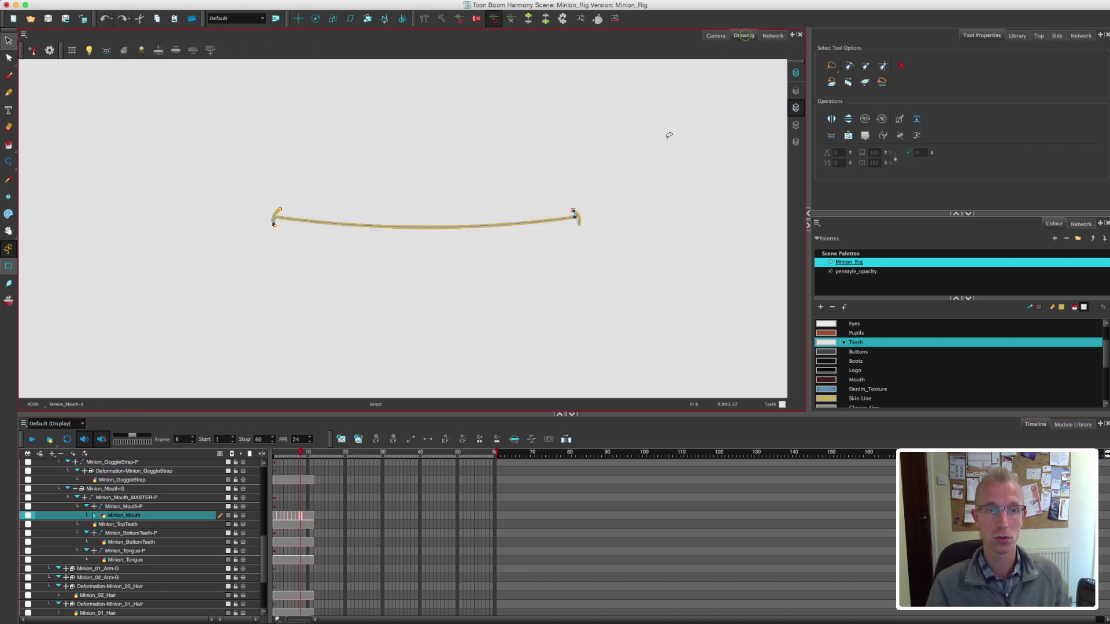
{"action": "key", "text": "l"}
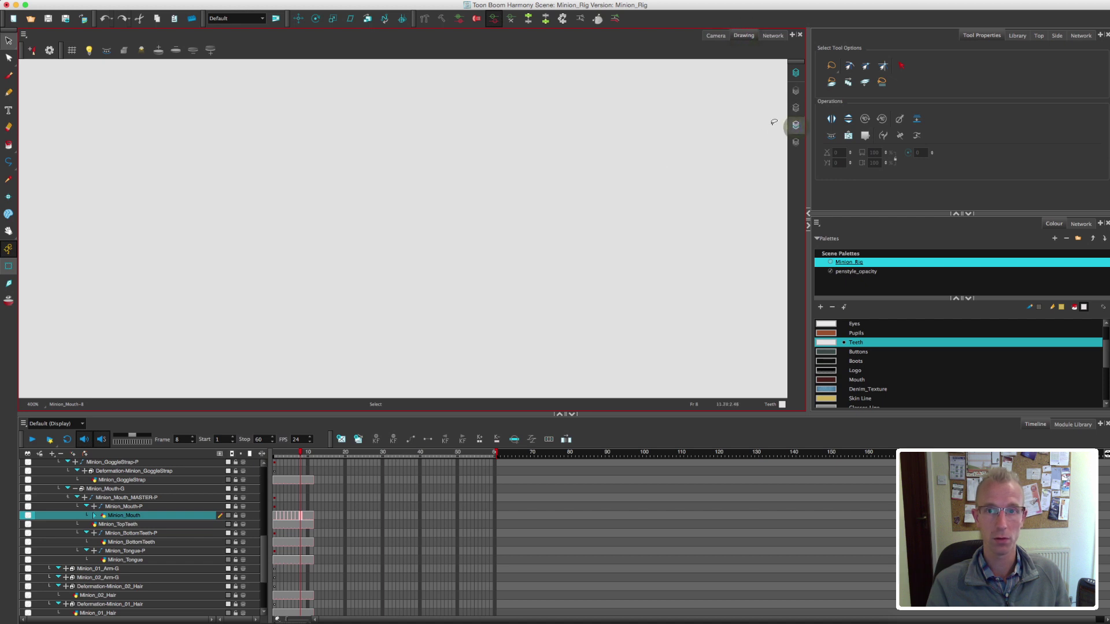
{"action": "left_click", "coordinate": [793, 109]}
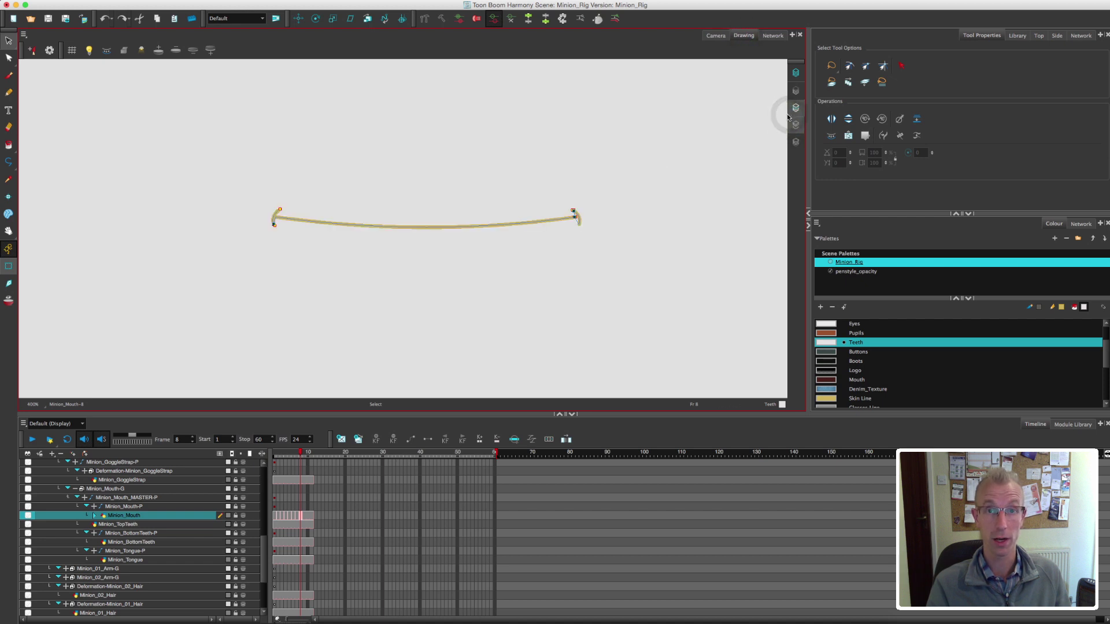
Try to copy the open smile outline from frame 2 into the frame 8 mouth drawing.
{"action": "left_click", "coordinate": [278, 517]}
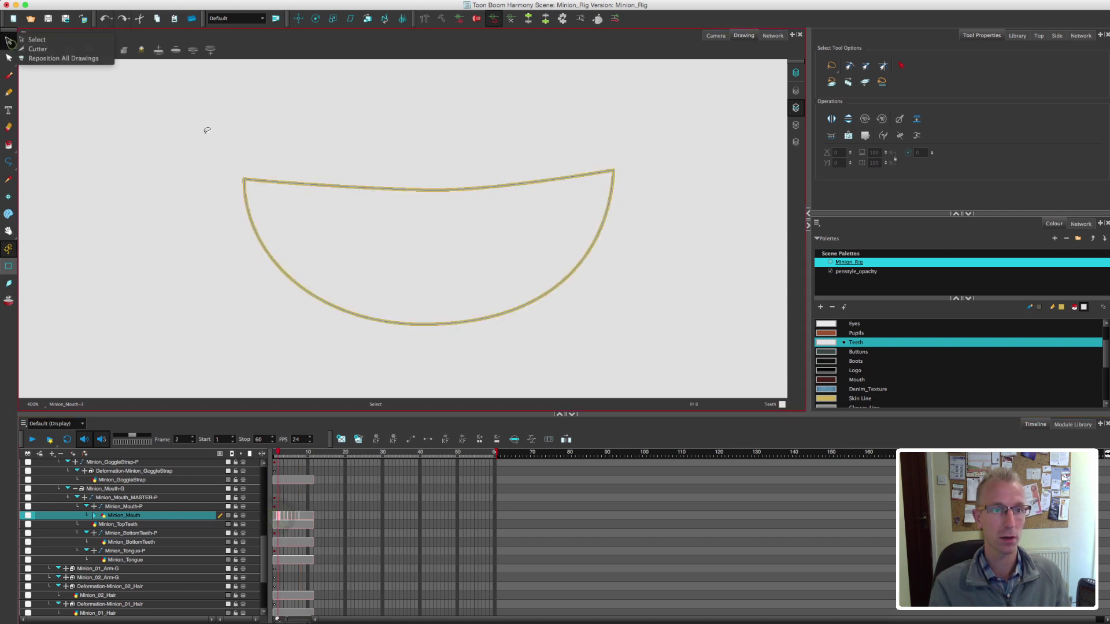
{"action": "key", "text": "super+a"}
{"action": "left_click", "coordinate": [225, 127]}
{"action": "left_click", "coordinate": [407, 305]}
{"action": "key", "text": "super+a"}
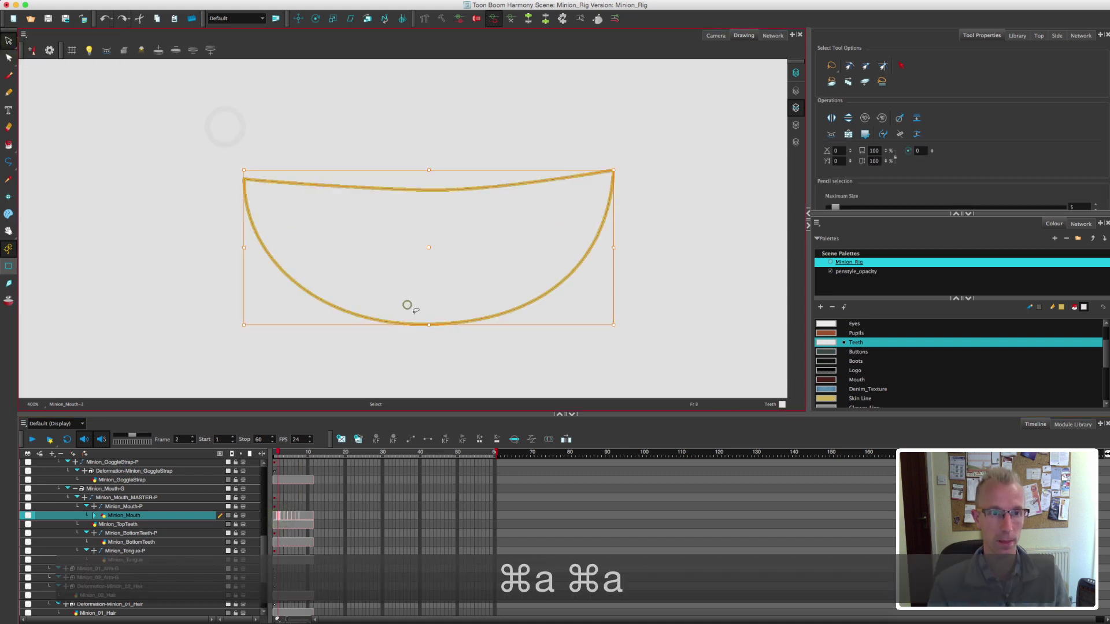
{"action": "key", "text": "super+c"}
{"action": "left_click", "coordinate": [300, 517]}
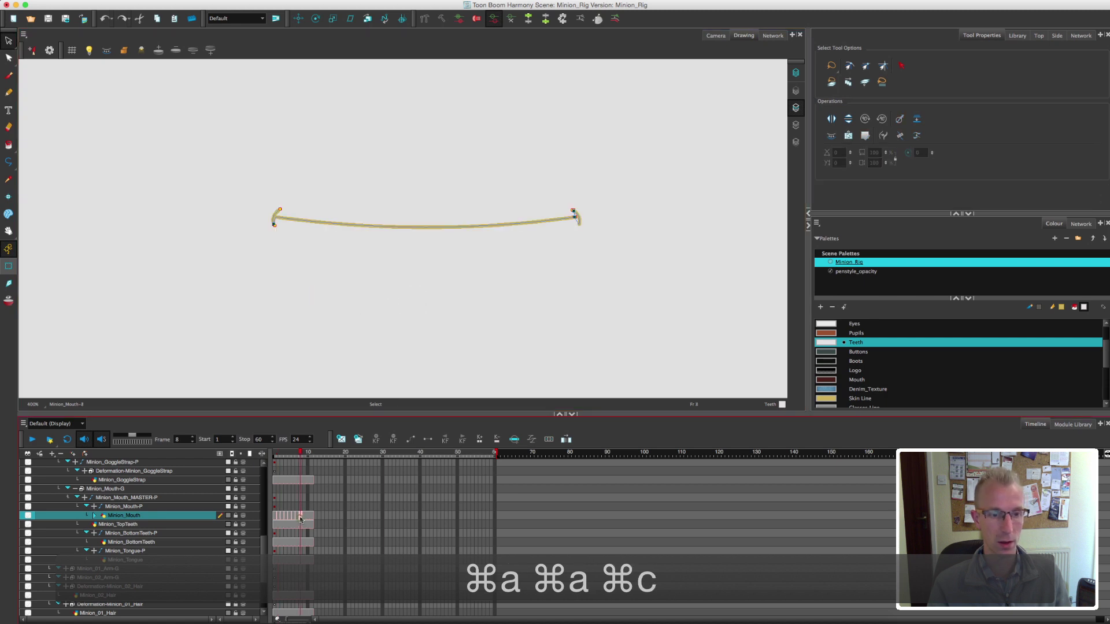
{"action": "key", "text": "super+v"}
{"action": "left_click", "coordinate": [440, 344]}
{"action": "left_click", "coordinate": [525, 198]}
{"action": "key", "text": "super+v"}
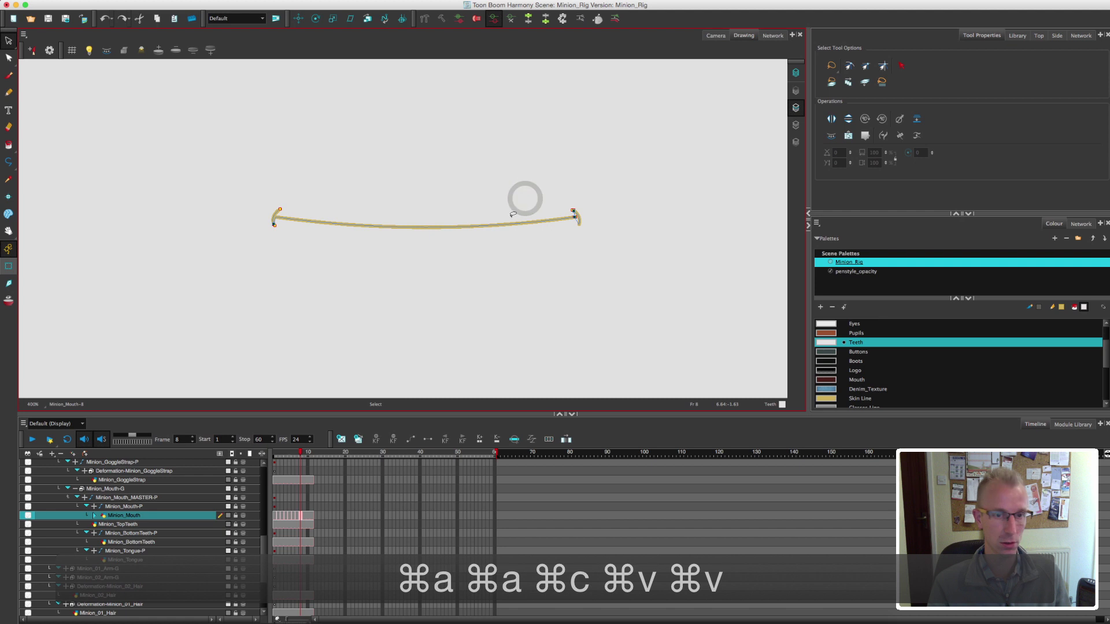
Copy the open smile outline from the frame 2 mouth and paste it into the frame 8 mouth's Line Art layer.
{"action": "left_click", "coordinate": [277, 520]}
{"action": "key", "text": "super+a"}
{"action": "left_click", "coordinate": [483, 304]}
{"action": "key", "text": "super+c"}
{"action": "left_click", "coordinate": [301, 515]}
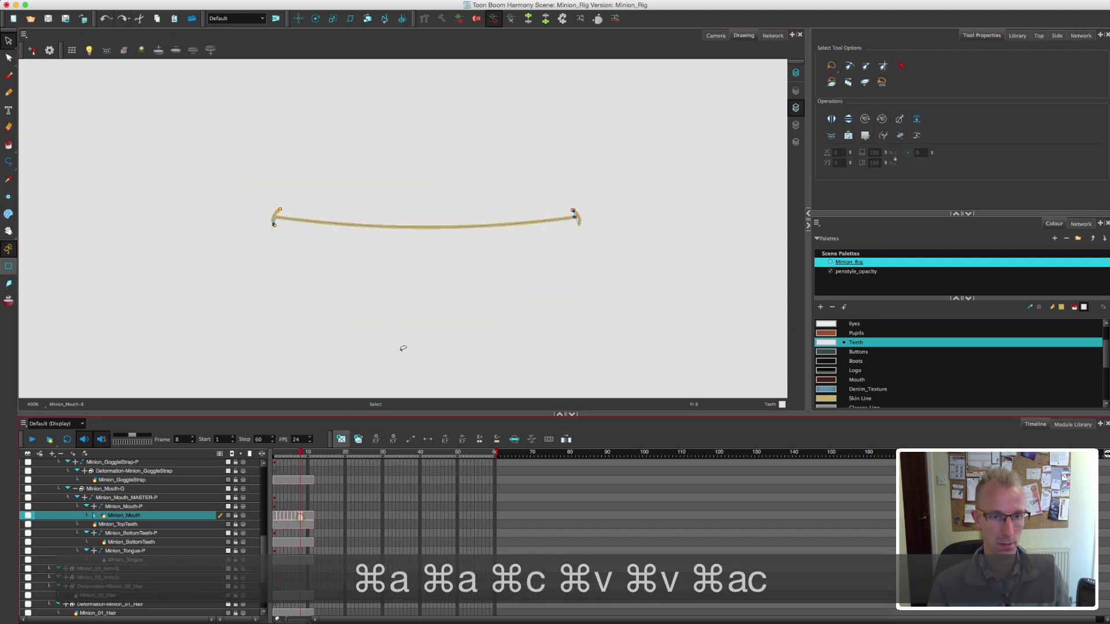
{"action": "left_click", "coordinate": [424, 341]}
{"action": "key", "text": "super+v"}
Delete the closed mouth line and its corner ticks from the frame 8 drawing.
{"action": "mouse_move", "coordinate": [475, 210]}
{"action": "left_mouse_down"}
{"action": "mouse_move", "coordinate": [270, 200]}
{"action": "mouse_move", "coordinate": [315, 242]}
{"action": "mouse_move", "coordinate": [576, 208]}
{"action": "left_mouse_up"}
{"action": "key", "text": "Delete"}
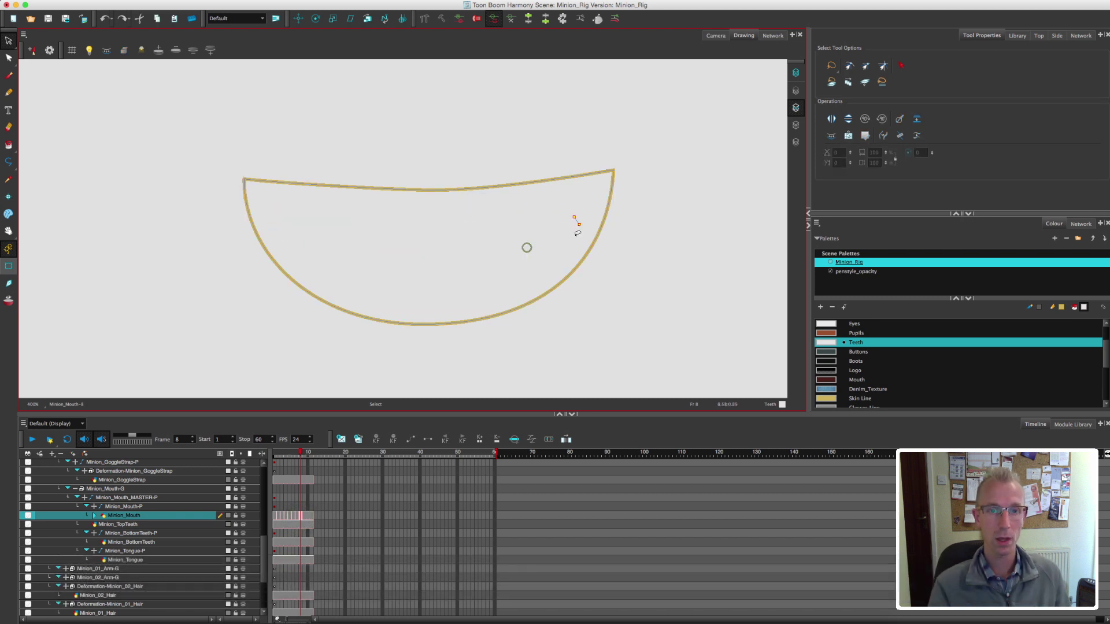
{"action": "left_click", "coordinate": [569, 215]}
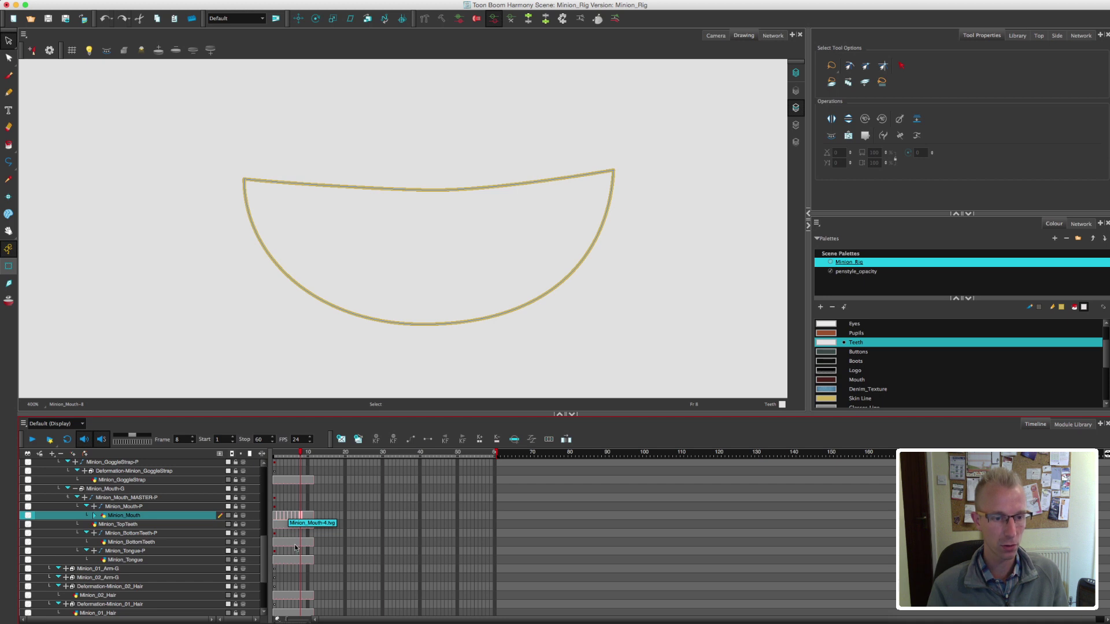
Copy the whole top teeth artwork from Minion_TopTeeth and paste it over the smile outline in the frame 9 mouth drawing.
{"action": "left_click", "coordinate": [286, 524]}
{"action": "mouse_move", "coordinate": [183, 125]}
{"action": "left_mouse_down"}
{"action": "mouse_move", "coordinate": [427, 300]}
{"action": "mouse_move", "coordinate": [554, 105]}
{"action": "left_mouse_up"}
{"action": "key", "text": "super+c"}
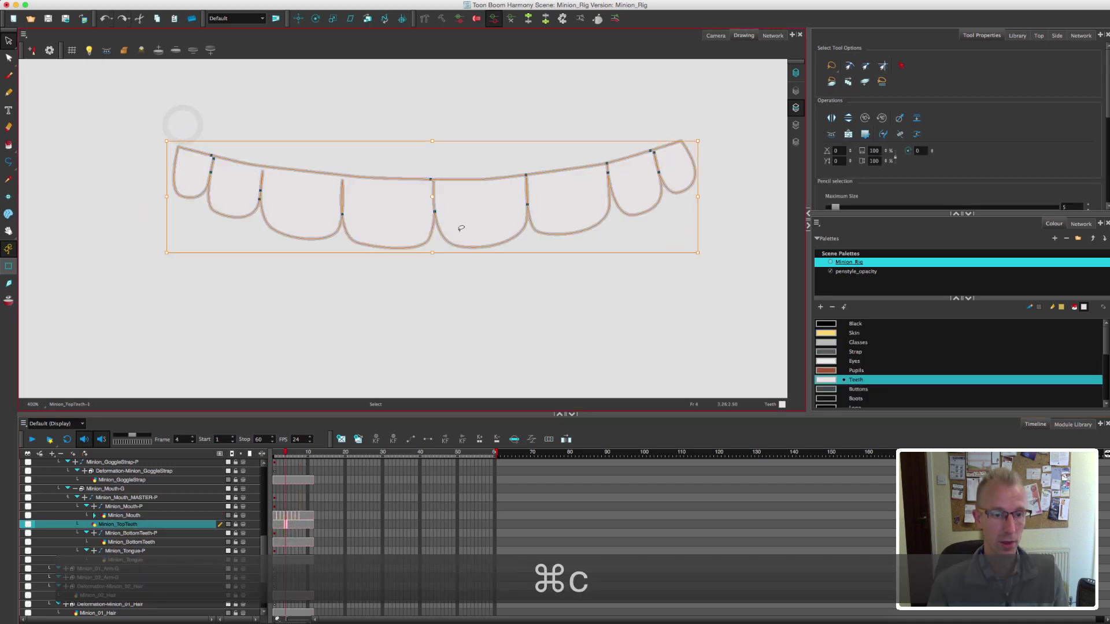
{"action": "left_click", "coordinate": [304, 517]}
{"action": "key", "text": "super+v"}
{"action": "left_click", "coordinate": [470, 340]}
{"action": "left_click", "coordinate": [447, 286]}
Delete the fills of the pasted teeth one by one, keeping their outlines as a guide.
{"action": "left_click", "coordinate": [405, 229]}
{"action": "key", "text": "Delete"}
{"action": "left_click", "coordinate": [484, 220]}
{"action": "key", "text": "Delete"}
{"action": "left_click", "coordinate": [572, 208]}
{"action": "key", "text": "Delete"}
{"action": "left_click", "coordinate": [629, 188]}
{"action": "key", "text": "Delete"}
{"action": "left_click", "coordinate": [673, 169]}
{"action": "left_click", "coordinate": [309, 219]}
{"action": "key", "text": "Delete"}
{"action": "left_click", "coordinate": [221, 197]}
{"action": "key", "text": "Delete"}
{"action": "left_click", "coordinate": [188, 183]}
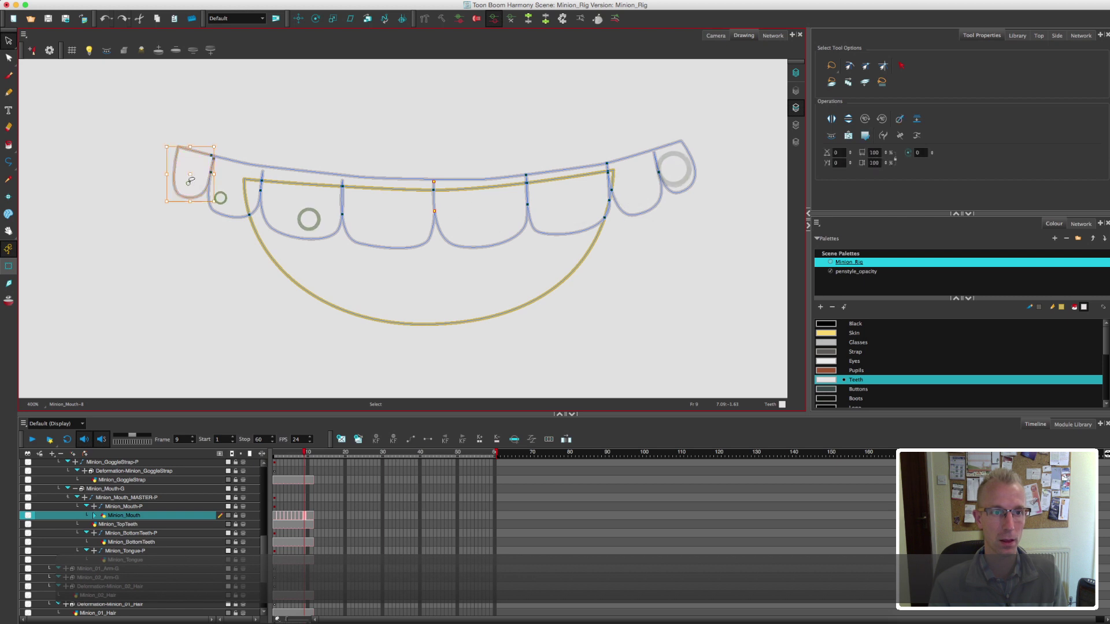
{"action": "key", "text": "Delete"}
{"action": "left_click", "coordinate": [336, 270]}
{"action": "left_click", "coordinate": [188, 185]}
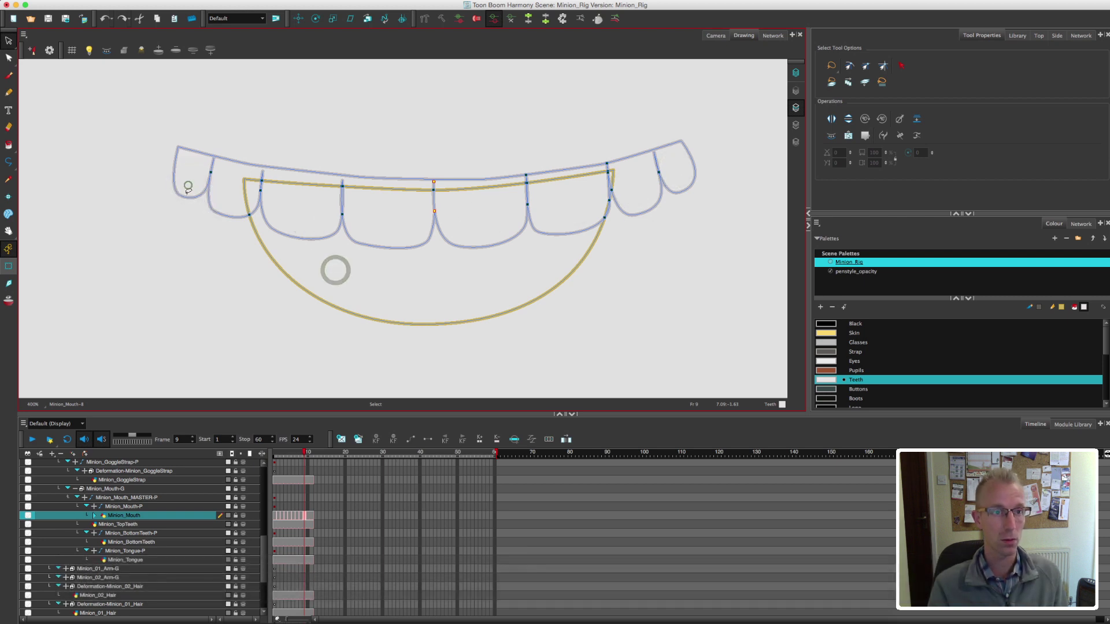
Draw two arched Skin Line curves with the Polyline tool along the lower edges of the two large teeth left of centre.
{"action": "left_click", "coordinate": [9, 162]}
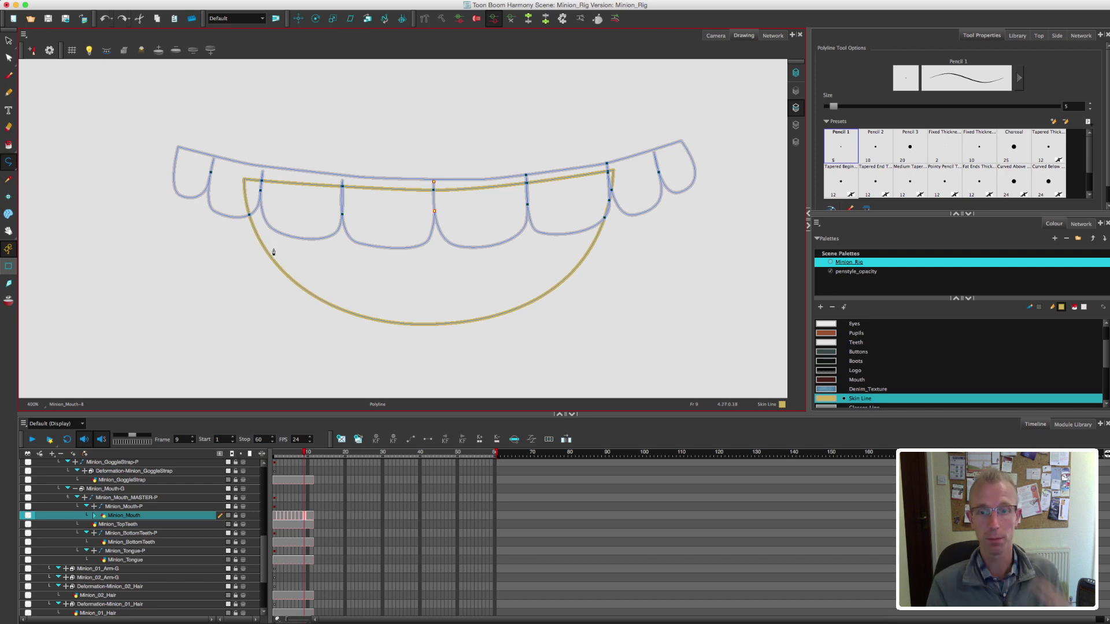
{"action": "left_click_drag", "start_coordinate": [272, 256], "coordinate": [273, 268]}
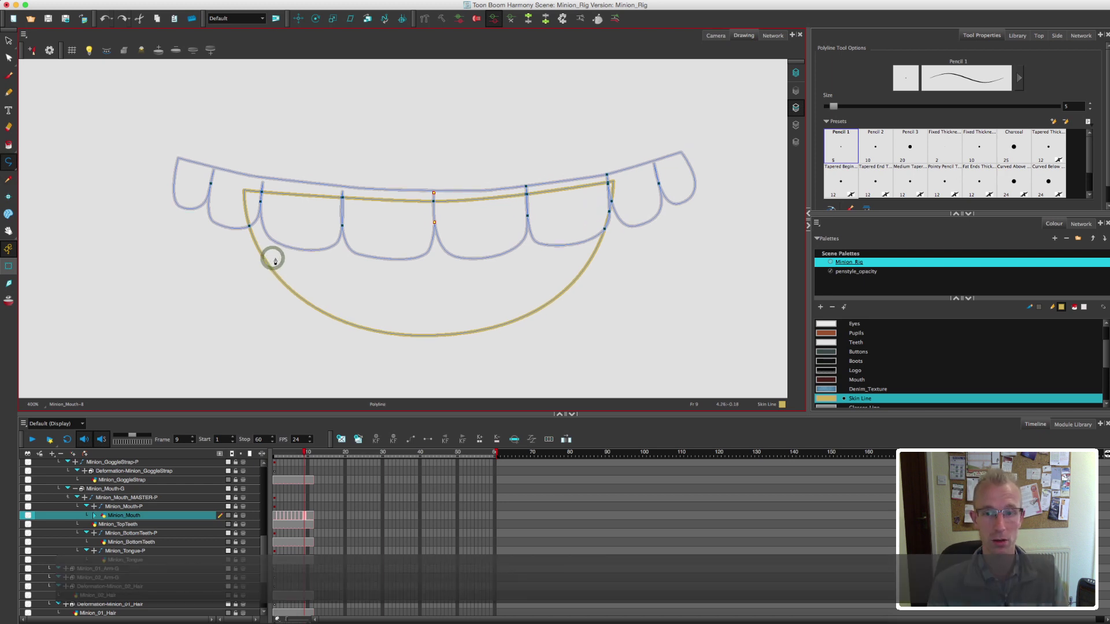
{"action": "left_click", "coordinate": [260, 237]}
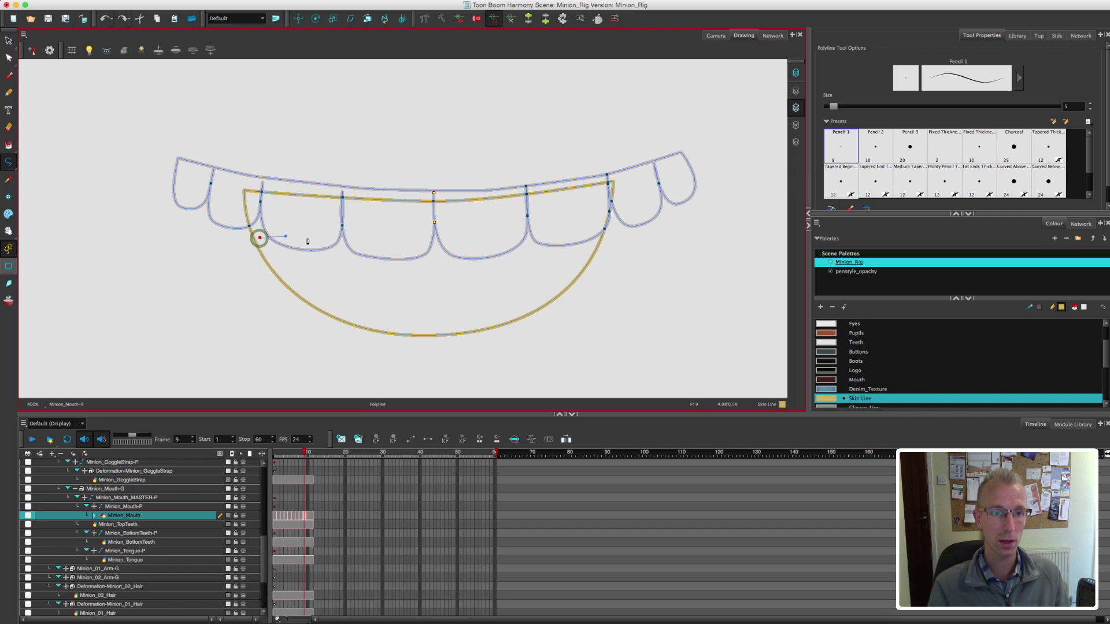
{"action": "left_click", "coordinate": [311, 237]}
{"action": "left_click", "coordinate": [345, 253]}
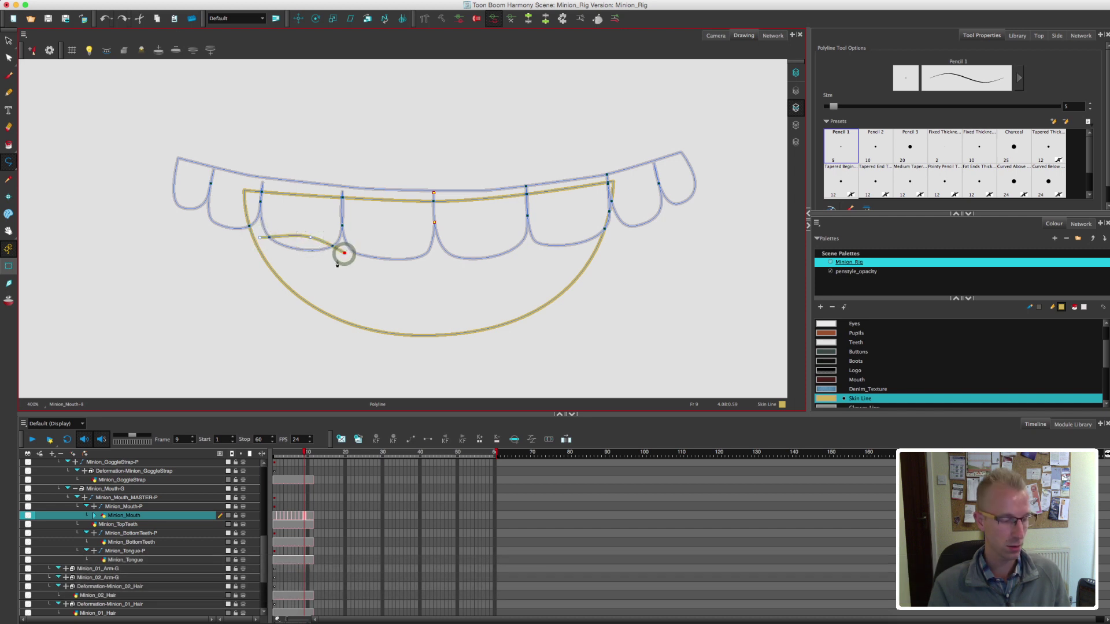
{"action": "key", "text": "g"}
{"action": "key", "text": "f"}
{"action": "left_click_drag", "start_coordinate": [387, 244], "coordinate": [388, 245]}
{"action": "left_click", "coordinate": [440, 259]}
{"action": "key", "text": "f"}
{"action": "key", "text": "g"}
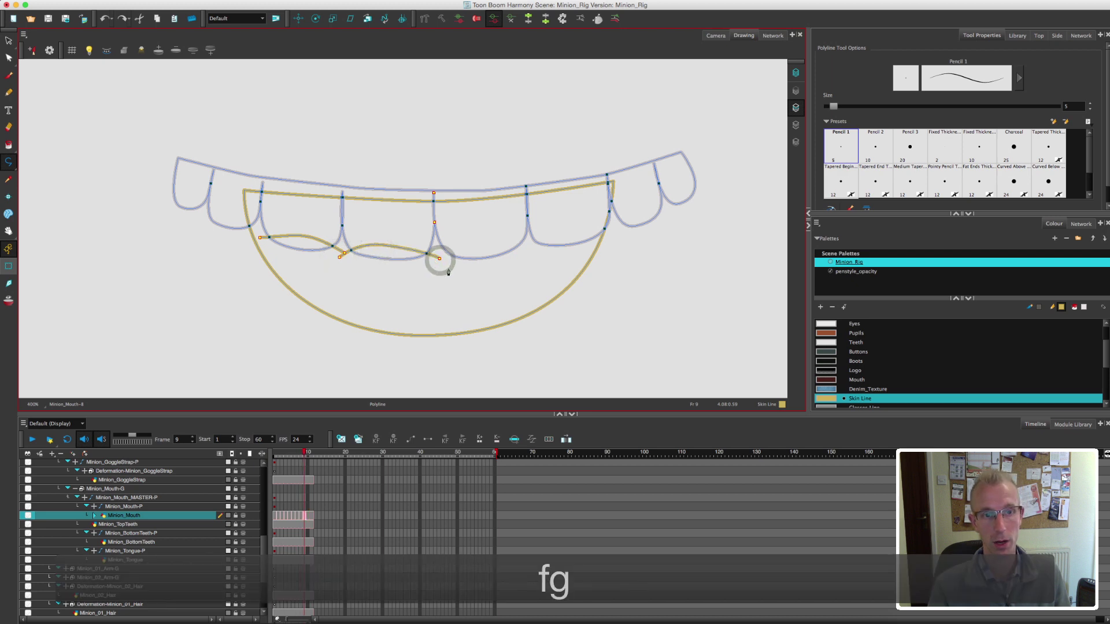
Continue the arched polyline curves along the lower edges of the three teeth right of centre, past the smile outline.
{"action": "left_click", "coordinate": [435, 256]}
{"action": "left_click_drag", "start_coordinate": [472, 245], "coordinate": [619, 243]}
{"action": "key", "text": "f"}
{"action": "left_click", "coordinate": [550, 251]}
{"action": "key", "text": "g"}
{"action": "left_click", "coordinate": [536, 248]}
{"action": "left_click", "coordinate": [610, 239]}
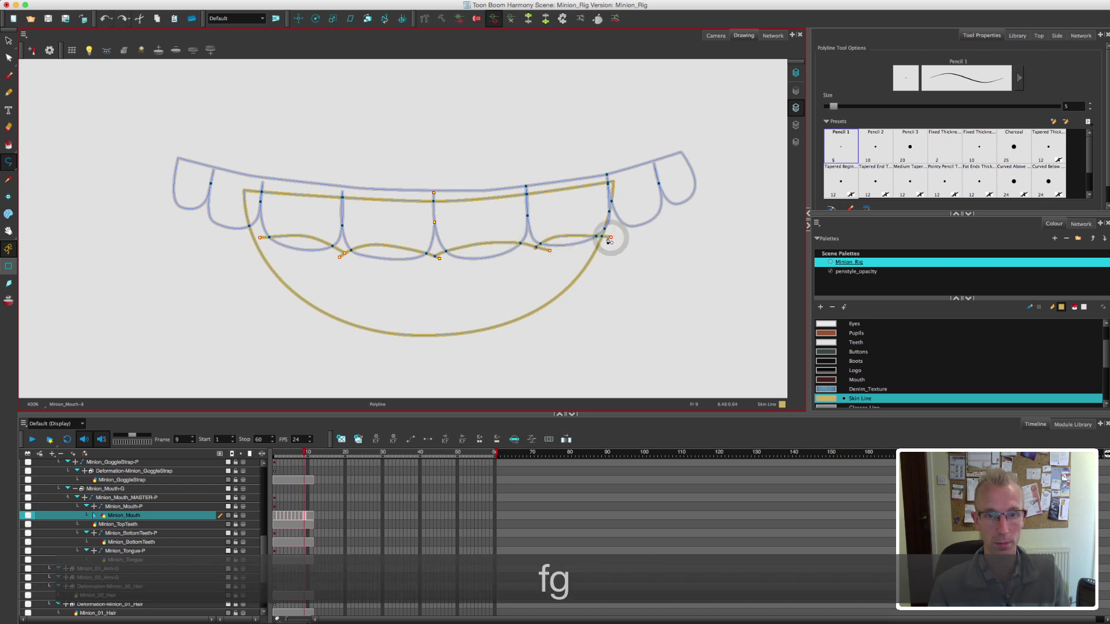
{"action": "left_click", "coordinate": [631, 222]}
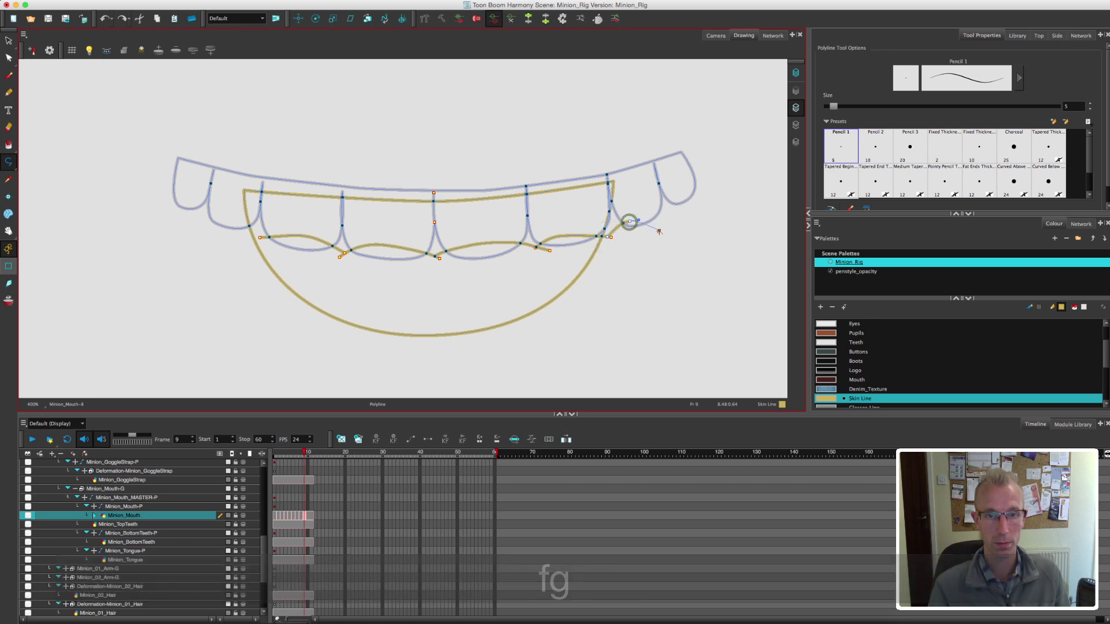
{"action": "left_click", "coordinate": [660, 230]}
Move the smile outline's upper left corner point inward to line up with the tooth edge using the Contour Editor.
{"action": "left_click", "coordinate": [10, 57]}
{"action": "left_click", "coordinate": [243, 191]}
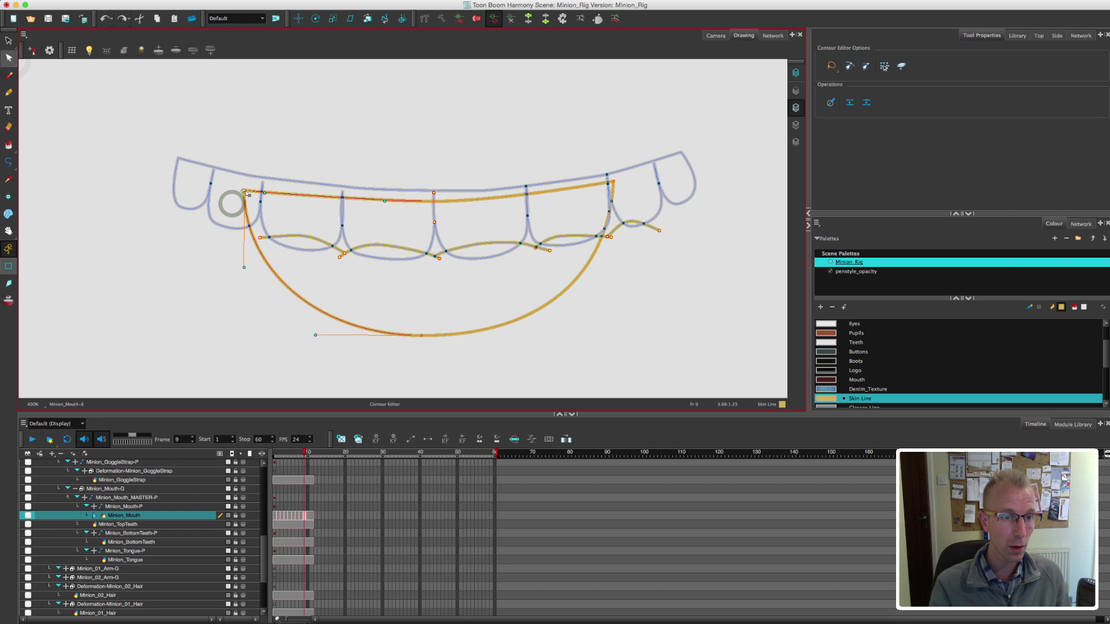
{"action": "left_click_drag", "start_coordinate": [262, 194], "coordinate": [262, 192]}
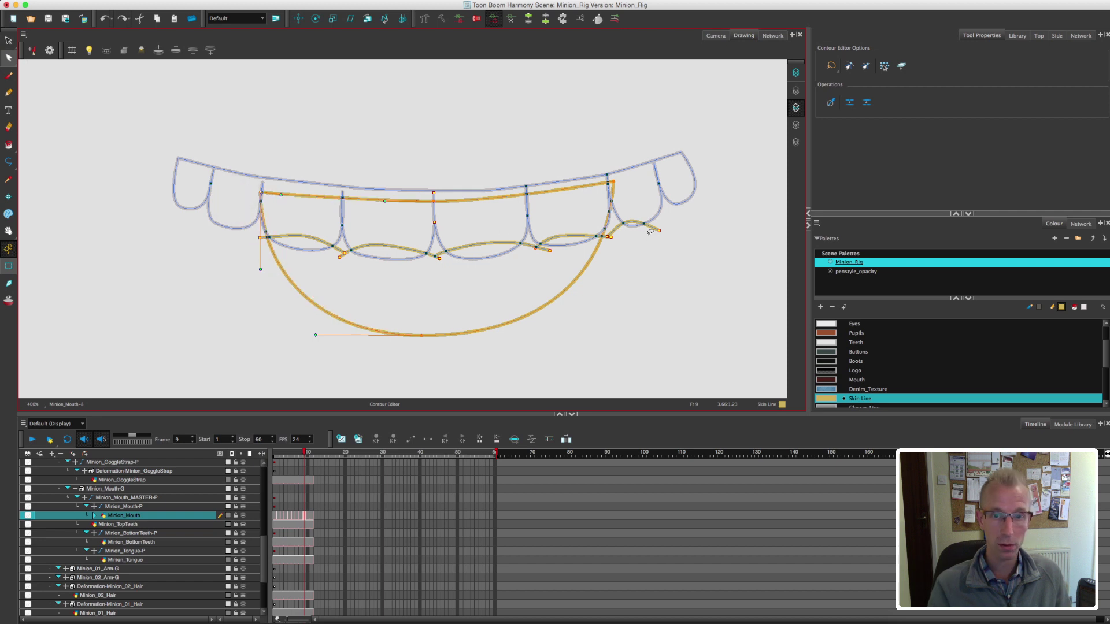
Move the smile outline's upper right corner point inward to line up with the tooth edge.
{"action": "left_click", "coordinate": [612, 183]}
{"action": "left_click_drag", "start_coordinate": [612, 183], "coordinate": [606, 183]}
{"action": "left_click", "coordinate": [638, 288]}
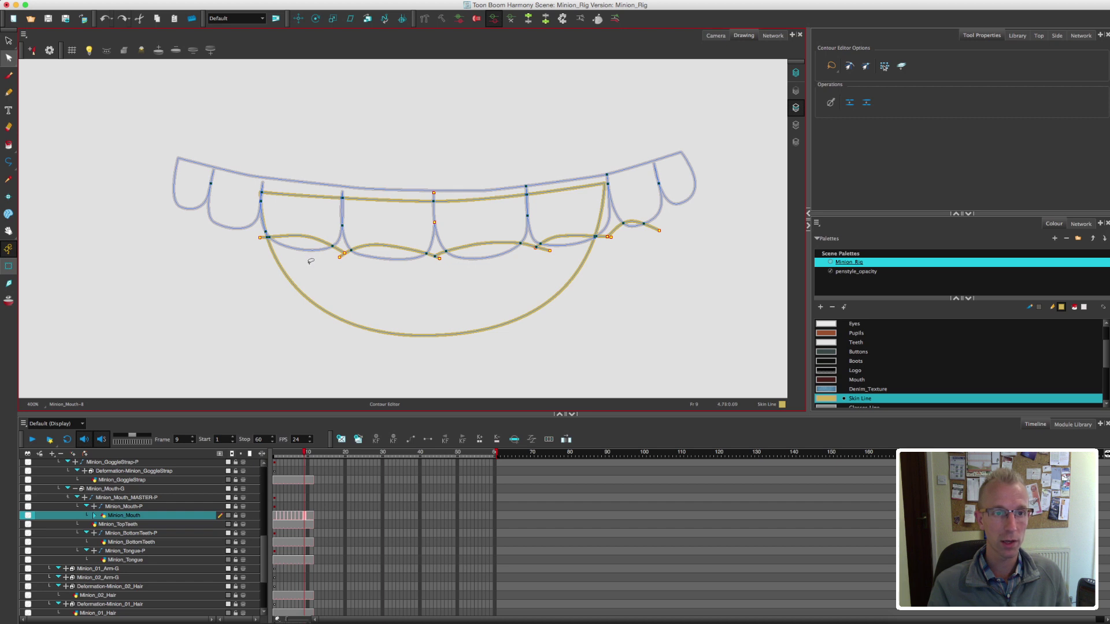
Delete the guide teeth outline segments that lie outside the smile outline.
{"action": "left_click", "coordinate": [194, 163]}
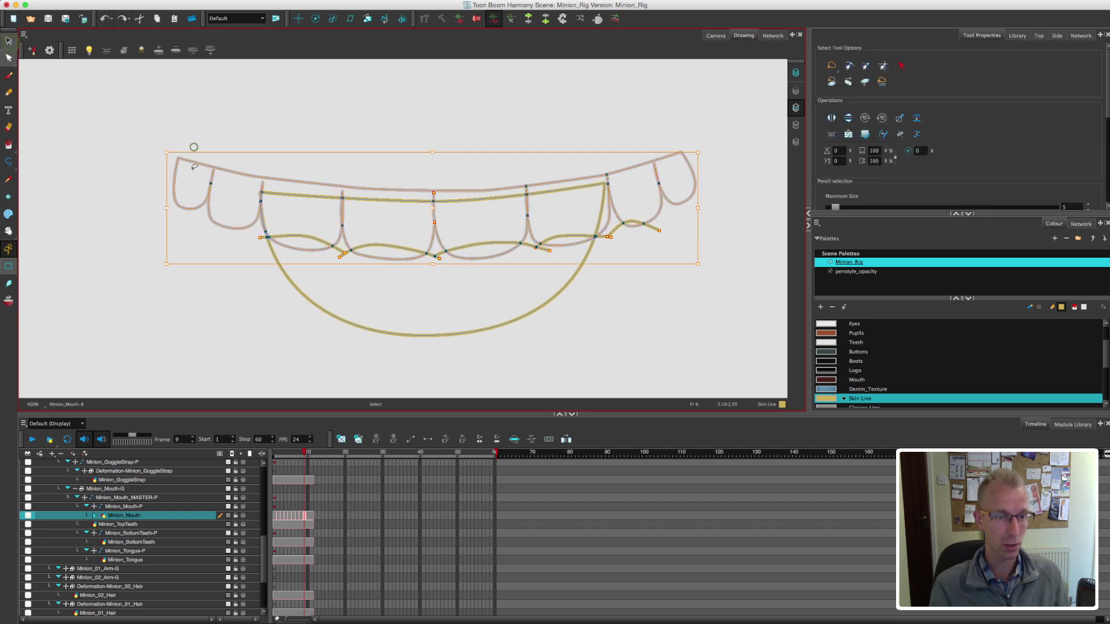
{"action": "left_click", "coordinate": [204, 127]}
{"action": "left_click", "coordinate": [200, 163]}
{"action": "key", "text": "Delete"}
{"action": "left_click", "coordinate": [277, 181]}
{"action": "key", "text": "Delete"}
{"action": "left_click", "coordinate": [164, 190]}
{"action": "key", "text": "Delete"}
{"action": "left_click", "coordinate": [172, 203]}
{"action": "left_click", "coordinate": [194, 207]}
{"action": "key", "text": "Delete"}
{"action": "left_click", "coordinate": [208, 200]}
Cut away the leftover outer tooth lines, the upper gum line and the smile's lower curve with the Cutter tool.
{"action": "key", "text": "alt+t"}
{"action": "left_click_drag", "start_coordinate": [223, 198], "coordinate": [189, 175]}
{"action": "left_click_drag", "start_coordinate": [205, 178], "coordinate": [216, 176]}
{"action": "left_click_drag", "start_coordinate": [360, 181], "coordinate": [499, 184]}
{"action": "mouse_move", "coordinate": [572, 175]}
{"action": "left_mouse_down"}
{"action": "mouse_move", "coordinate": [580, 171]}
{"action": "mouse_move", "coordinate": [610, 235]}
{"action": "left_mouse_up"}
{"action": "left_click_drag", "start_coordinate": [587, 300], "coordinate": [383, 297]}
{"action": "left_click_drag", "start_coordinate": [451, 193], "coordinate": [455, 181]}
{"action": "left_click_drag", "start_coordinate": [199, 156], "coordinate": [223, 176]}
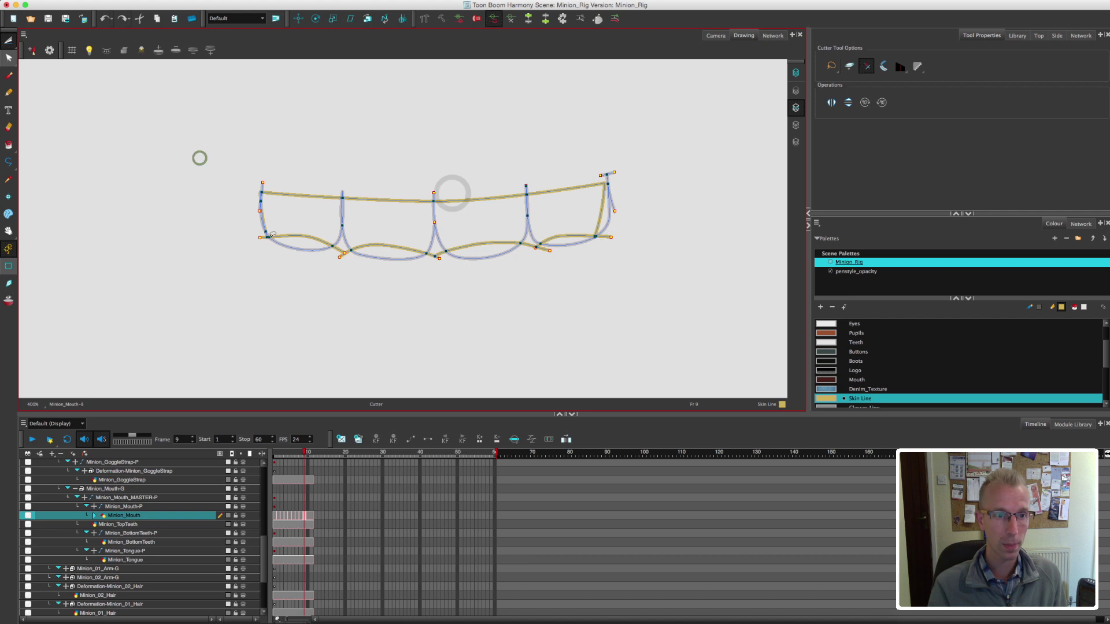
Delete the leftmost tooth's outer side line outside the mouth edge, undoing any unwanted change to the neighbouring lines.
{"action": "key", "text": "alt+s"}
{"action": "left_click", "coordinate": [260, 233]}
{"action": "key", "text": "2"}
{"action": "key", "text": "2"}
{"action": "key", "text": "2"}
{"action": "key", "text": "2"}
{"action": "key", "text": "2"}
{"action": "left_click", "coordinate": [261, 143]}
{"action": "key", "text": "Delete"}
{"action": "left_click_drag", "start_coordinate": [528, 236], "coordinate": [333, 214]}
{"action": "left_click", "coordinate": [250, 282]}
{"action": "key", "text": "super+z"}
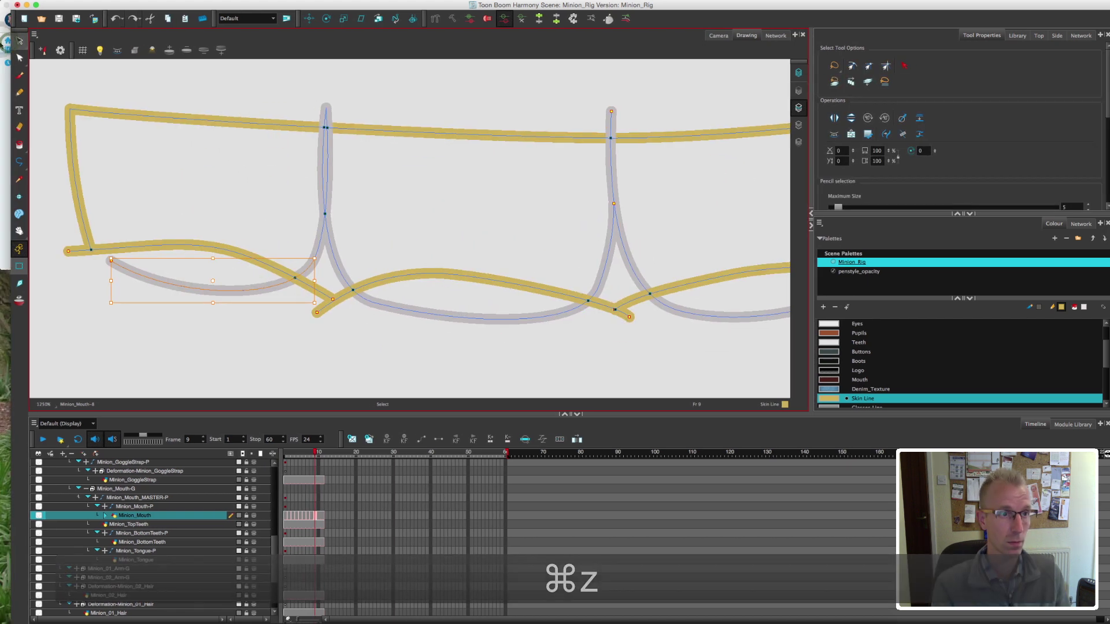
Trim the tooth curves hanging below the arched mouth line and the excess at the right edge with the Cutter.
{"action": "key", "text": "alt+t"}
{"action": "left_click_drag", "start_coordinate": [232, 268], "coordinate": [234, 312]}
{"action": "left_click_drag", "start_coordinate": [391, 340], "coordinate": [425, 329]}
{"action": "left_click_drag", "start_coordinate": [636, 324], "coordinate": [198, 281]}
{"action": "left_click_drag", "start_coordinate": [598, 270], "coordinate": [568, 250]}
{"action": "left_click_drag", "start_coordinate": [637, 286], "coordinate": [493, 389]}
{"action": "left_click_drag", "start_coordinate": [584, 181], "coordinate": [538, 105]}
Trim the tips of the three tooth divider lines that stick out above the mouth's upper edge.
{"action": "key", "text": "alt+s"}
{"action": "key", "text": "1"}
{"action": "key", "text": "1"}
{"action": "key", "text": "1"}
{"action": "left_click_drag", "start_coordinate": [197, 278], "coordinate": [316, 275]}
{"action": "key", "text": "alt+t"}
{"action": "left_click_drag", "start_coordinate": [235, 193], "coordinate": [260, 204]}
{"action": "mouse_move", "coordinate": [384, 206]}
{"action": "left_mouse_down"}
{"action": "mouse_move", "coordinate": [425, 203]}
{"action": "mouse_move", "coordinate": [412, 193]}
{"action": "left_mouse_up"}
{"action": "left_click", "coordinate": [395, 195]}
{"action": "mouse_move", "coordinate": [529, 175]}
{"action": "left_mouse_down"}
{"action": "mouse_move", "coordinate": [539, 193]}
{"action": "mouse_move", "coordinate": [561, 197]}
{"action": "left_mouse_up"}
{"action": "left_click", "coordinate": [530, 177]}
Paint the four tooth areas with the Teeth colour.
{"action": "key", "text": "k"}
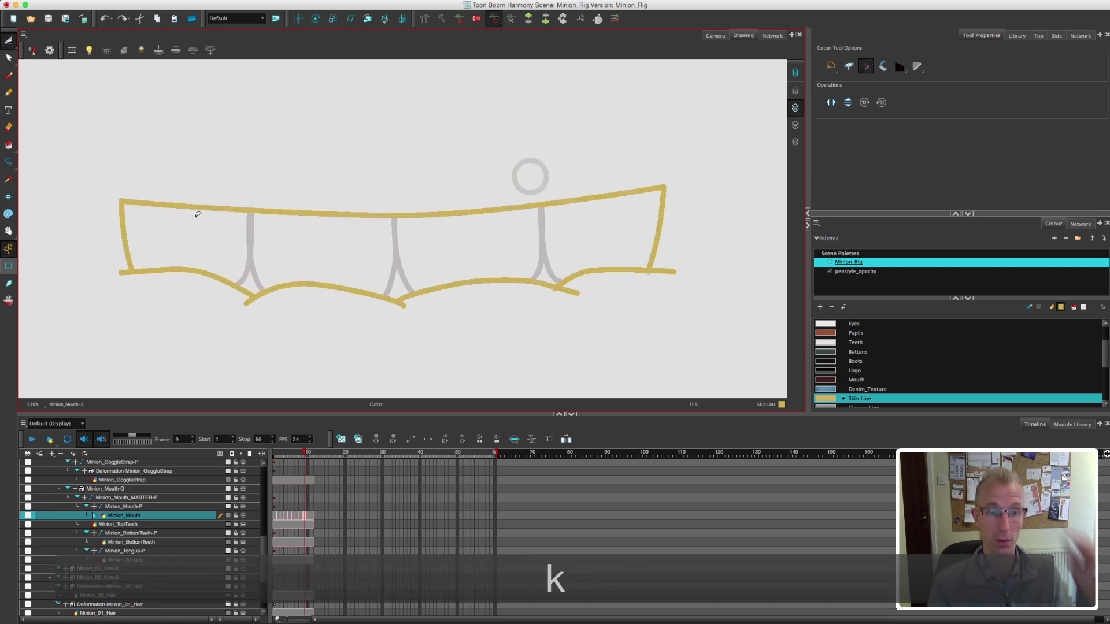
{"action": "left_click", "coordinate": [9, 145]}
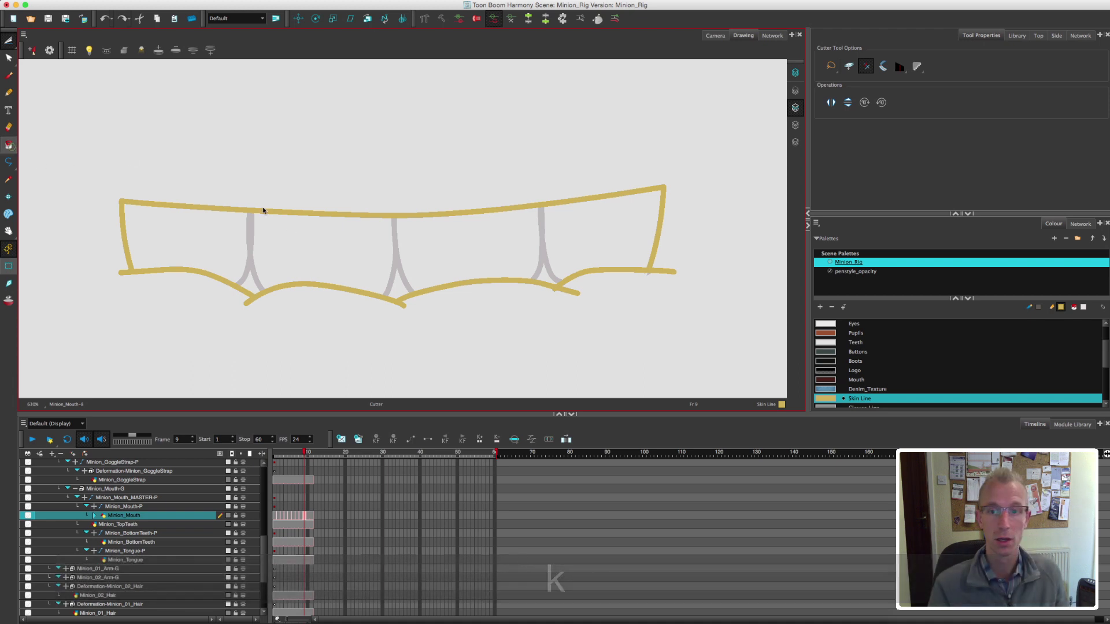
{"action": "left_click", "coordinate": [855, 343]}
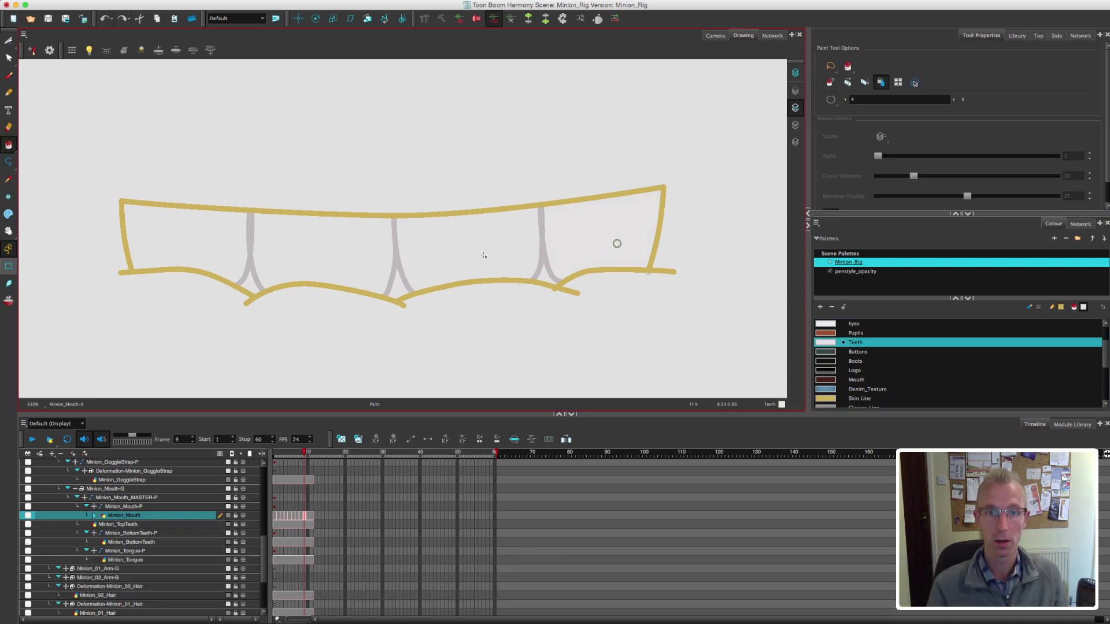
{"action": "left_click", "coordinate": [340, 260]}
{"action": "left_click", "coordinate": [211, 239]}
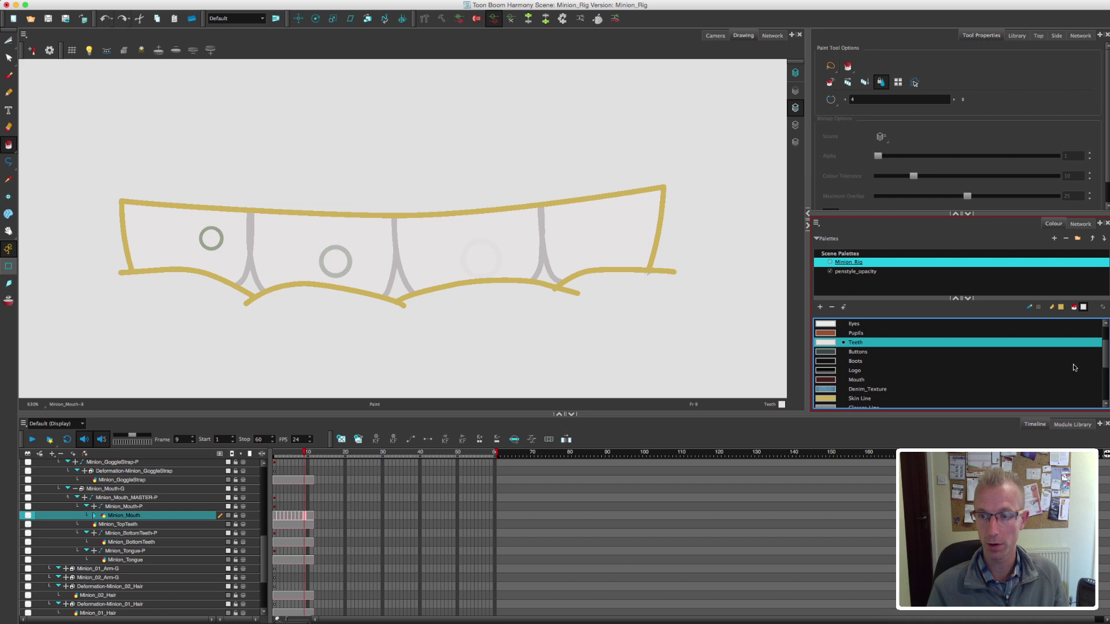
Paint the small gaps between the teeth with the Mouth colour and view the mouth on the character in the Camera view.
{"action": "left_click_drag", "start_coordinate": [1106, 355], "coordinate": [1106, 362]}
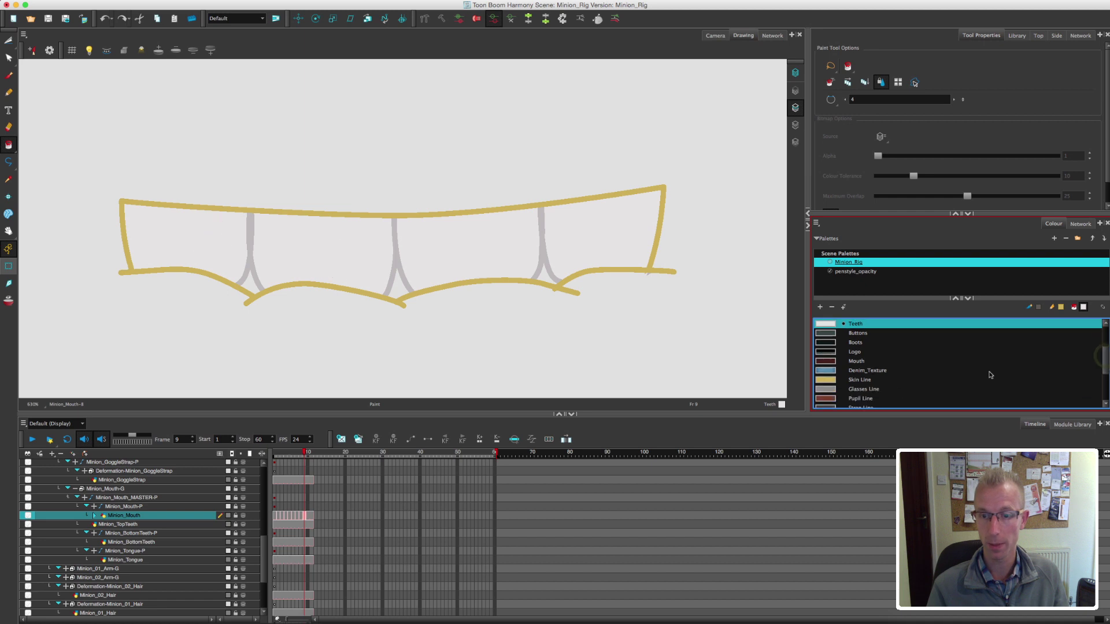
{"action": "left_click", "coordinate": [867, 379]}
{"action": "left_click", "coordinate": [857, 361]}
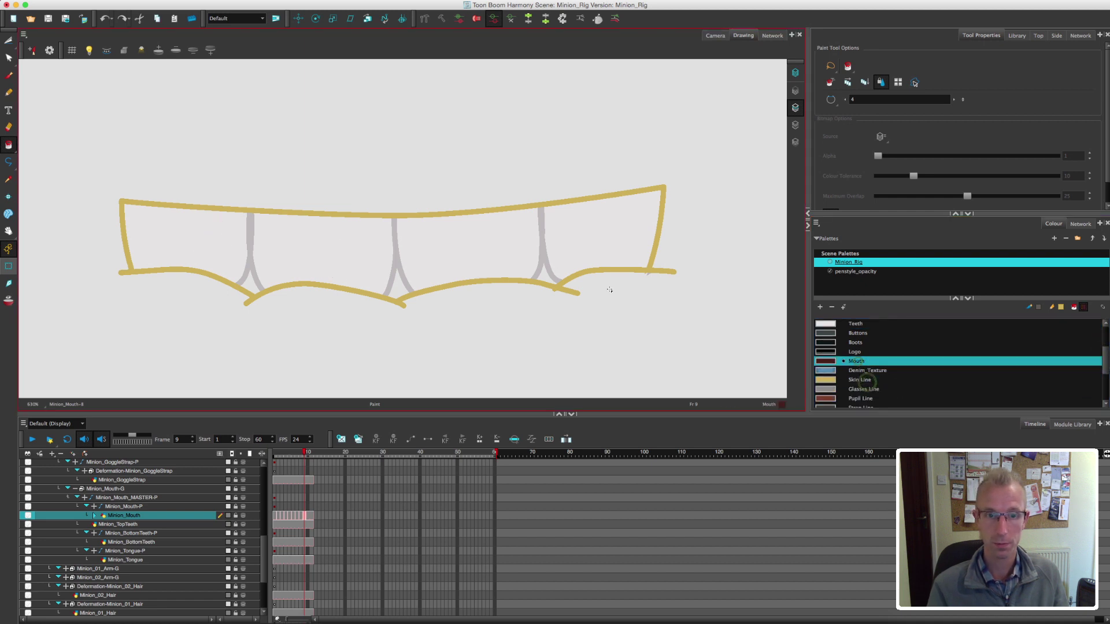
{"action": "left_click", "coordinate": [244, 284]}
{"action": "left_click", "coordinate": [715, 35]}
{"action": "left_click_drag", "start_coordinate": [598, 235], "coordinate": [569, 239]}
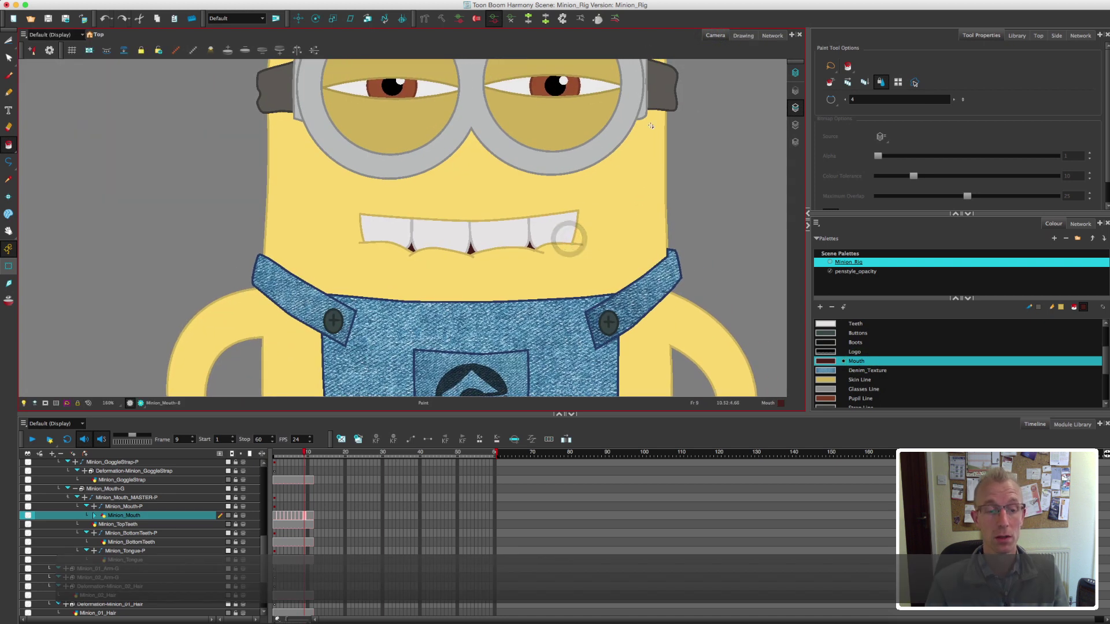
Step through the frames from 1 onward to review each mouth drawing on the character.
{"action": "left_click", "coordinate": [308, 457]}
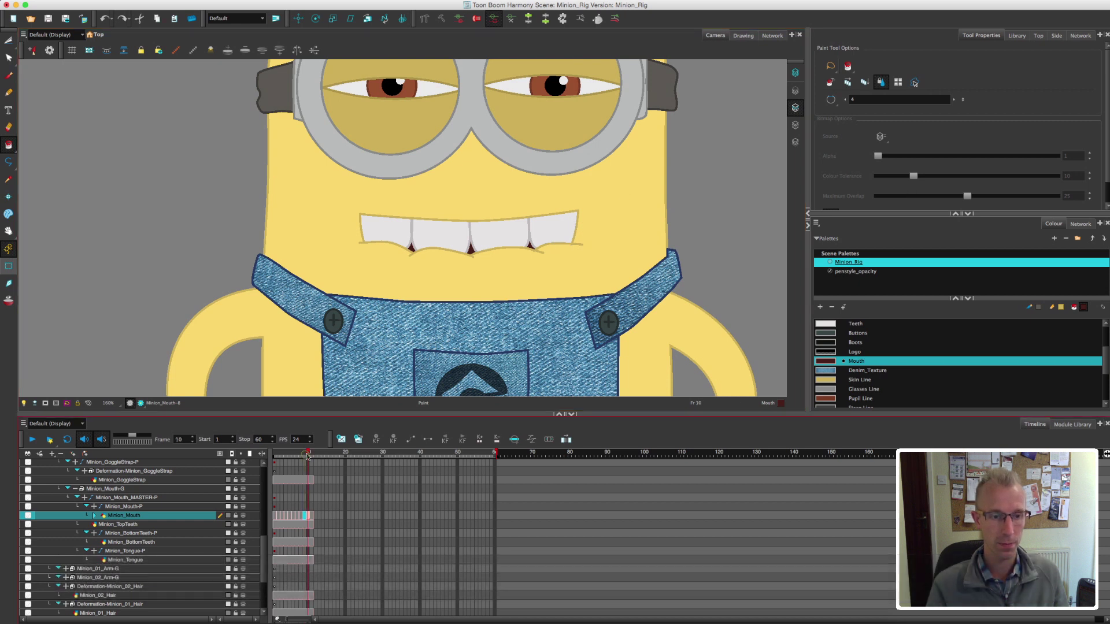
{"action": "left_click_drag", "start_coordinate": [298, 457], "coordinate": [275, 454]}
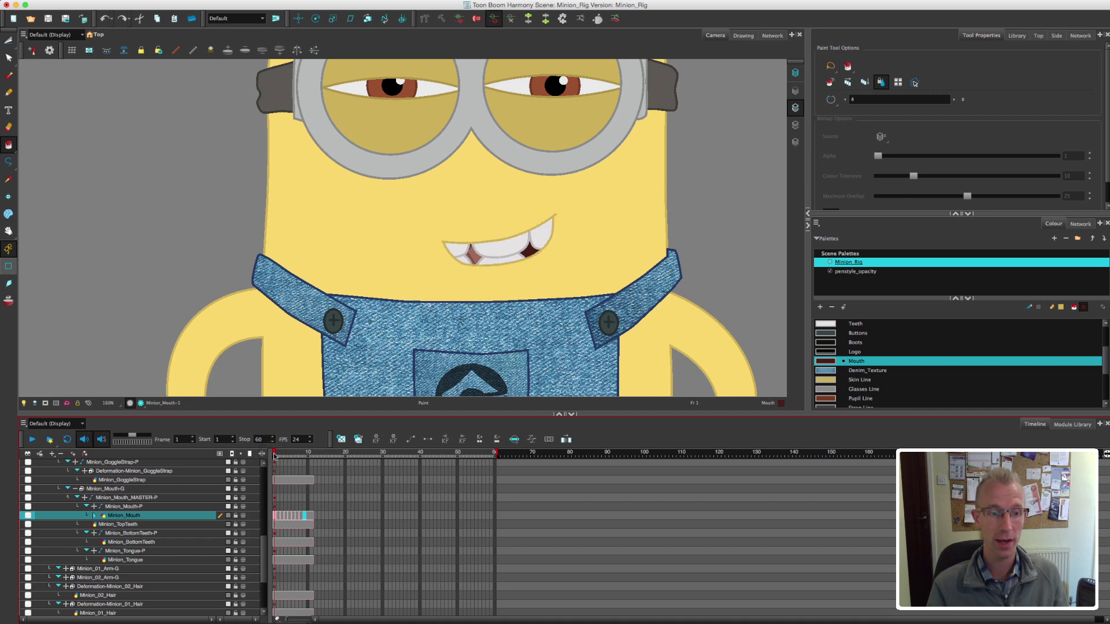
{"action": "left_click", "coordinate": [277, 457]}
{"action": "left_click", "coordinate": [282, 457]}
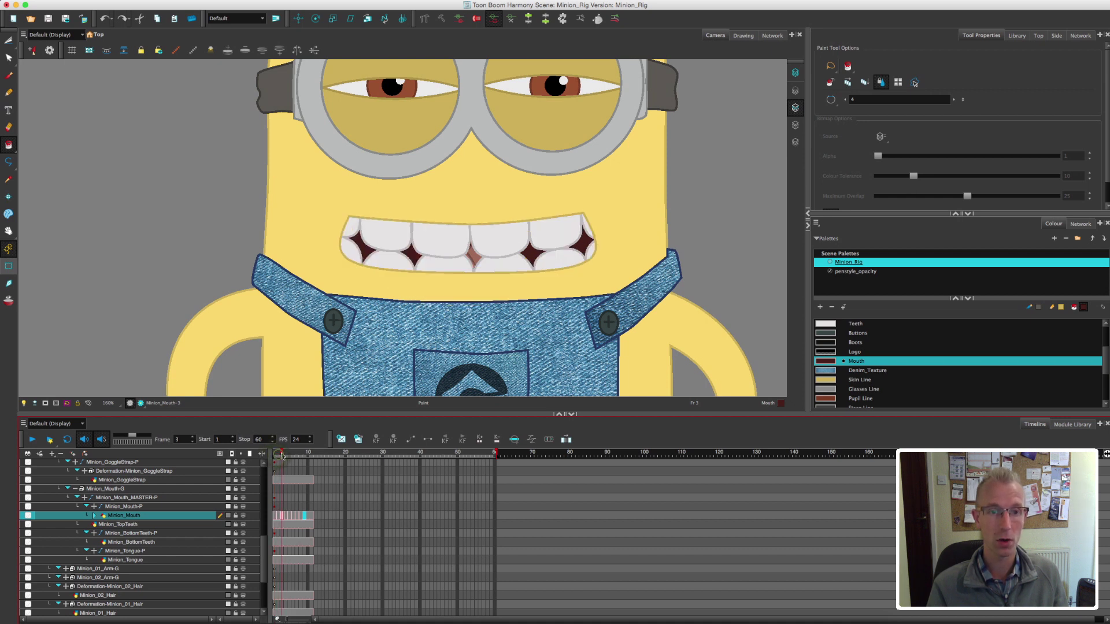
{"action": "left_click", "coordinate": [286, 457]}
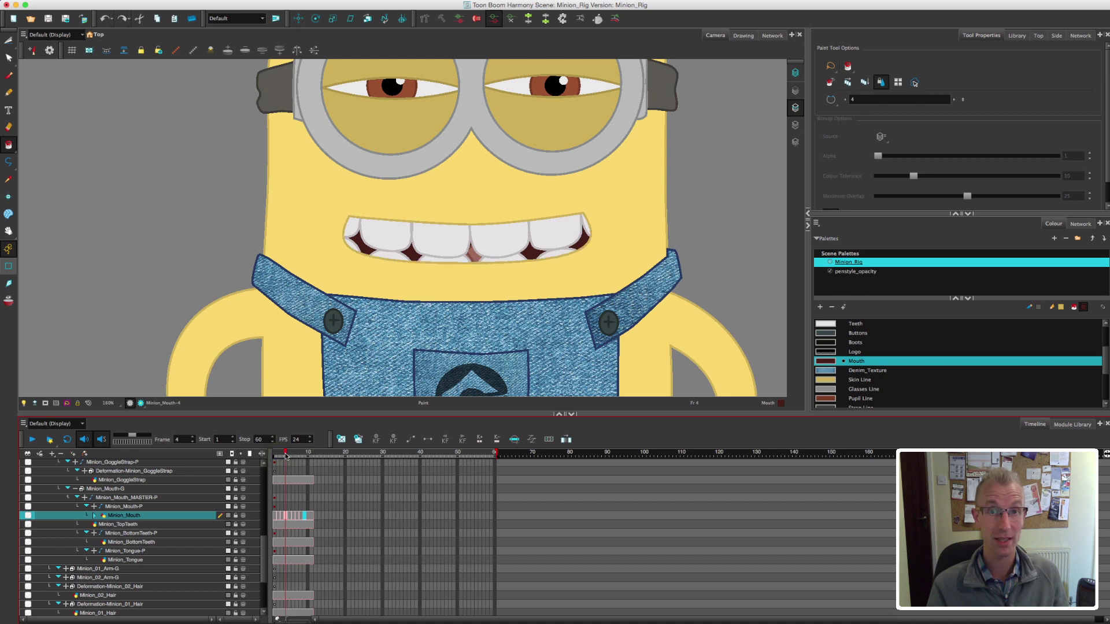
{"action": "left_click", "coordinate": [290, 457]}
{"action": "left_click", "coordinate": [293, 457]}
{"action": "left_click", "coordinate": [296, 457]}
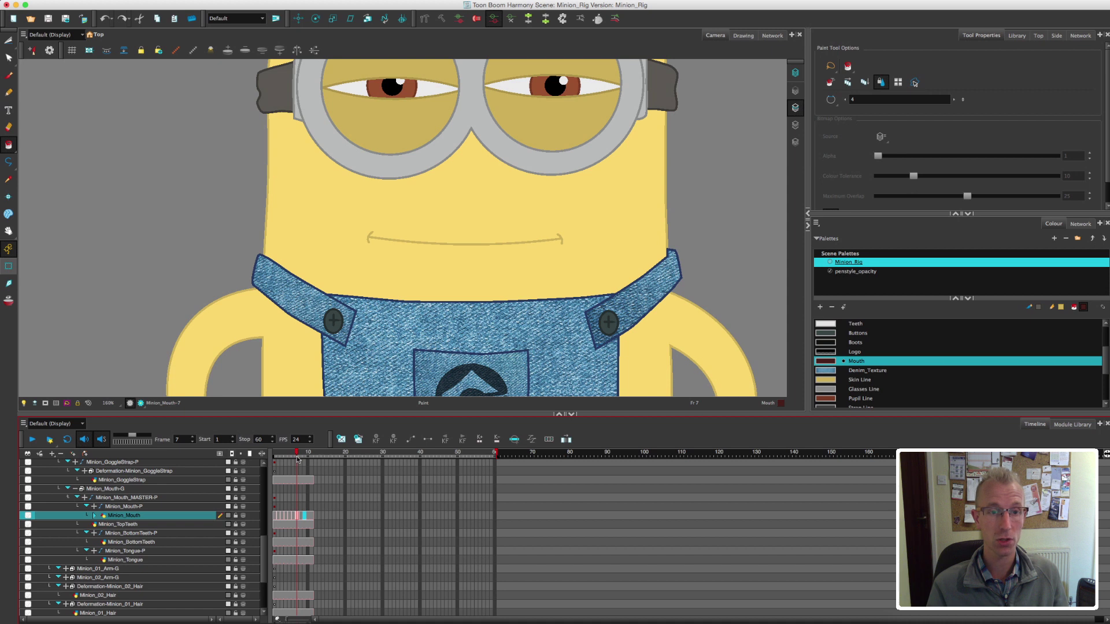
{"action": "left_click", "coordinate": [300, 457]}
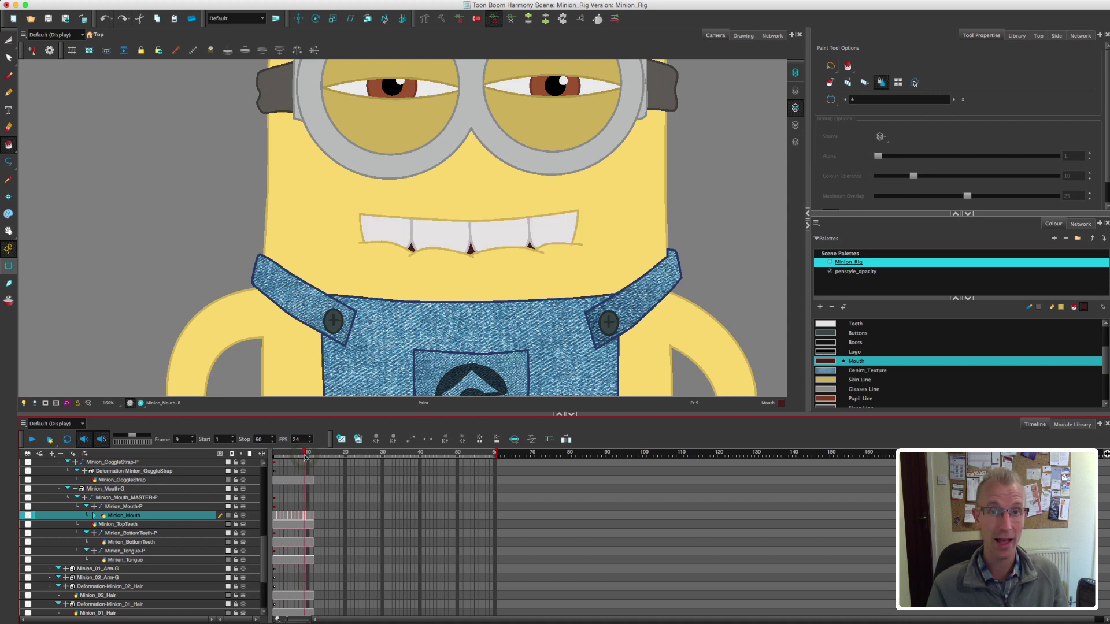
{"action": "left_click", "coordinate": [298, 457]}
Copy and paste the open smile outline for frame 9's mouth colour art and fill it with the Mouth colour.
{"action": "left_click", "coordinate": [300, 518]}
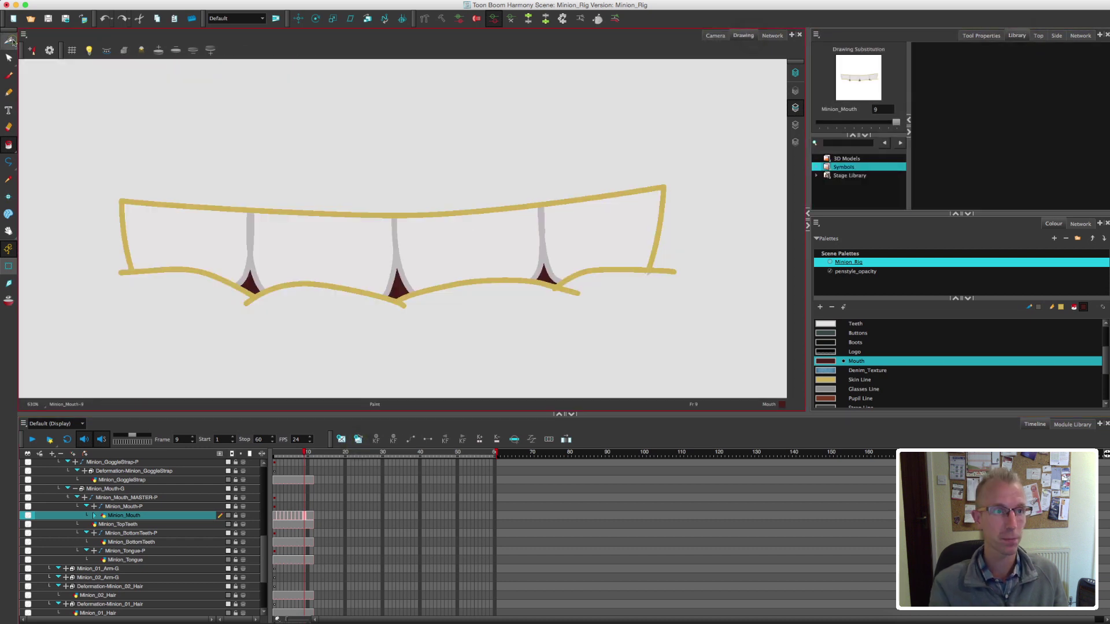
{"action": "key", "text": "super+a"}
{"action": "key", "text": "super+c"}
{"action": "key", "text": "super+v"}
{"action": "left_click", "coordinate": [174, 231]}
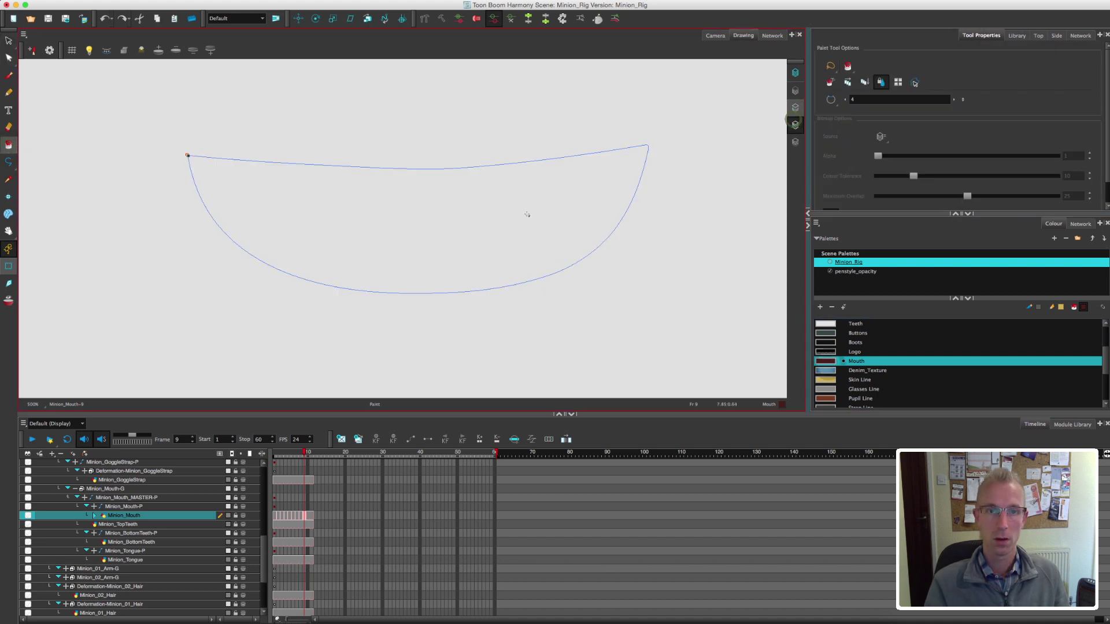
{"action": "left_click", "coordinate": [526, 215]}
{"action": "left_click", "coordinate": [712, 36]}
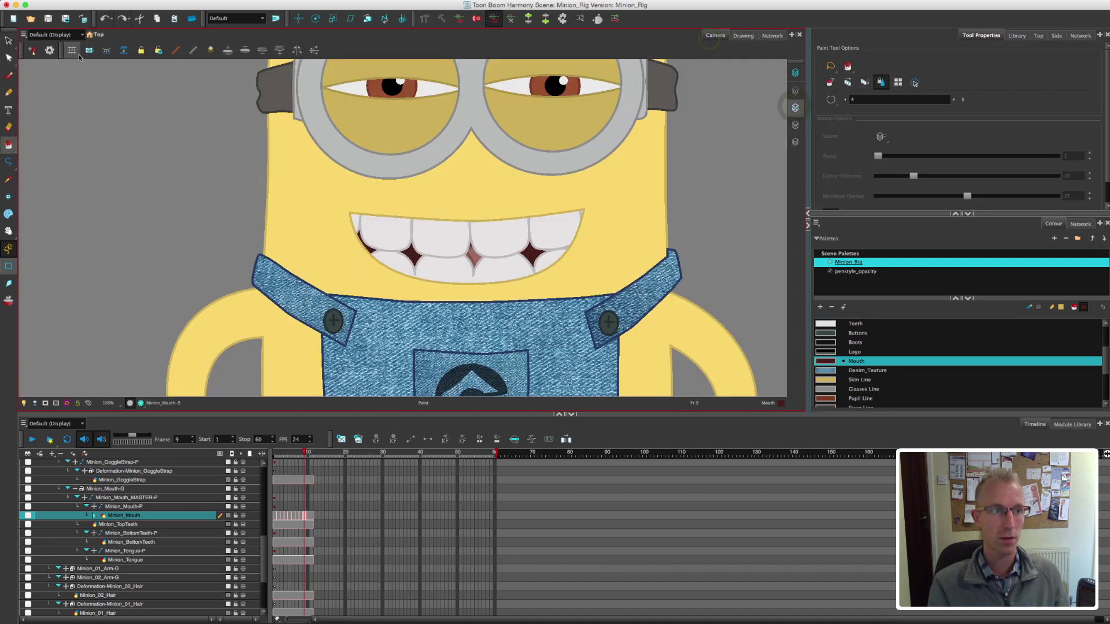
Duplicate the Minion_Tongue drawing at frame 9.
{"action": "left_click", "coordinate": [9, 40]}
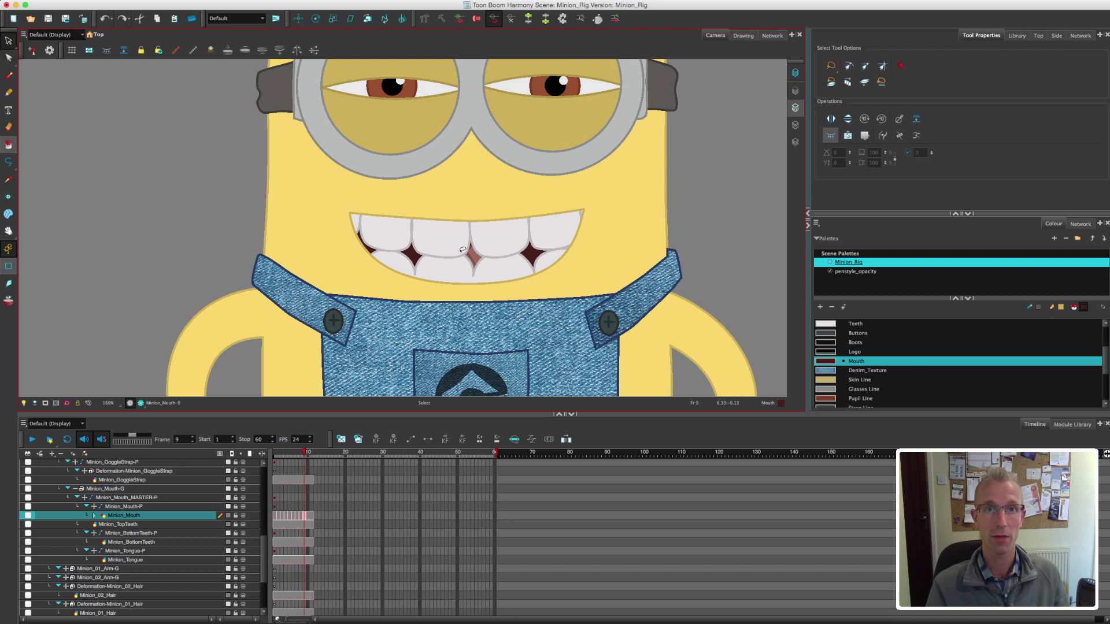
{"action": "left_click", "coordinate": [301, 515]}
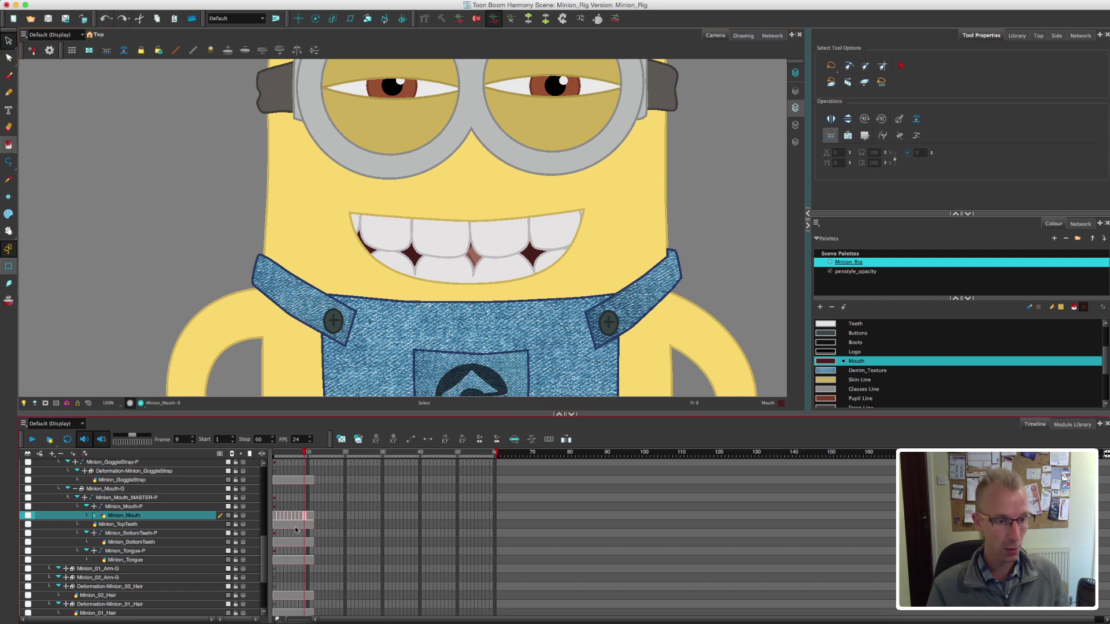
{"action": "left_click", "coordinate": [306, 560]}
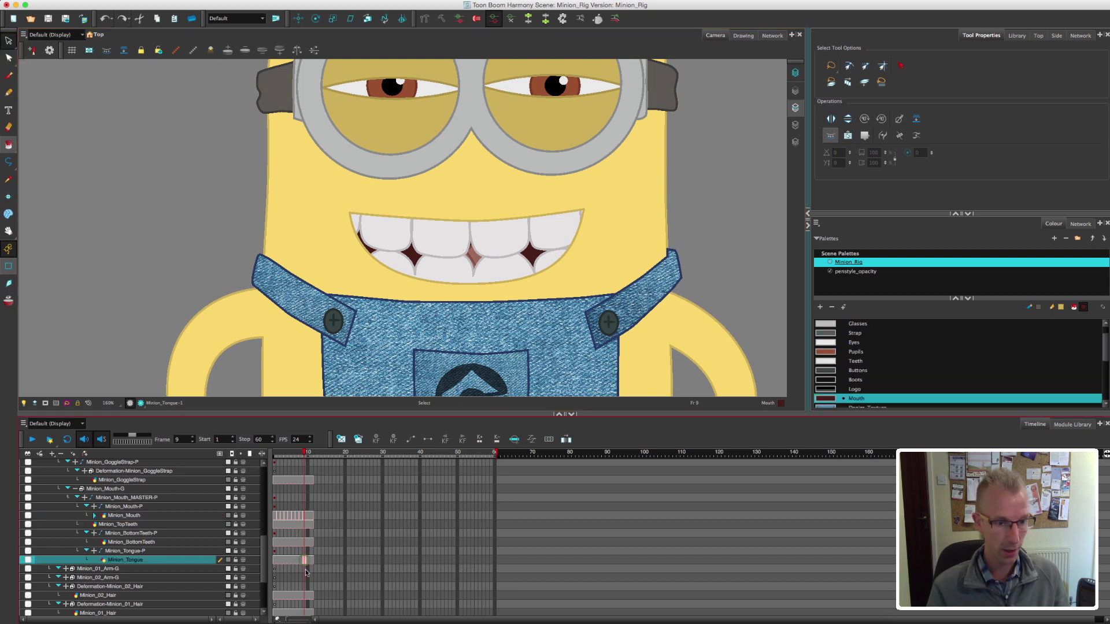
{"action": "left_click", "coordinate": [358, 441]}
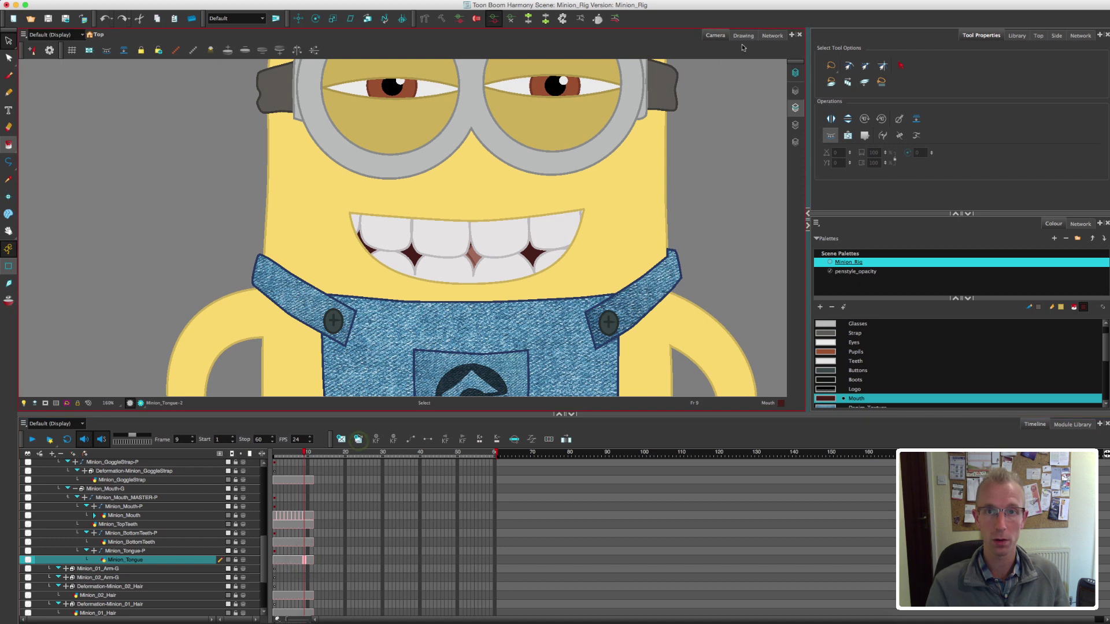
Delete the existing tongue artwork from the duplicated drawing in the Drawing view with the light table on.
{"action": "left_click", "coordinate": [739, 39]}
{"action": "left_click", "coordinate": [8, 41]}
{"action": "left_click", "coordinate": [89, 50]}
{"action": "left_click", "coordinate": [439, 308]}
{"action": "key", "text": "Delete"}
{"action": "left_click_drag", "start_coordinate": [391, 208], "coordinate": [307, 341]}
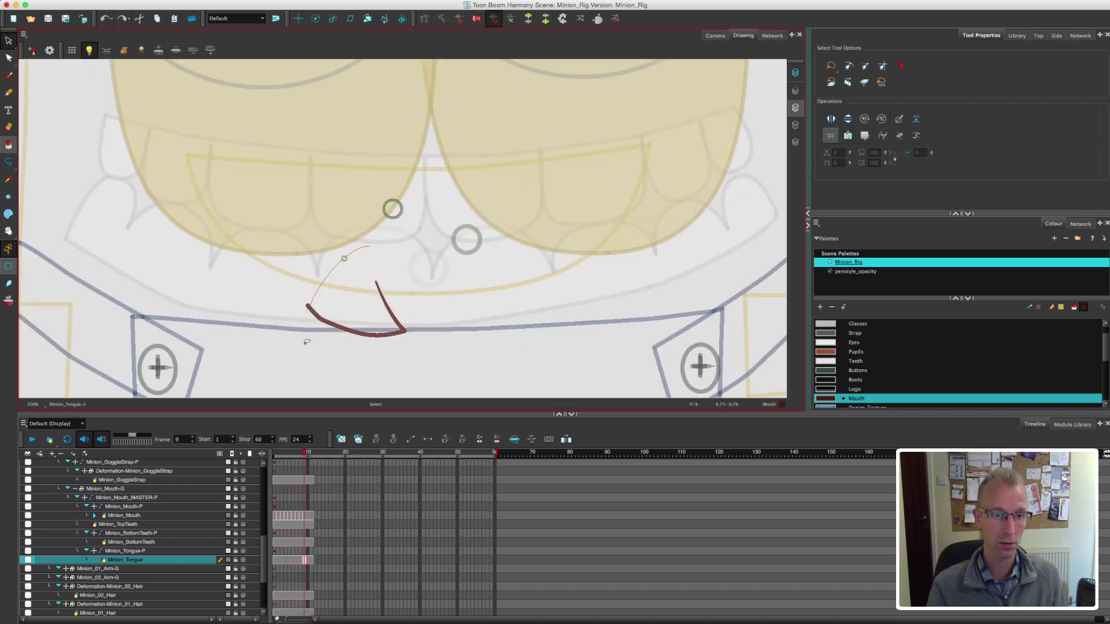
{"action": "key", "text": "Delete"}
Sketch a rough tongue hanging out over the mouth's lower edge with the Brush in the Strap colour.
{"action": "key", "text": "alt+b"}
{"action": "mouse_move", "coordinate": [315, 296]}
{"action": "left_mouse_down"}
{"action": "mouse_move", "coordinate": [389, 203]}
{"action": "mouse_move", "coordinate": [307, 303]}
{"action": "left_mouse_up"}
{"action": "key", "text": "alt+s"}
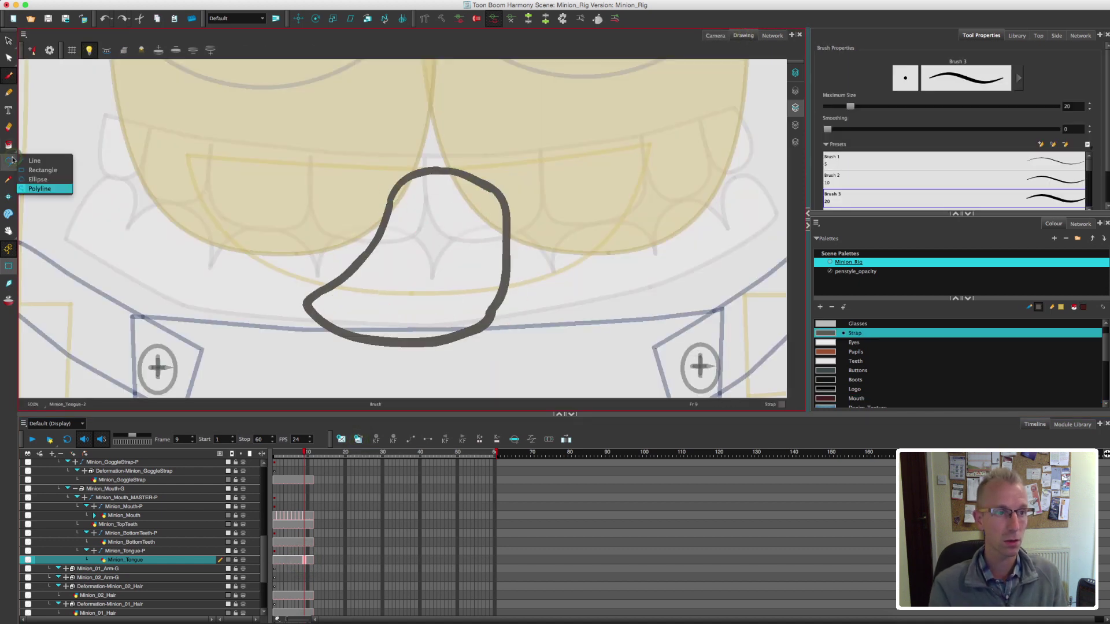
Move the rough tongue sketch to the underlay art layer and clear the old colour art.
{"action": "key", "text": "super+a"}
{"action": "key", "text": "super+c"}
{"action": "key", "text": "super+x"}
{"action": "left_click", "coordinate": [796, 142]}
{"action": "key", "text": "super+v"}
{"action": "left_click", "coordinate": [796, 73]}
{"action": "left_click", "coordinate": [795, 125]}
{"action": "key", "text": "Delete"}
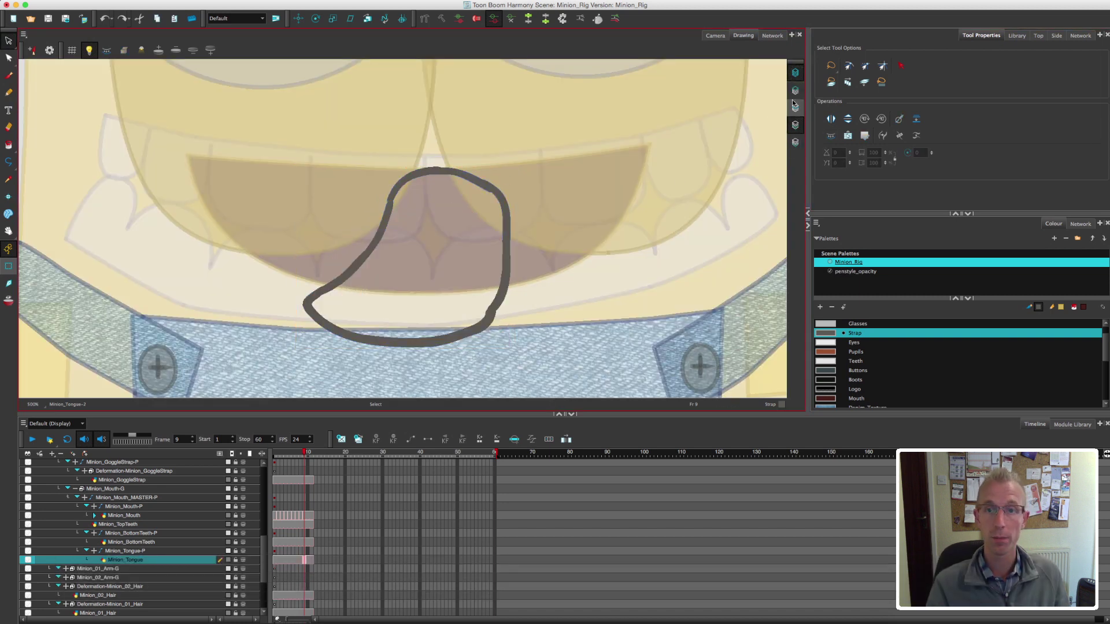
Trace the rough tongue as a closed outline on the line art layer with the Polyline tool in the Tongue Line colour.
{"action": "left_click", "coordinate": [796, 108]}
{"action": "left_click", "coordinate": [9, 163]}
{"action": "left_click_drag", "start_coordinate": [1104, 354], "coordinate": [1105, 395]}
{"action": "left_click", "coordinate": [864, 398]}
{"action": "left_click", "coordinate": [305, 301]}
{"action": "left_click_drag", "start_coordinate": [398, 185], "coordinate": [431, 159]}
{"action": "left_click_drag", "start_coordinate": [506, 258], "coordinate": [502, 306]}
{"action": "left_click_drag", "start_coordinate": [384, 345], "coordinate": [361, 342]}
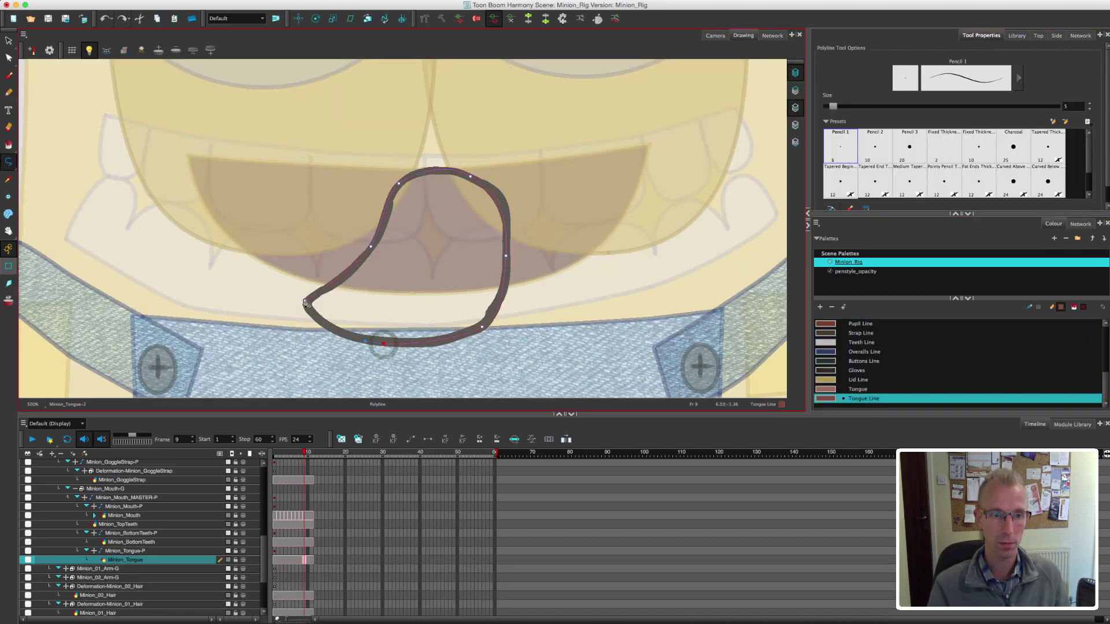
{"action": "left_click", "coordinate": [305, 301]}
Create colour art from the tongue outline, fill it with the Tongue colour and return to the Camera view.
{"action": "key", "text": "alt+s"}
{"action": "left_click", "coordinate": [831, 136]}
{"action": "left_click", "coordinate": [8, 145]}
{"action": "left_click", "coordinate": [858, 389]}
{"action": "left_click", "coordinate": [426, 289]}
{"action": "left_click", "coordinate": [796, 73]}
{"action": "left_click", "coordinate": [795, 109]}
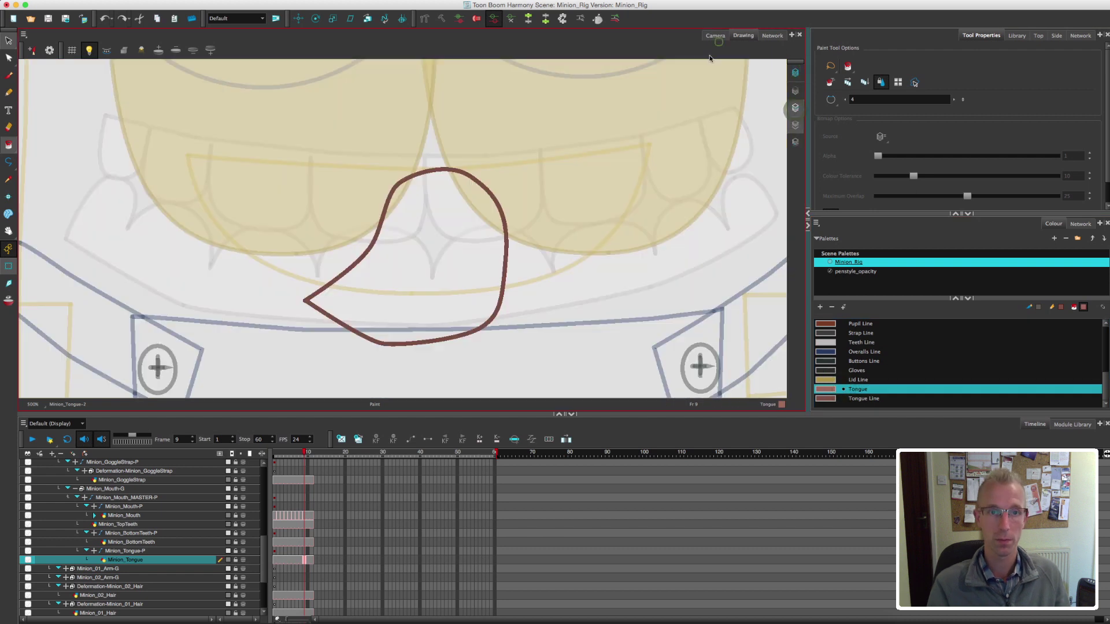
{"action": "left_click", "coordinate": [795, 125]}
{"action": "left_click", "coordinate": [8, 40]}
{"action": "left_click", "coordinate": [795, 72]}
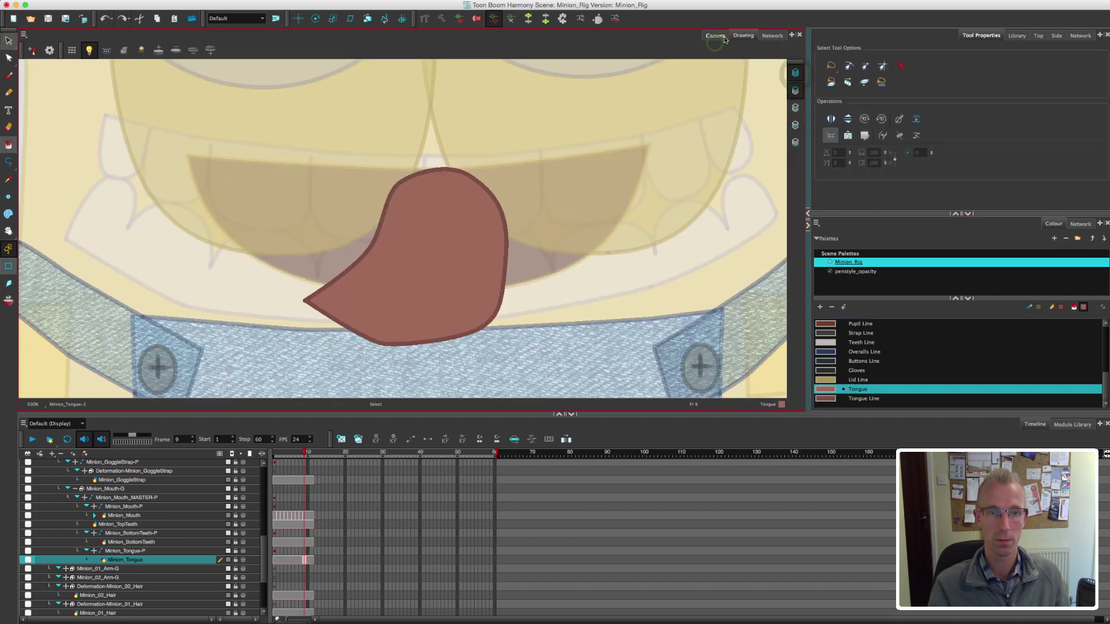
{"action": "left_click", "coordinate": [723, 37]}
Try moving the bottom teeth and the tongue down inside the mouth with Transform, and undo the moves.
{"action": "left_click", "coordinate": [8, 40]}
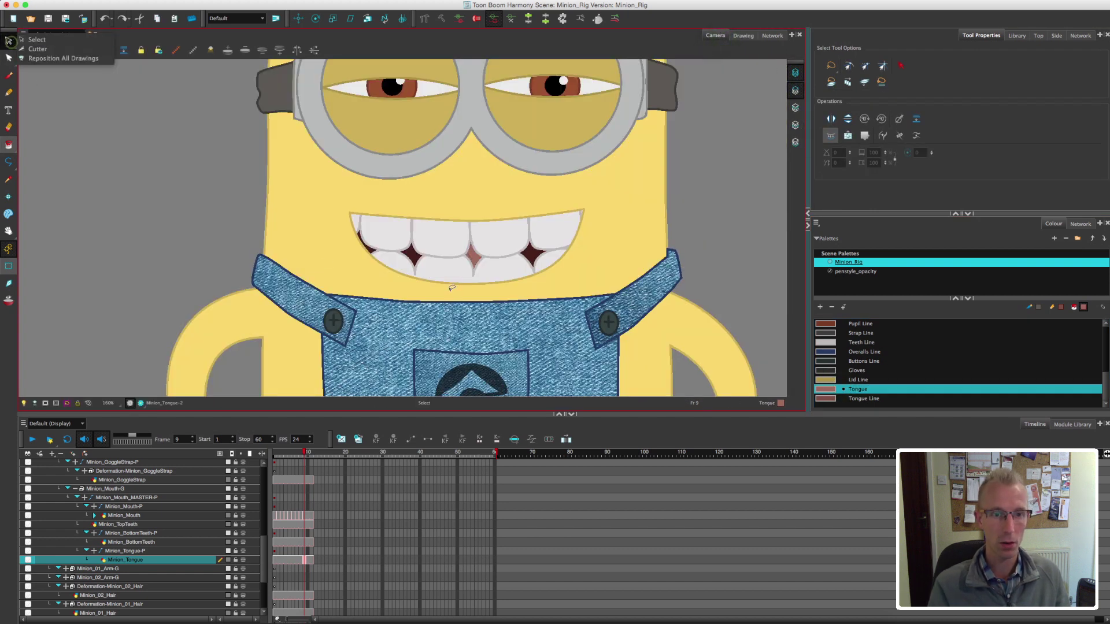
{"action": "left_click", "coordinate": [9, 266]}
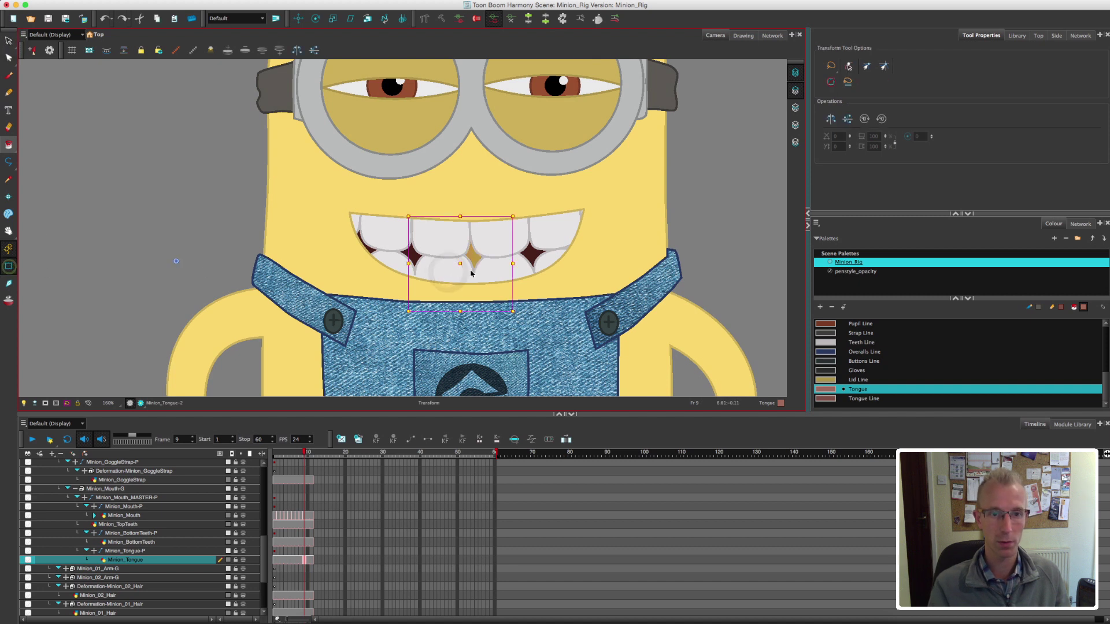
{"action": "left_click", "coordinate": [493, 270]}
{"action": "left_click_drag", "start_coordinate": [500, 270], "coordinate": [501, 296]}
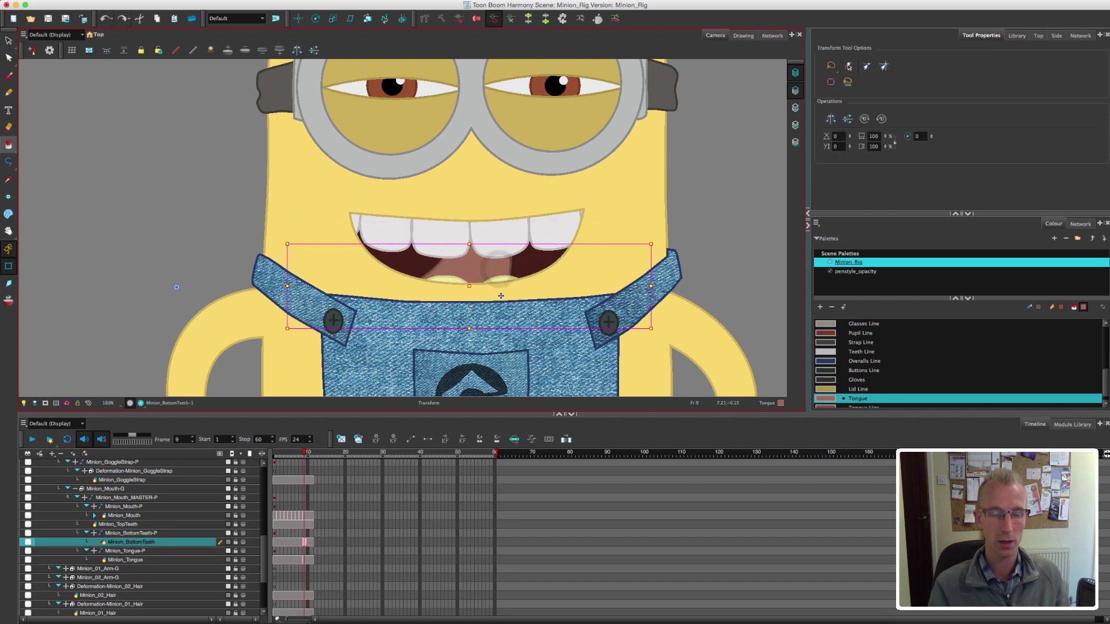
{"action": "left_click", "coordinate": [477, 278]}
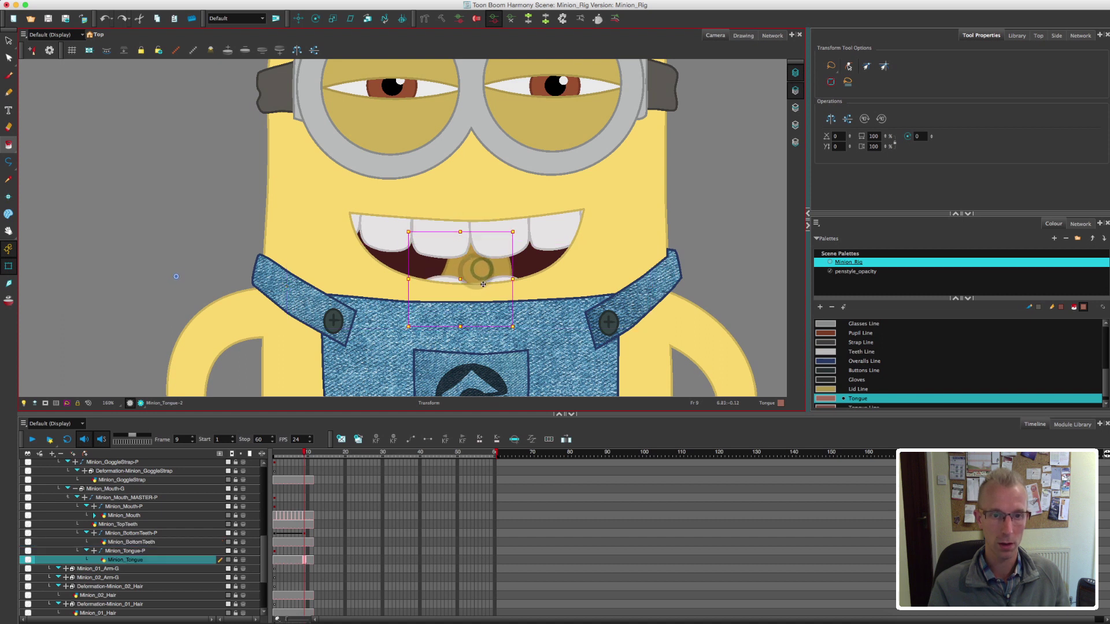
{"action": "key", "text": "super+z"}
{"action": "key", "text": "super+z"}
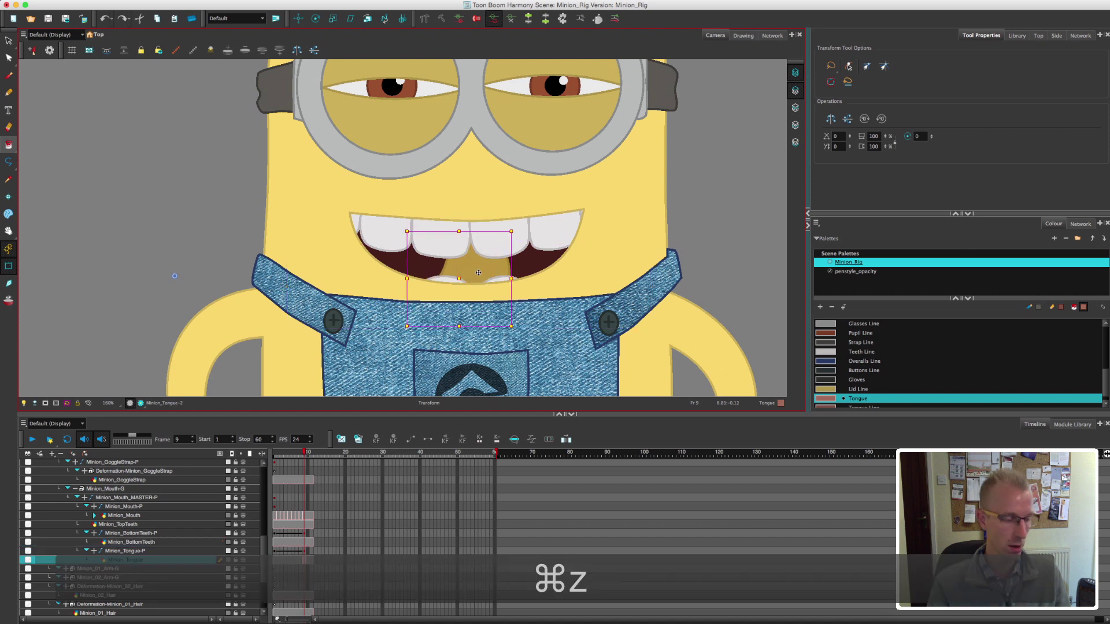
{"action": "left_click", "coordinate": [730, 210]}
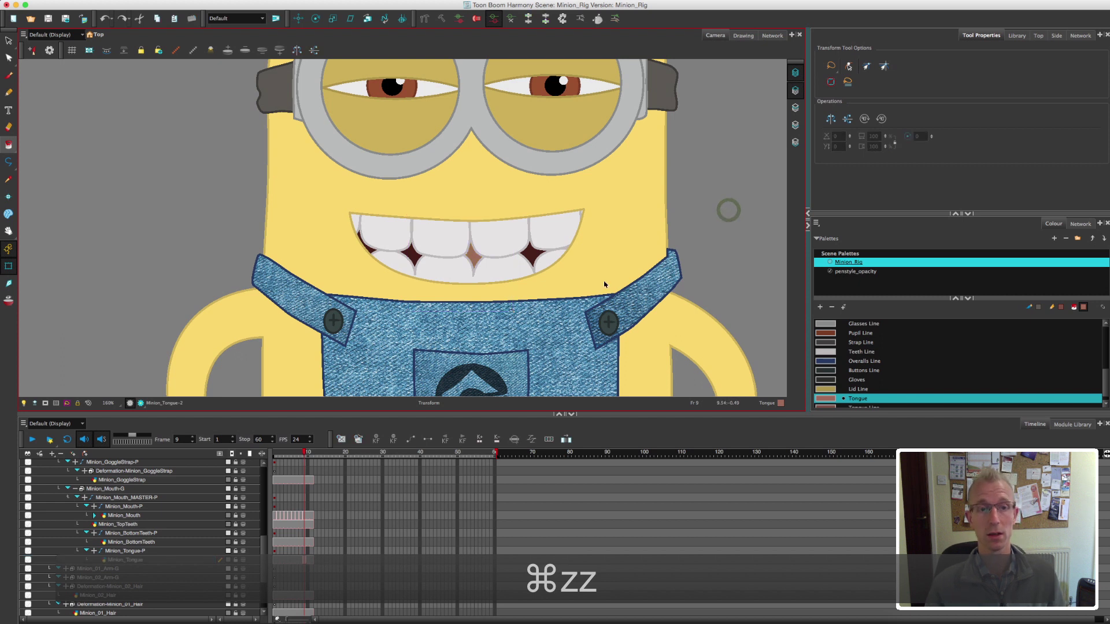